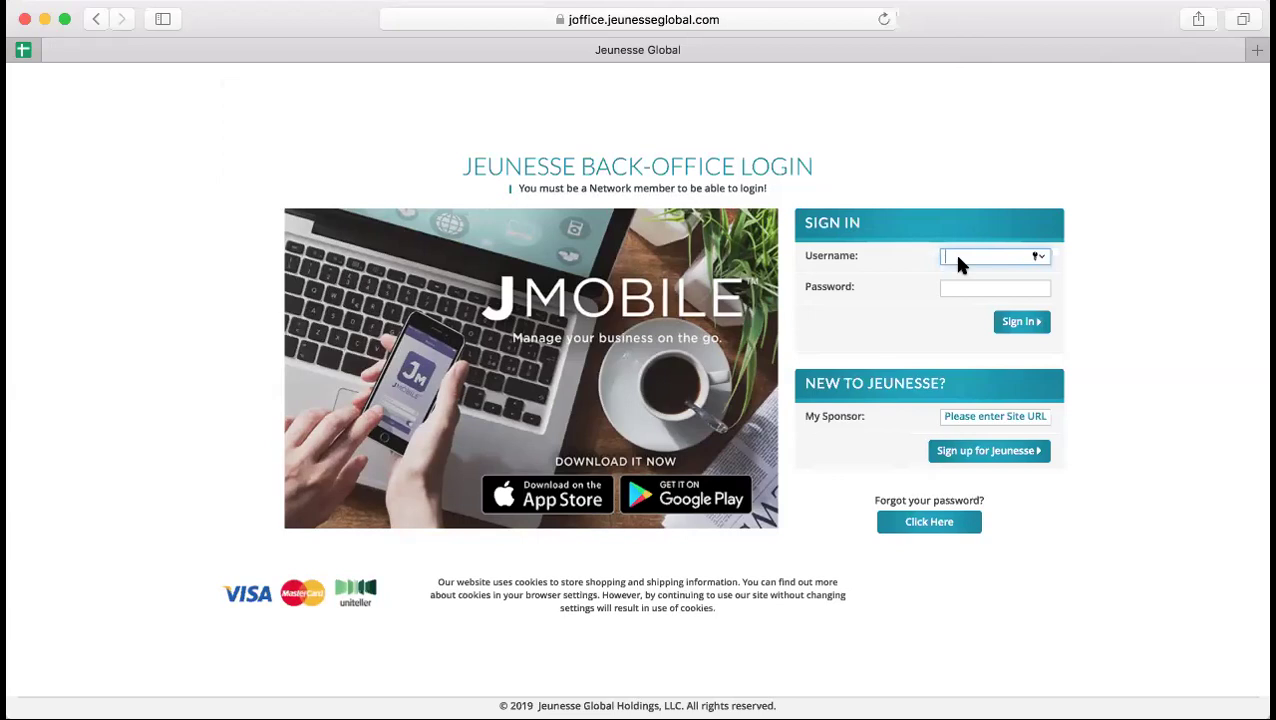
Sign in with the username and saved password to reach the My Business Snapshot dashboard
left_click(1013, 288)
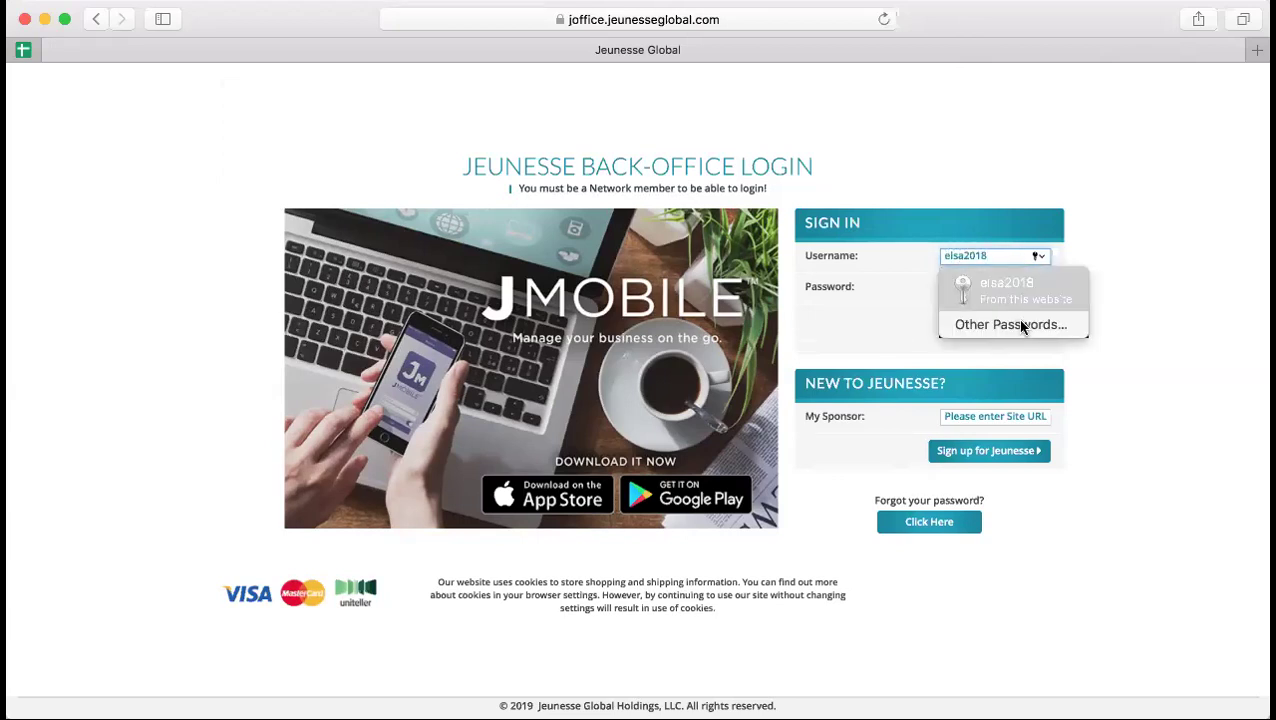
left_click(1022, 325)
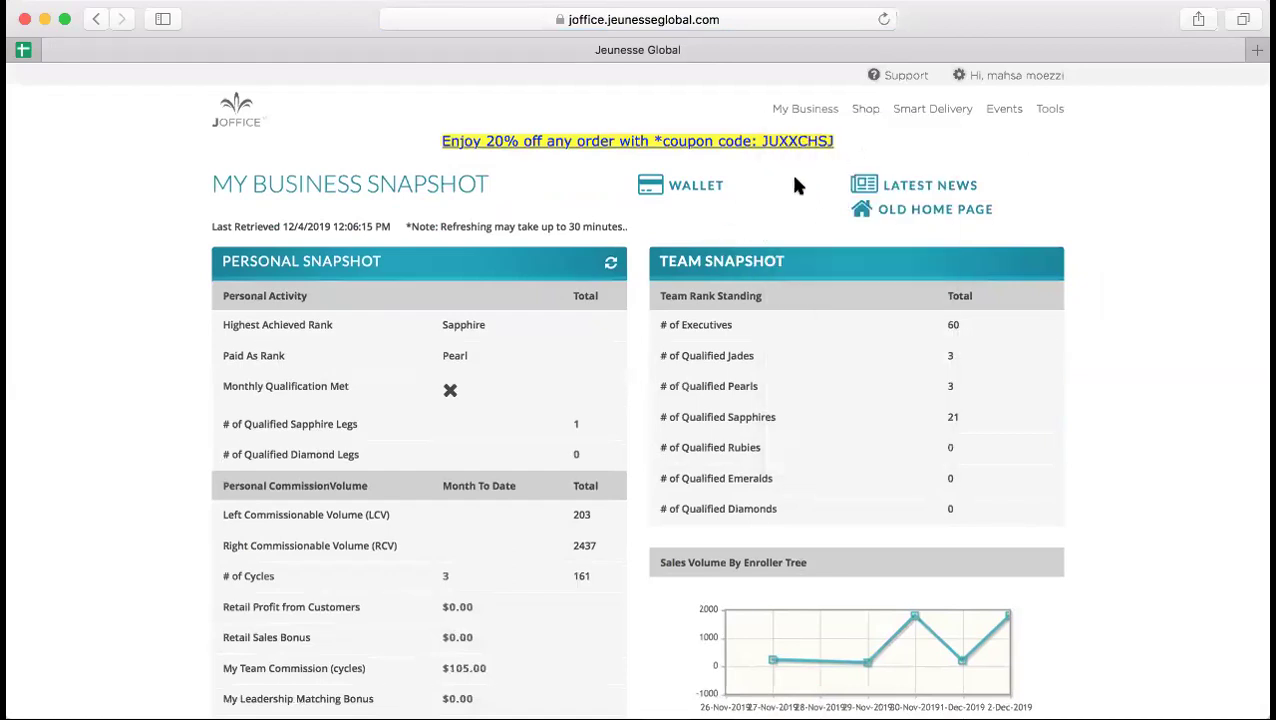
mouse_move(840, 145)
left_mouse_down()
mouse_move(433, 142)
mouse_move(812, 155)
mouse_move(853, 145)
left_mouse_up()
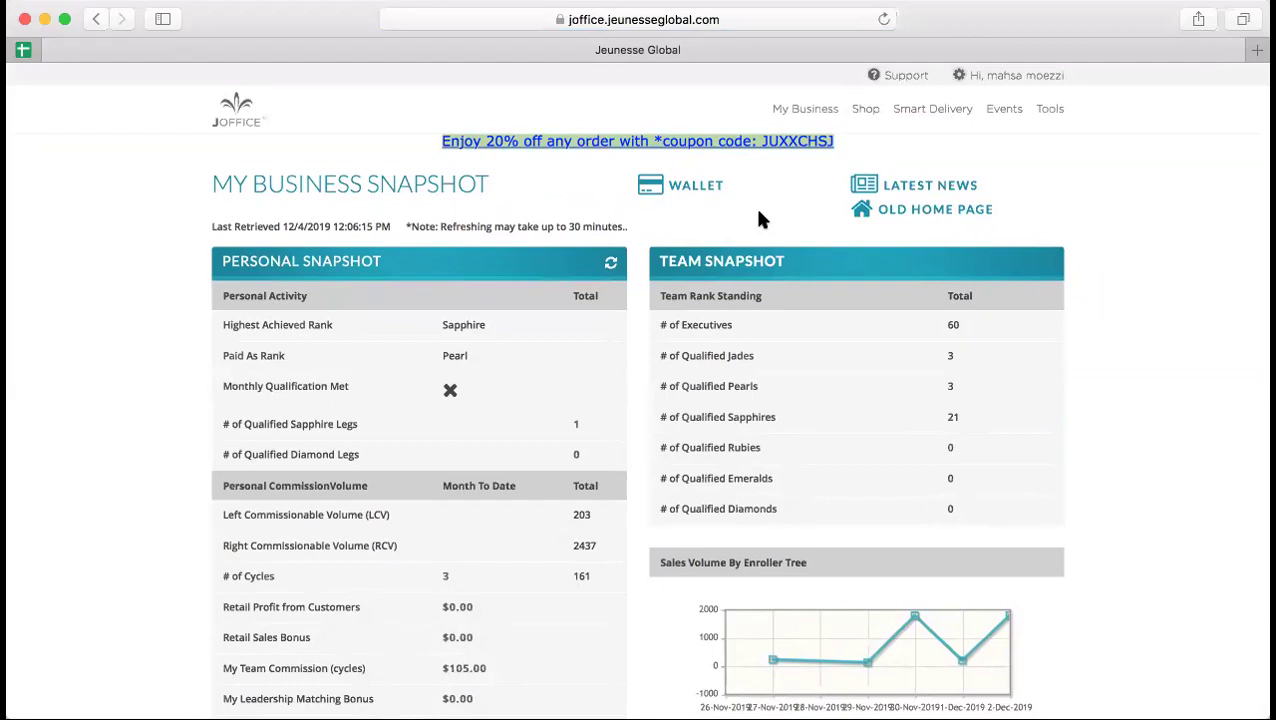
left_click(553, 176)
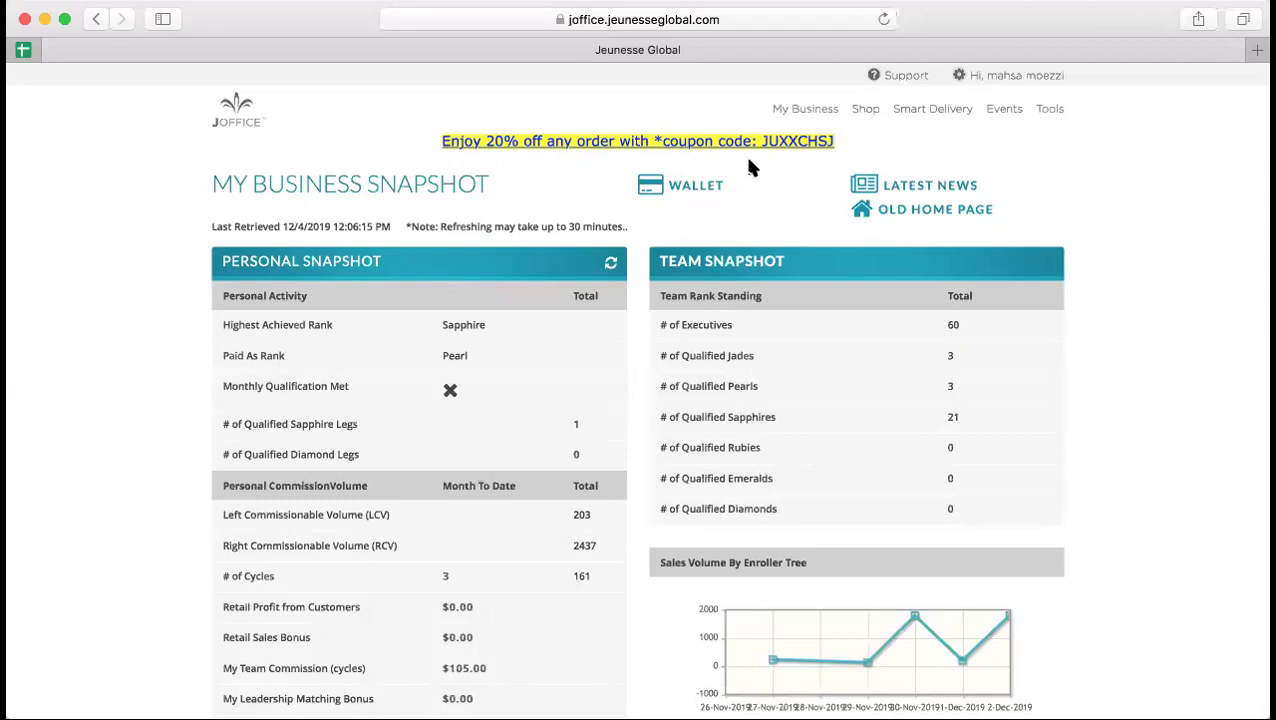
scroll(741, 224, "down", 1)
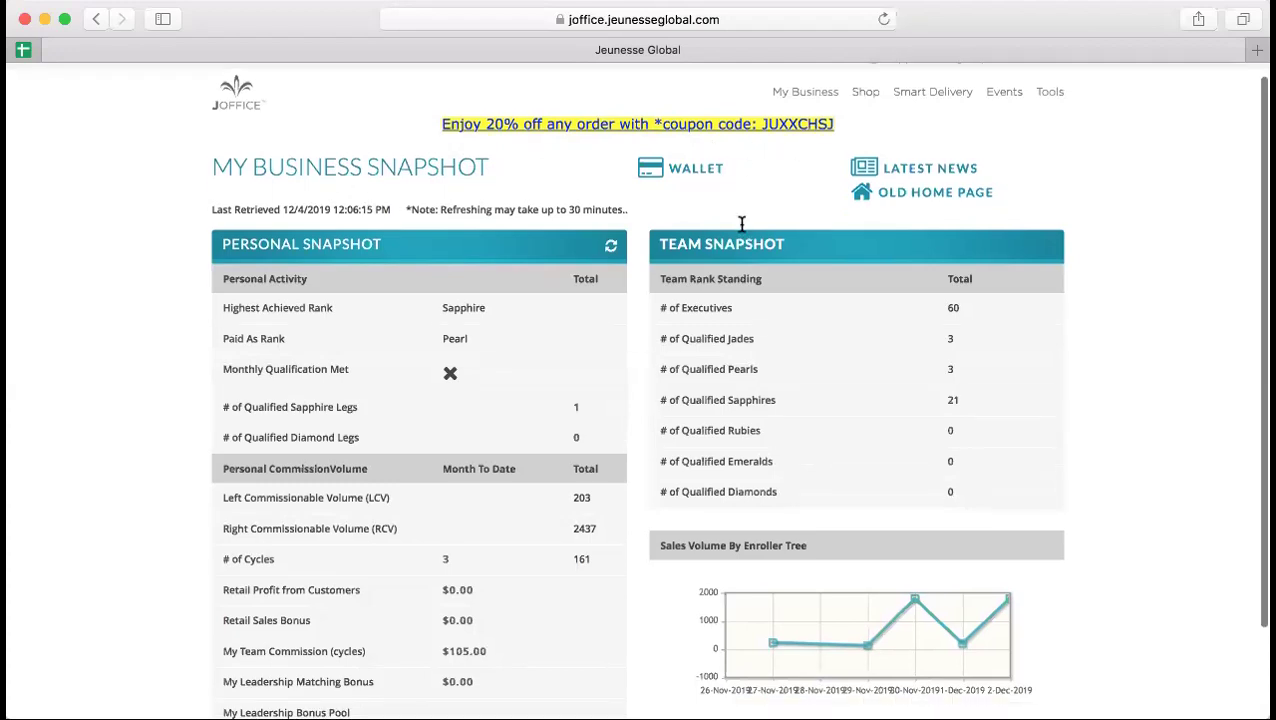
Refresh the Personal Snapshot so it reads last retrieved 12/4/2019 12:23:02 PM
left_click(607, 233)
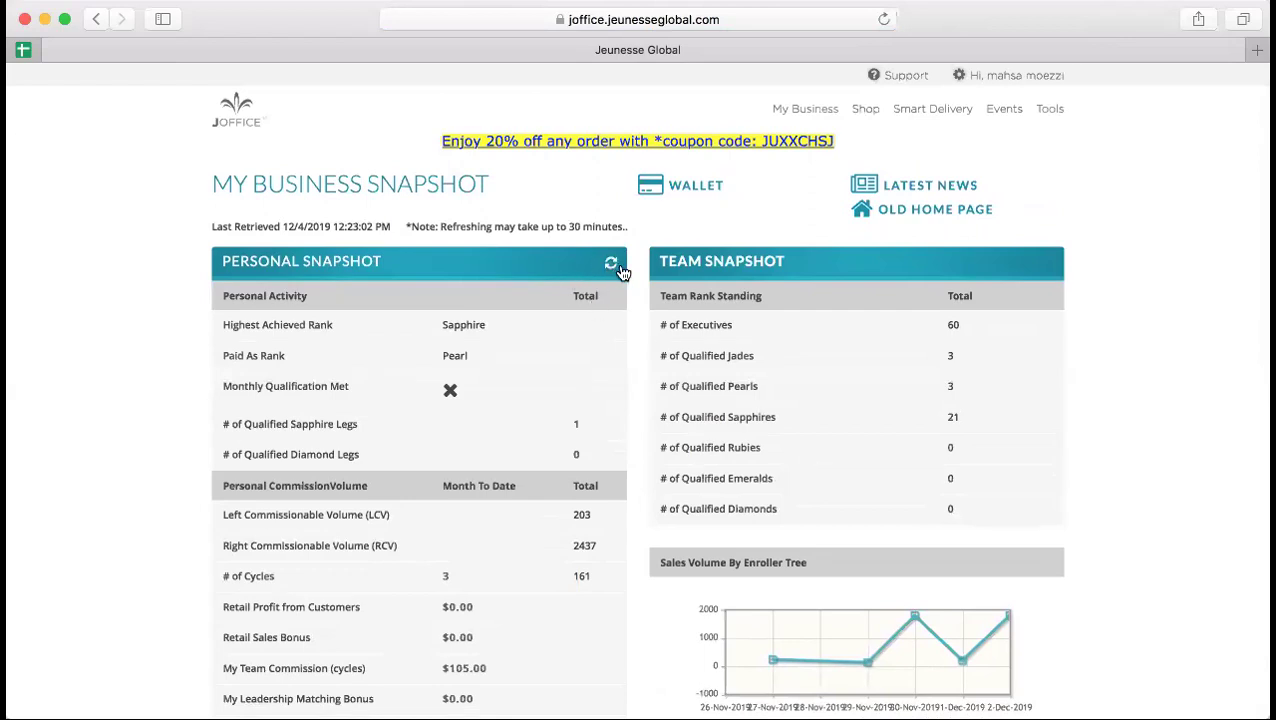
scroll(614, 315, "down", 1)
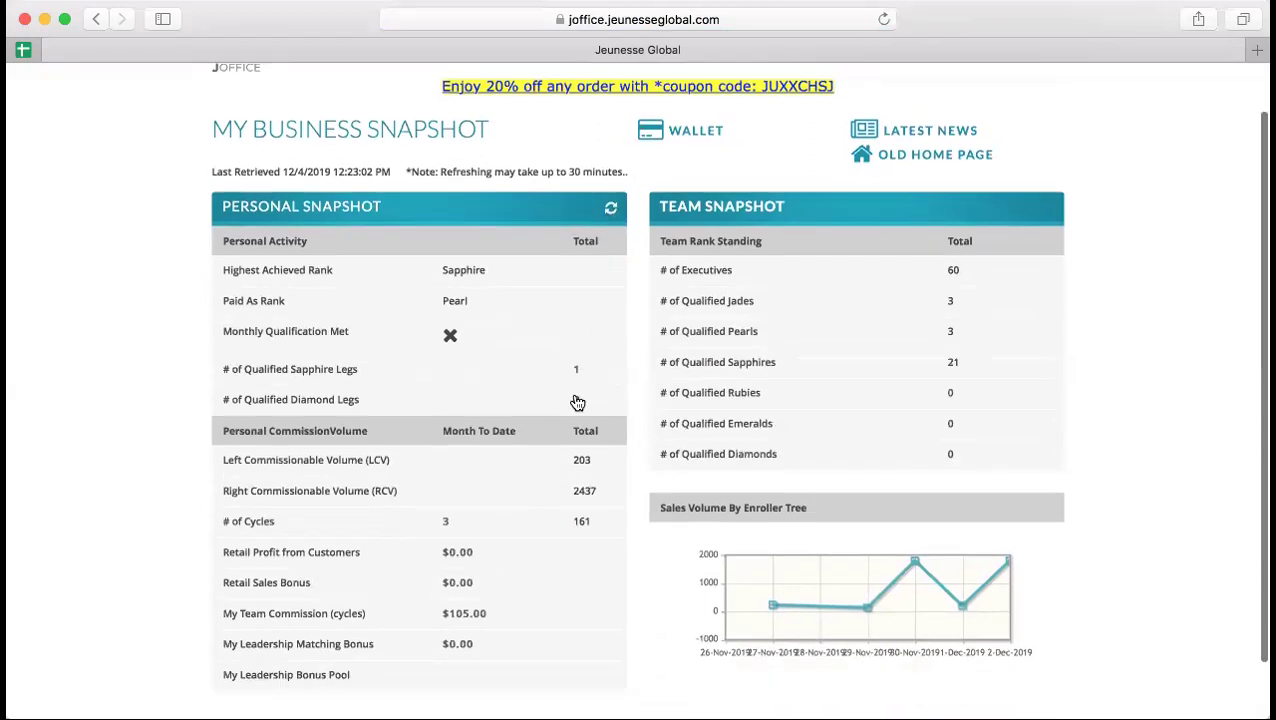
scroll(580, 440, "up", 1)
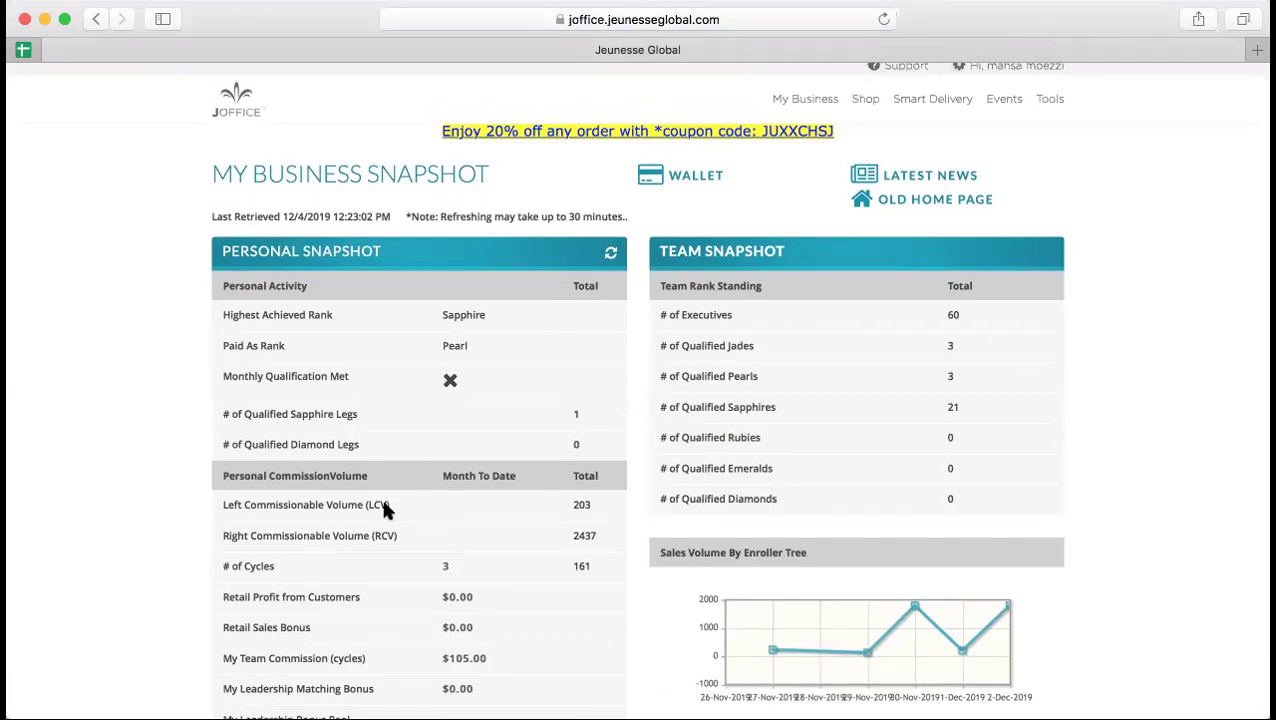
left_click_drag(447, 378, 482, 381)
Go to Smart Delivery to reach the Monthly or PrePaid SmartDelivery choice page
mouse_move(868, 104)
left_click(930, 98)
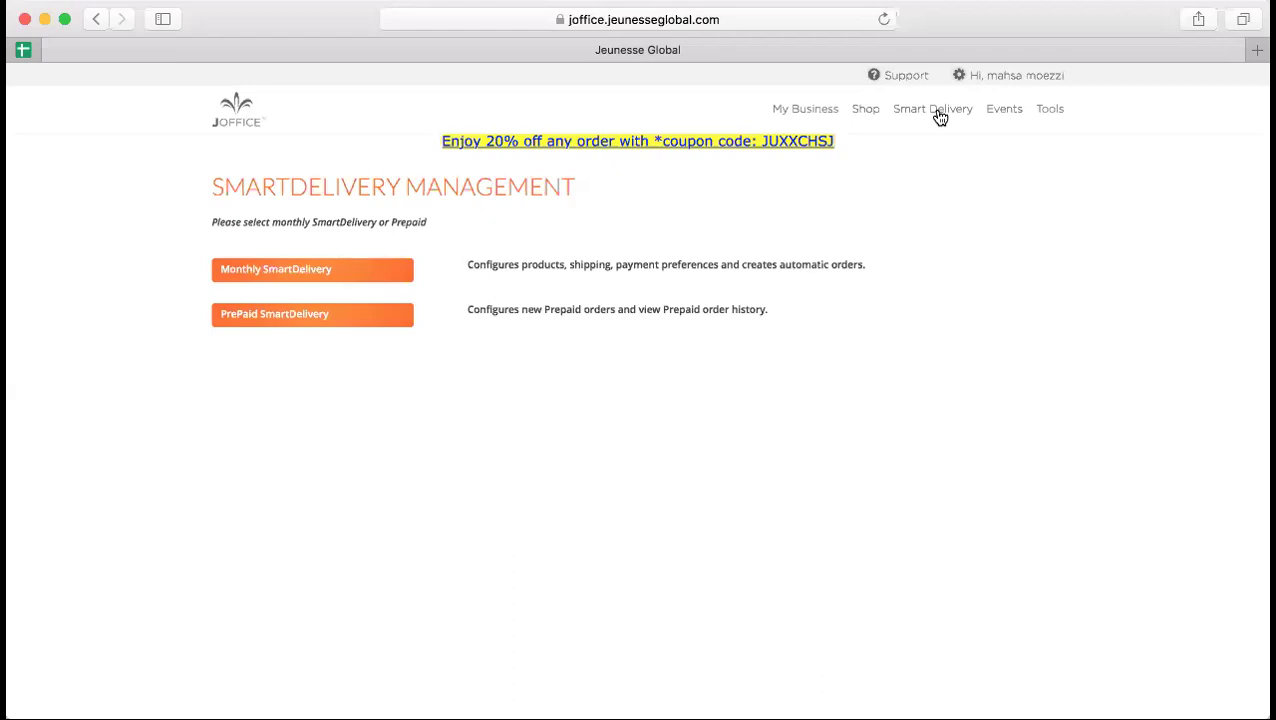
Open Monthly SmartDelivery and browse products from Finiti Set ($200.00) to Youth Enhancement Package ($300.00)
mouse_move(856, 114)
left_click(313, 272)
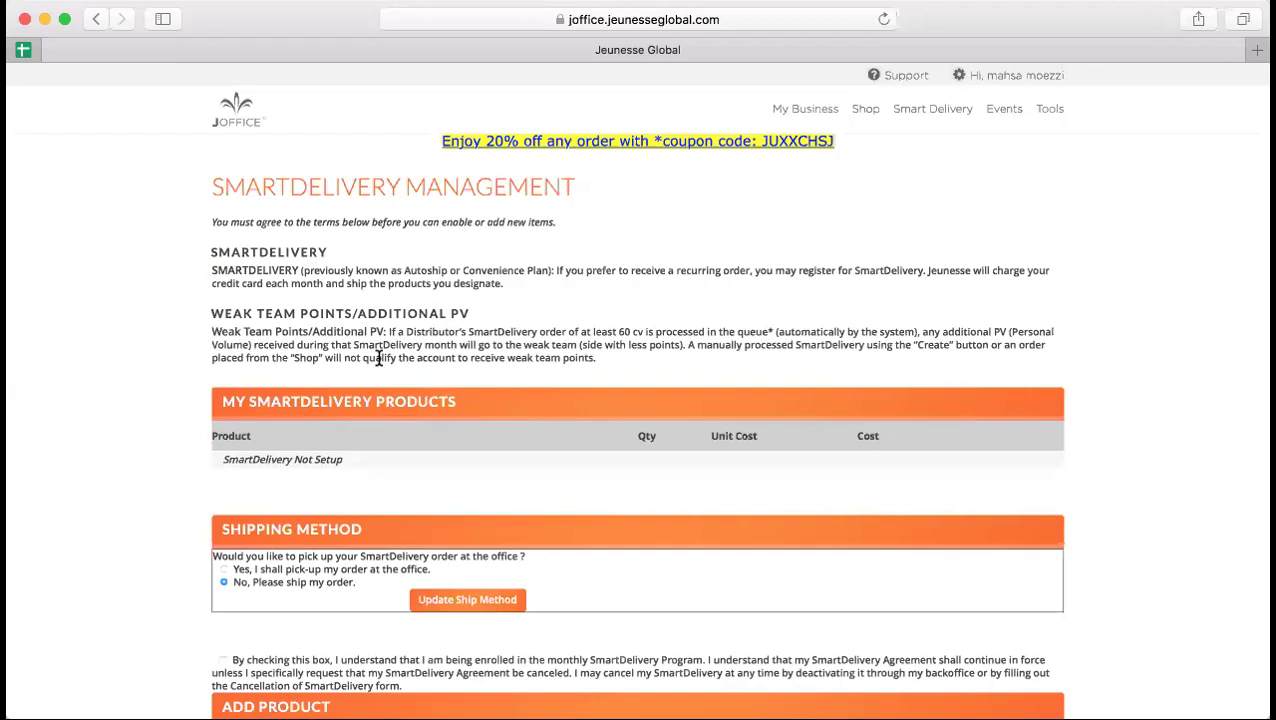
scroll(483, 514, "down", 8)
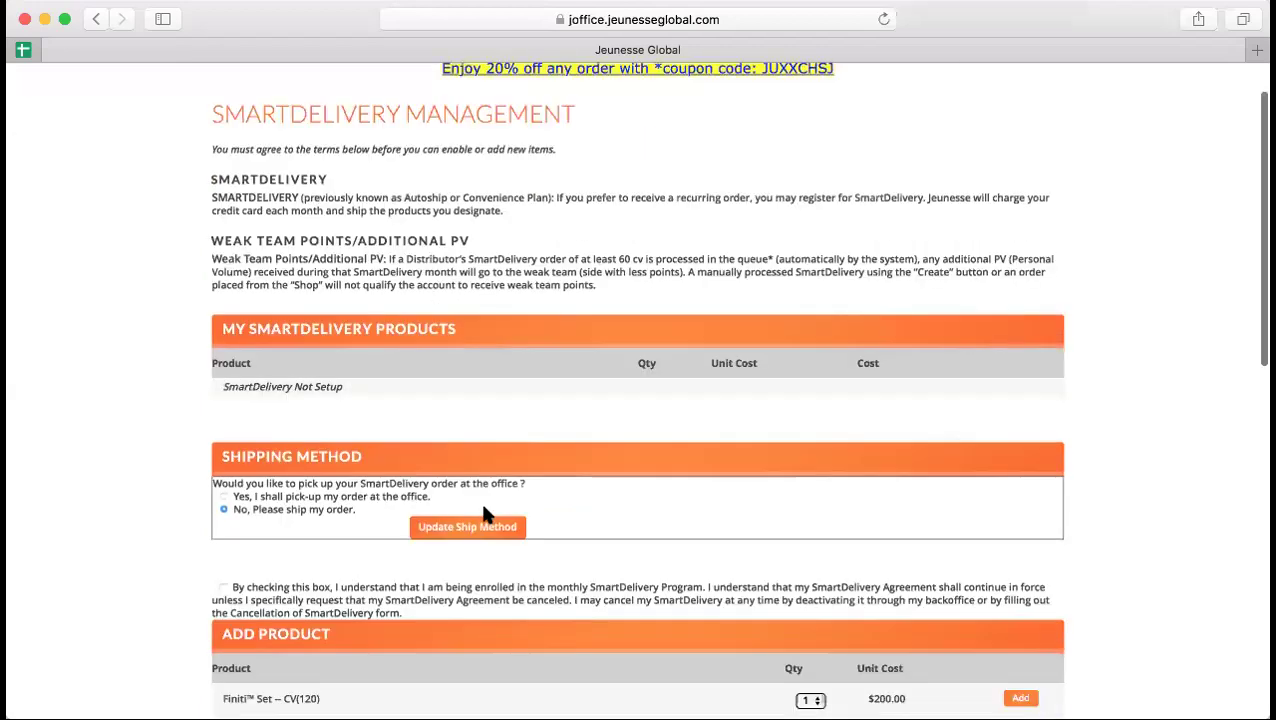
scroll(547, 484, "down", 5)
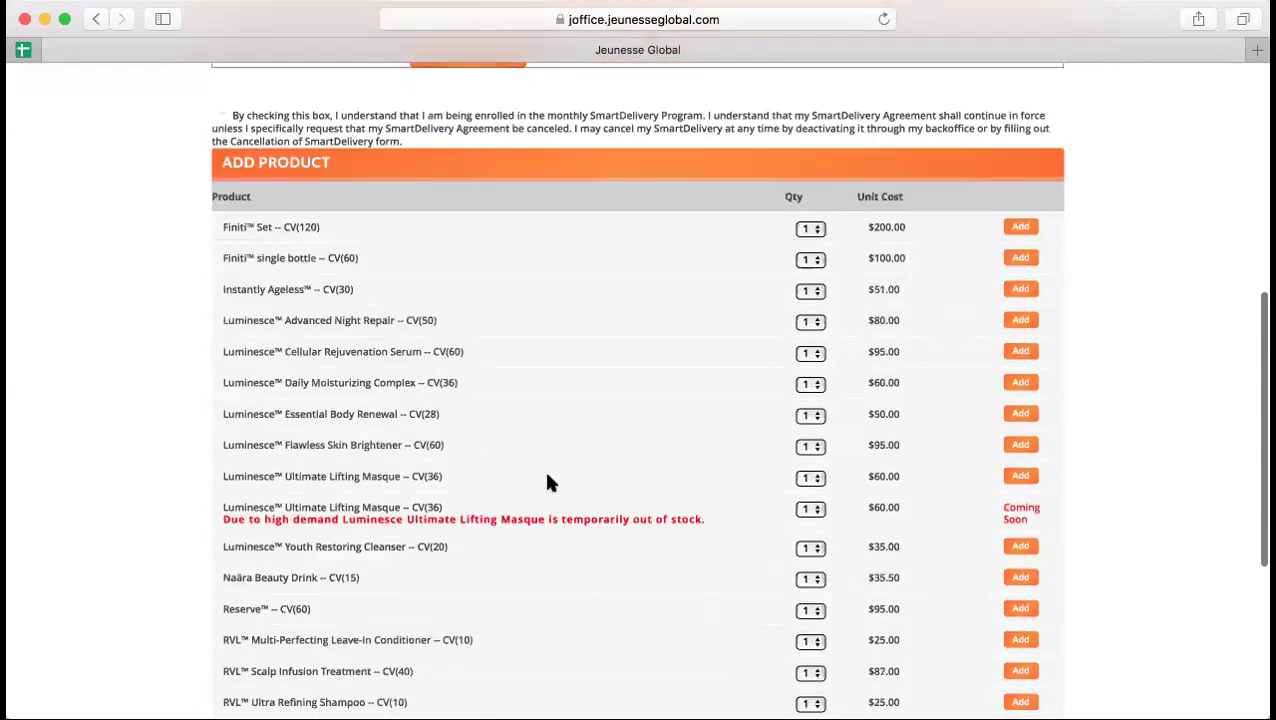
scroll(585, 432, "down", 6)
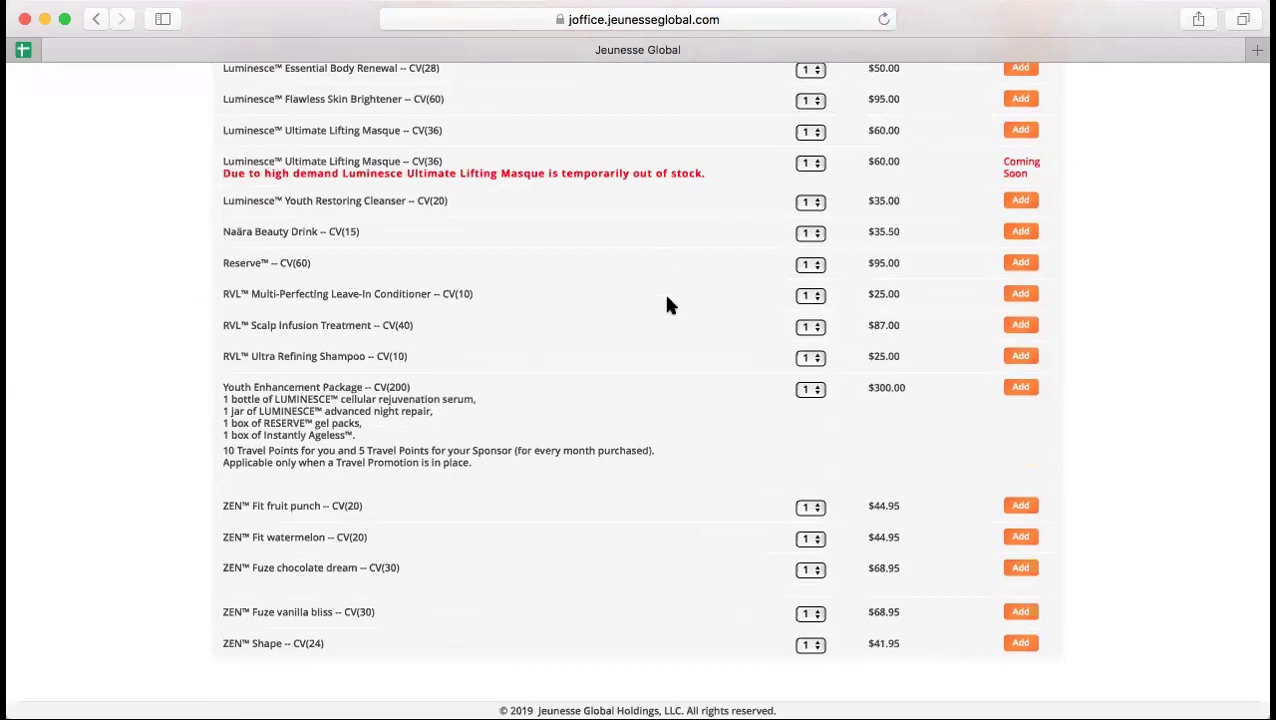
scroll(630, 279, "up", 5)
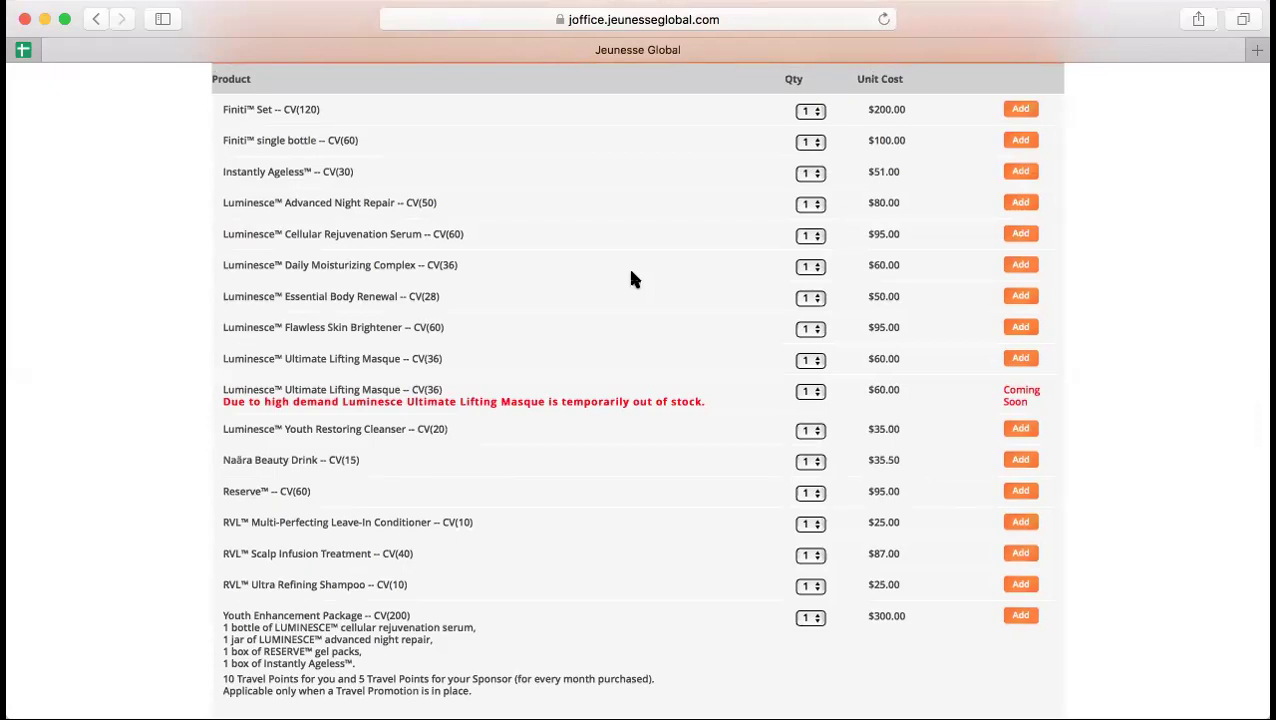
scroll(640, 220, "up", 10)
scroll(685, 250, "down", 10)
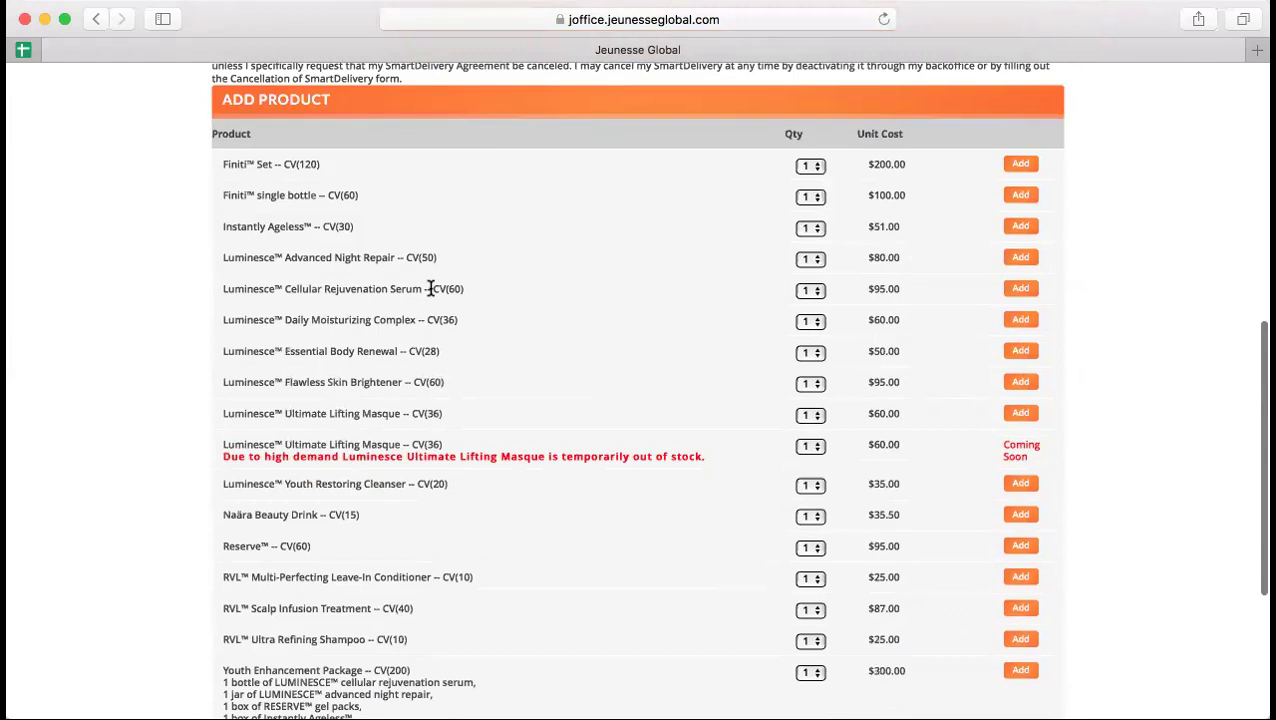
scroll(419, 527, "down", 5)
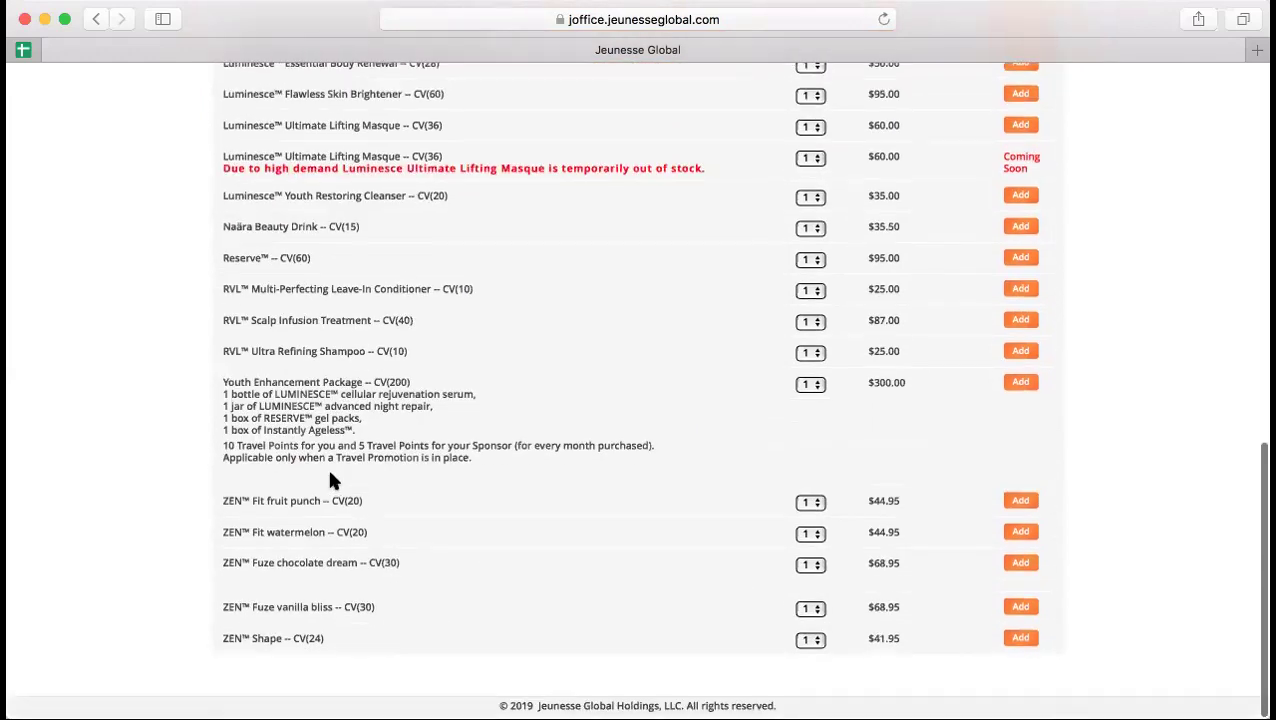
scroll(520, 500, "up", 2)
scroll(615, 393, "up", 7)
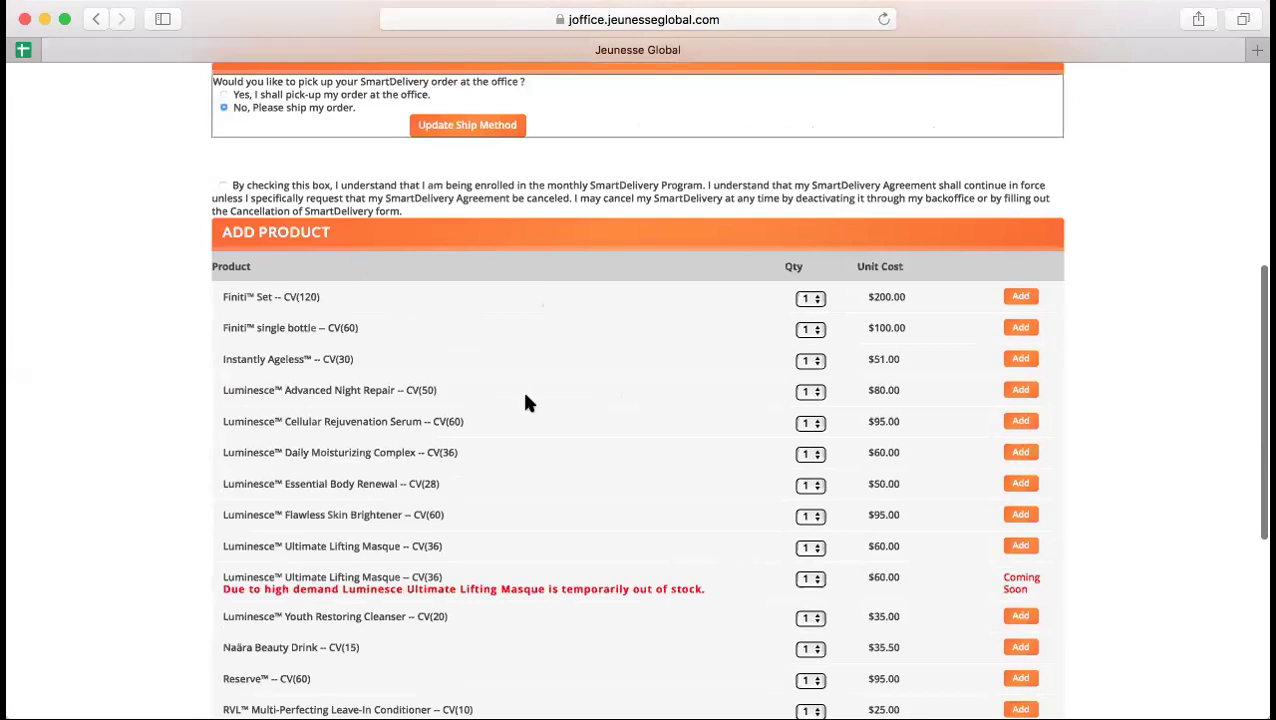
scroll(435, 516, "down", 7)
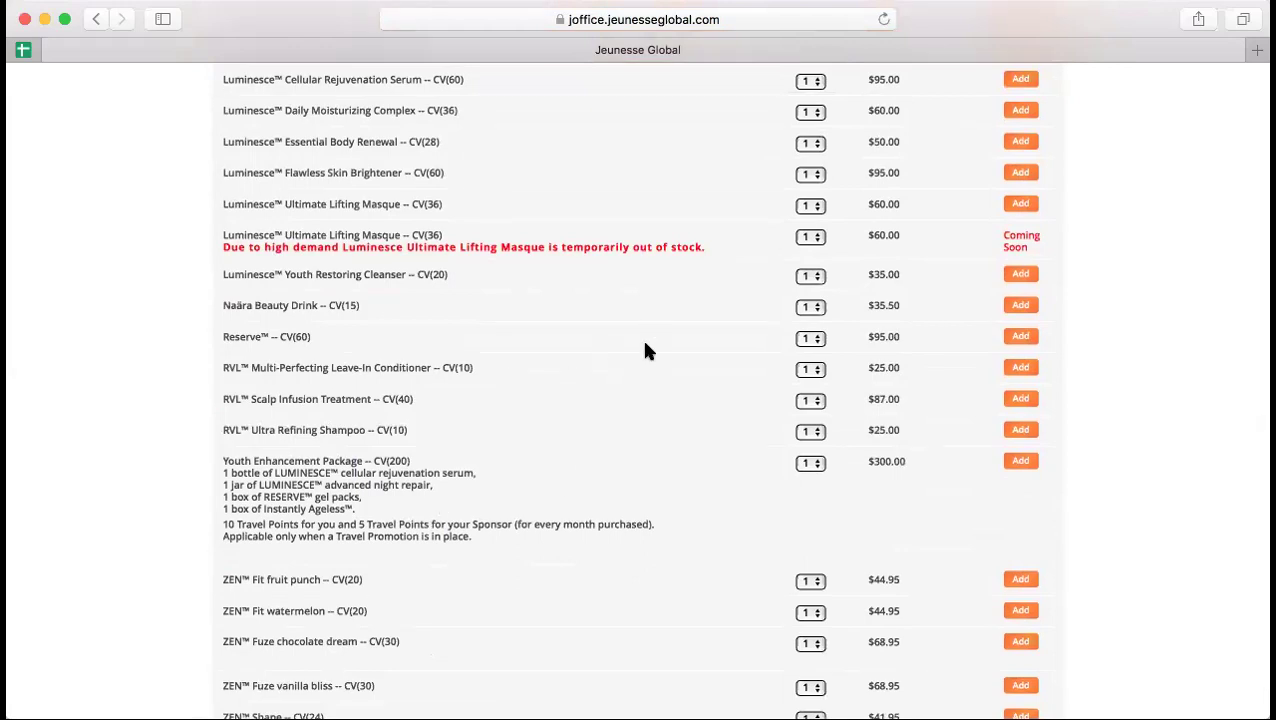
scroll(563, 365, "up", 4)
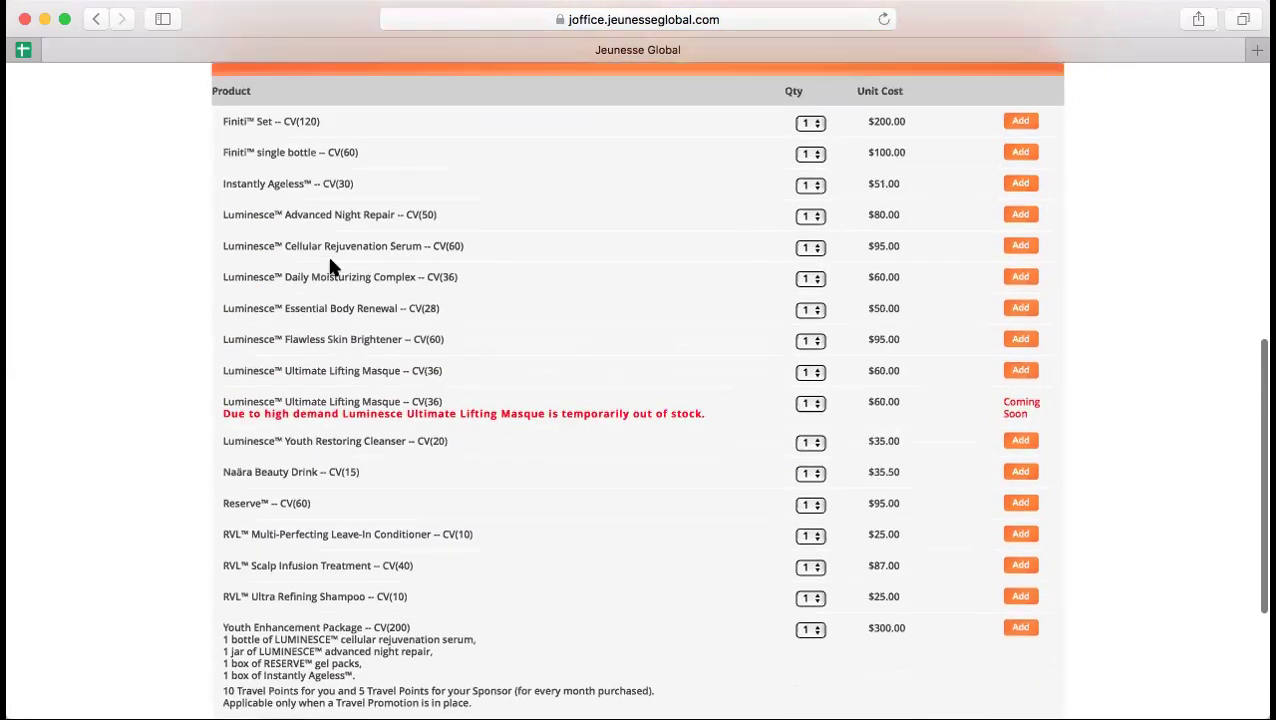
scroll(464, 427, "down", 5)
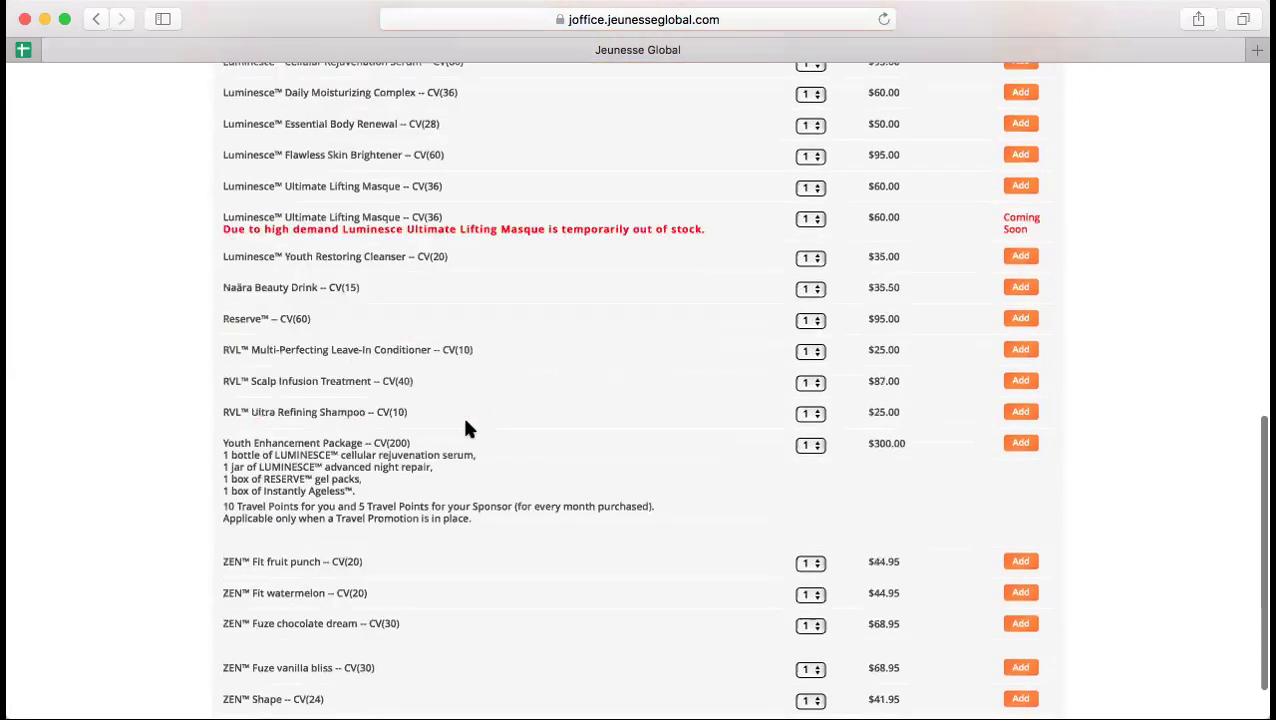
left_click_drag(224, 378, 566, 468)
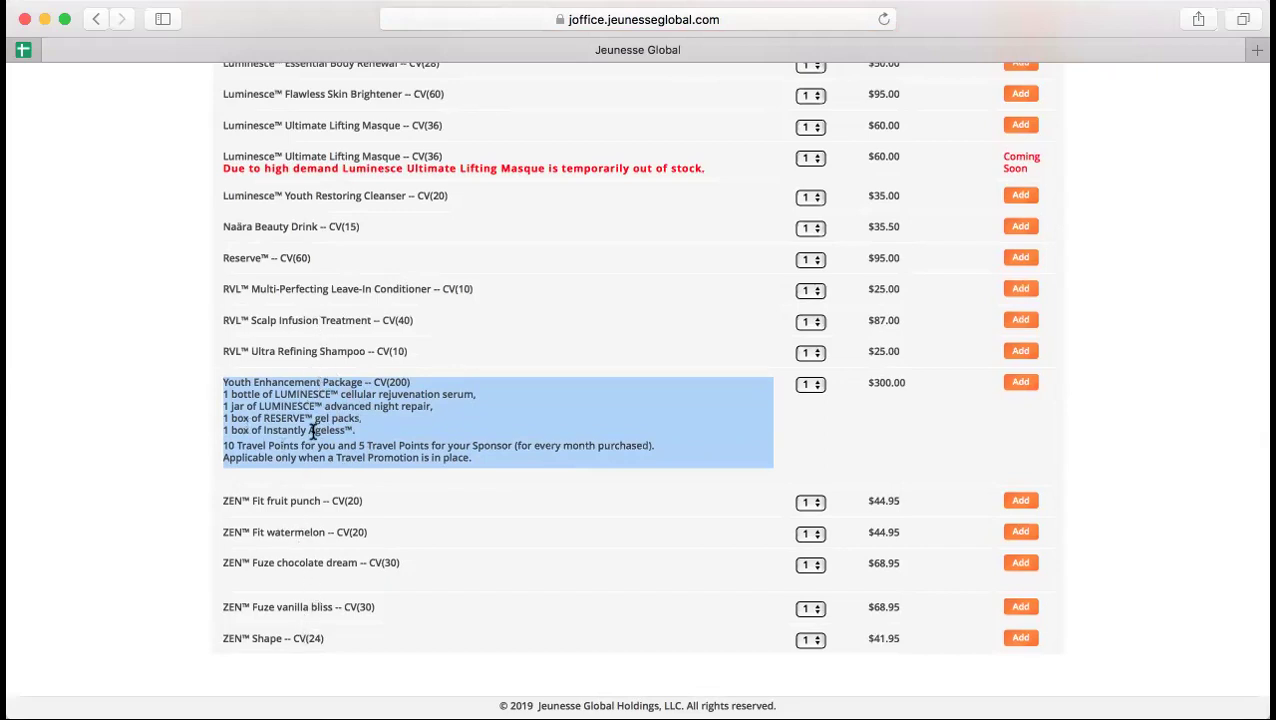
scroll(327, 350, "up", 3)
scroll(327, 350, "up", 5)
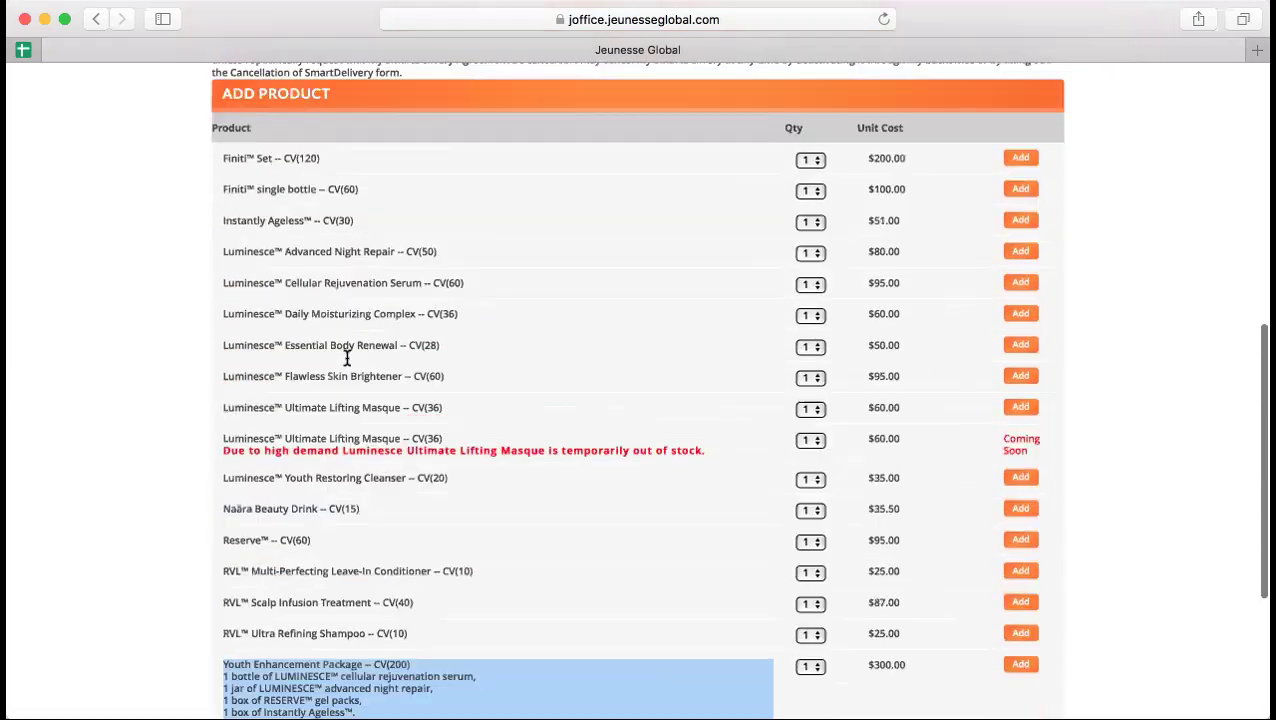
left_click(523, 321)
scroll(685, 261, "up", 2)
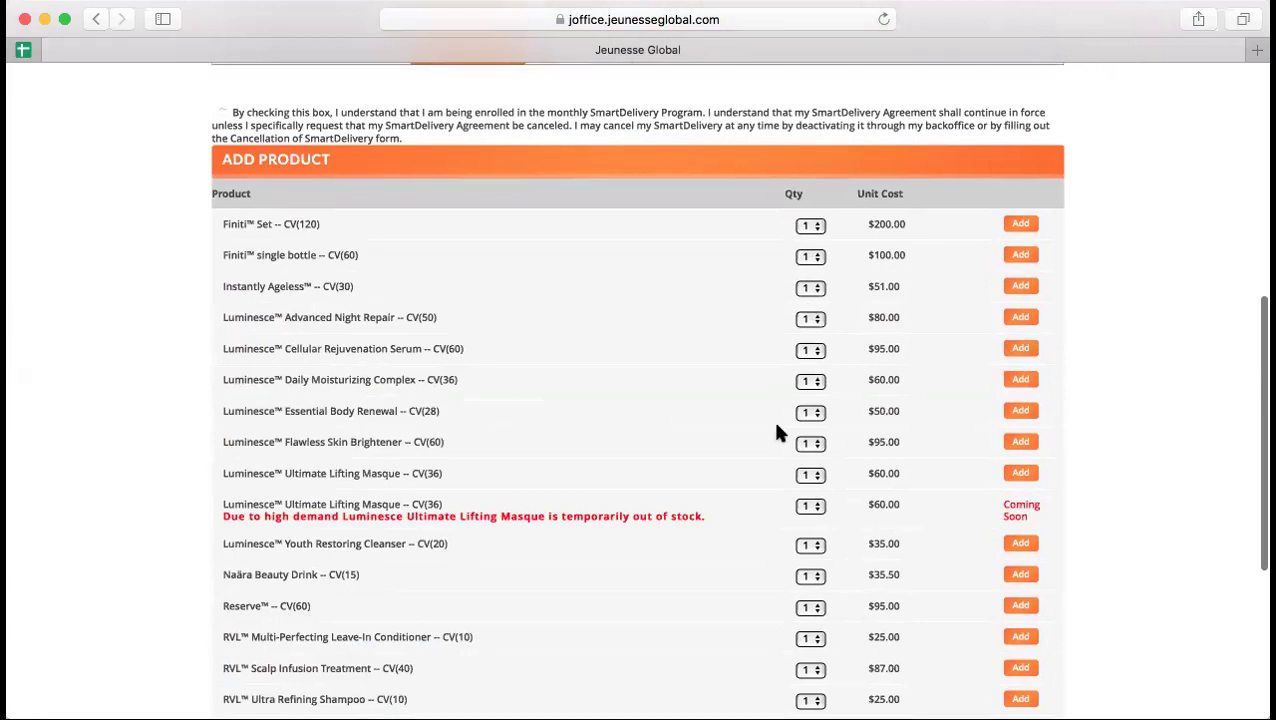
left_click(810, 319)
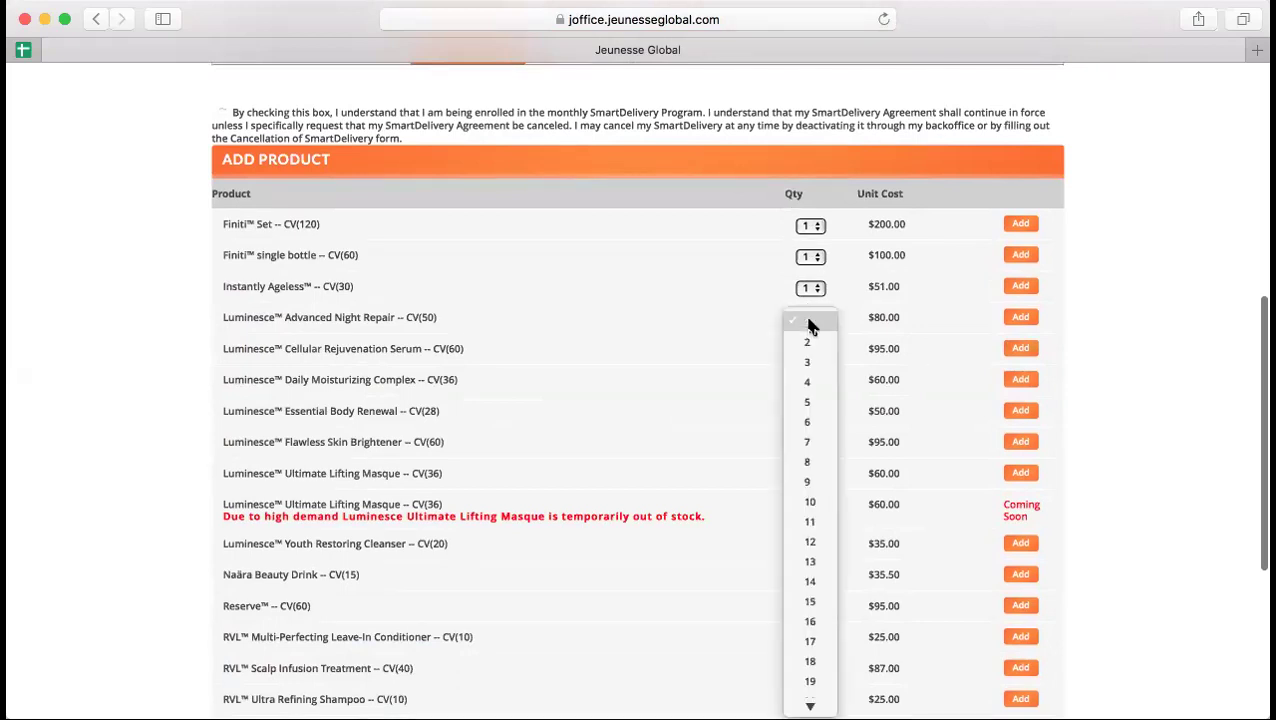
left_click(809, 324)
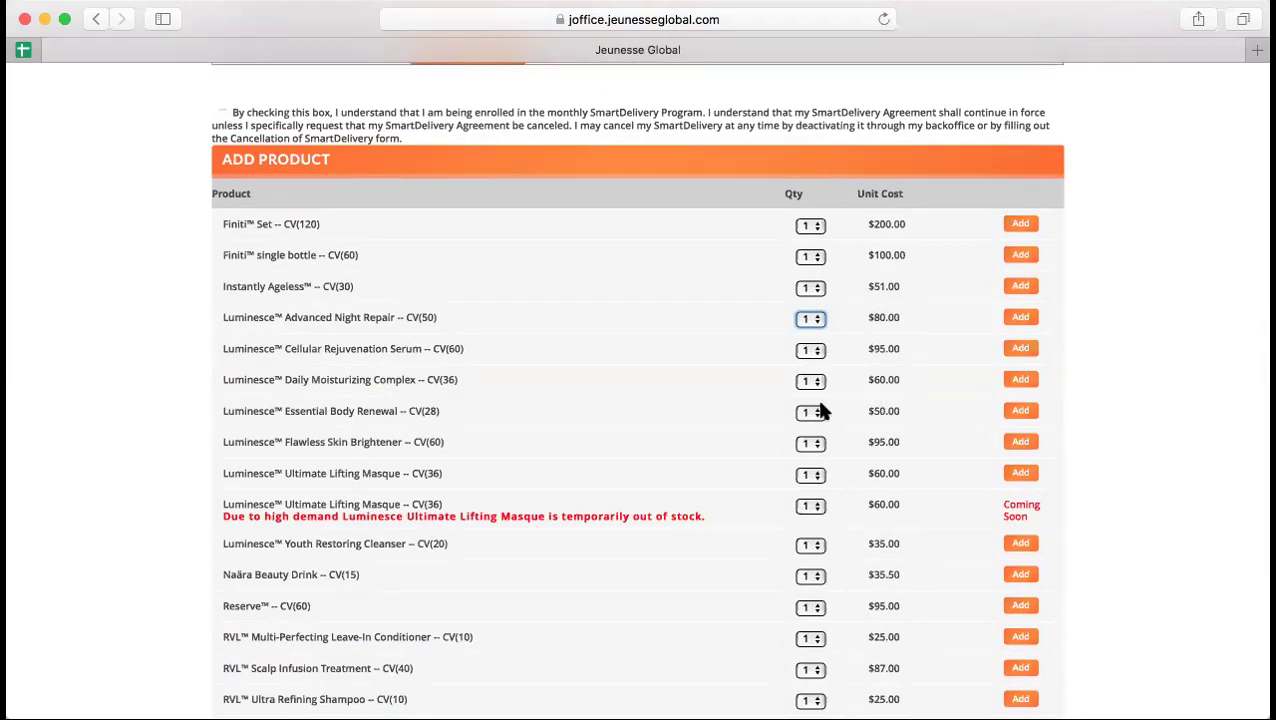
scroll(695, 445, "down", 1)
scroll(697, 448, "down", 3)
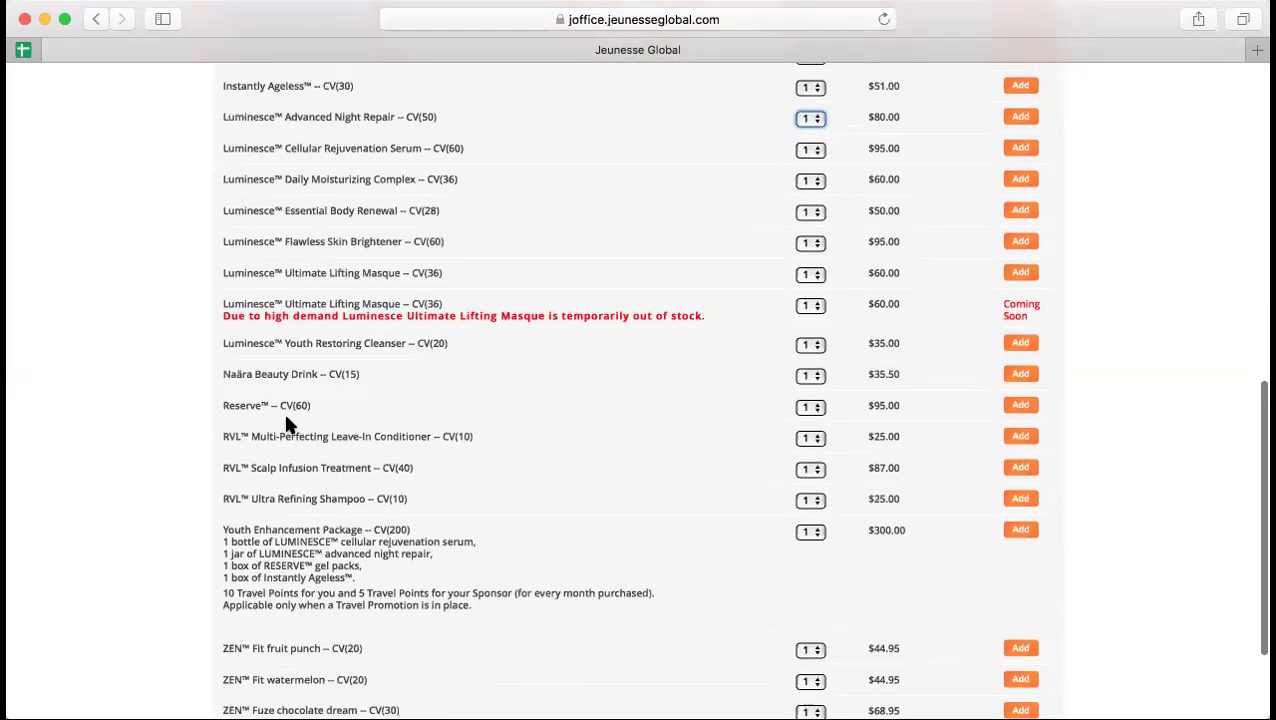
left_click(239, 404)
left_click_drag(239, 404, 785, 402)
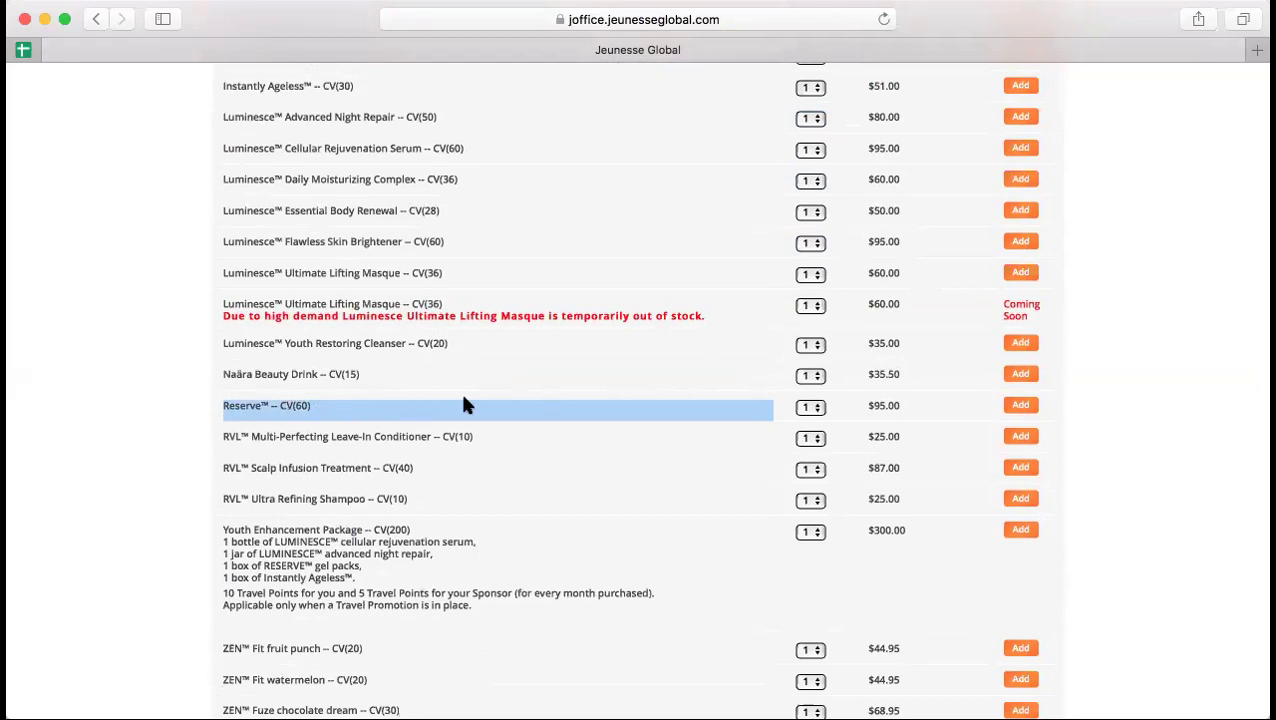
left_click(272, 405)
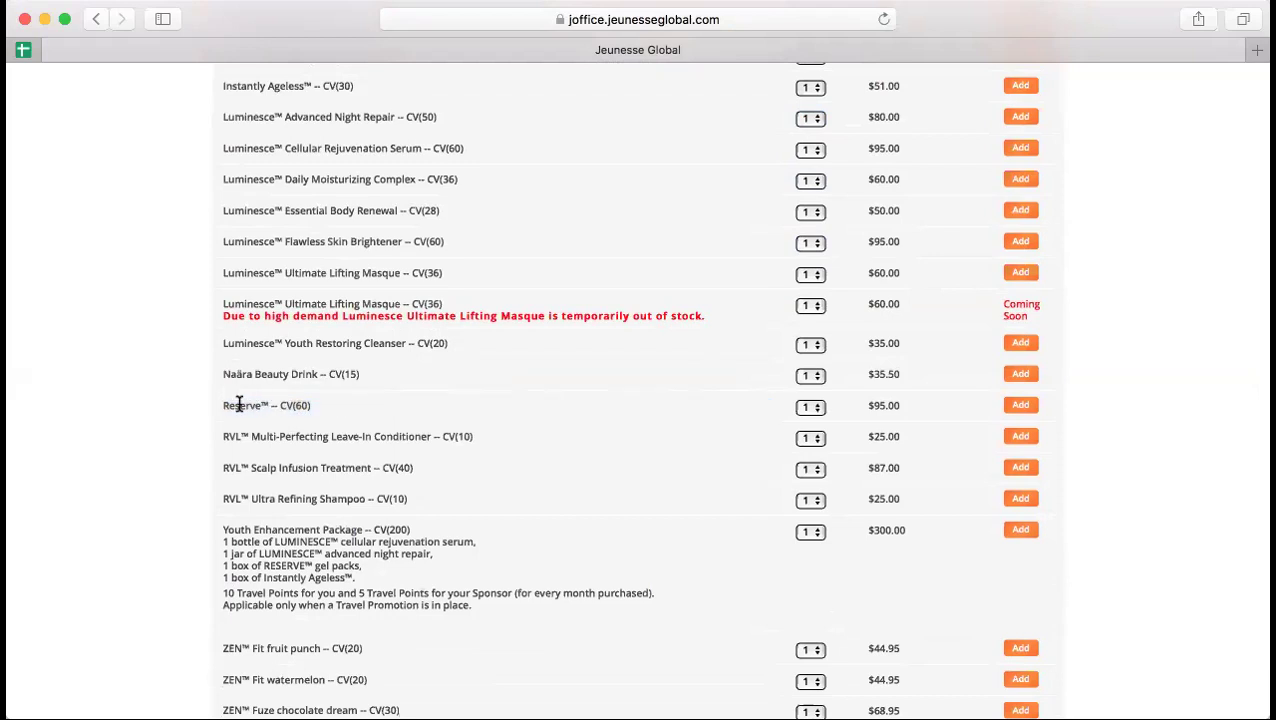
left_click_drag(222, 404, 356, 404)
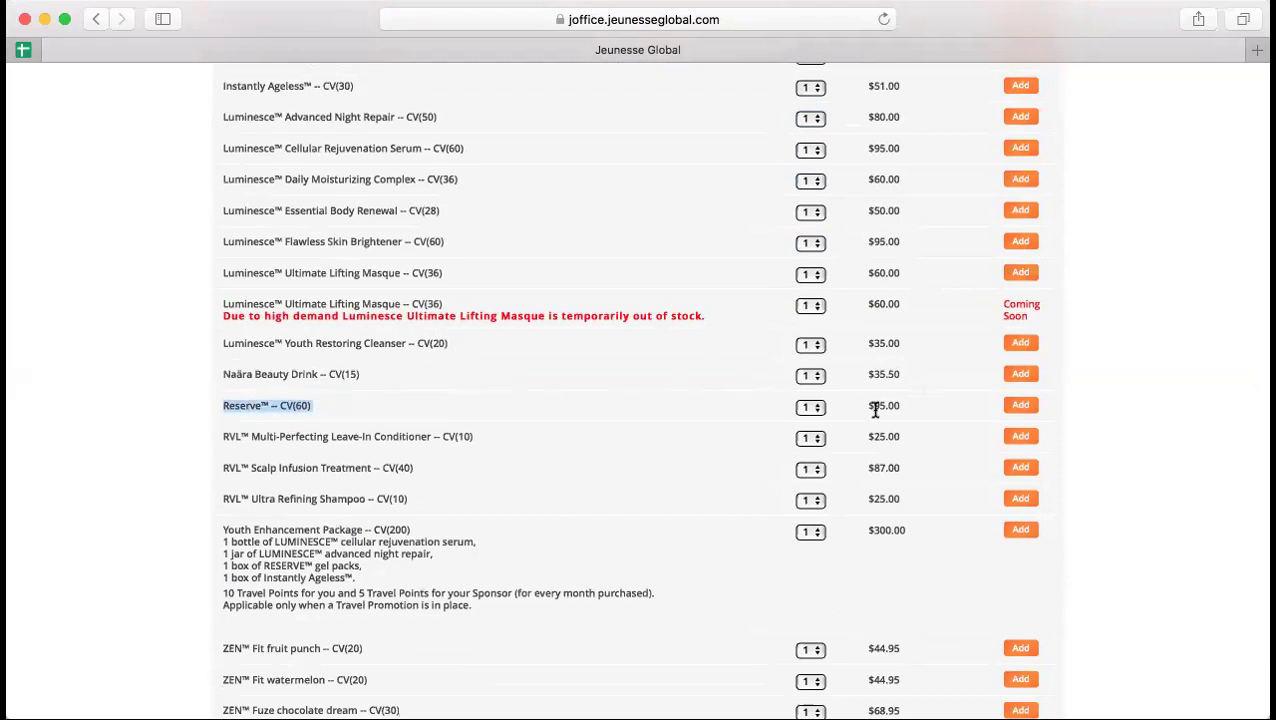
Add Reserve™ to the order; products still read SmartDelivery Not Setup afterwards
left_click(1020, 408)
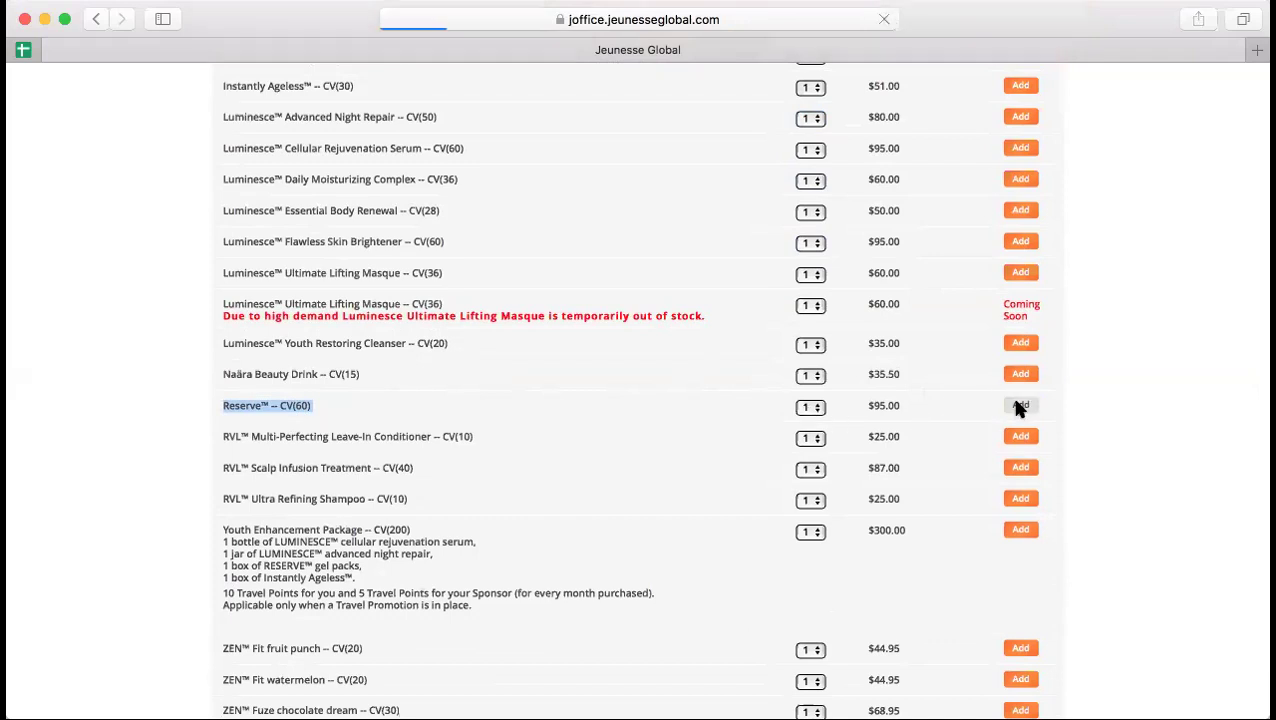
scroll(758, 410, "down", 6)
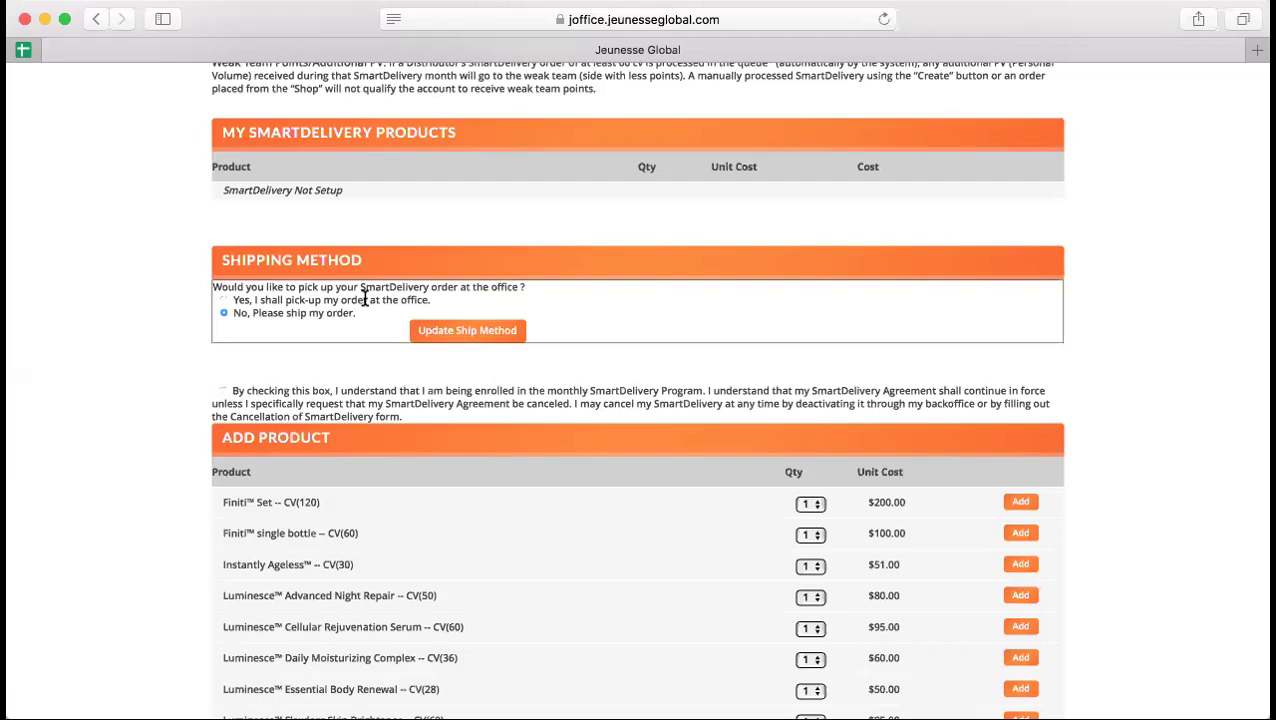
Select office pick-up and accept the SmartDelivery enrolment agreement
left_click(223, 300)
left_click_drag(311, 300, 323, 300)
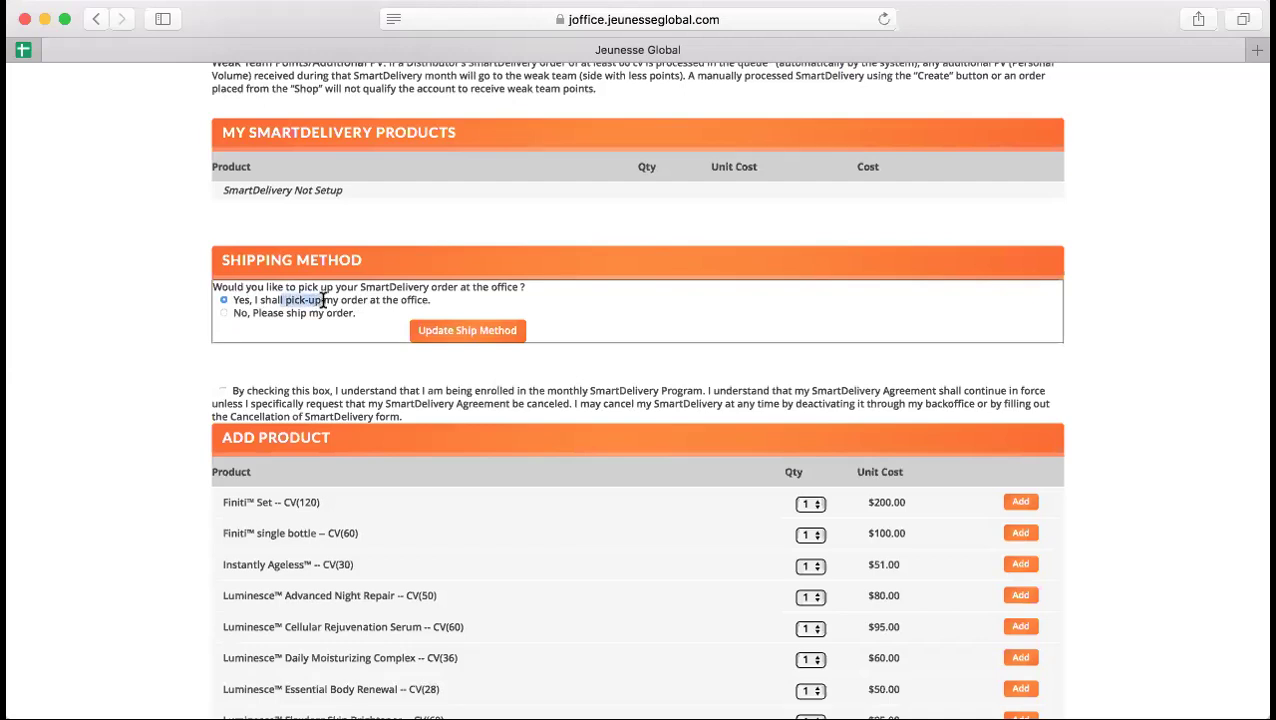
left_click(222, 391)
scroll(300, 407, "up", 5)
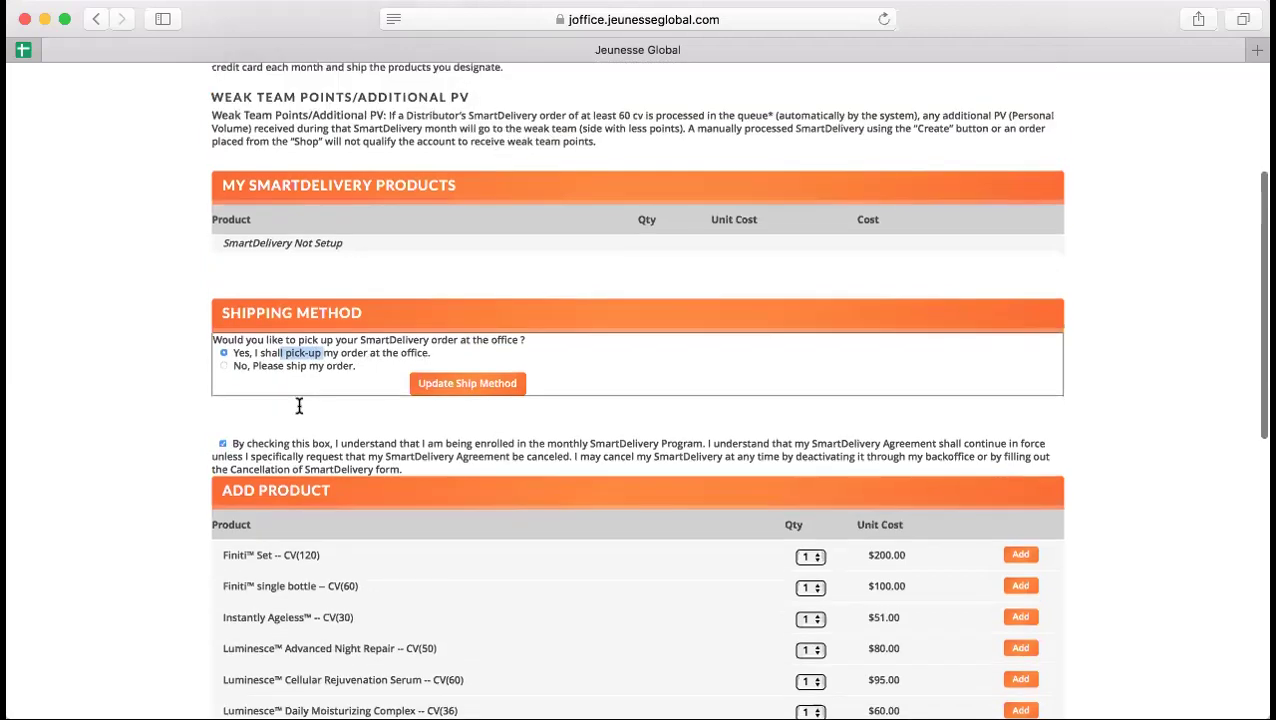
scroll(299, 410, "up", 2)
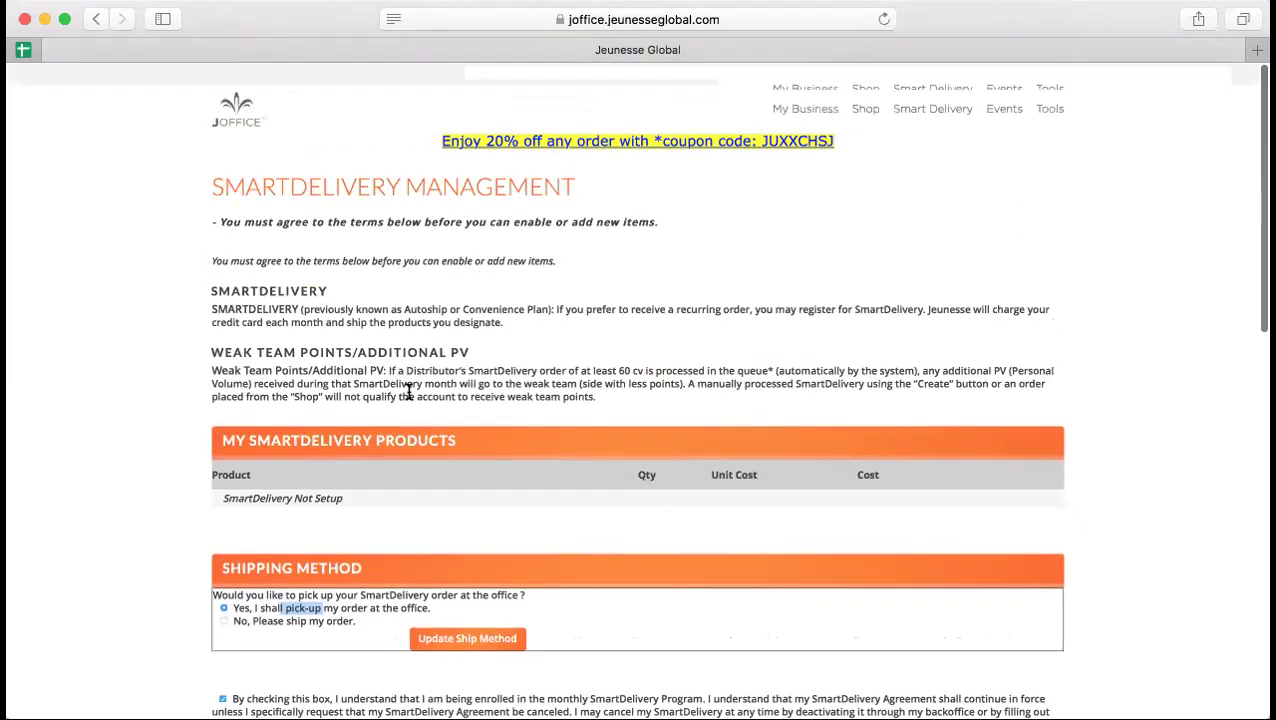
scroll(450, 385, "down", 3)
scroll(585, 527, "down", 4)
scroll(585, 527, "up", 2)
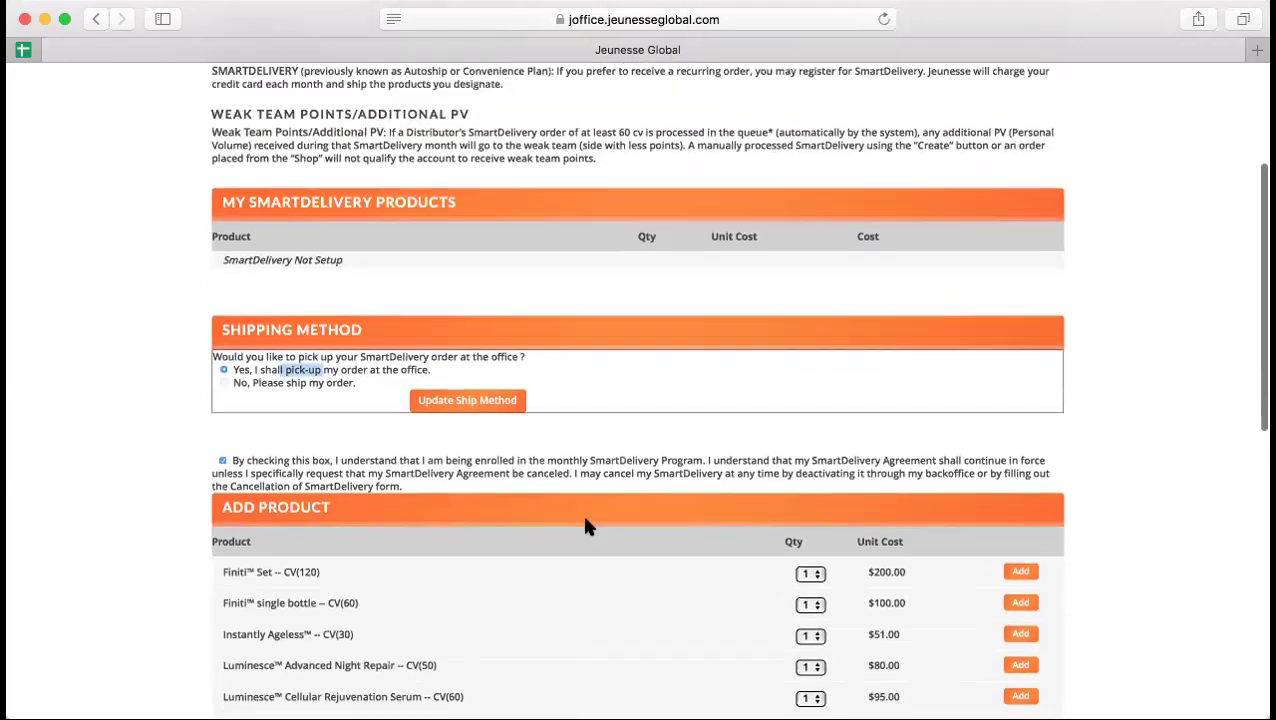
Review the Not Setup products message, then save the pick-up shipping method
left_click_drag(222, 202, 456, 212)
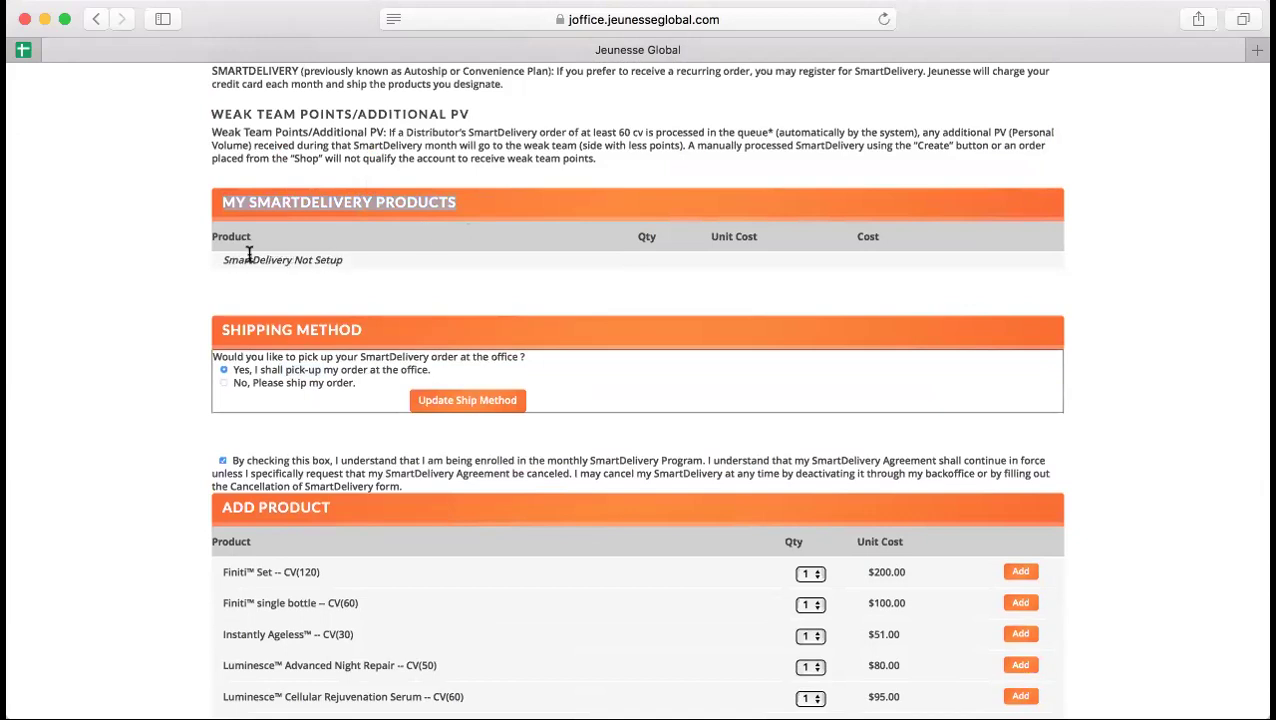
left_click_drag(223, 260, 366, 260)
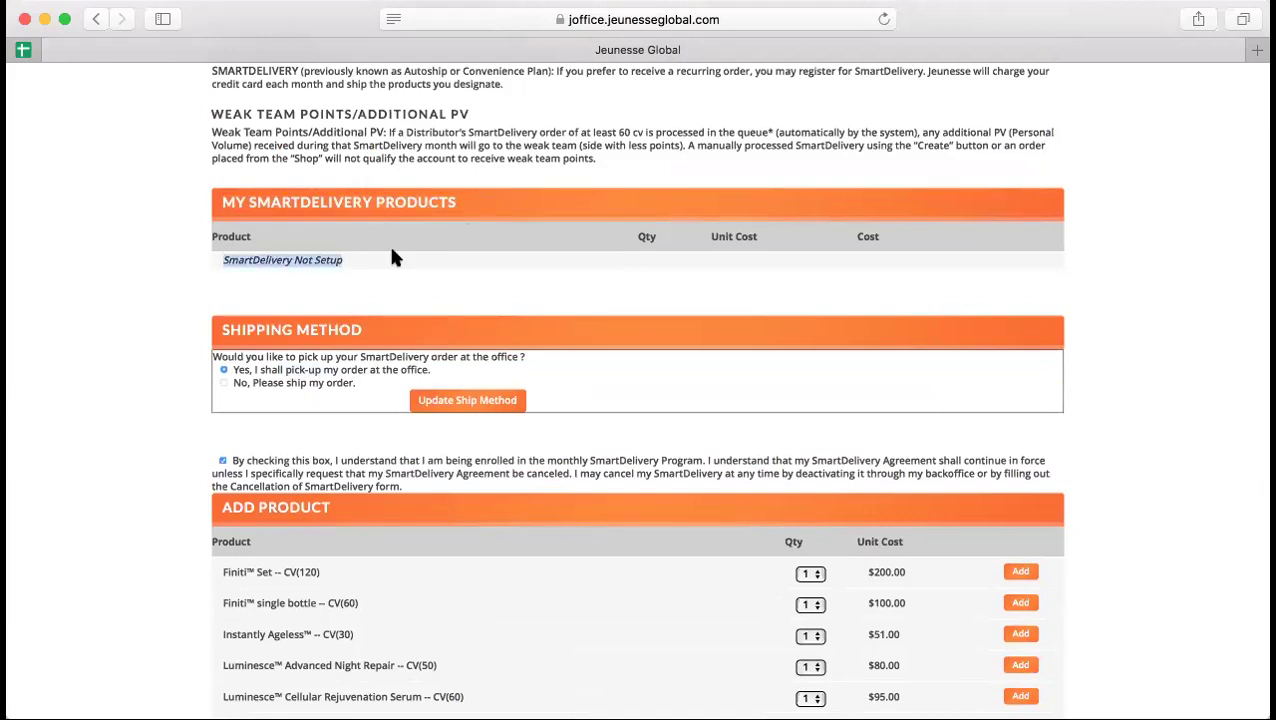
scroll(464, 274, "down", 5)
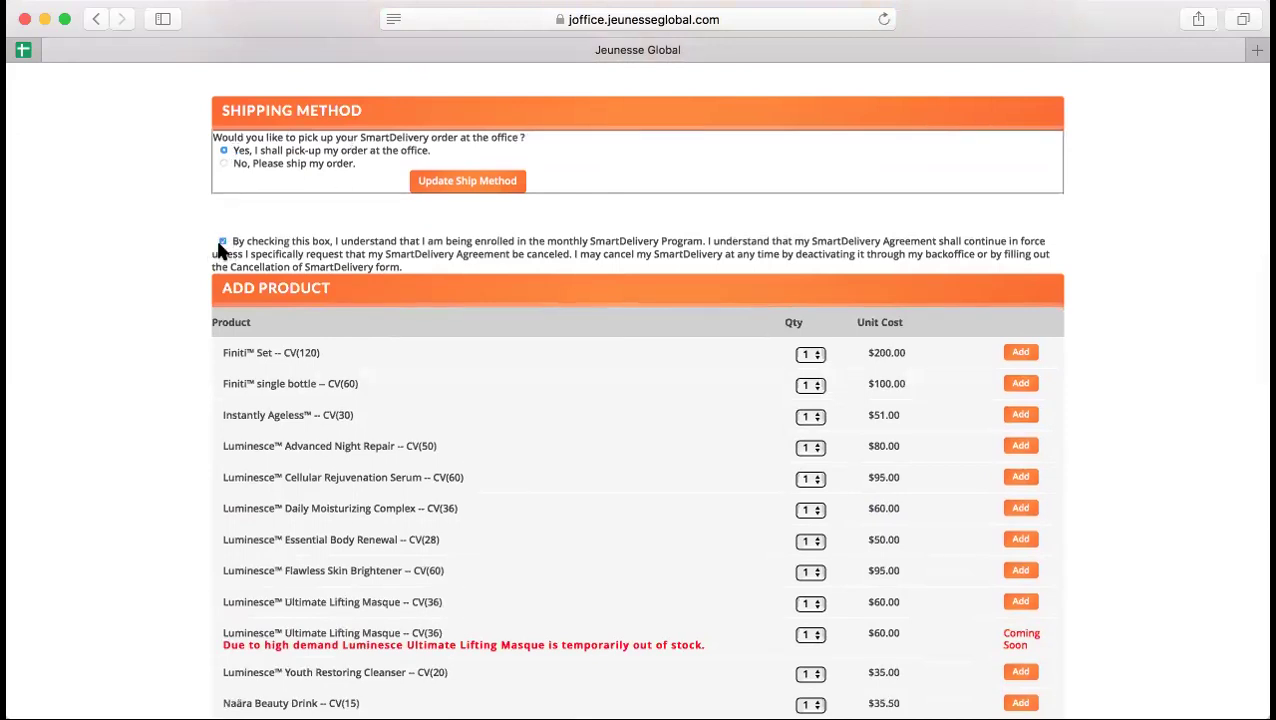
scroll(348, 270, "down", 8)
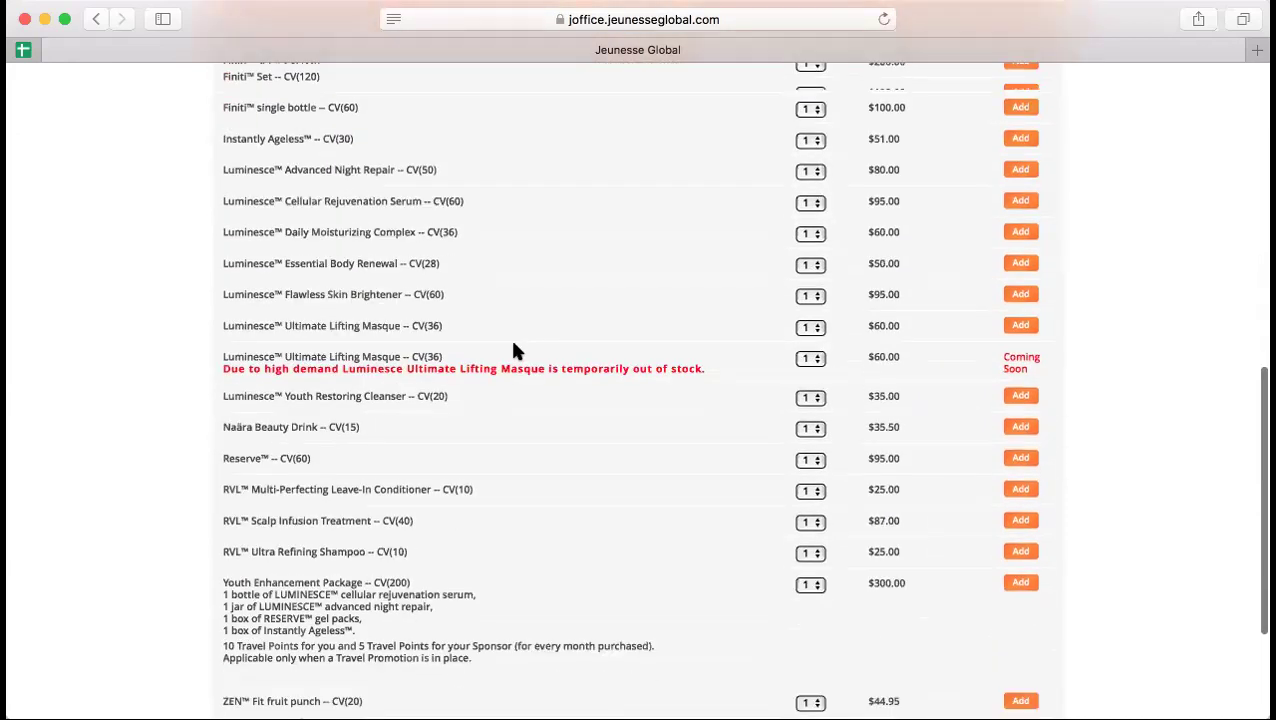
scroll(513, 350, "up", 7)
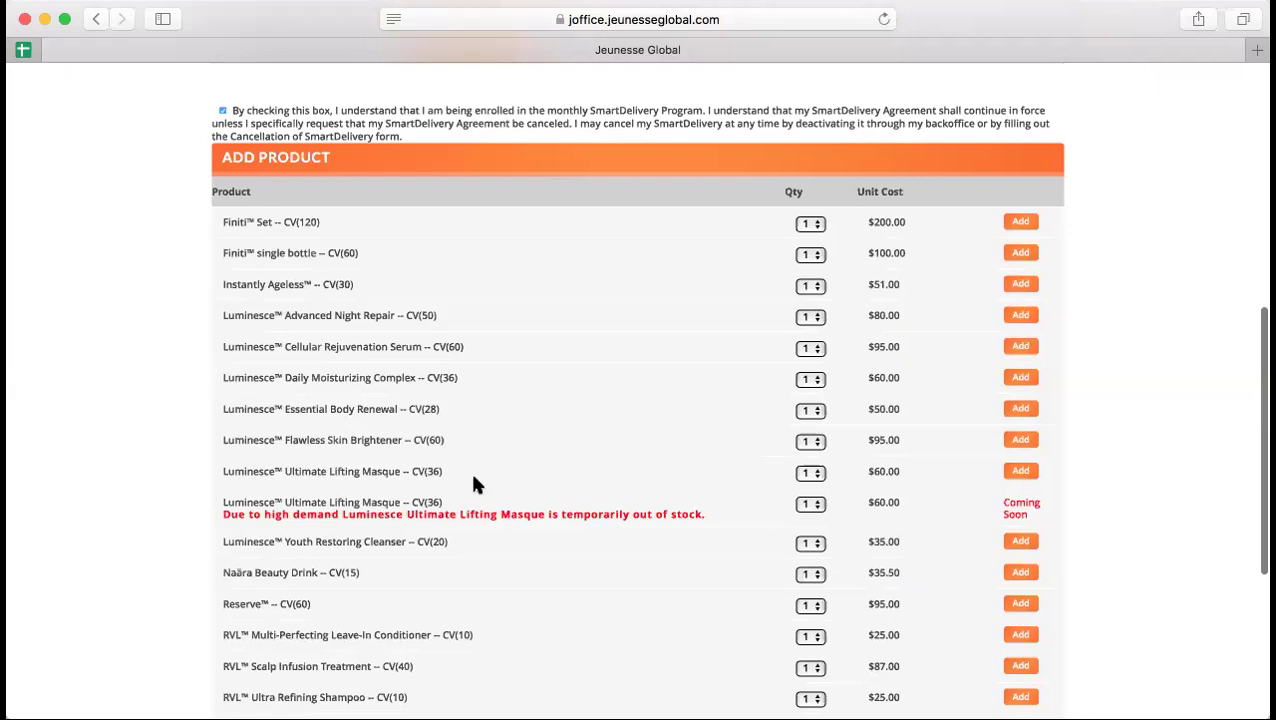
scroll(249, 535, "down", 3)
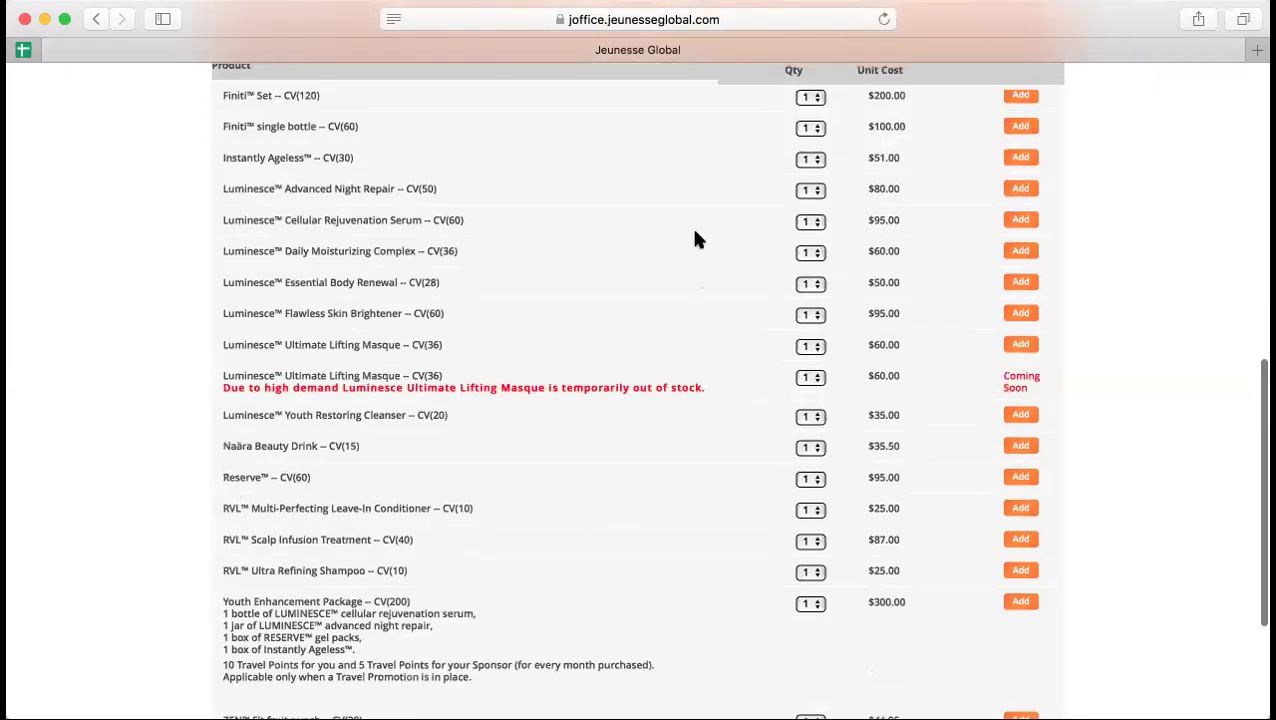
scroll(695, 239, "up", 8)
left_click(493, 306)
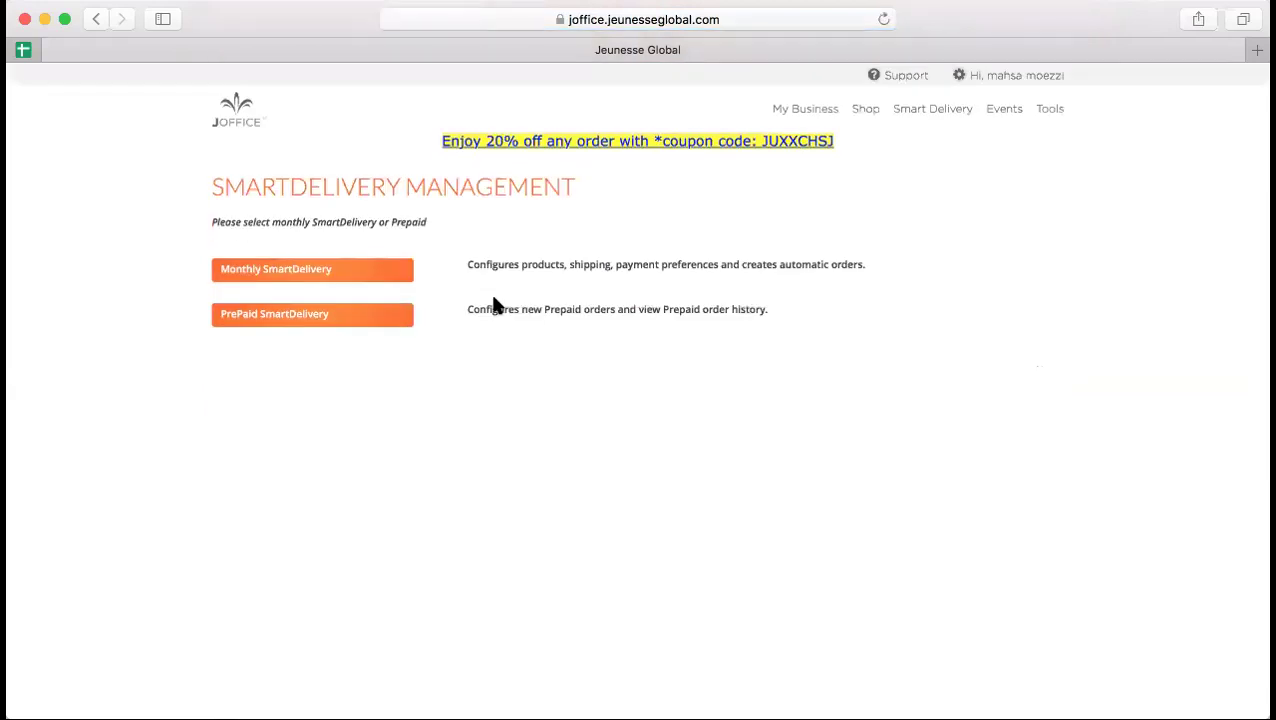
Reselect office pick-up and the agreement, then add Reserve CV(60) at $95.00
left_click(347, 272)
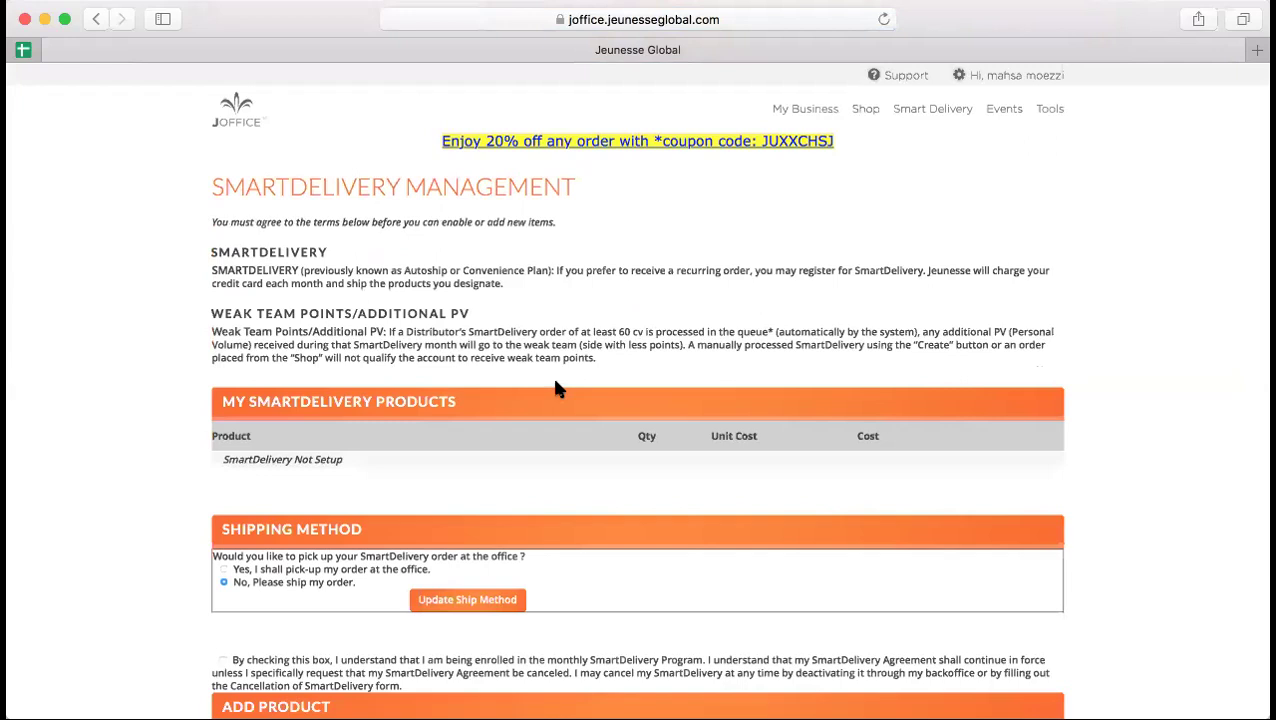
scroll(555, 384, "down", 5)
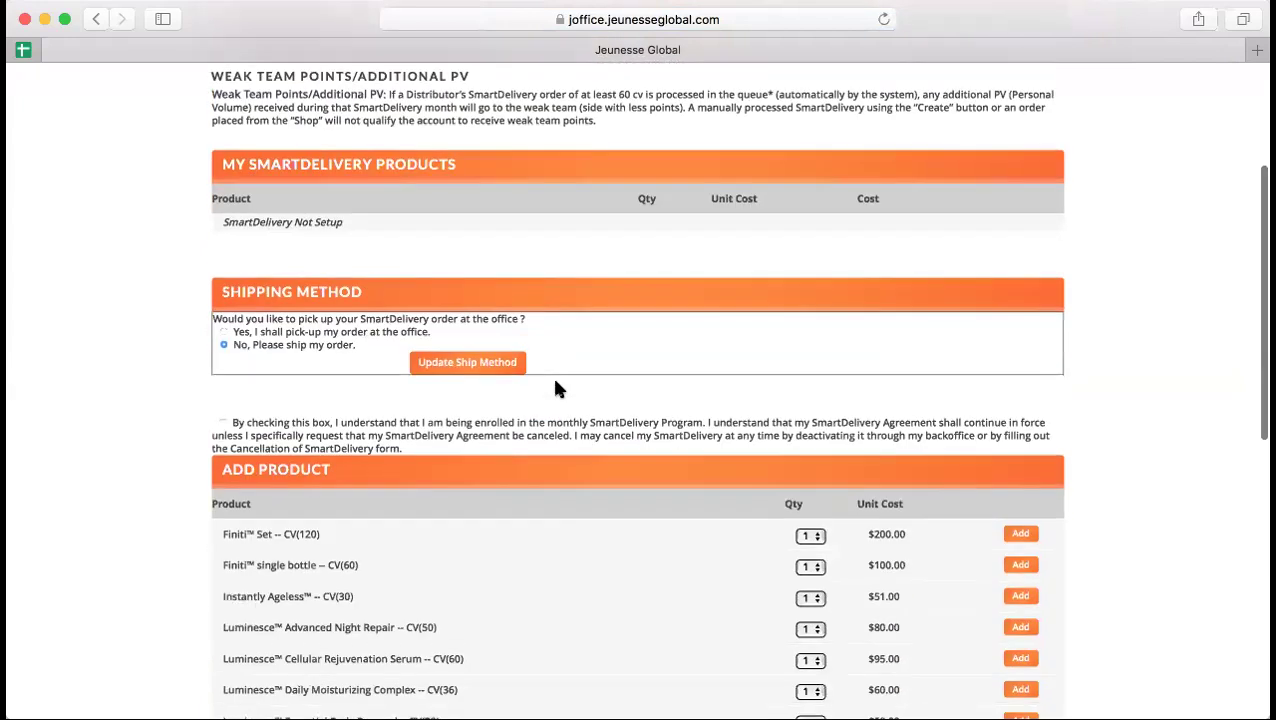
left_click(223, 332)
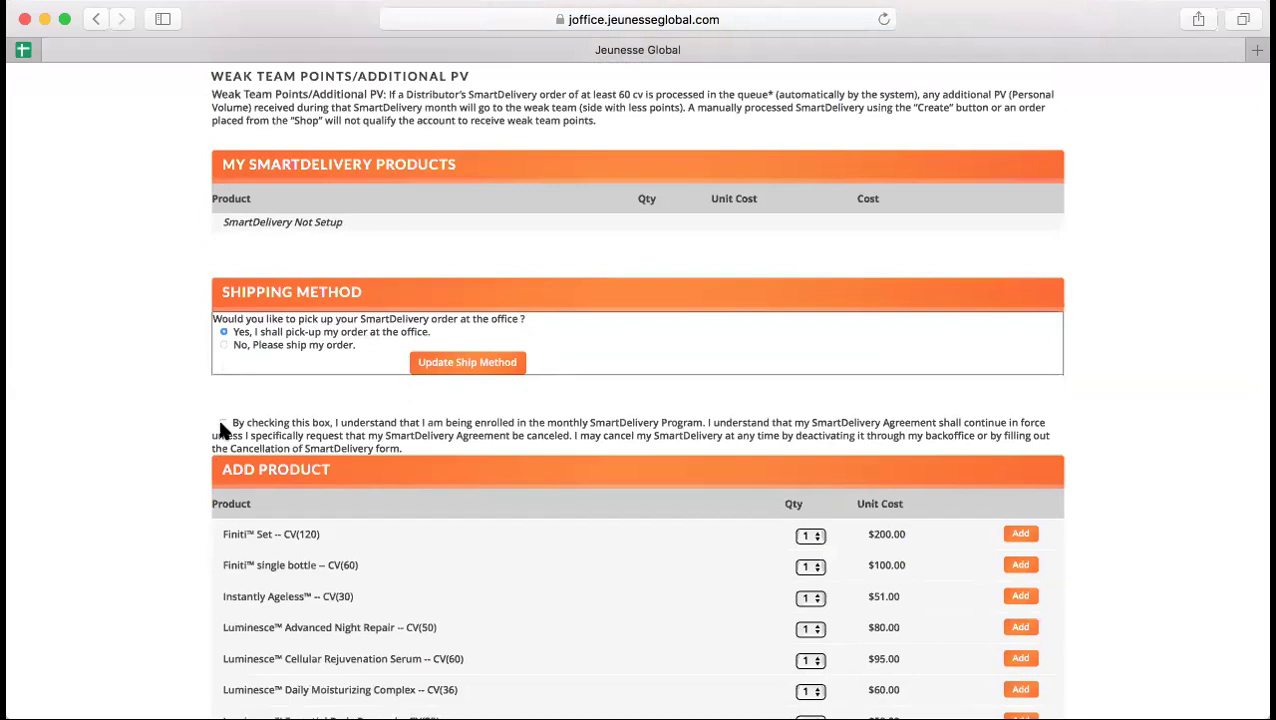
left_click(223, 422)
scroll(481, 466, "down", 10)
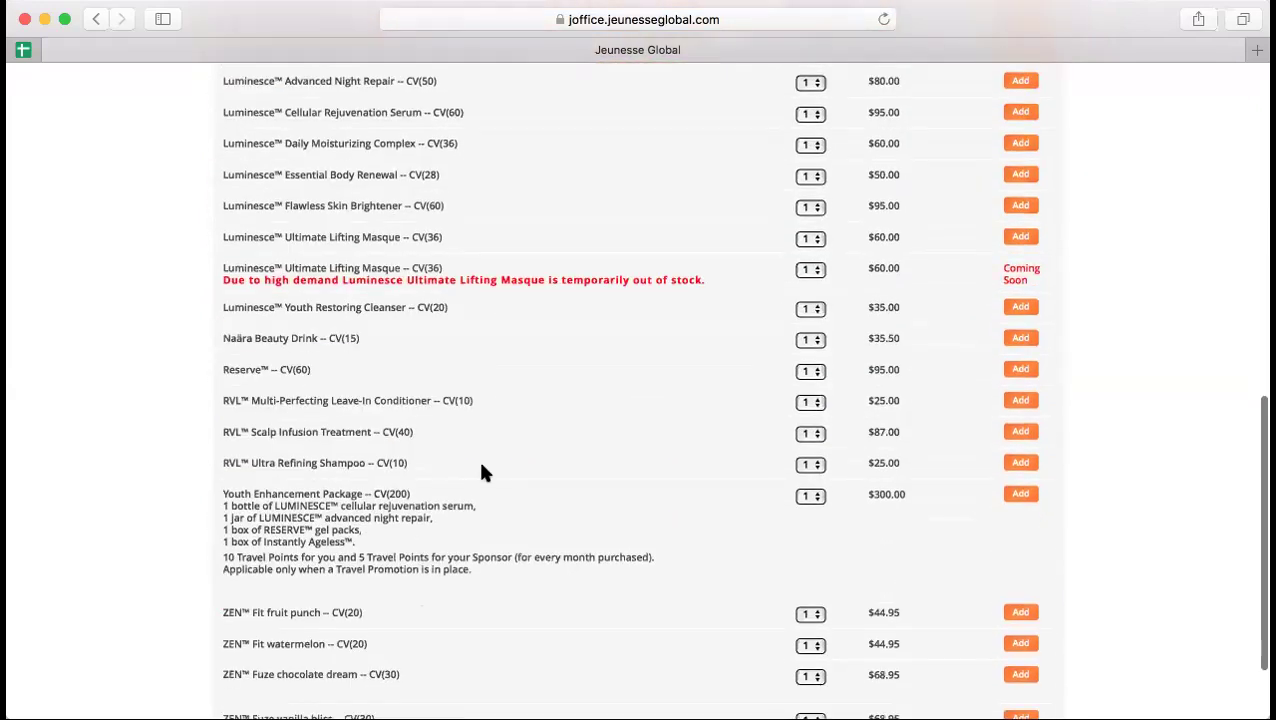
scroll(481, 470, "down", 1)
left_click(1036, 341)
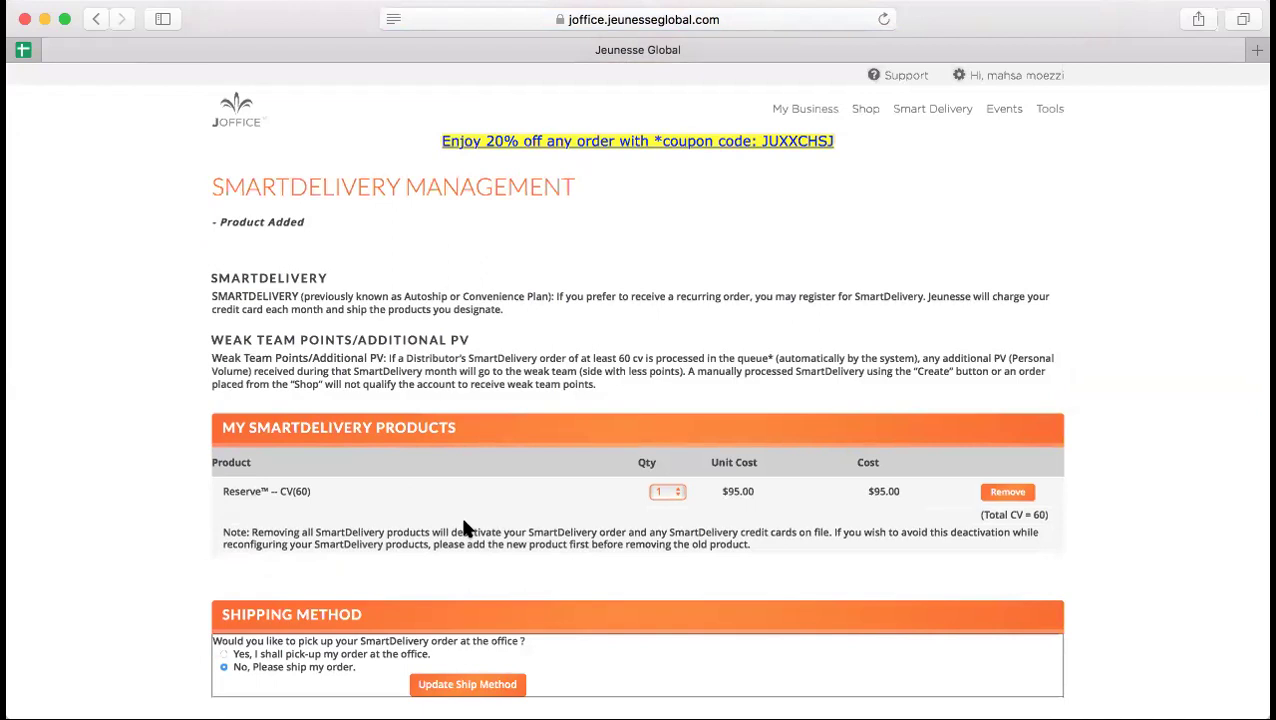
Switch the shipping method to office pick-up and save it
scroll(463, 528, "down", 5)
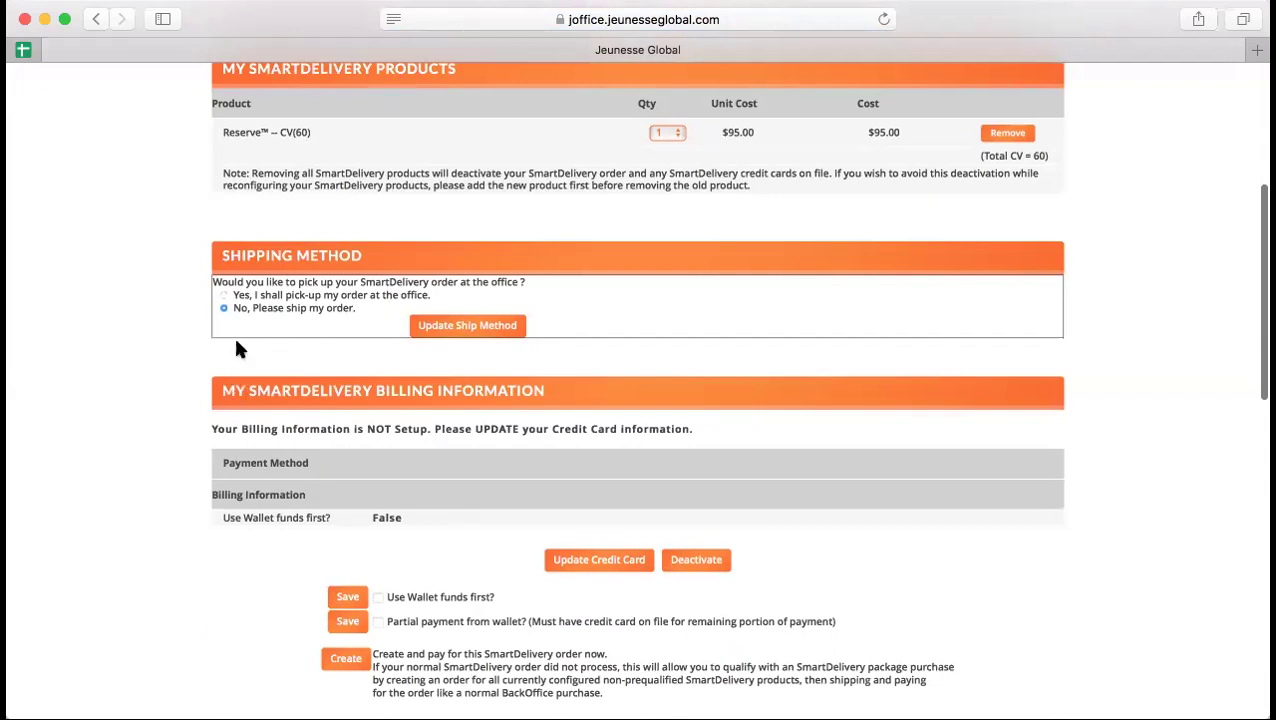
scroll(518, 320, "up", 2)
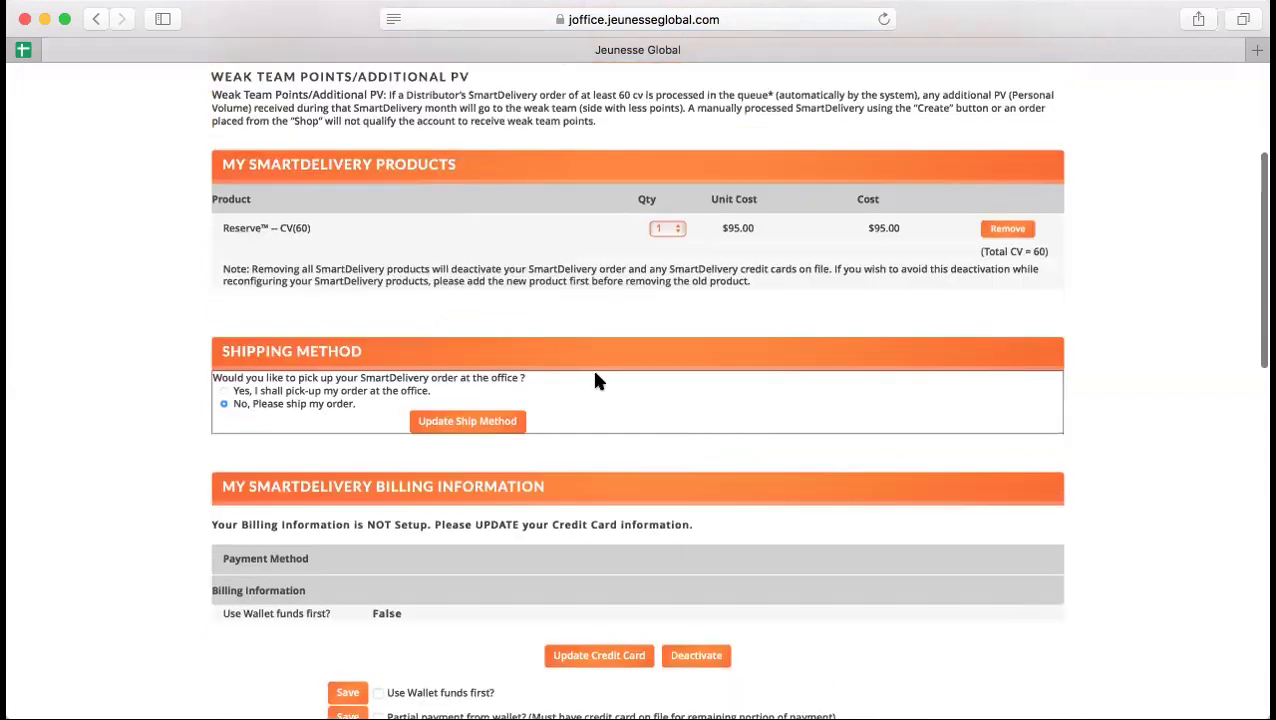
scroll(595, 380, "up", 3)
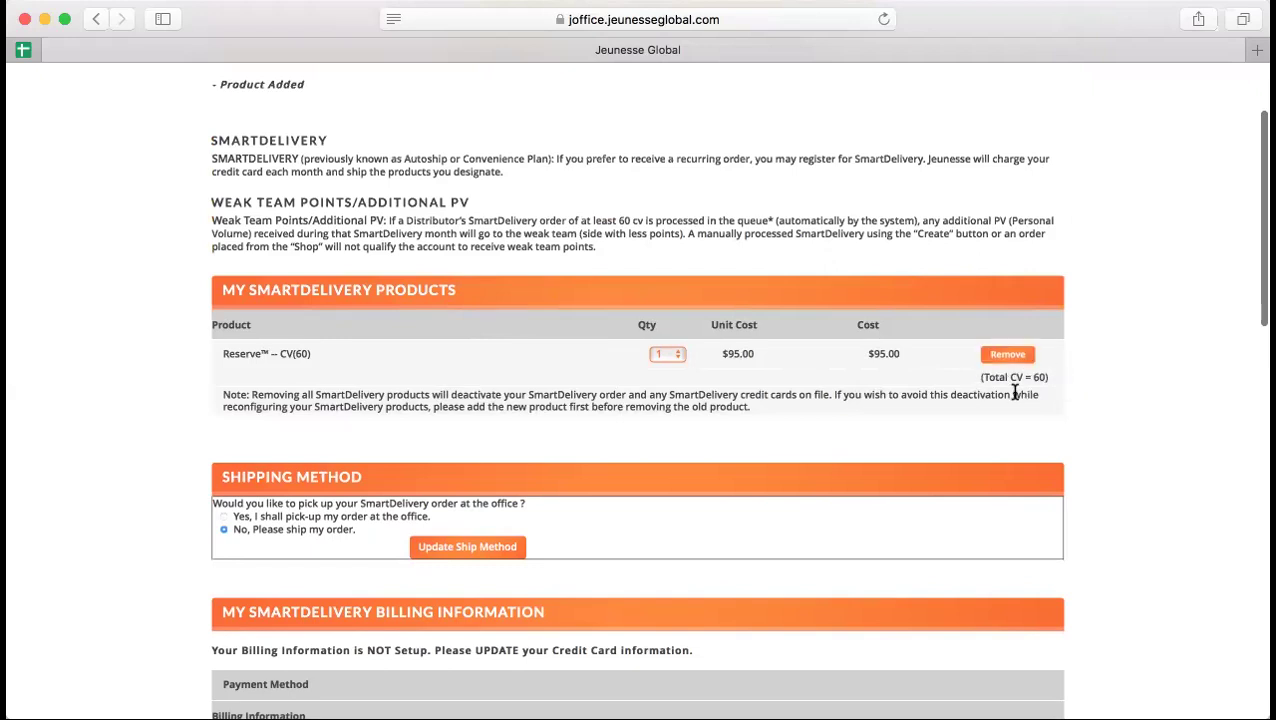
left_click(225, 516)
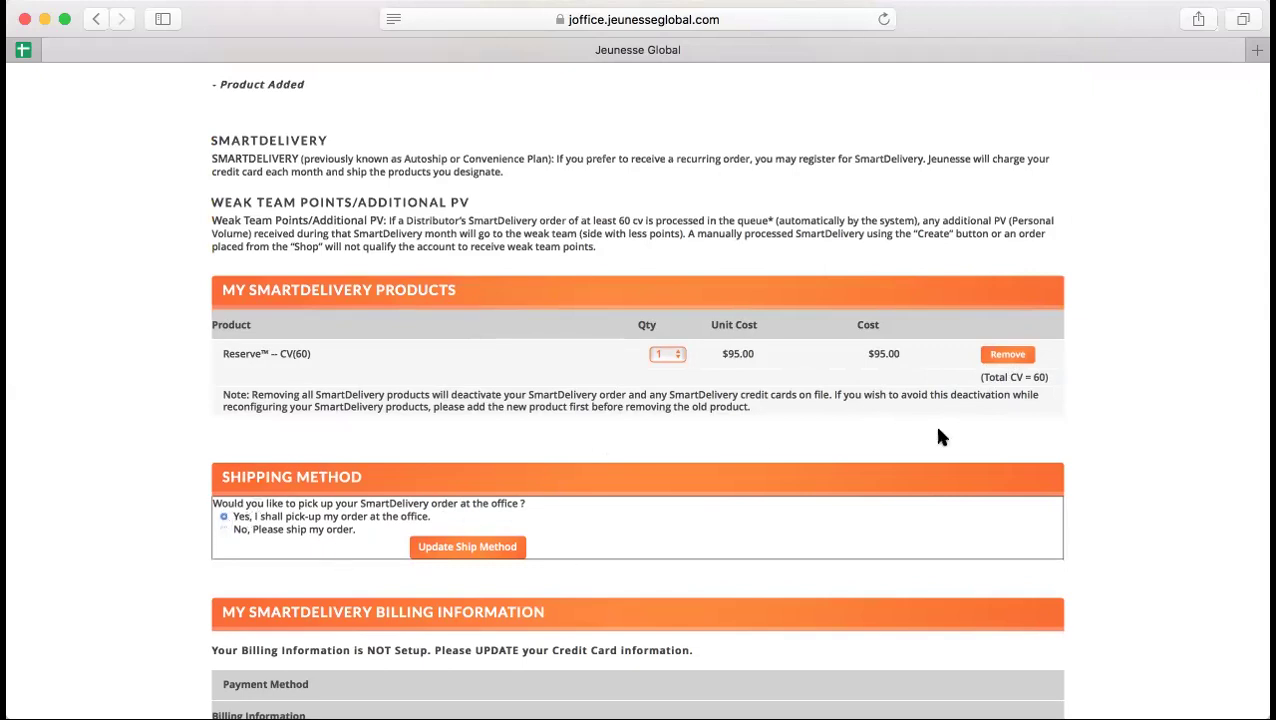
left_click(498, 550)
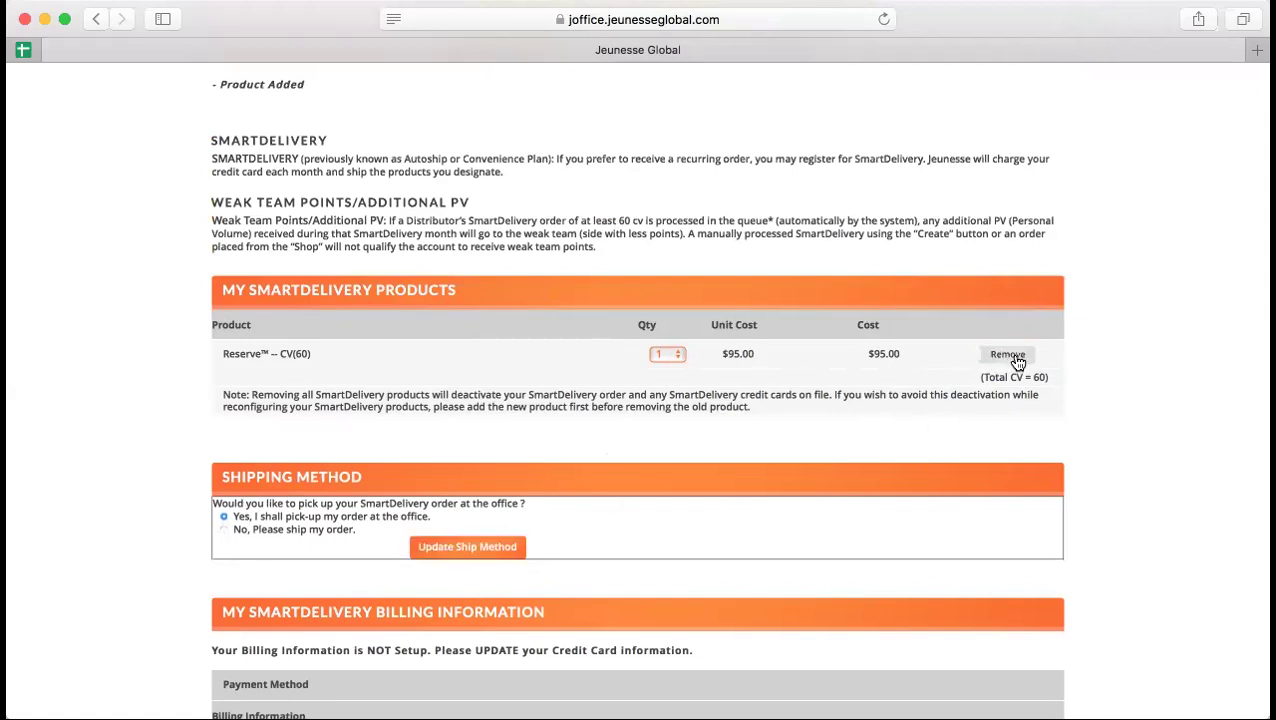
Remove Reserve, then add it back so Reserve CV(60) shows at $95.00, total CV 60
left_click(1010, 356)
scroll(893, 455, "down", 3)
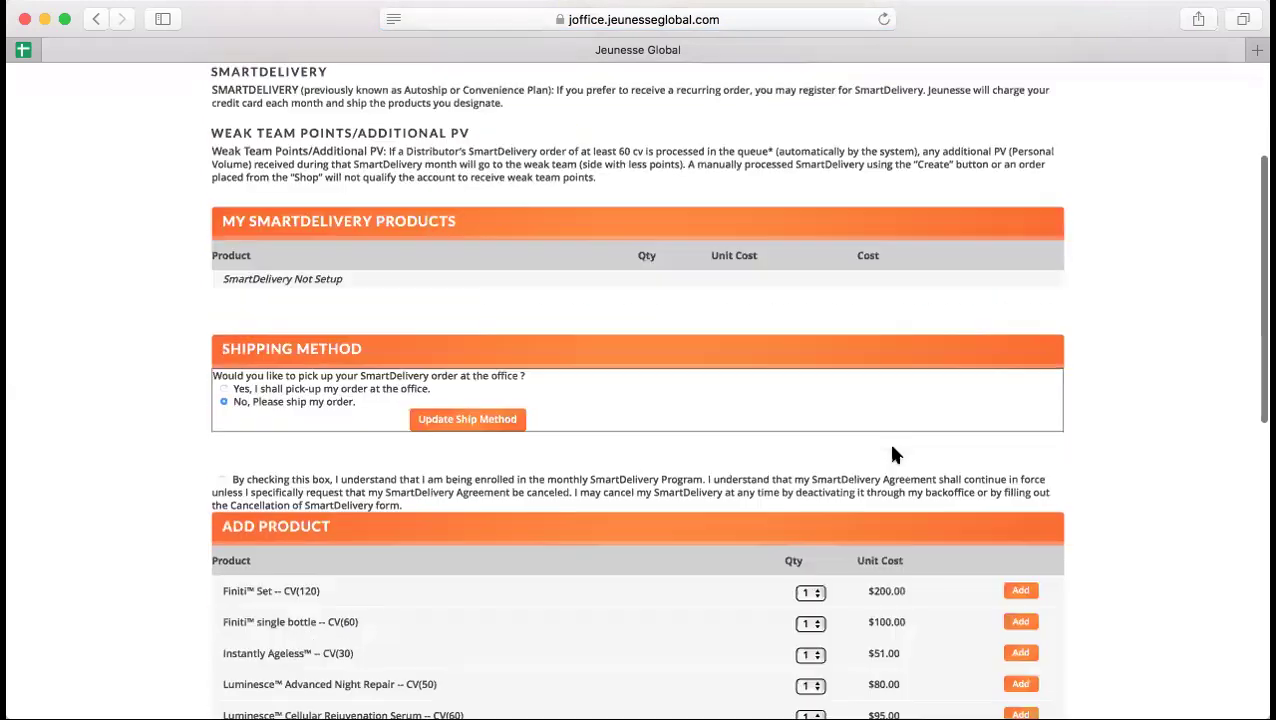
scroll(893, 455, "down", 1)
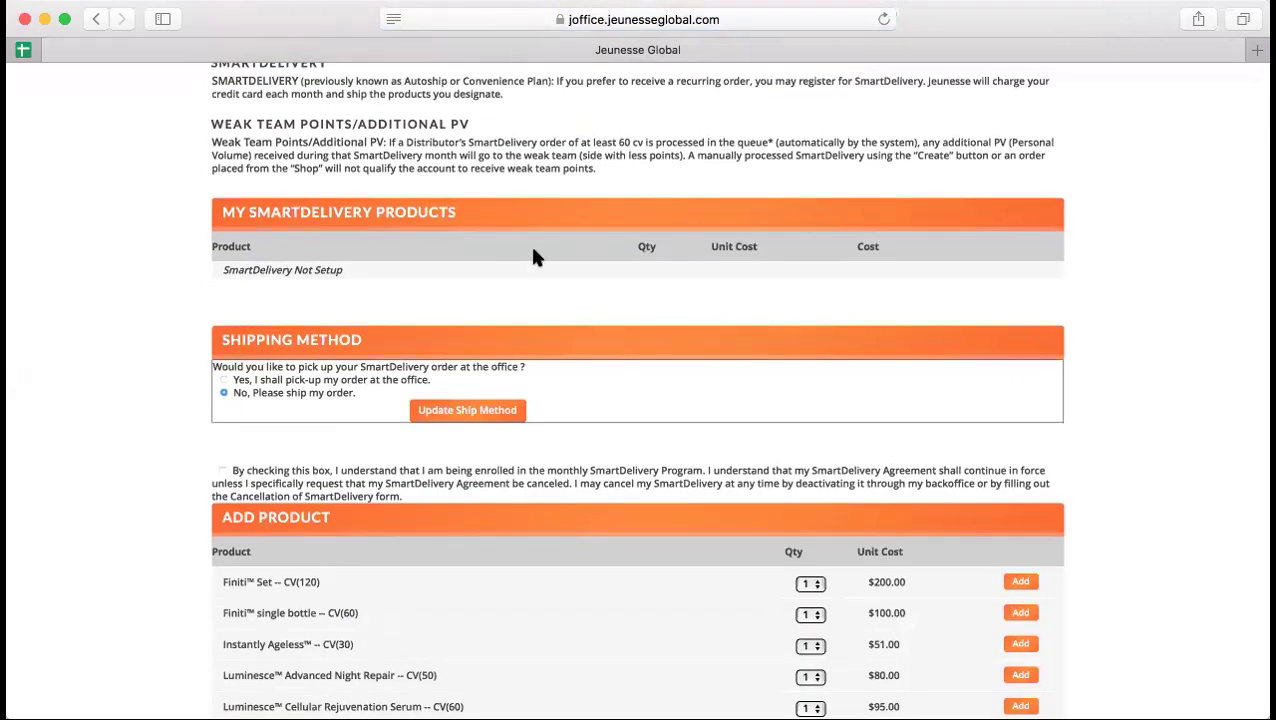
scroll(655, 250, "up", 1)
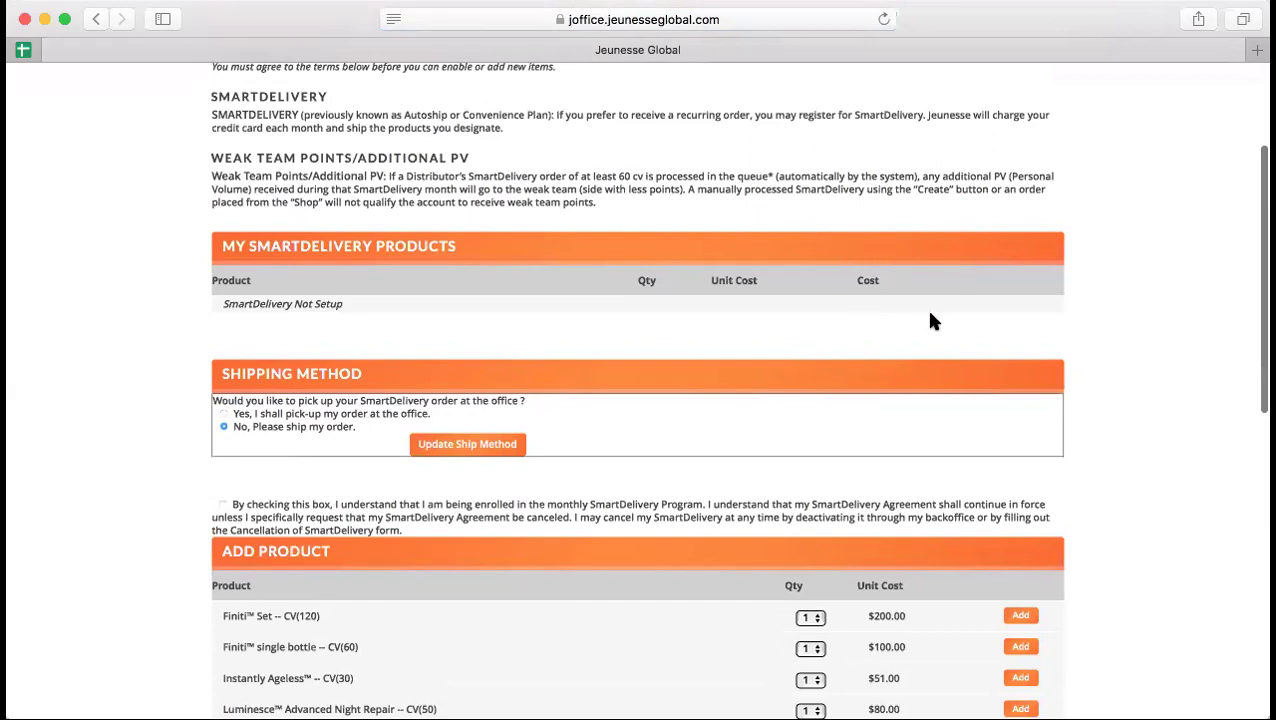
scroll(735, 358, "down", 1)
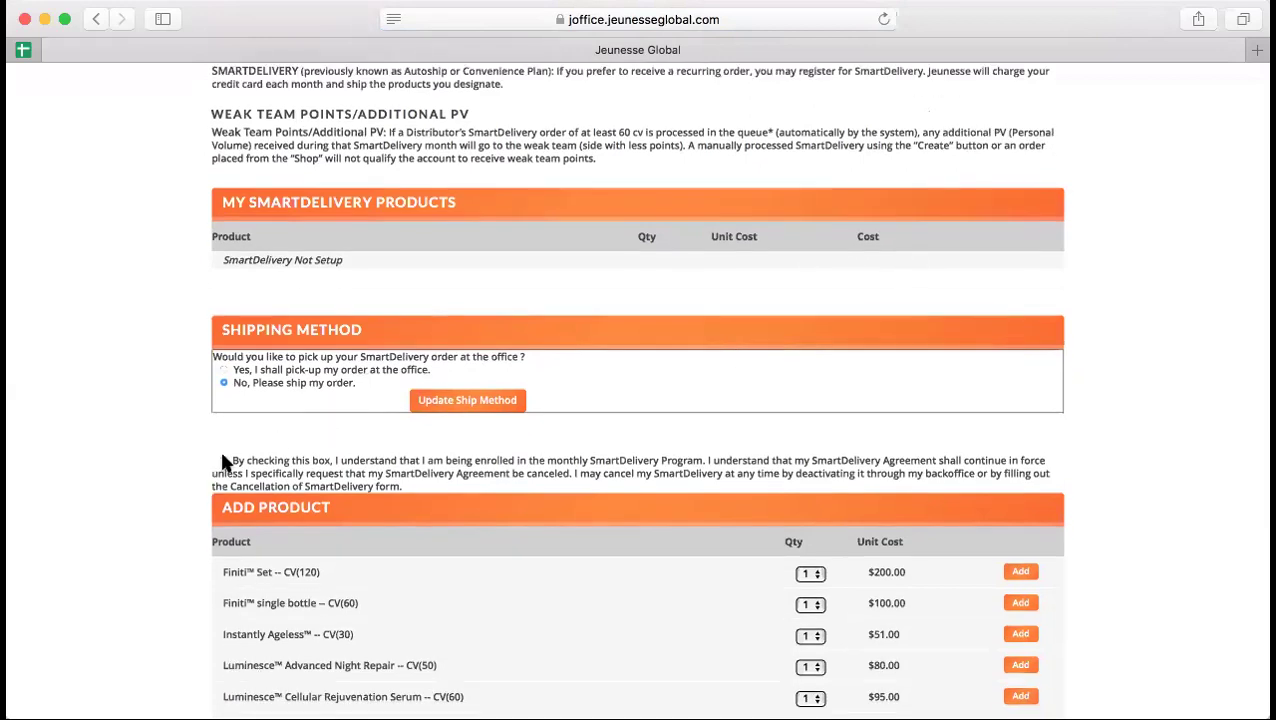
scroll(561, 490, "down", 10)
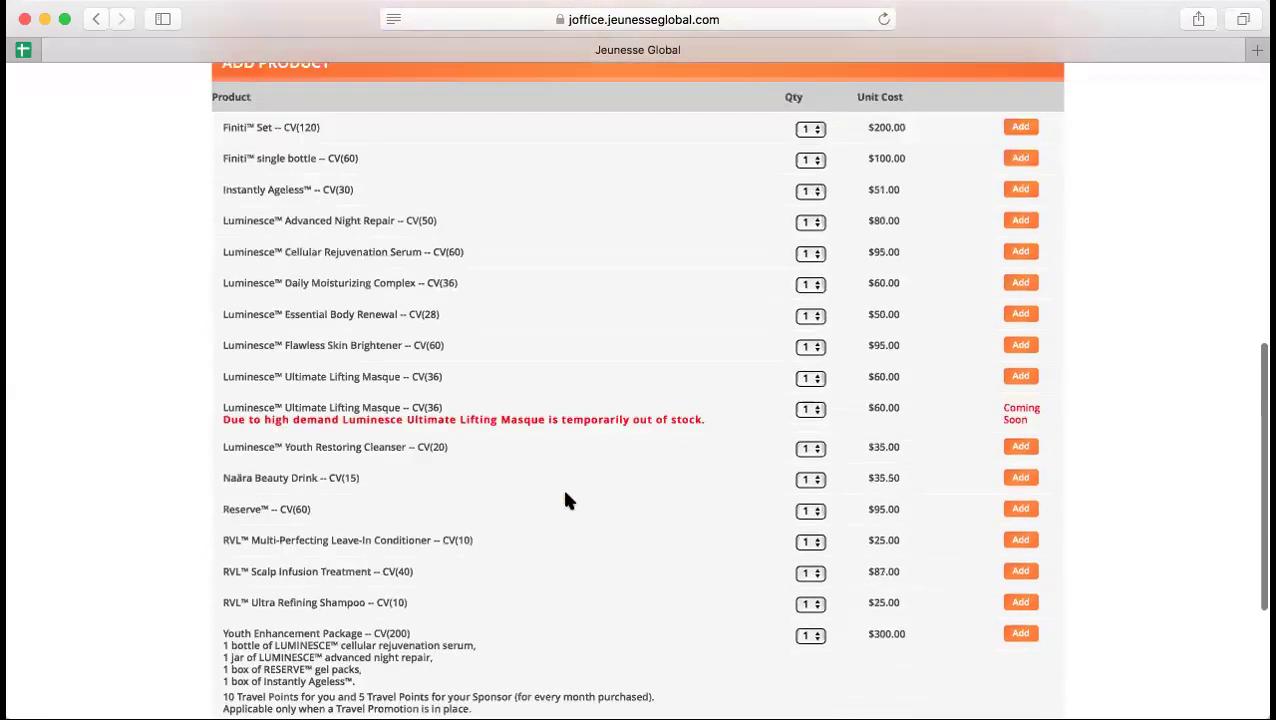
scroll(565, 500, "down", 2)
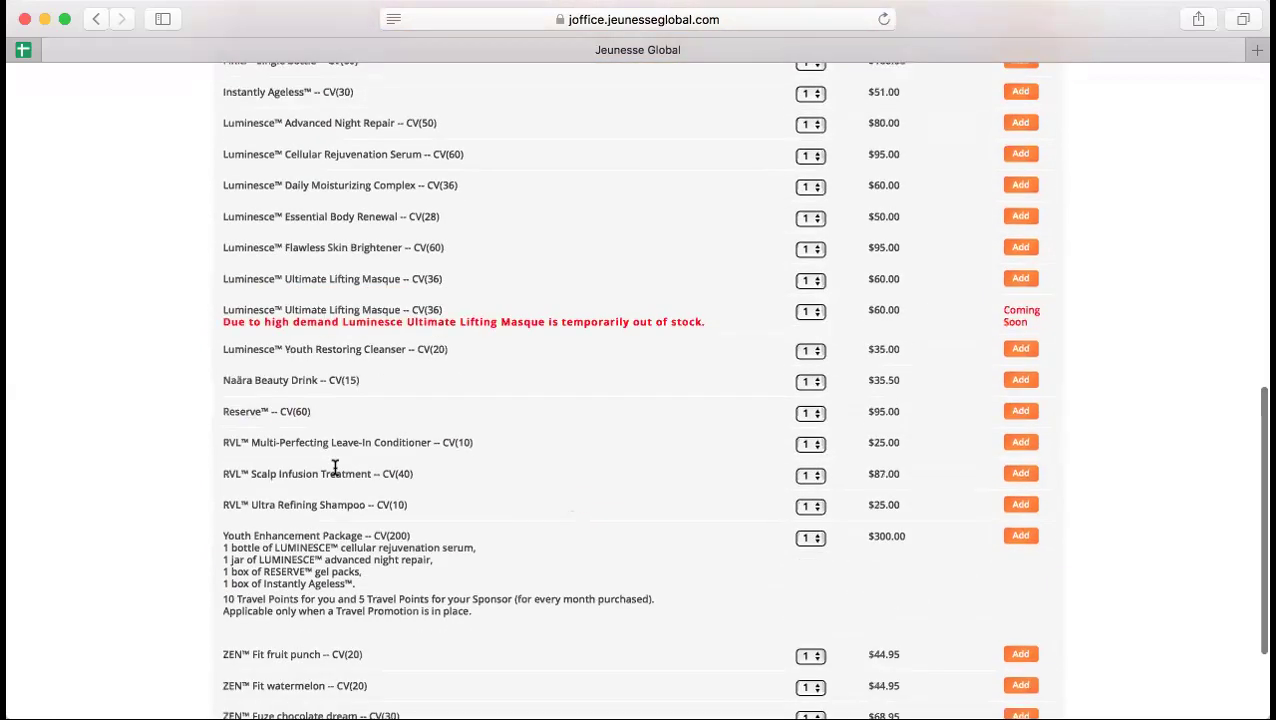
left_click(1020, 413)
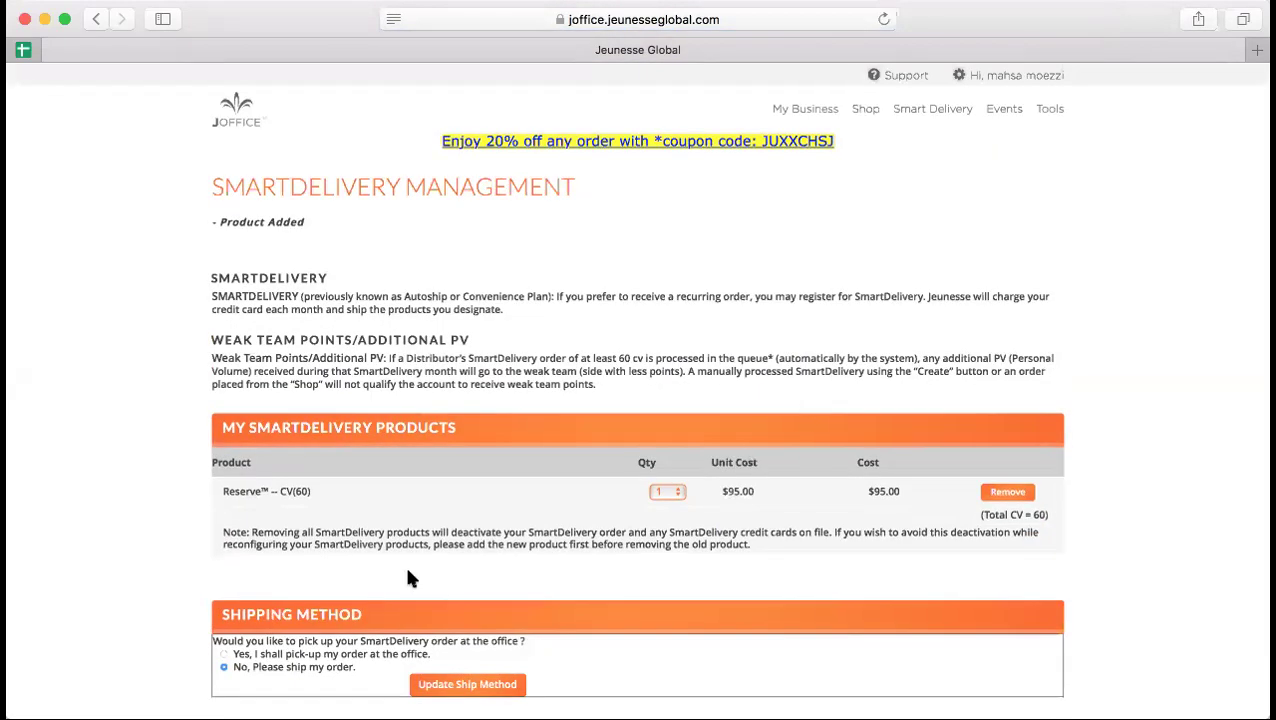
Save office pick-up as the shipping method and return to Monthly SmartDelivery
scroll(481, 574, "down", 2)
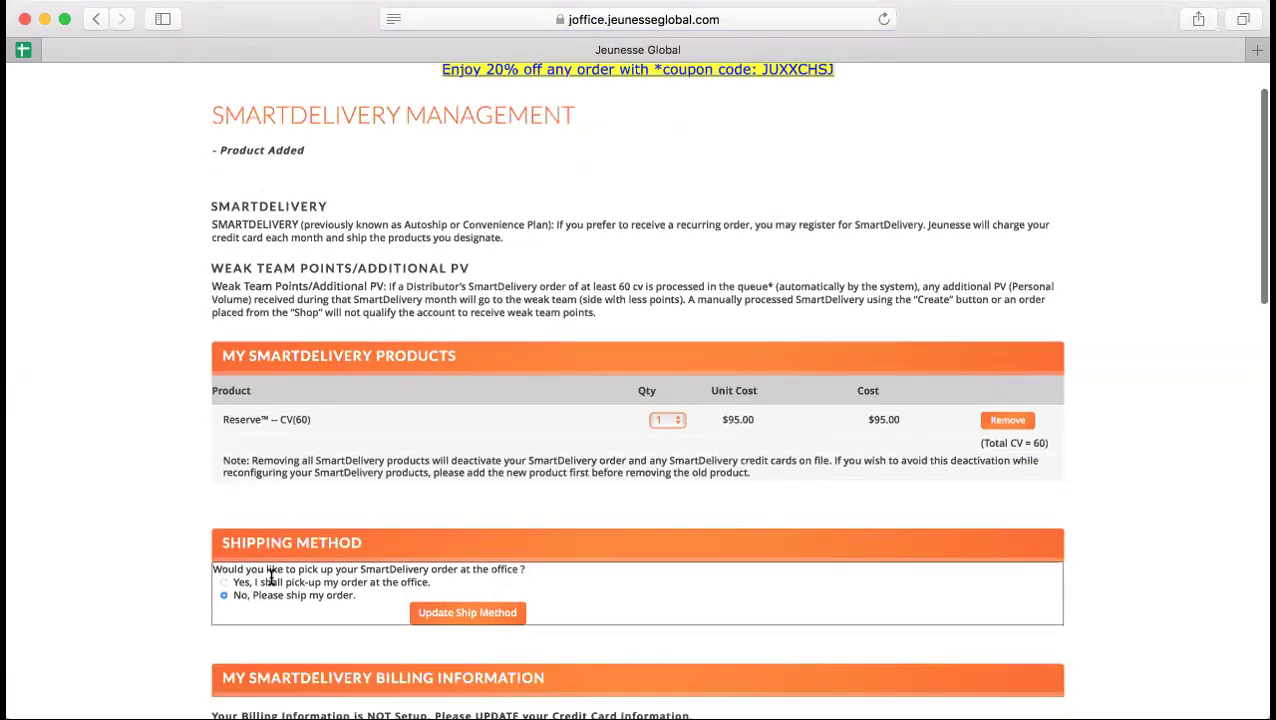
left_click(223, 582)
left_click(481, 613)
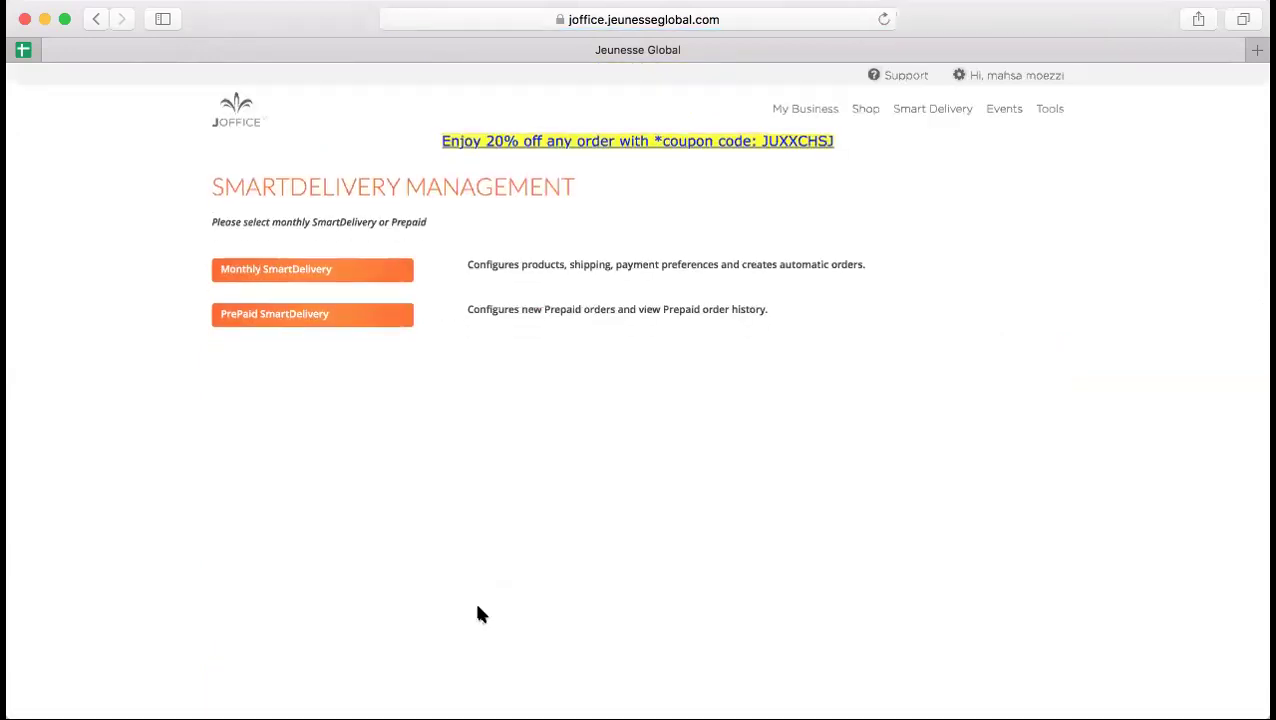
left_click(347, 278)
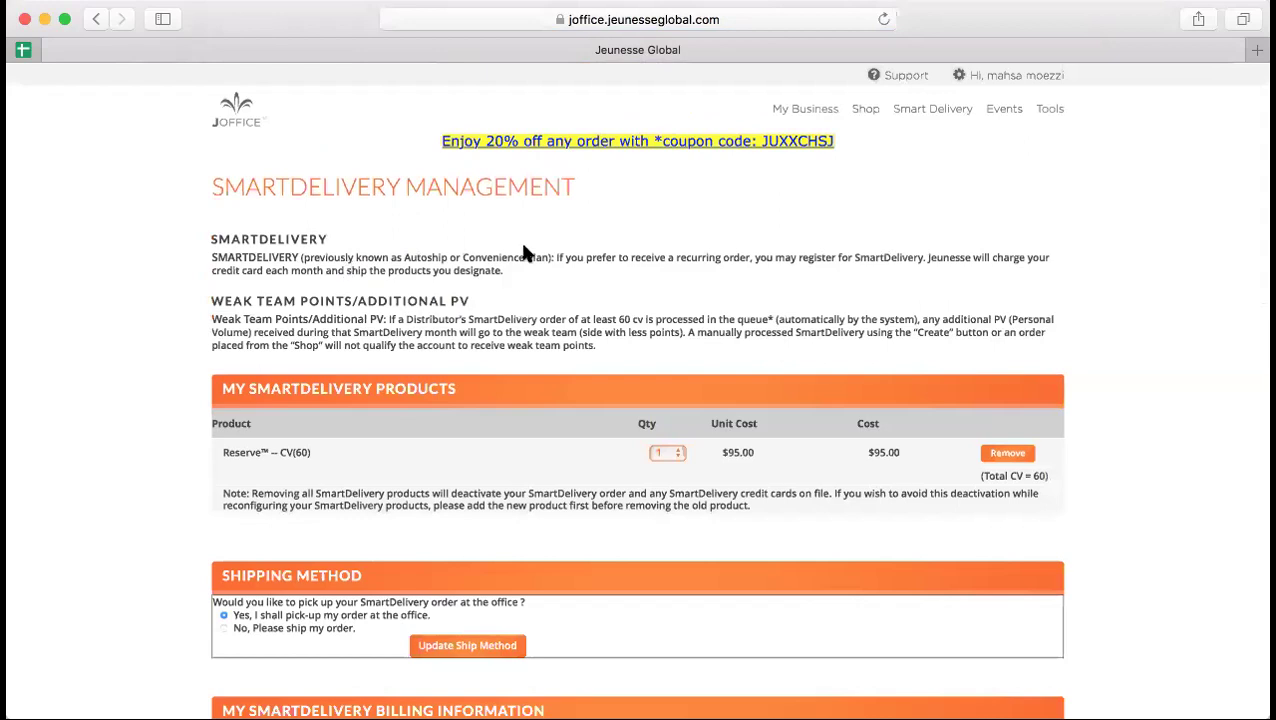
scroll(663, 532, "down", 3)
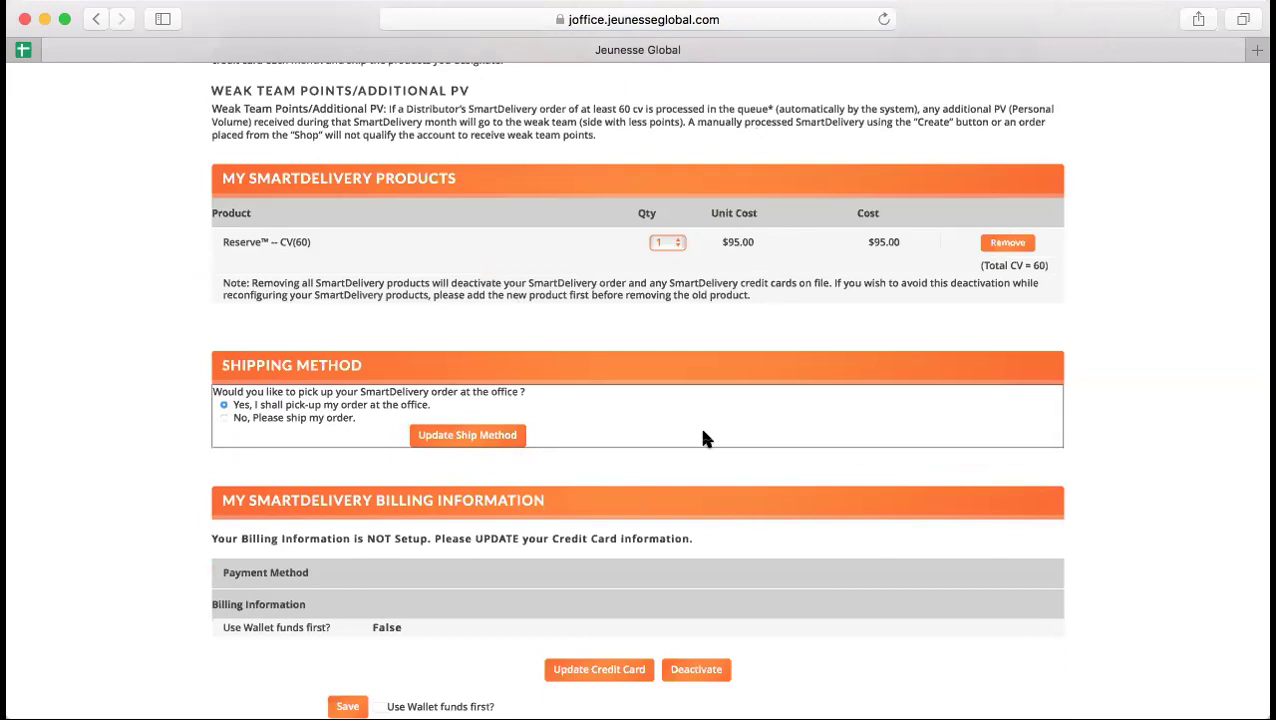
scroll(703, 438, "down", 5)
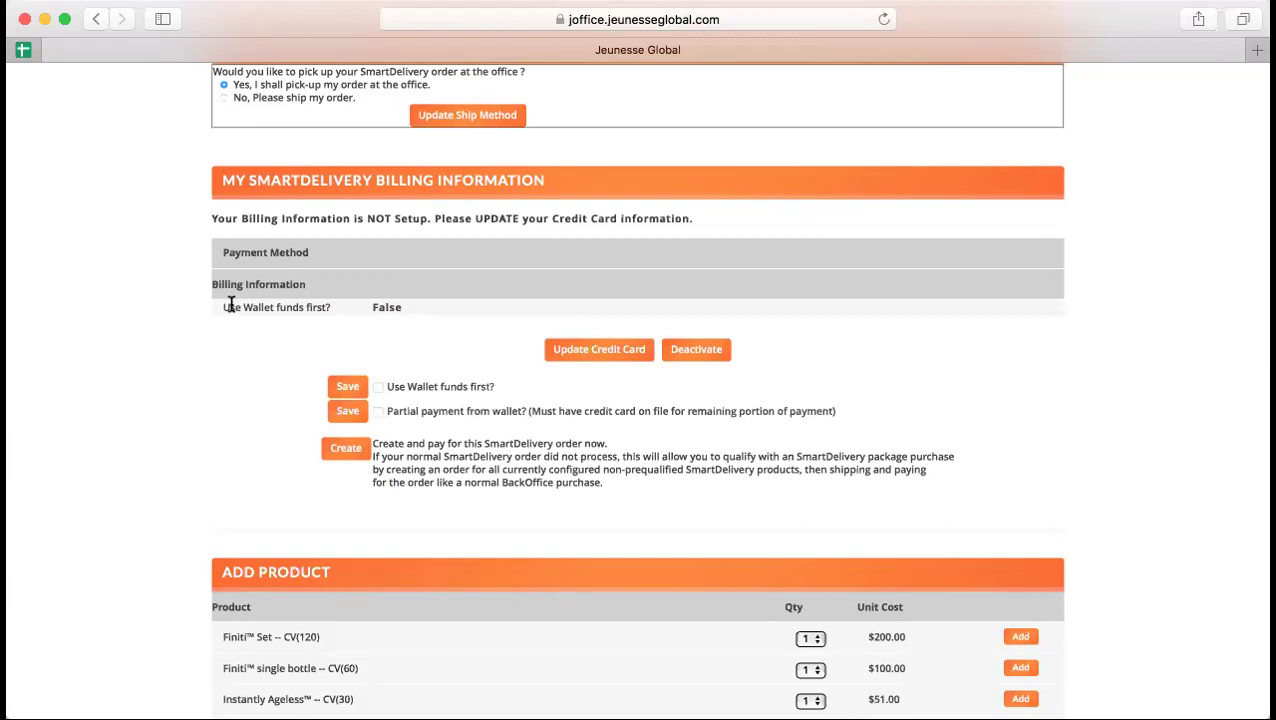
left_click_drag(223, 307, 419, 308)
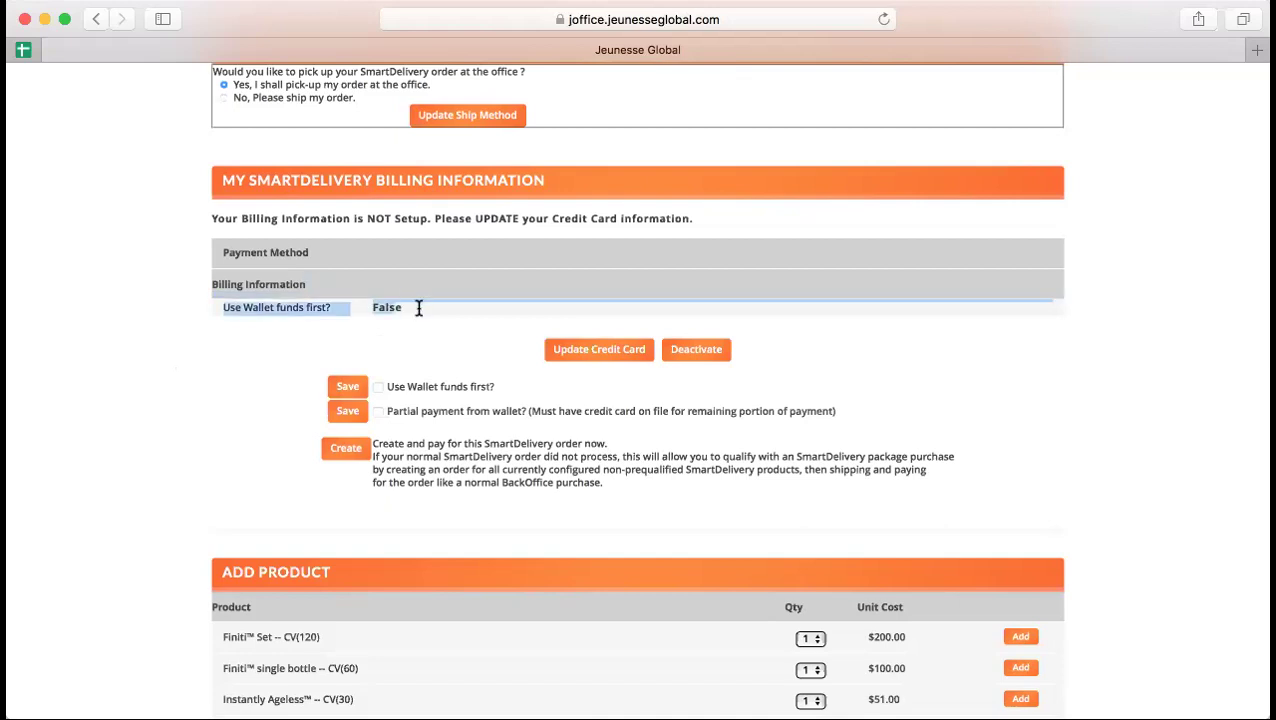
Turn on 'Use Wallet funds first?' and save the wallet preference as True
left_click(378, 388)
left_click(349, 388)
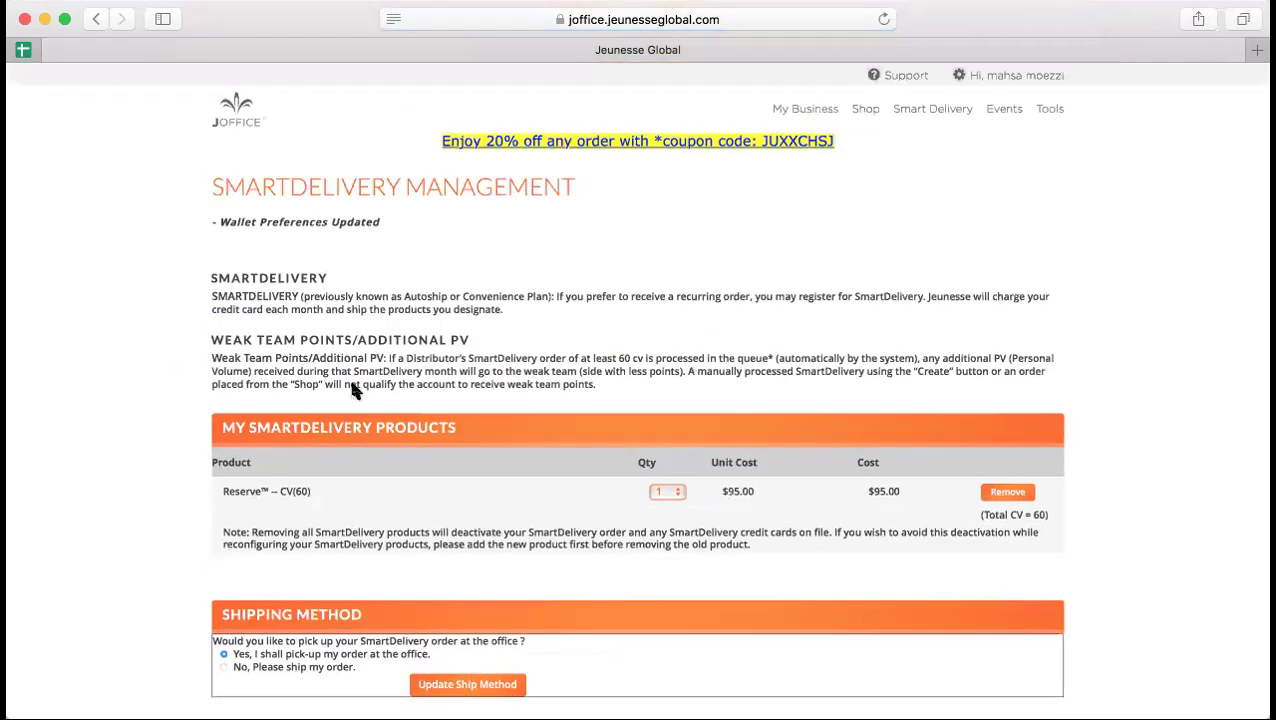
scroll(752, 453, "down", 3)
scroll(752, 453, "down", 8)
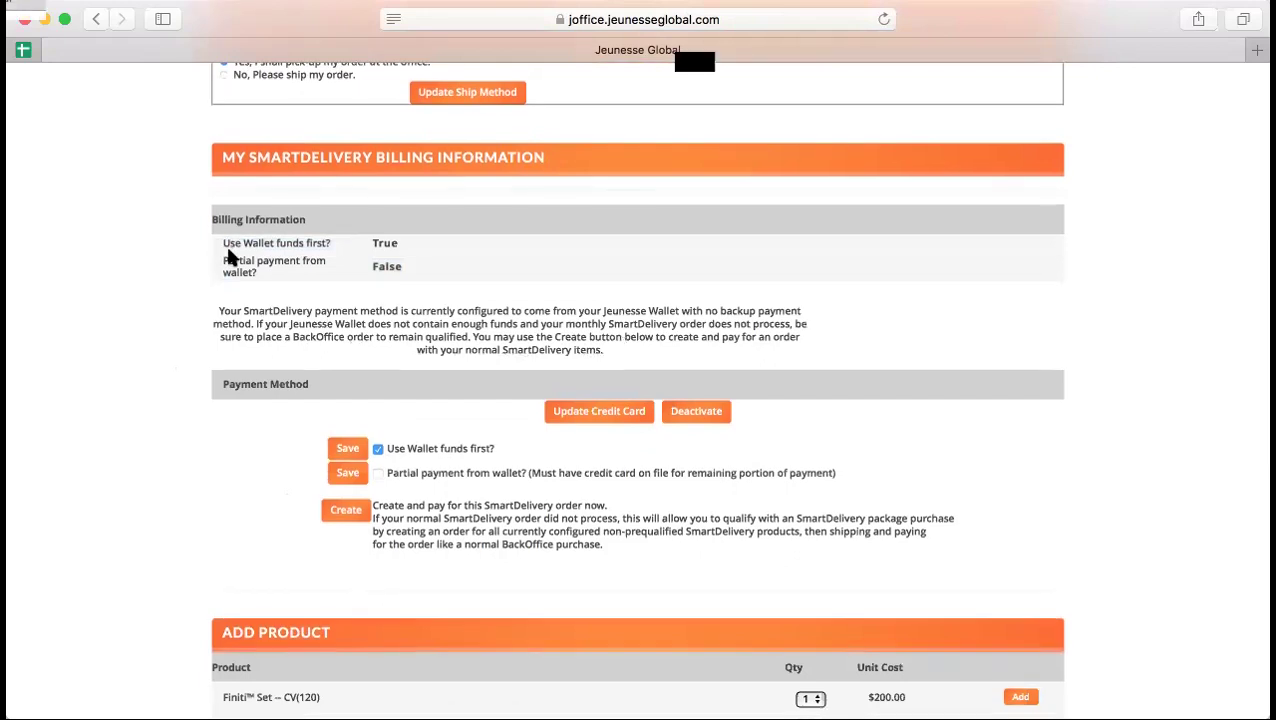
left_click_drag(223, 243, 421, 247)
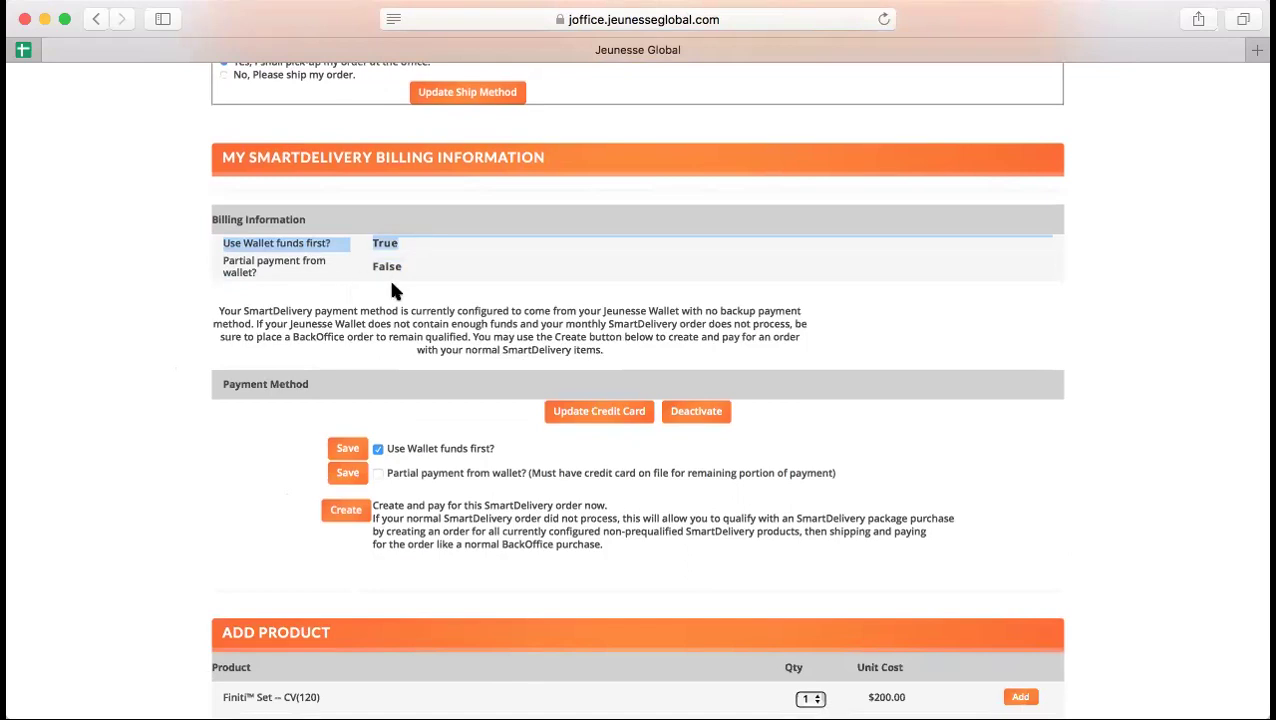
left_click(402, 285)
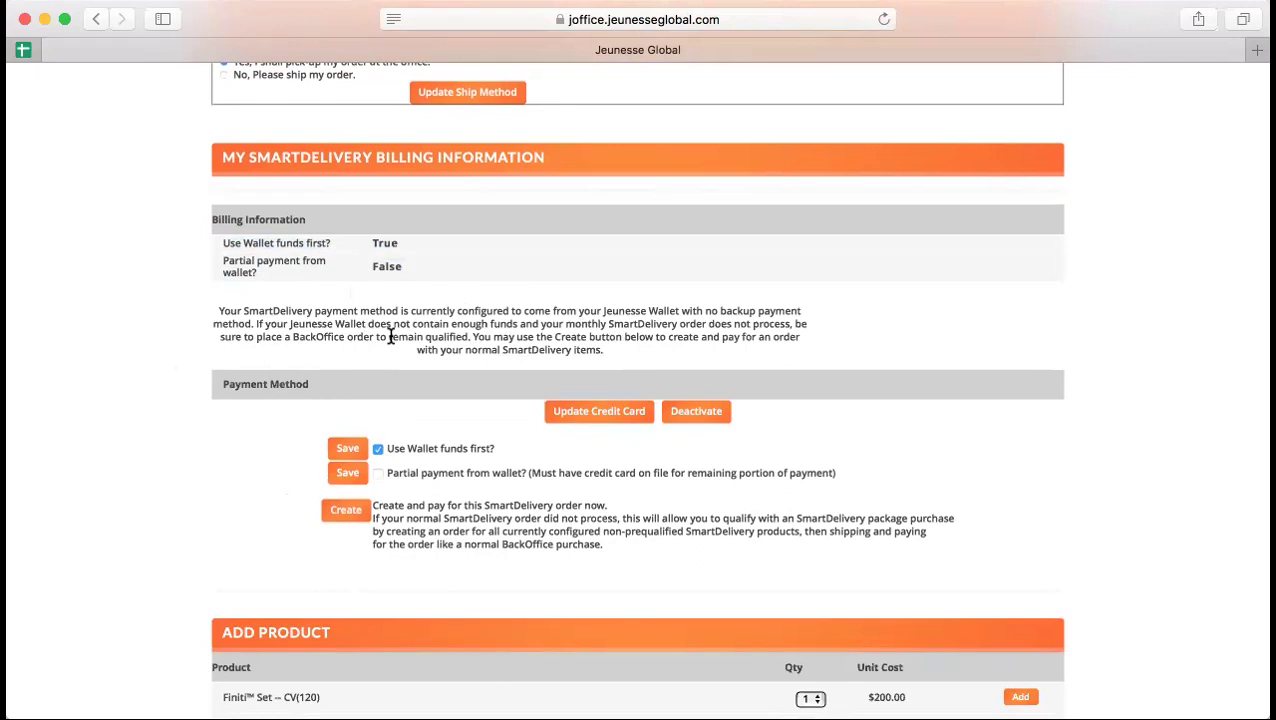
scroll(390, 336, "up", 1)
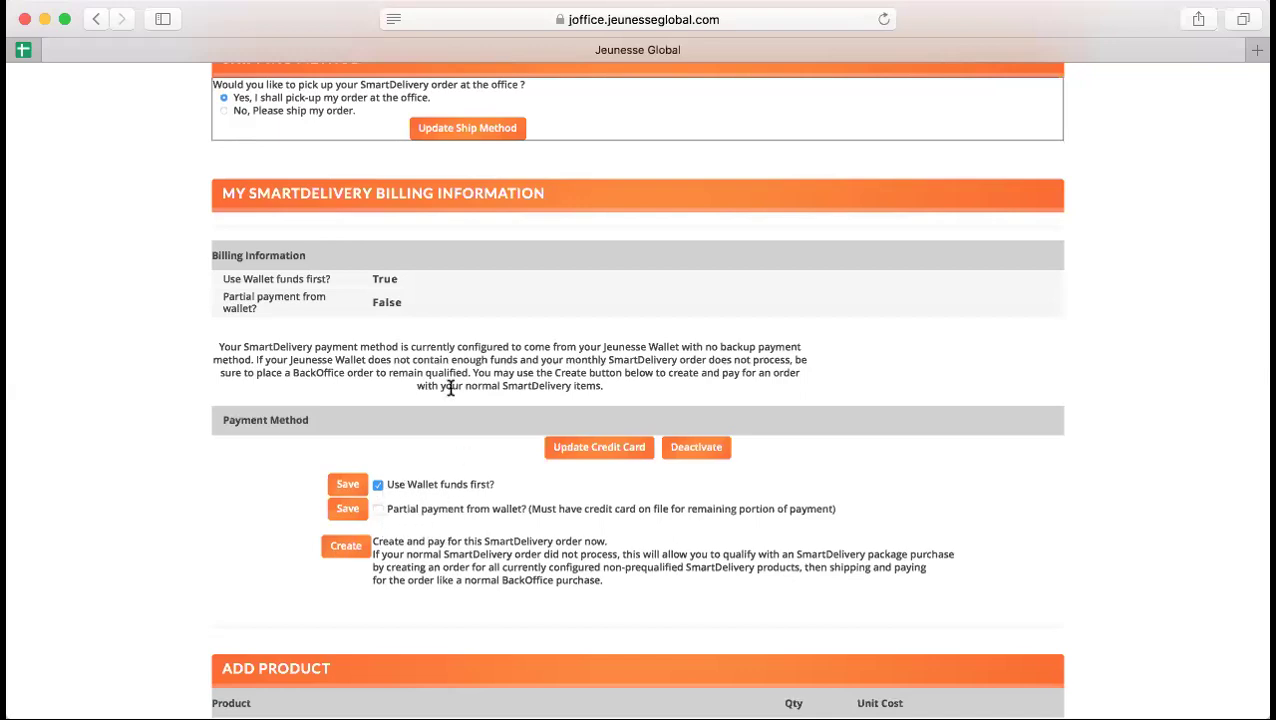
Create the SmartDelivery order and review the billing section
left_click(343, 545)
scroll(436, 320, "up", 2)
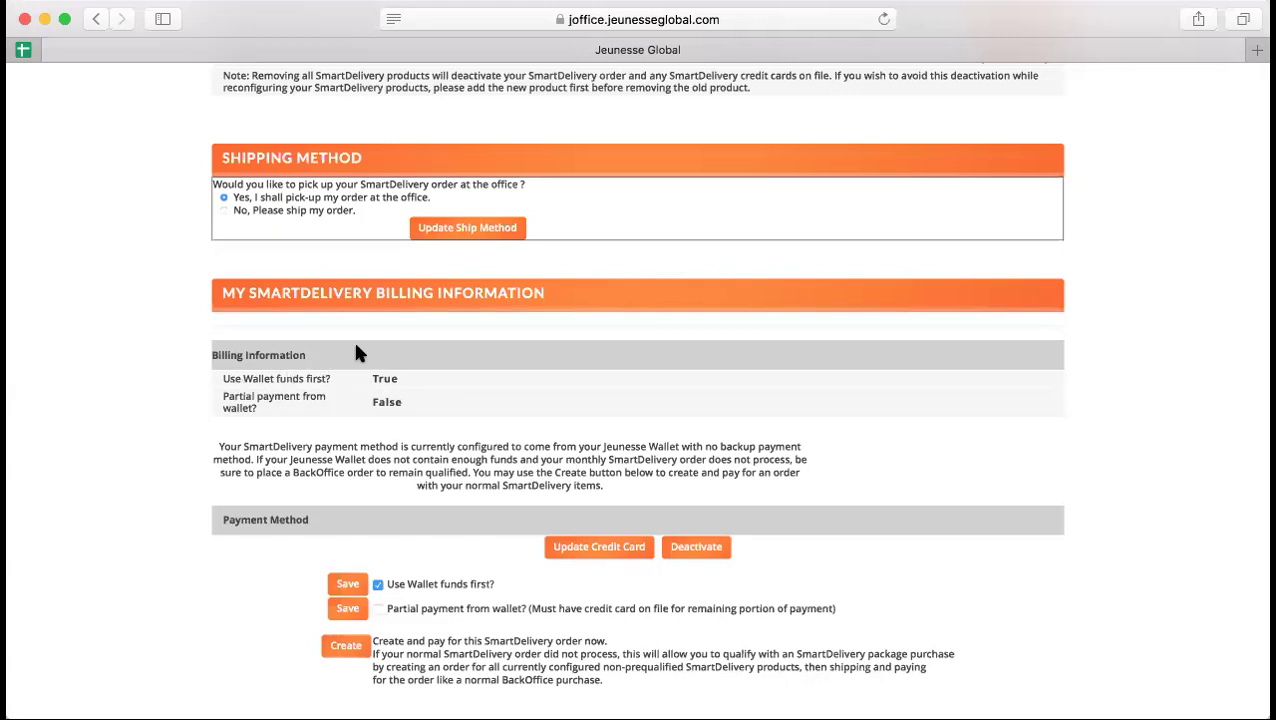
scroll(569, 419, "down", 5)
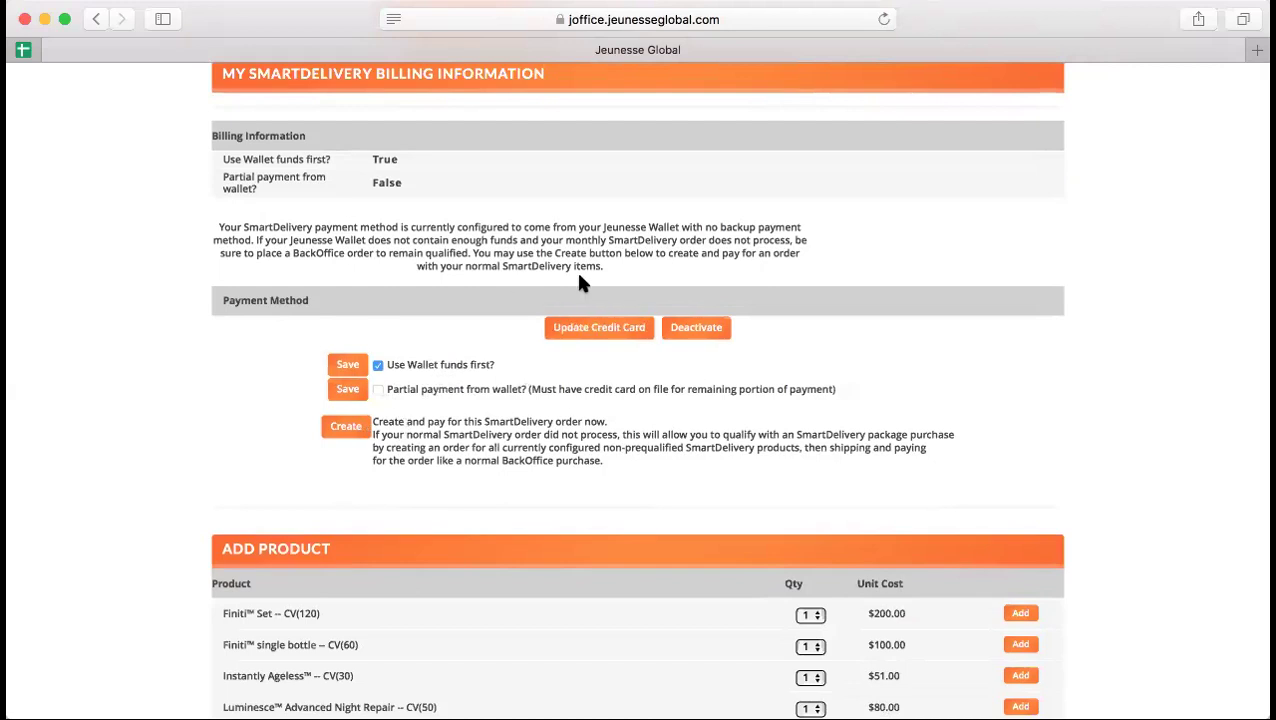
scroll(625, 300, "down", 15)
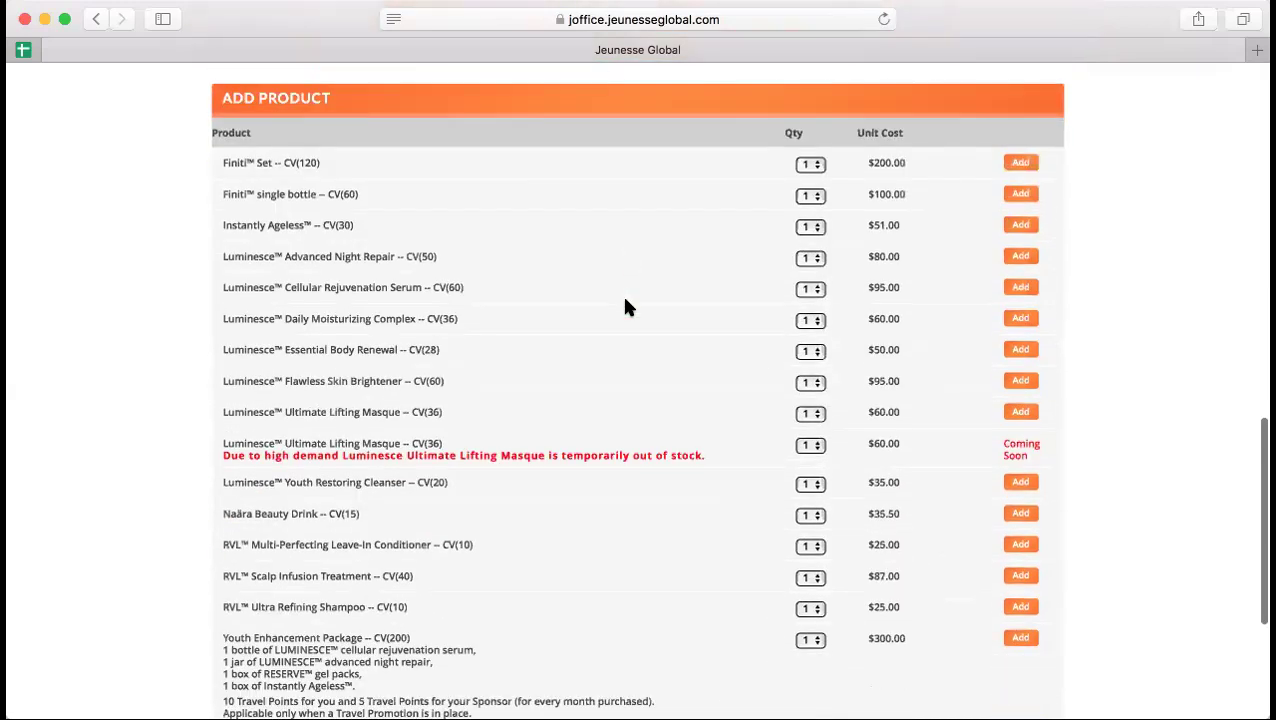
scroll(625, 307, "up", 20)
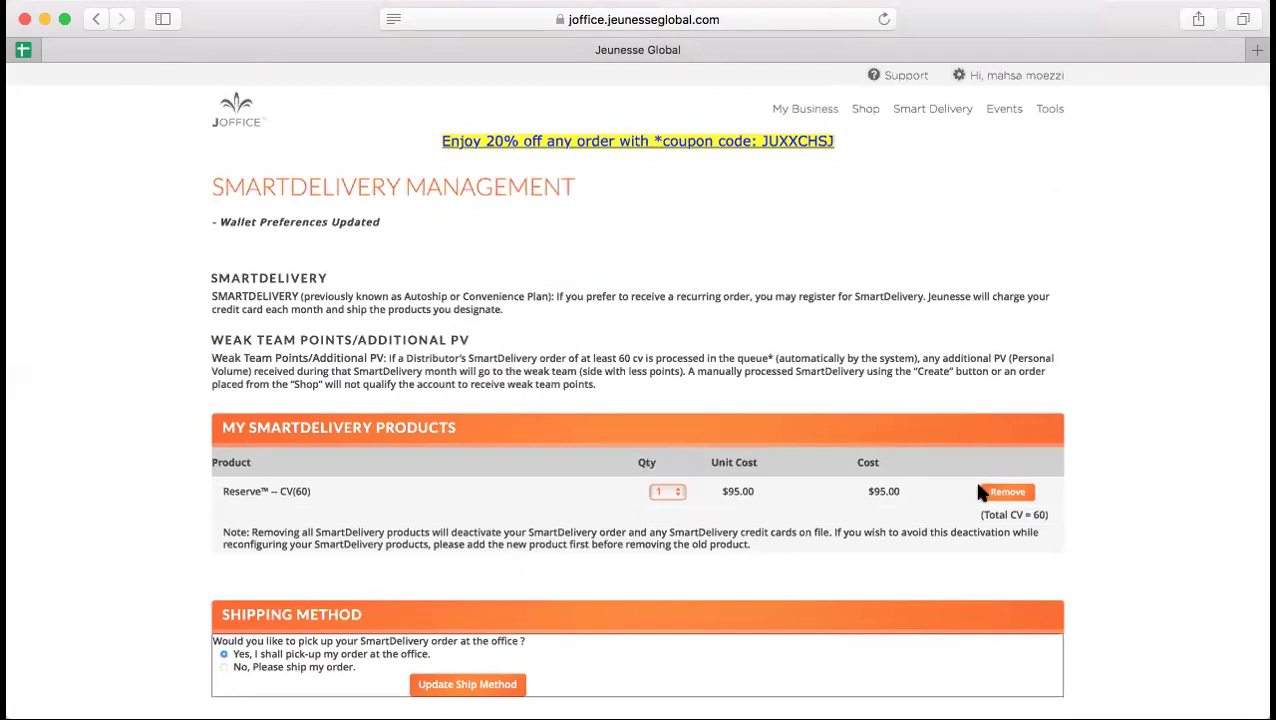
Remove the Reserve CV(60) row from My SmartDelivery Products
left_click(1010, 500)
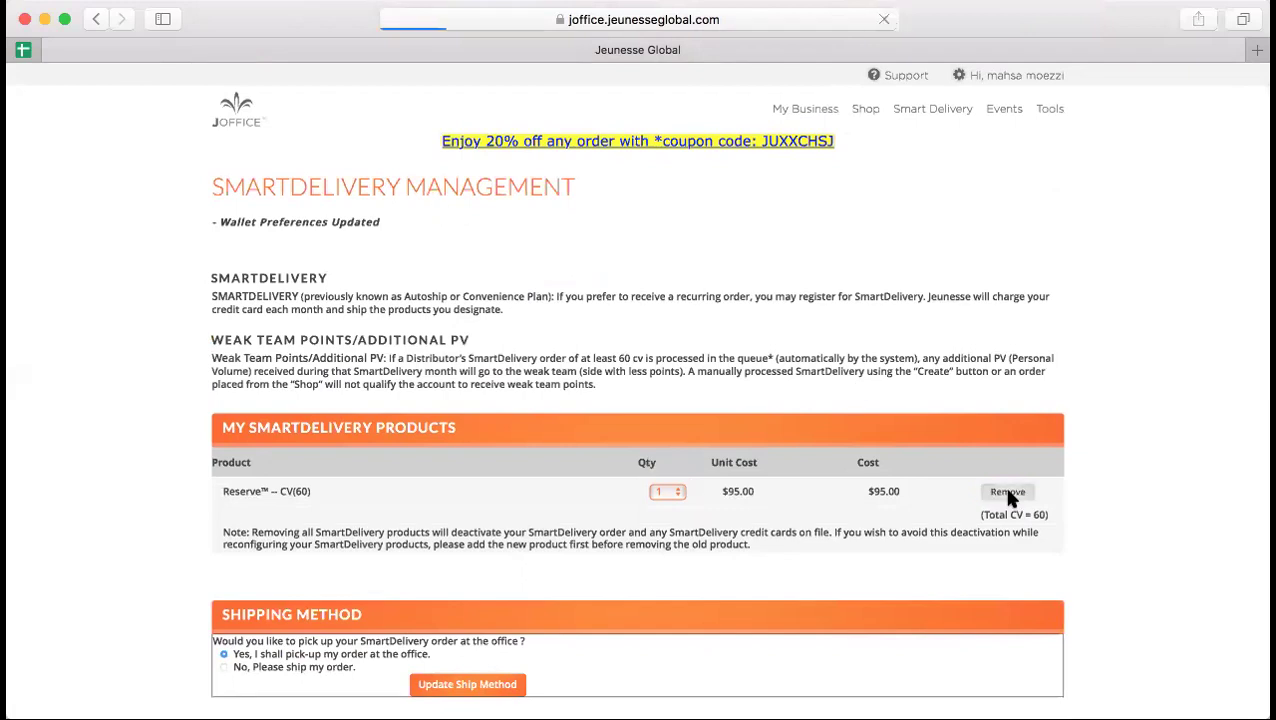
scroll(846, 562, "down", 5)
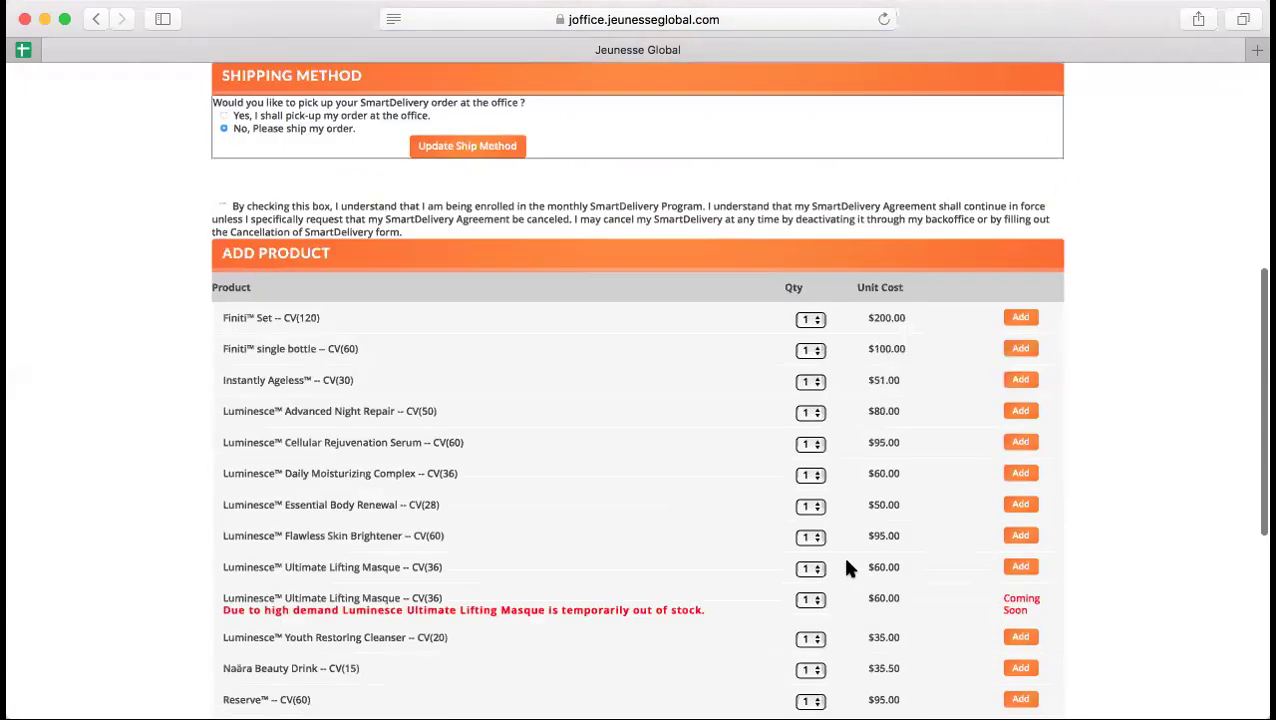
scroll(749, 365, "up", 10)
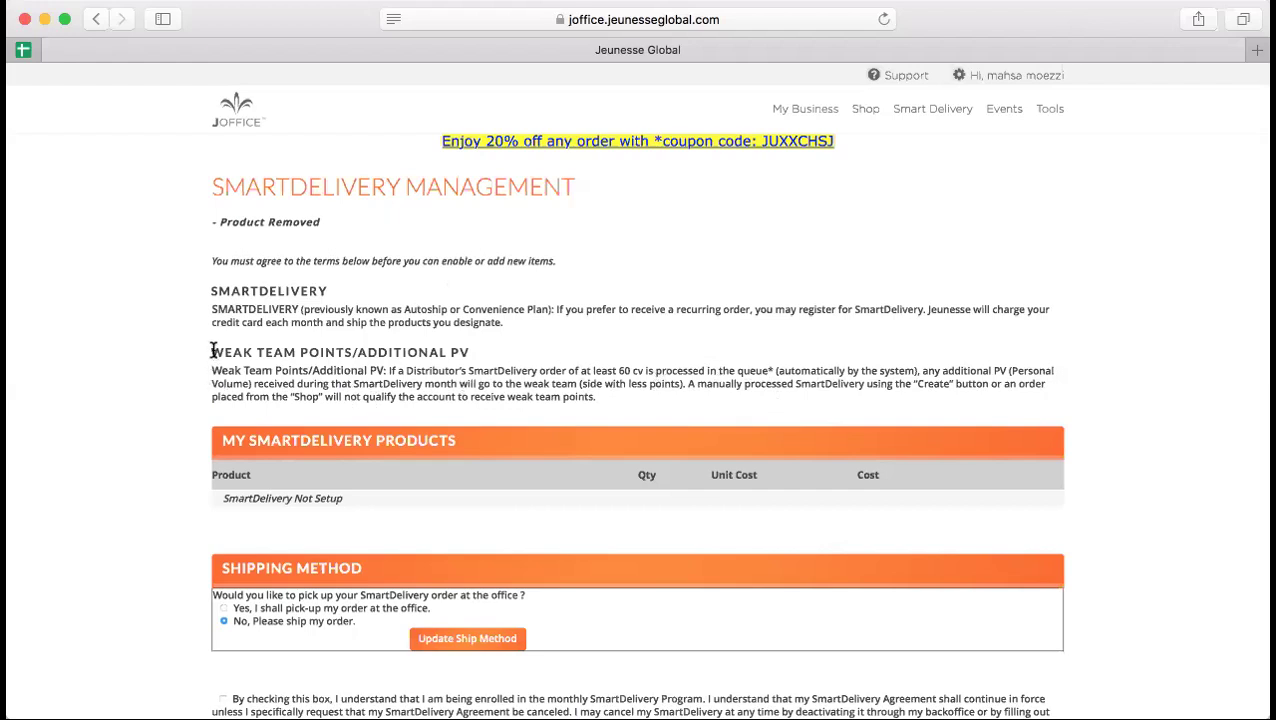
left_click_drag(211, 350, 470, 352)
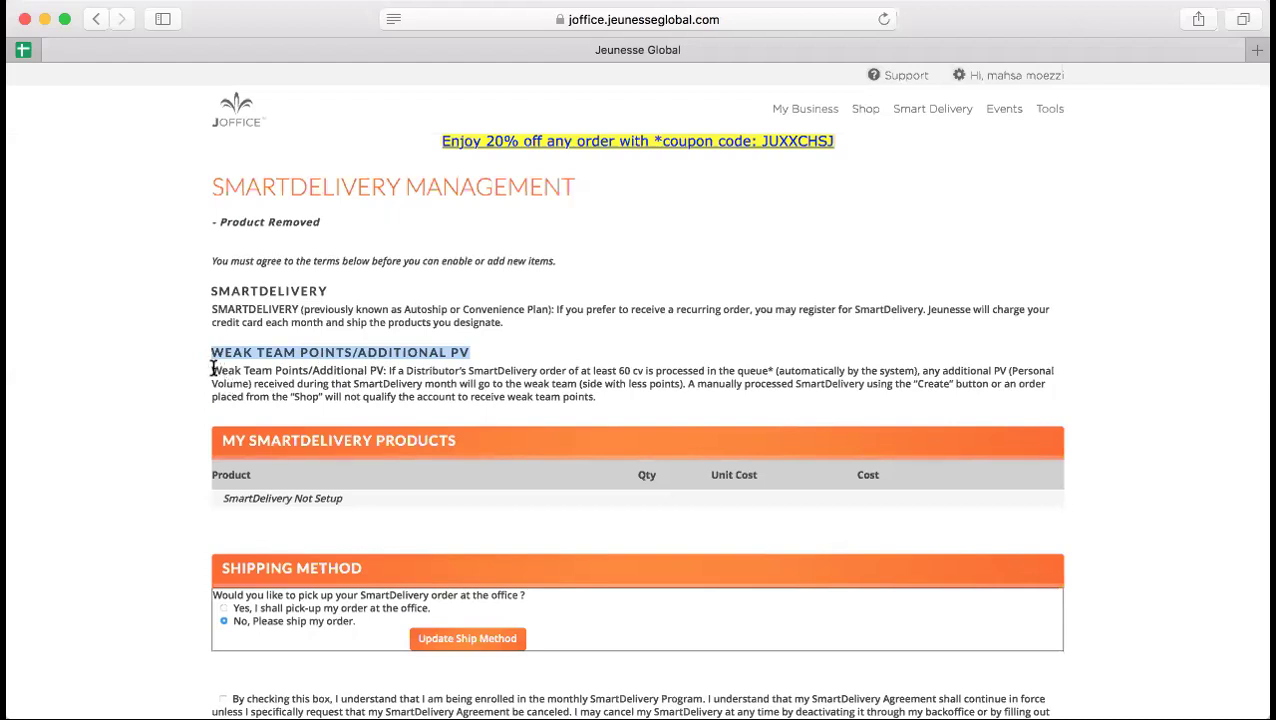
left_click_drag(212, 370, 712, 374)
left_click(736, 368)
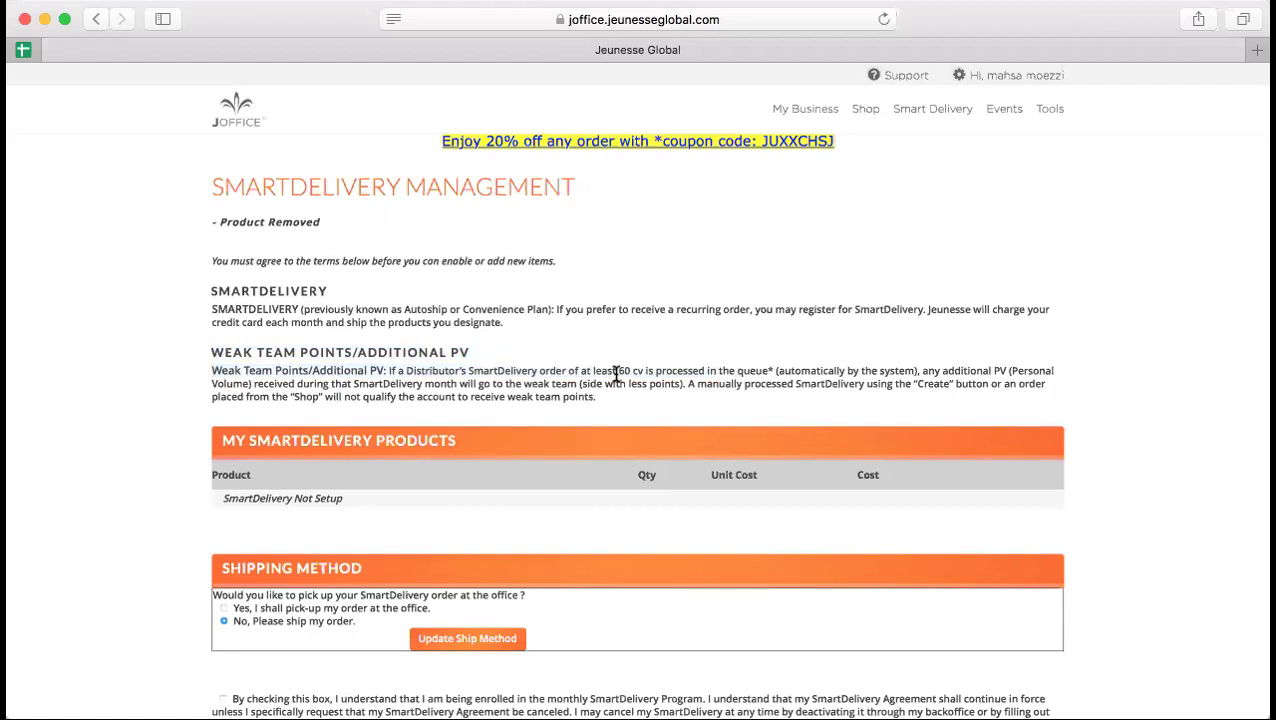
left_click_drag(618, 369, 745, 372)
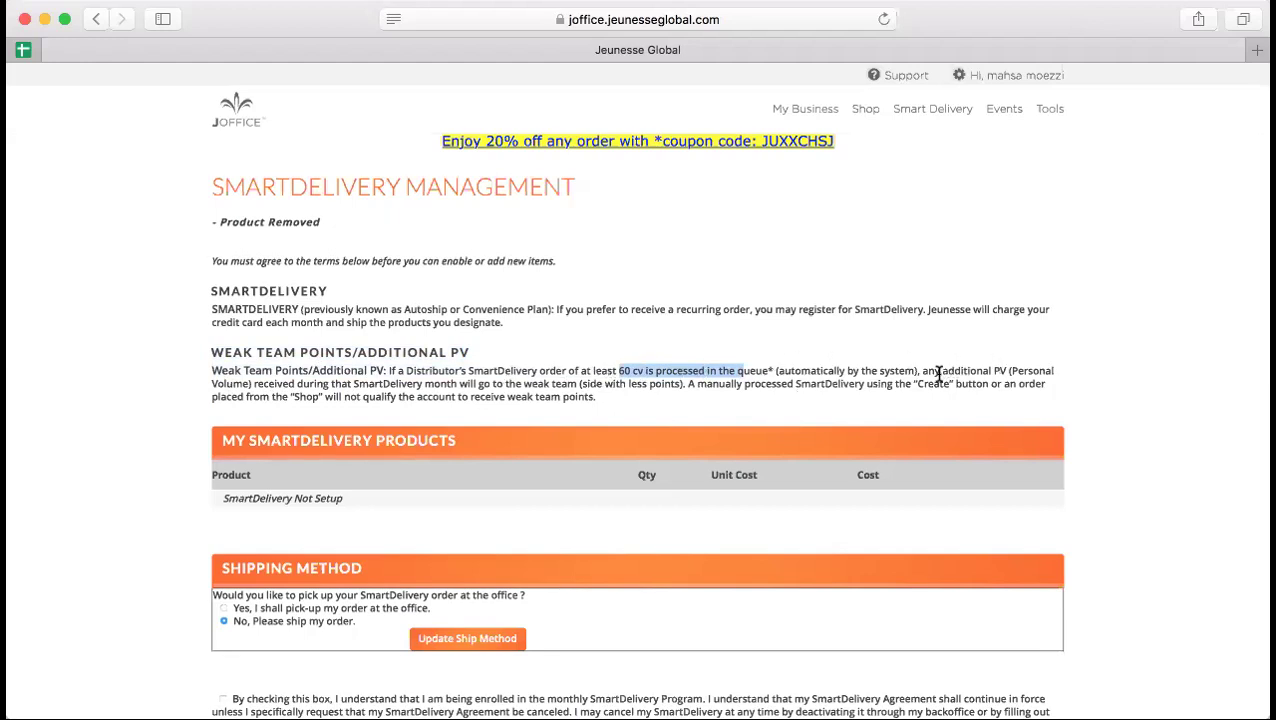
left_click_drag(920, 371, 995, 374)
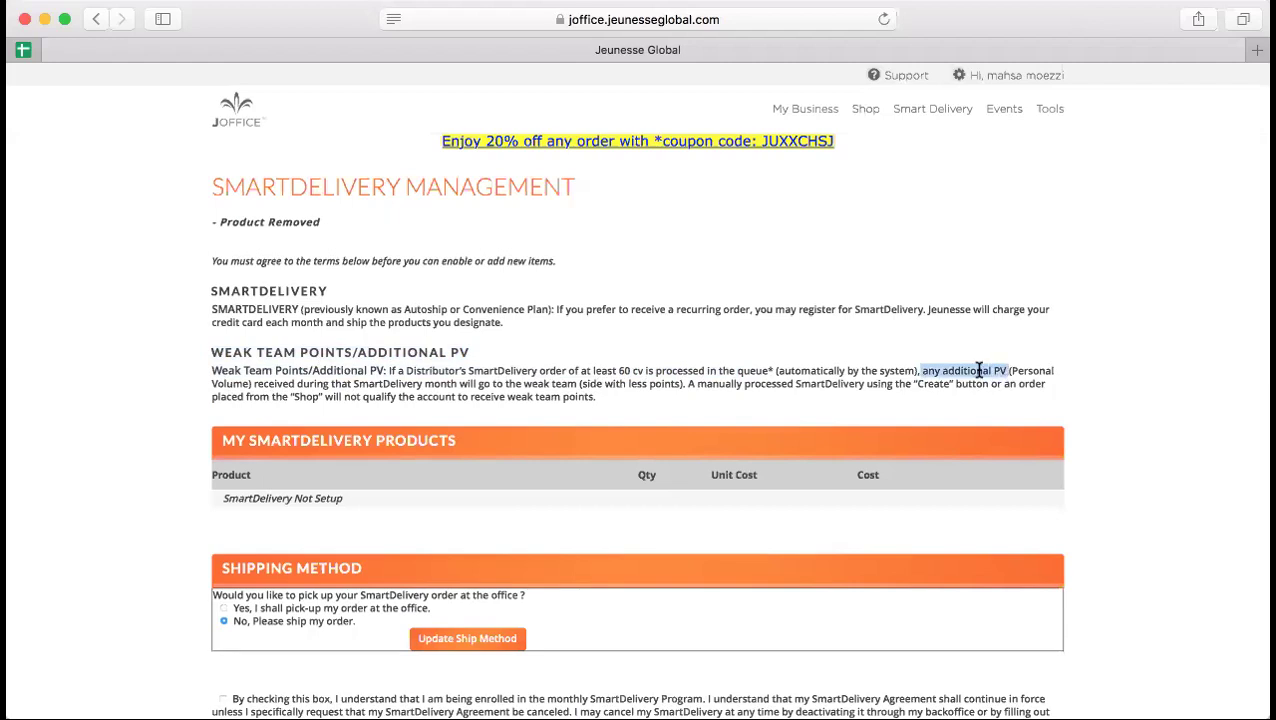
left_click(981, 370)
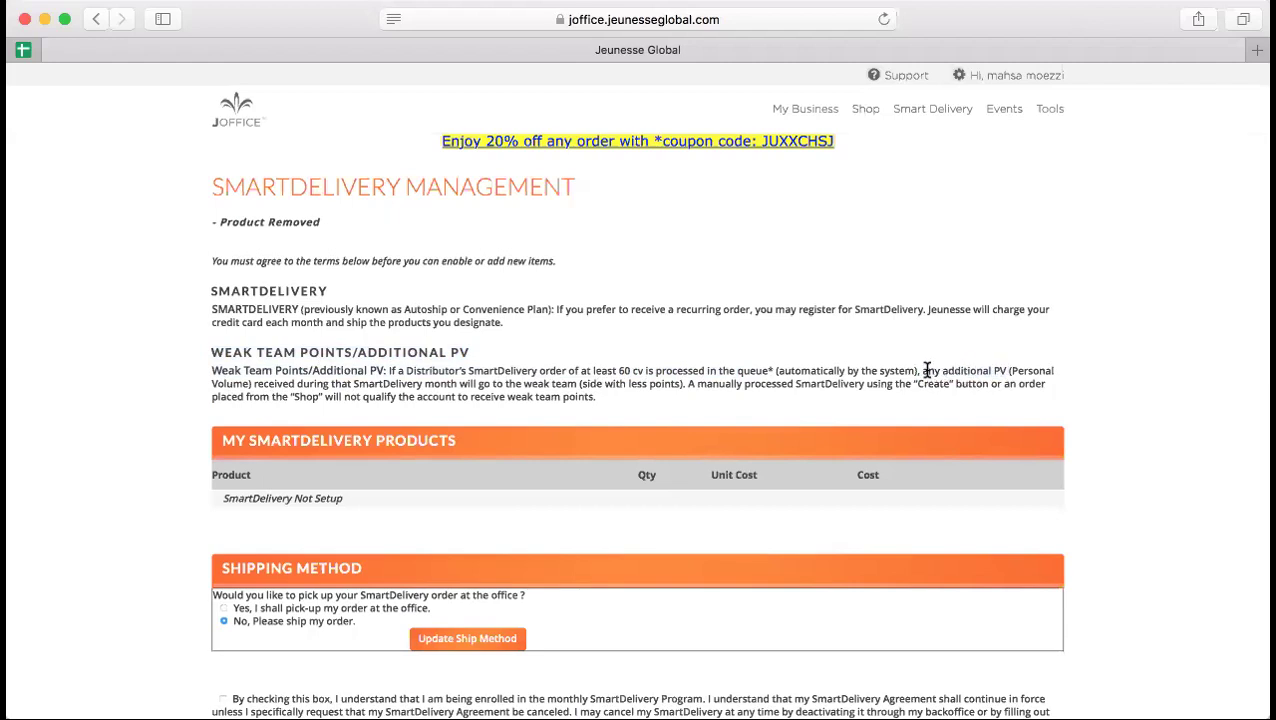
left_click_drag(922, 371, 607, 410)
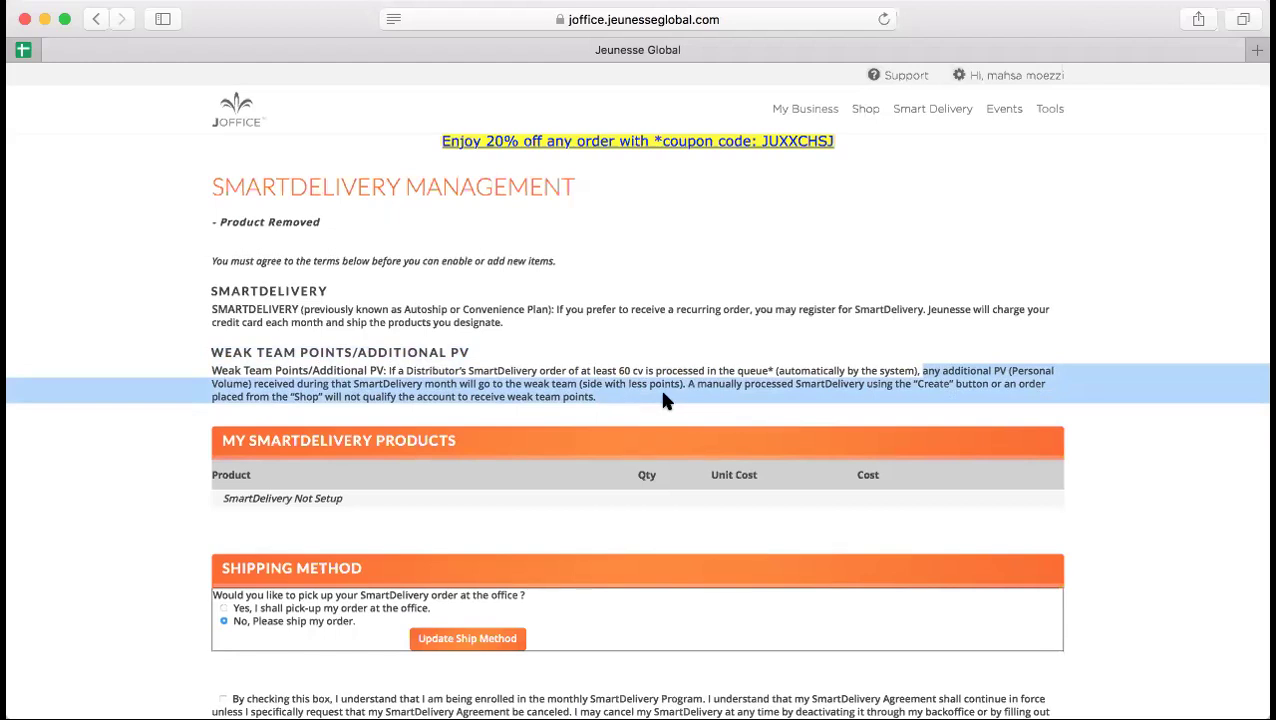
left_click(612, 410)
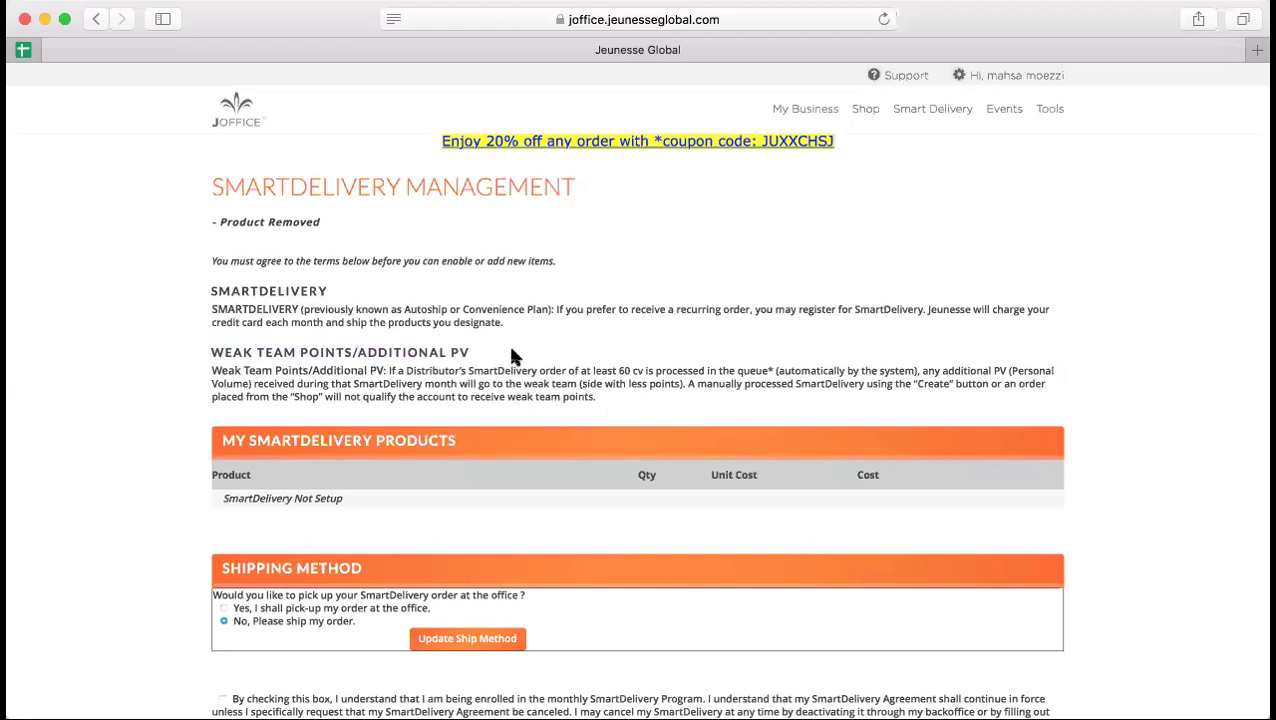
scroll(646, 380, "down", 1)
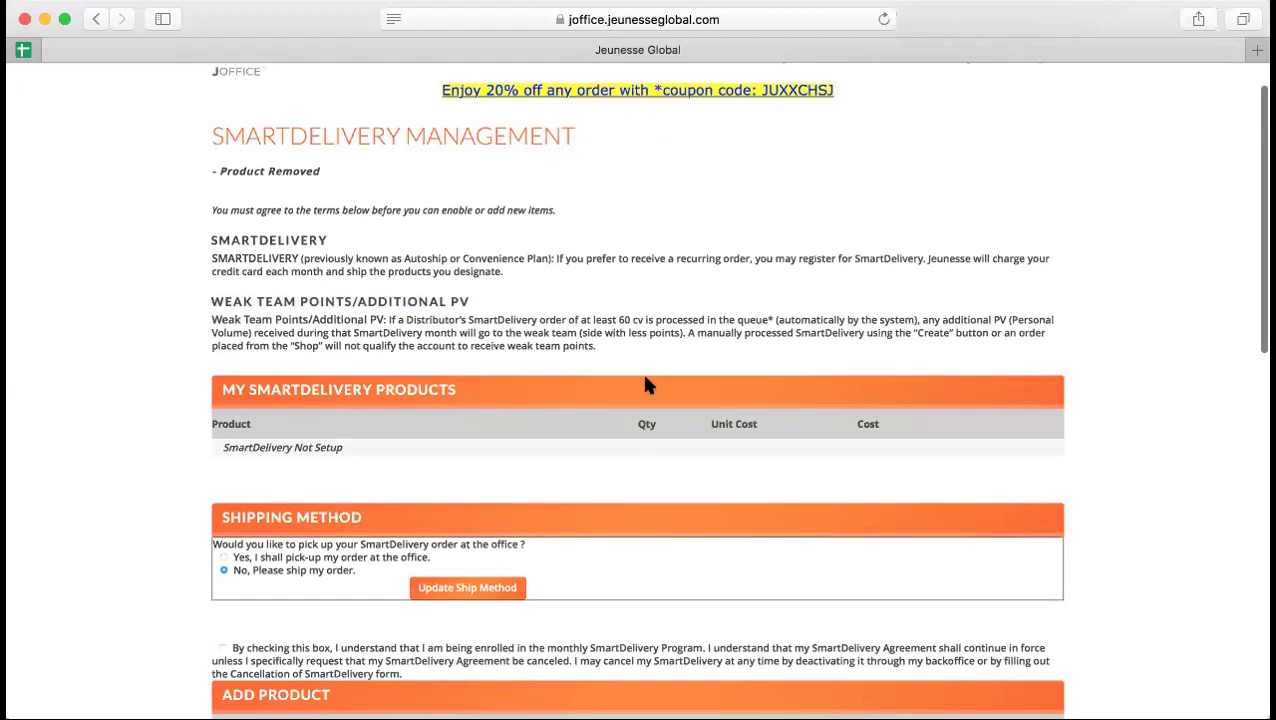
scroll(645, 385, "down", 1)
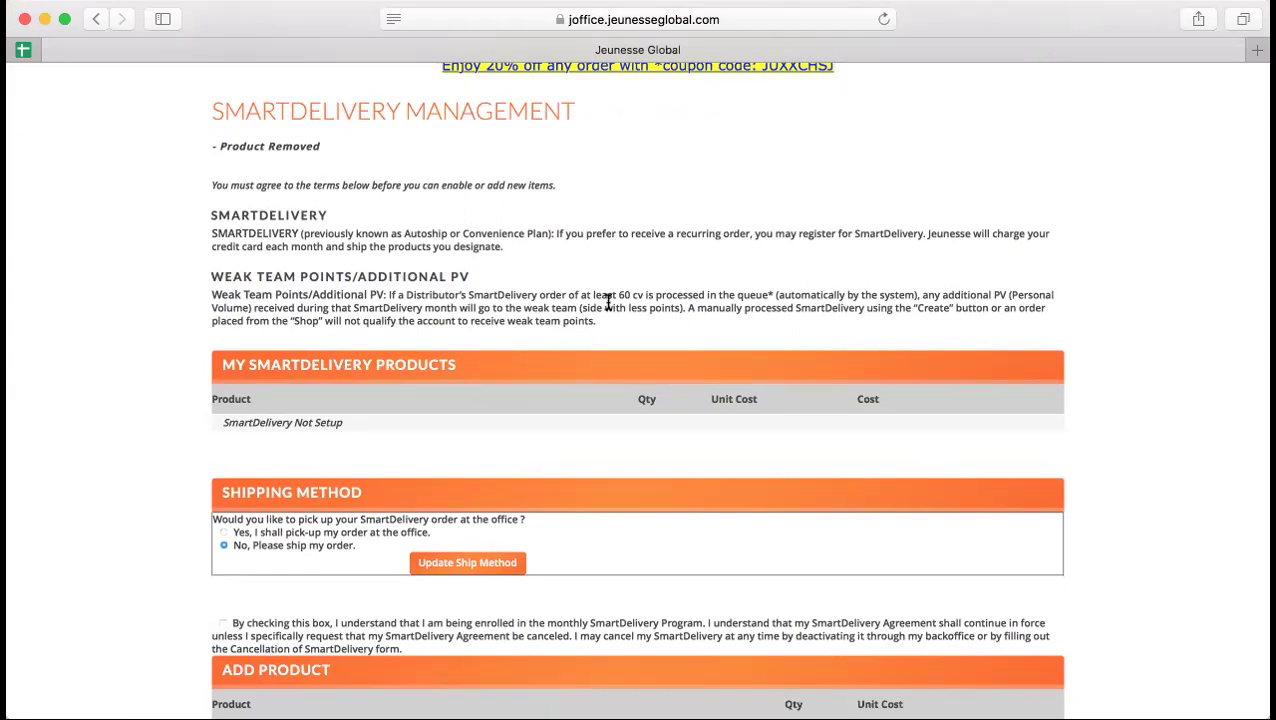
scroll(607, 299, "down", 10)
scroll(607, 302, "up", 12)
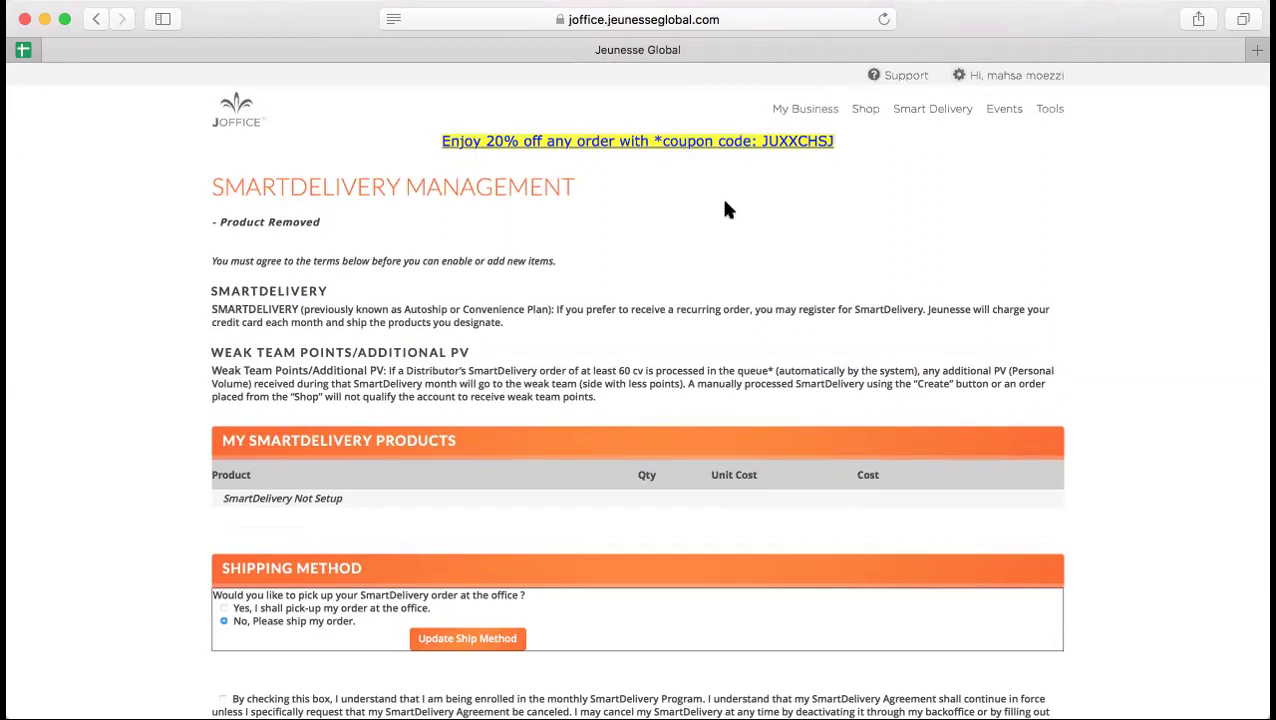
Go to Smart Delivery, open the PrePaid SmartDelivery form and look over its product CVs and costs
left_click(928, 110)
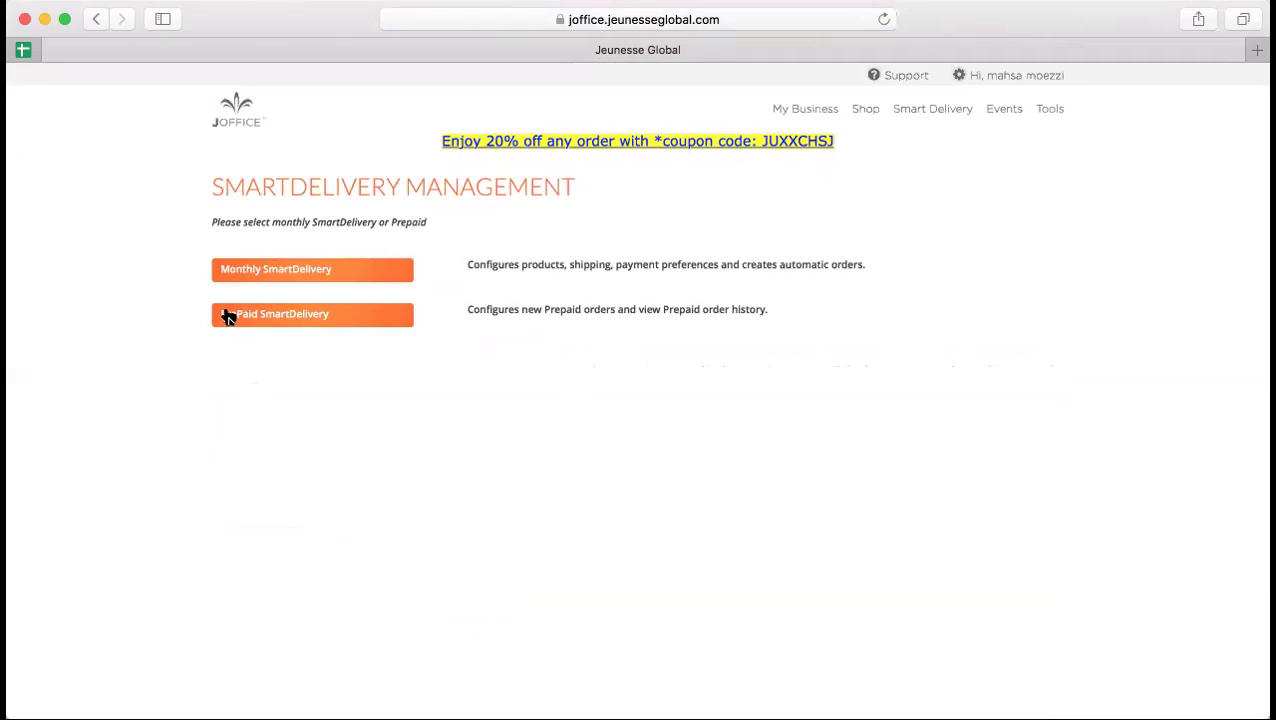
left_click(285, 318)
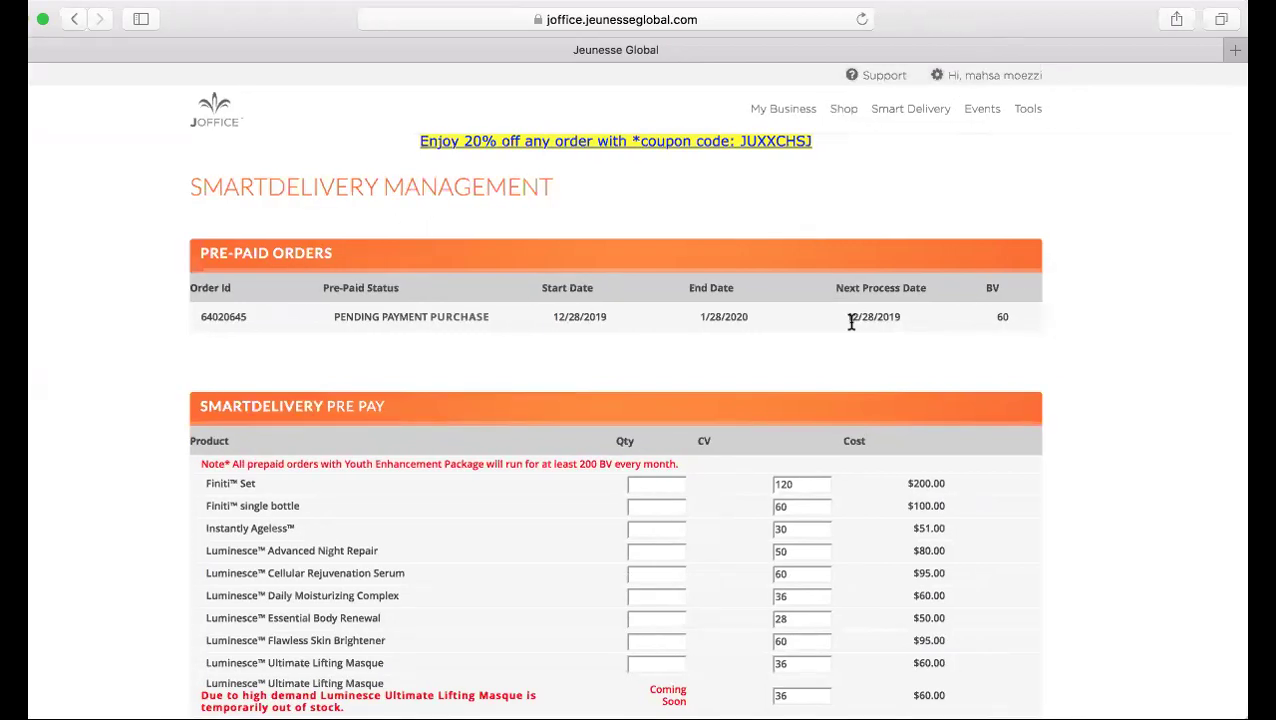
scroll(873, 321, "down", 1)
scroll(658, 455, "down", 5)
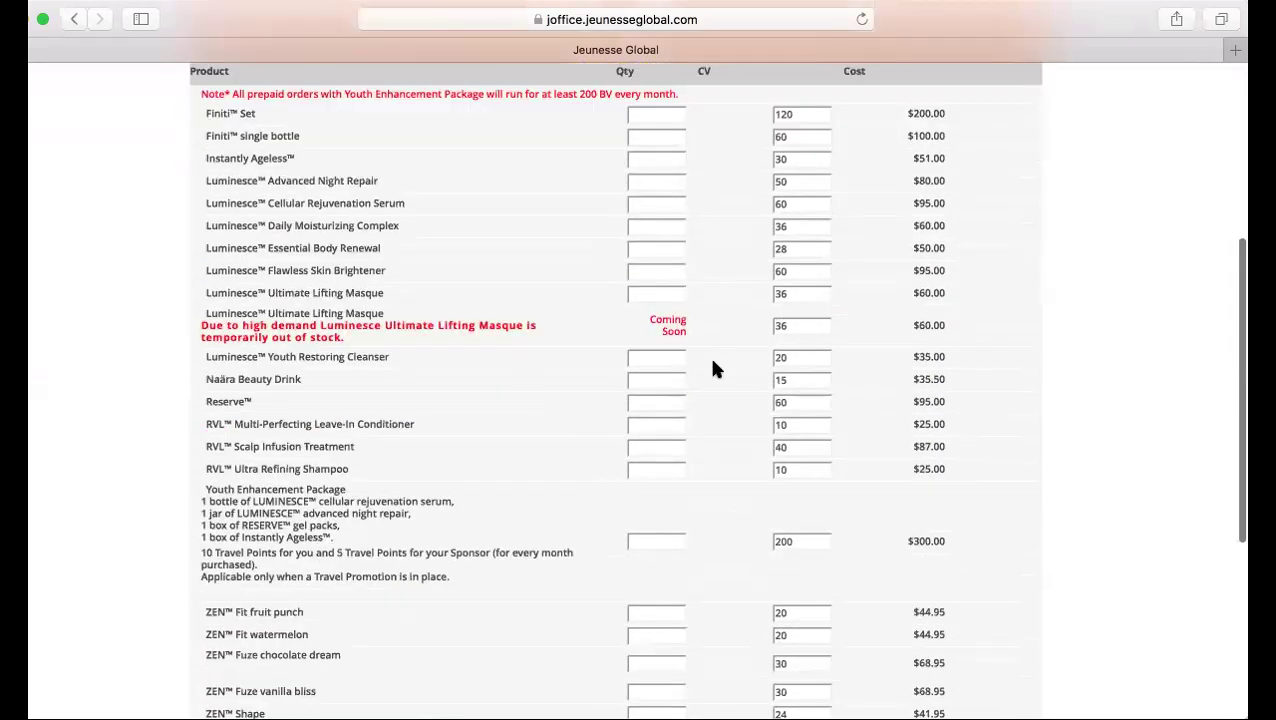
scroll(768, 355, "up", 1)
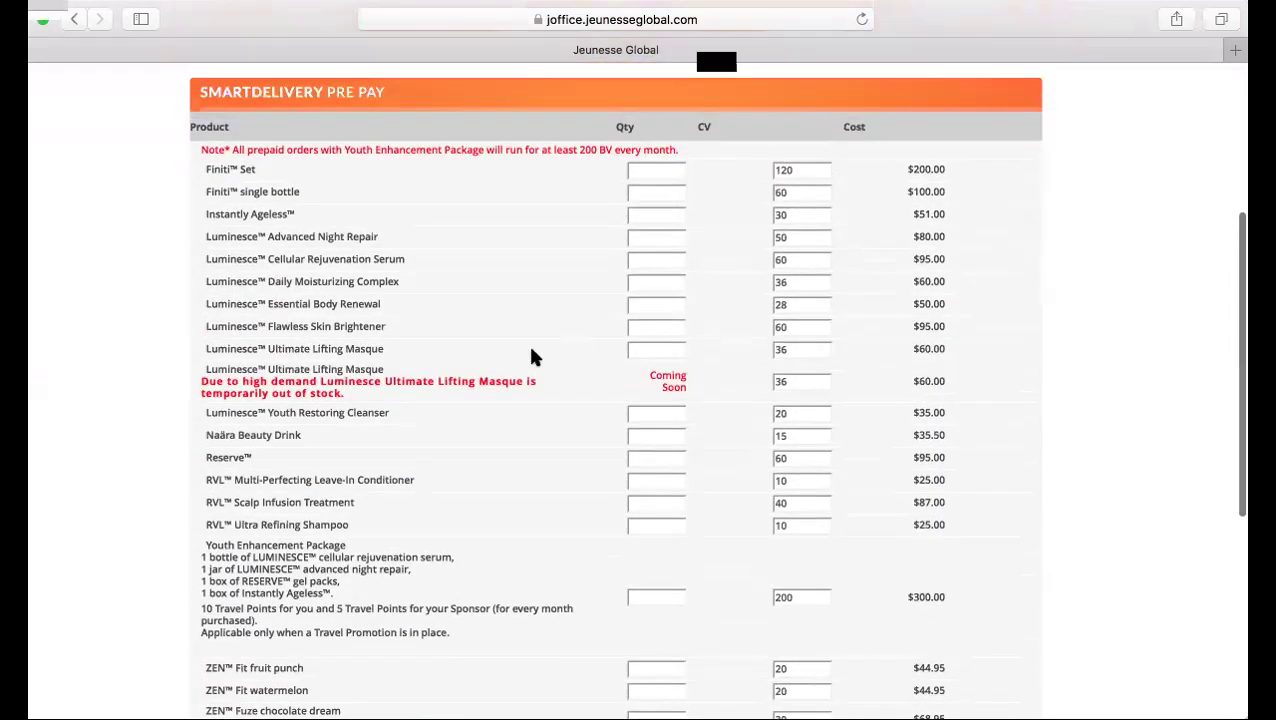
scroll(527, 342, "down", 5)
scroll(453, 479, "up", 2)
scroll(453, 478, "up", 1)
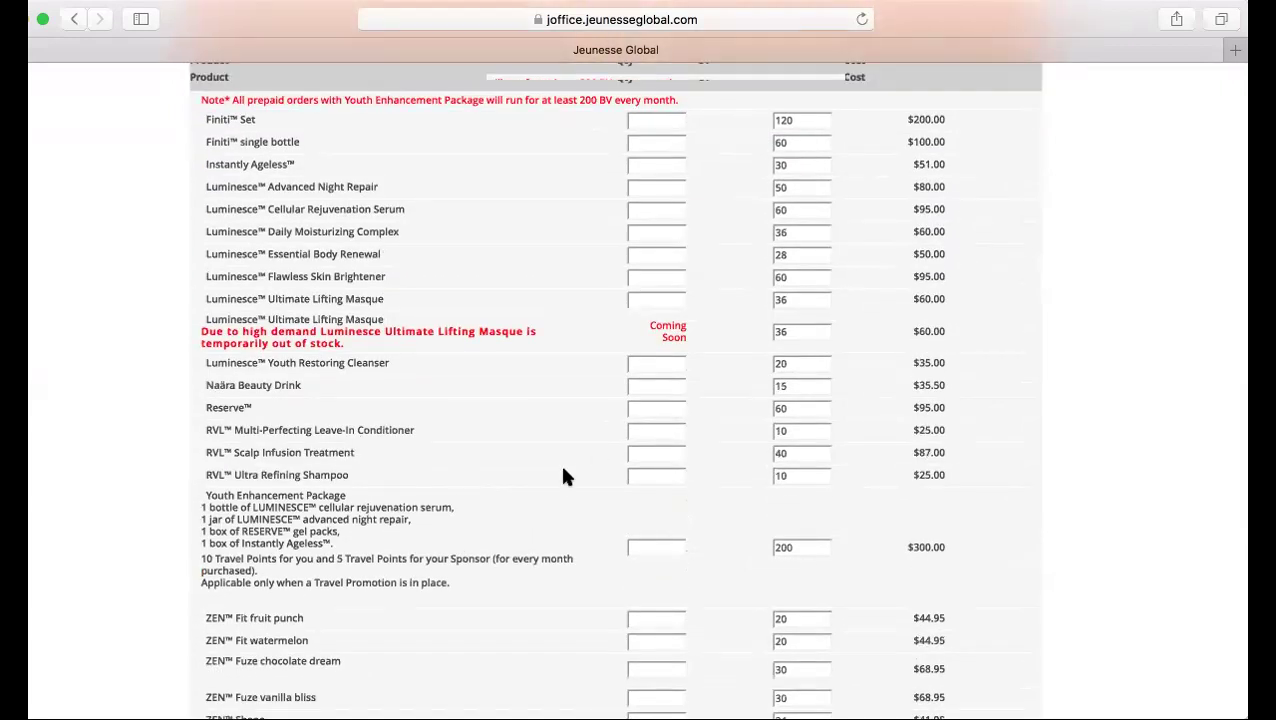
scroll(700, 440, "down", 2)
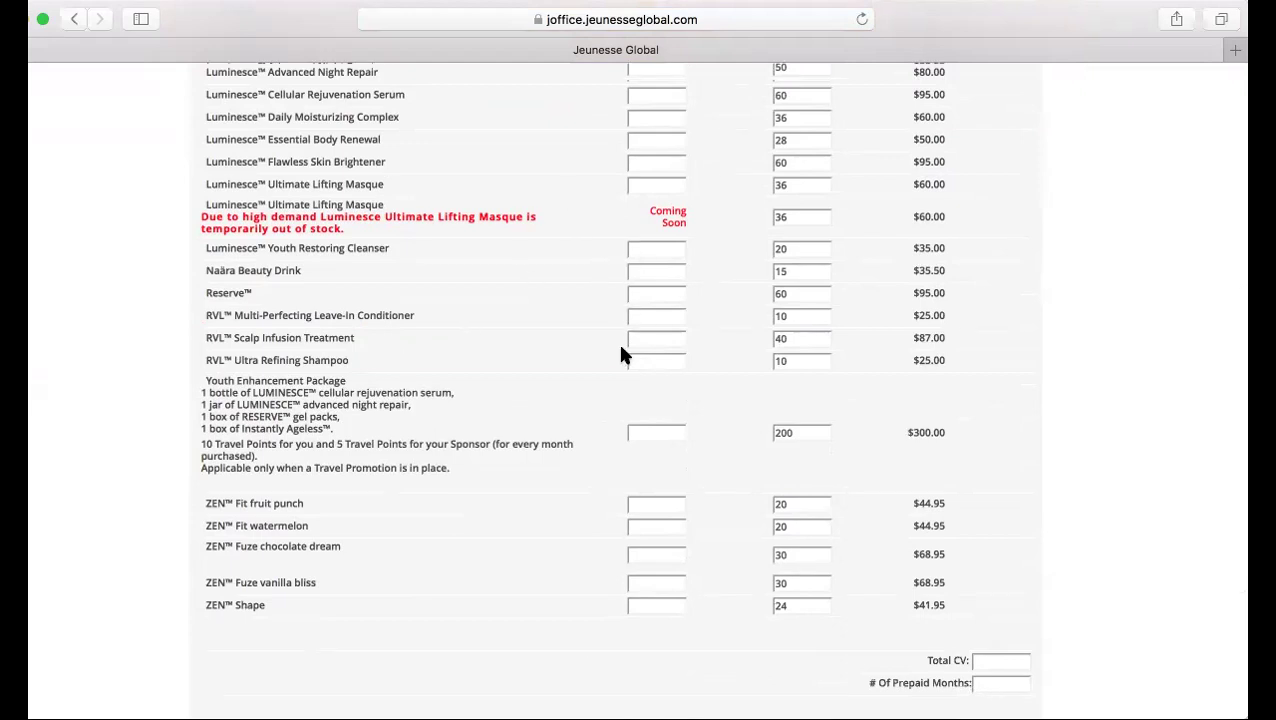
scroll(680, 400, "down", 1)
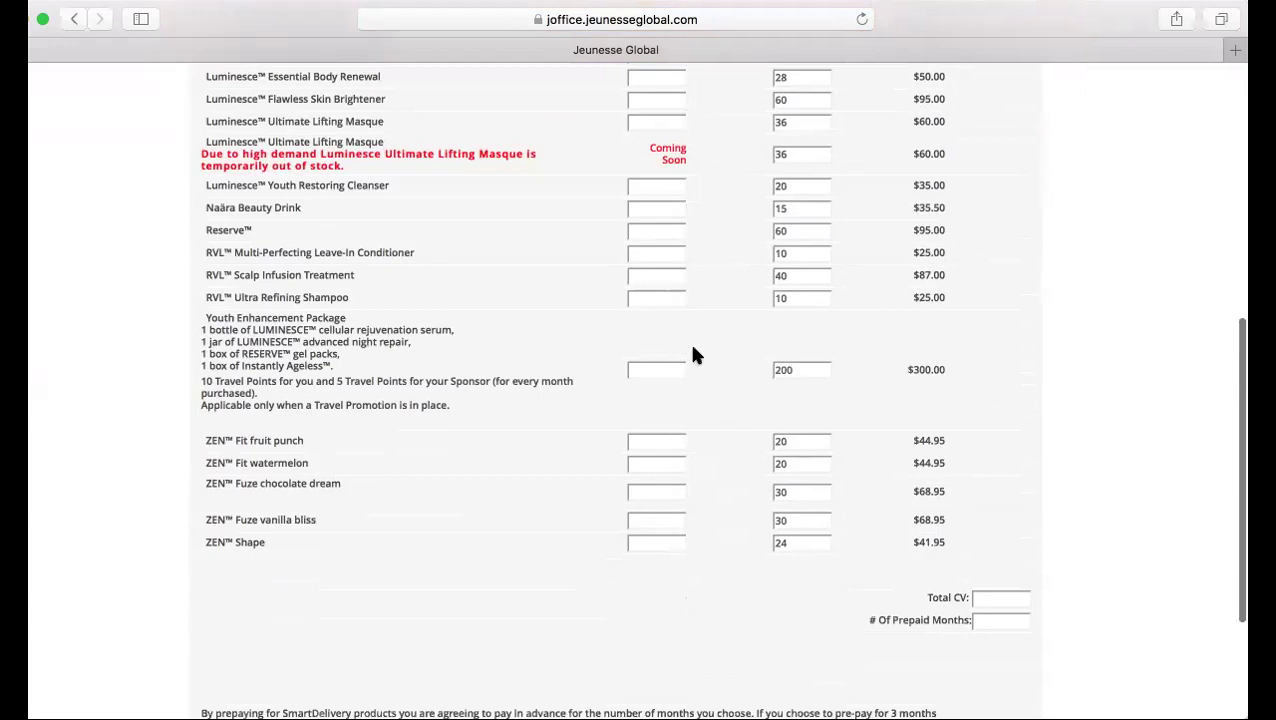
Enter quantity 2 for Luminesce Flawless Skin Brightener, giving Total CV 120 and 2 prepaid months
scroll(675, 390, "up", 1)
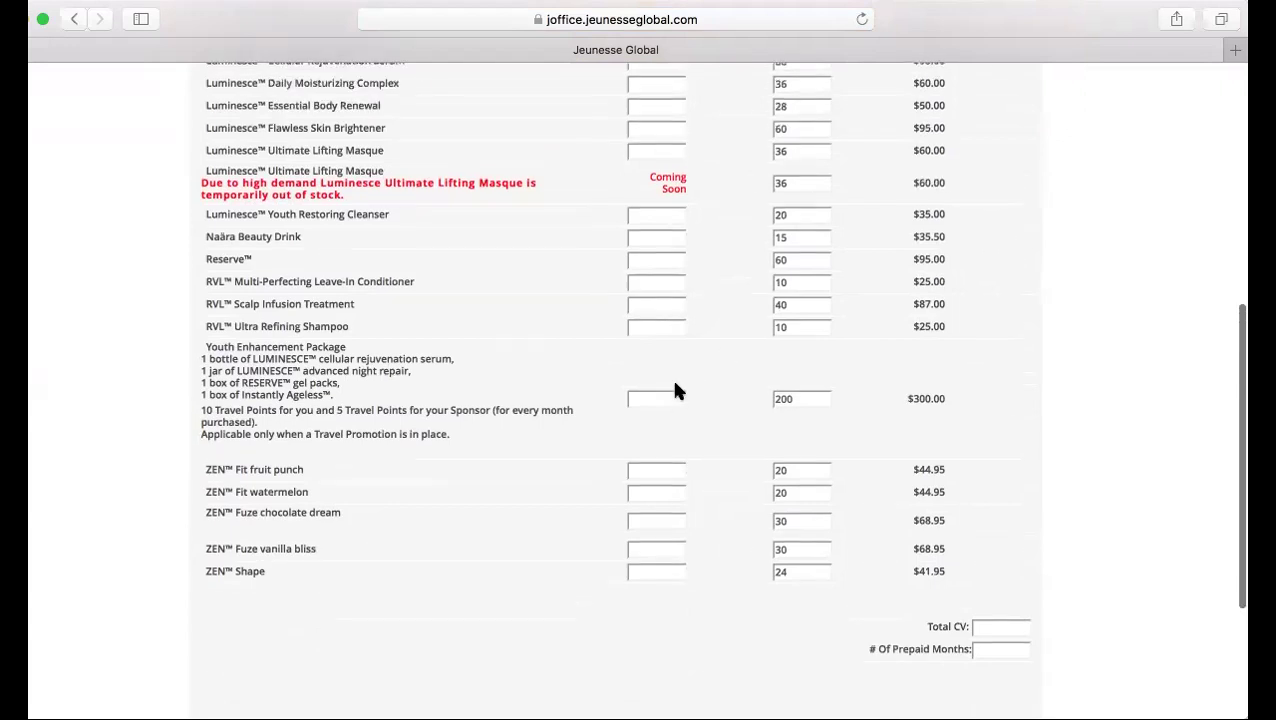
scroll(712, 245, "up", 3)
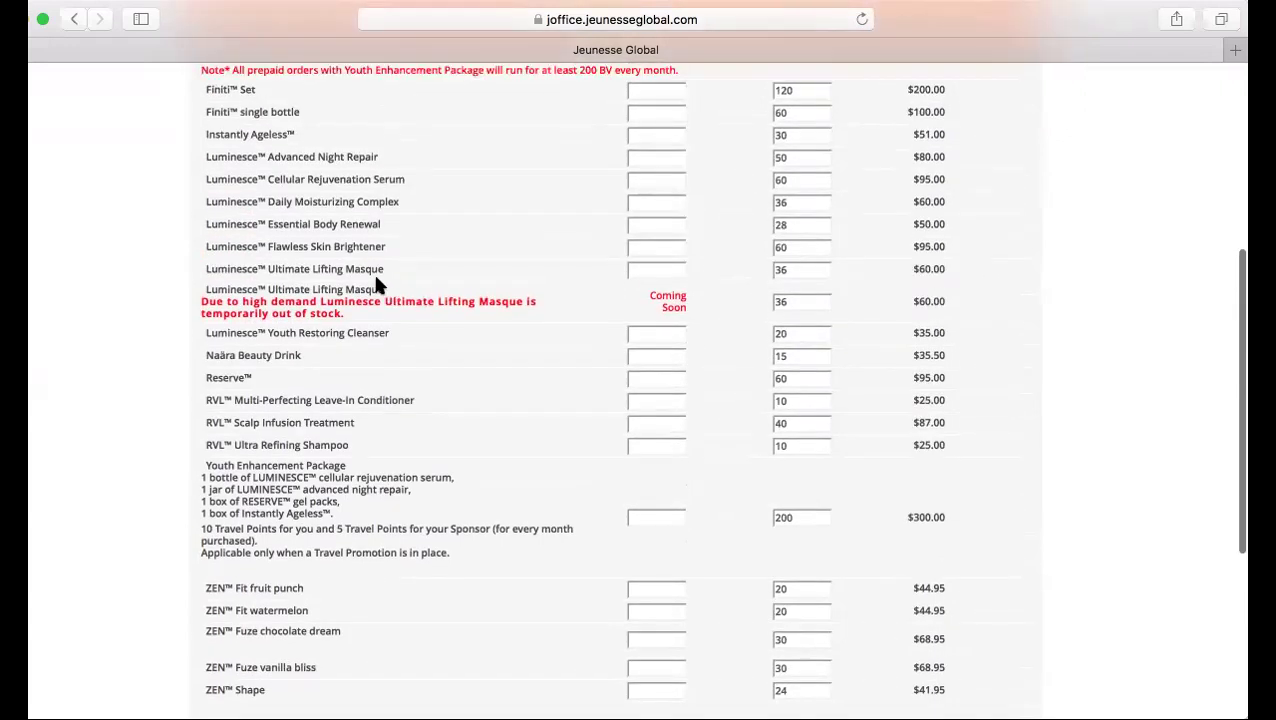
left_click(640, 246)
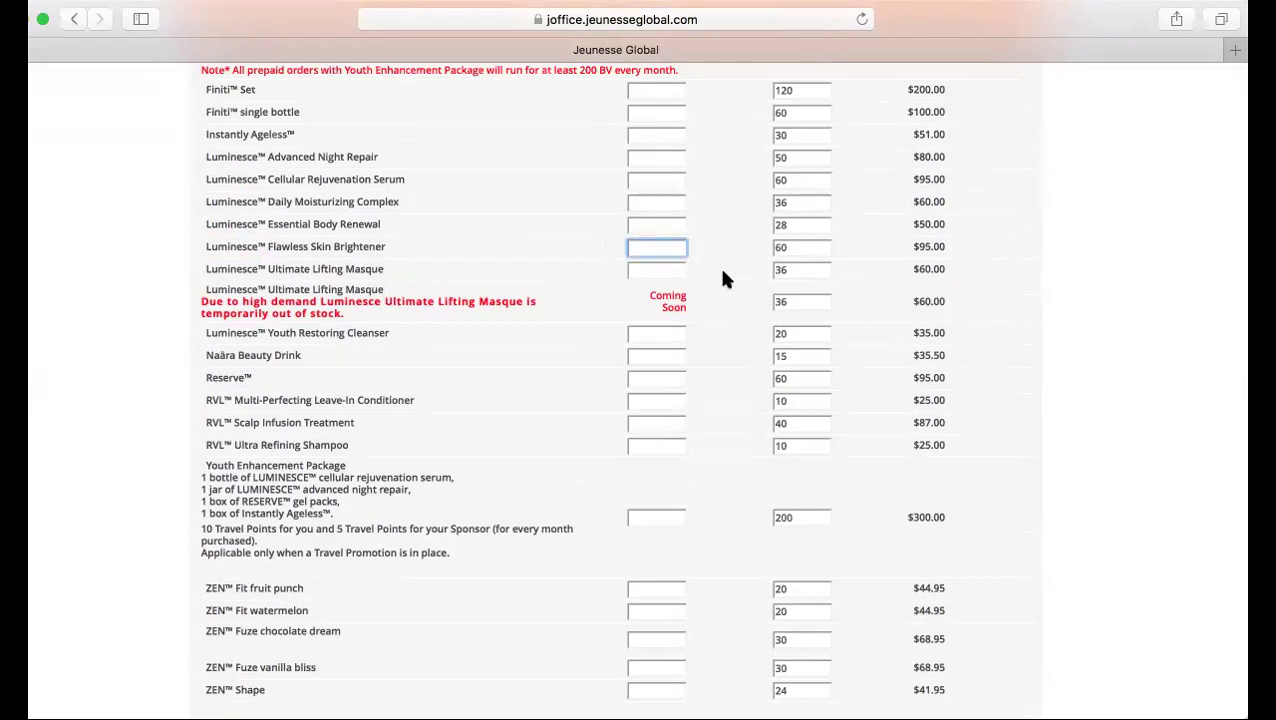
scroll(775, 418, "down", 5)
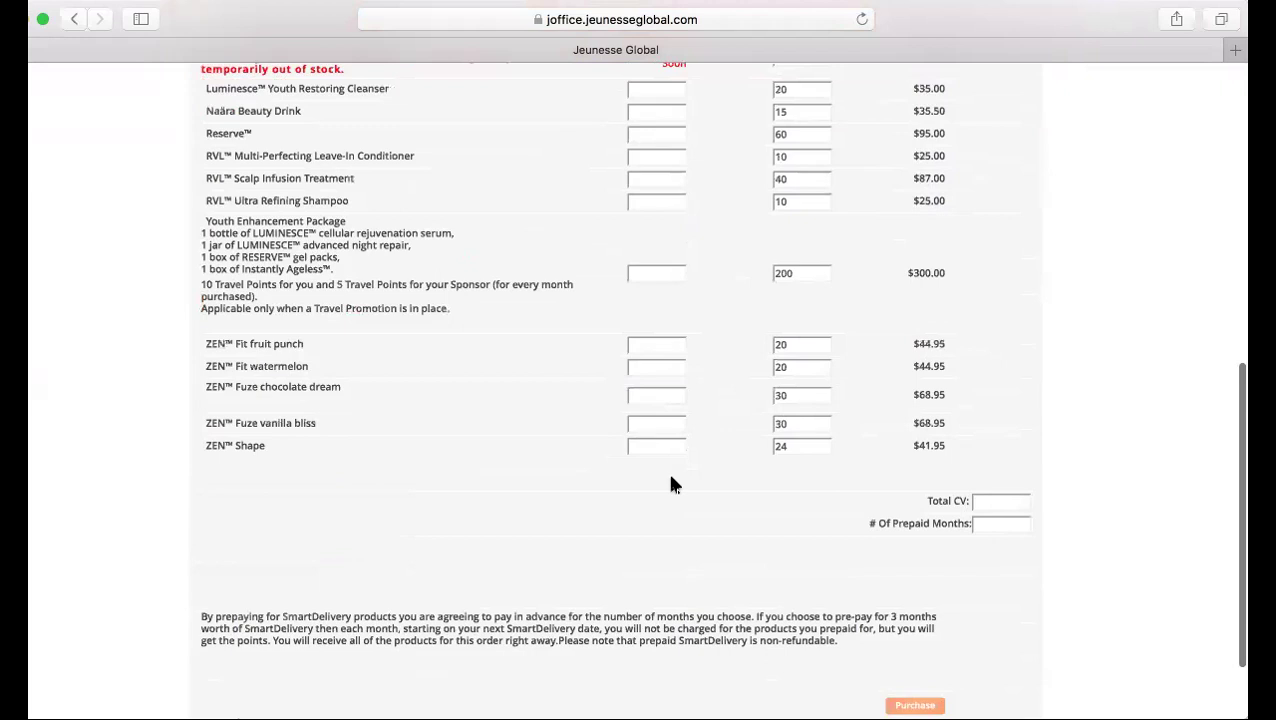
scroll(667, 470, "up", 5)
type("2")
left_click(726, 230)
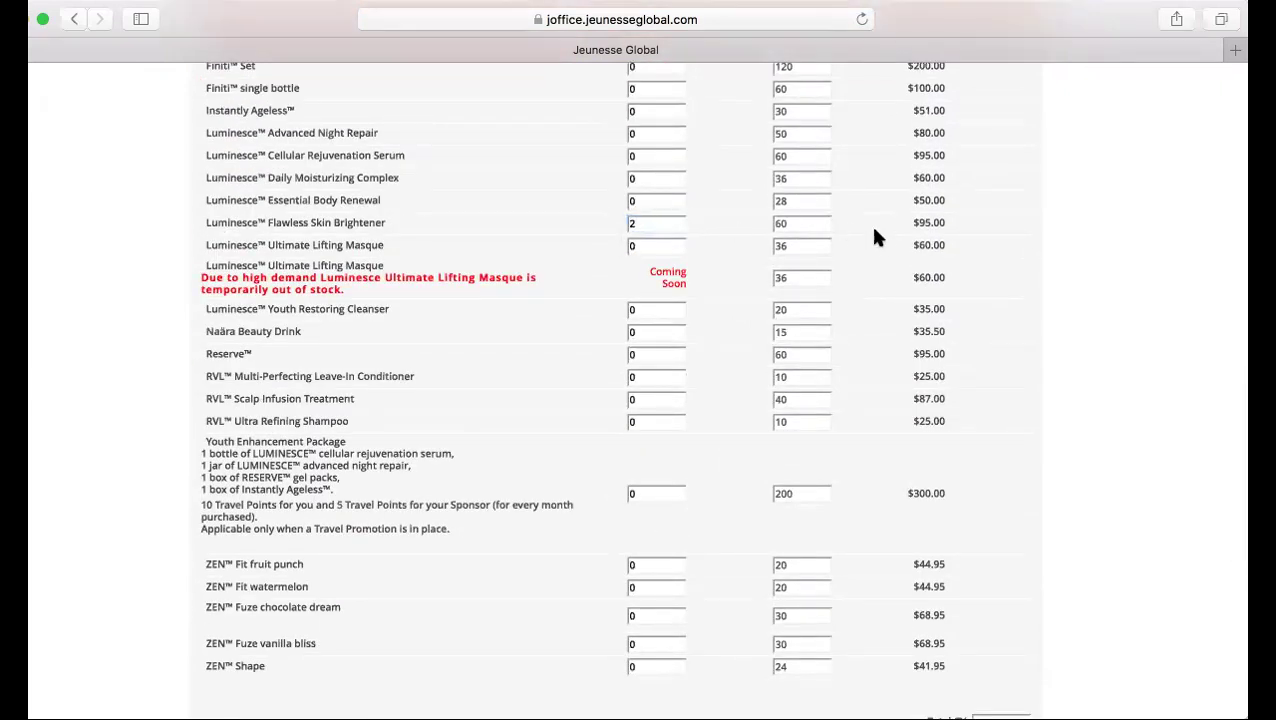
scroll(873, 229, "down", 3)
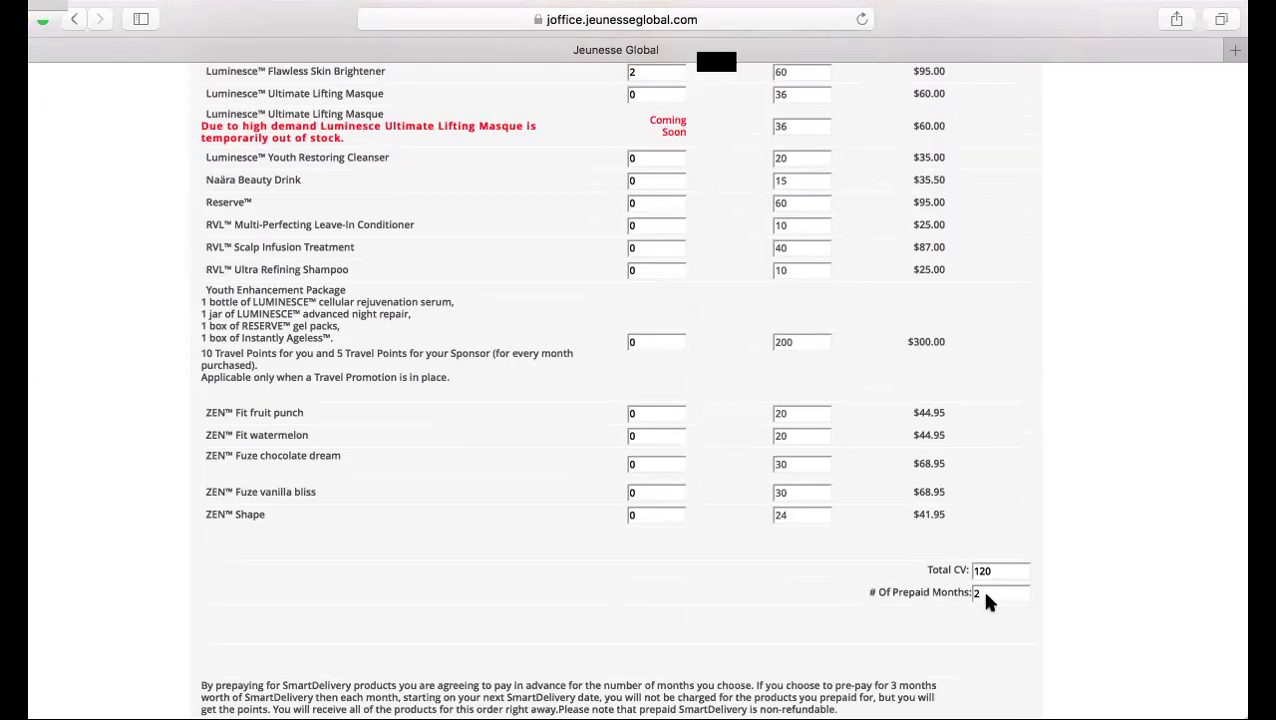
scroll(978, 628, "down", 3)
scroll(891, 461, "up", 15)
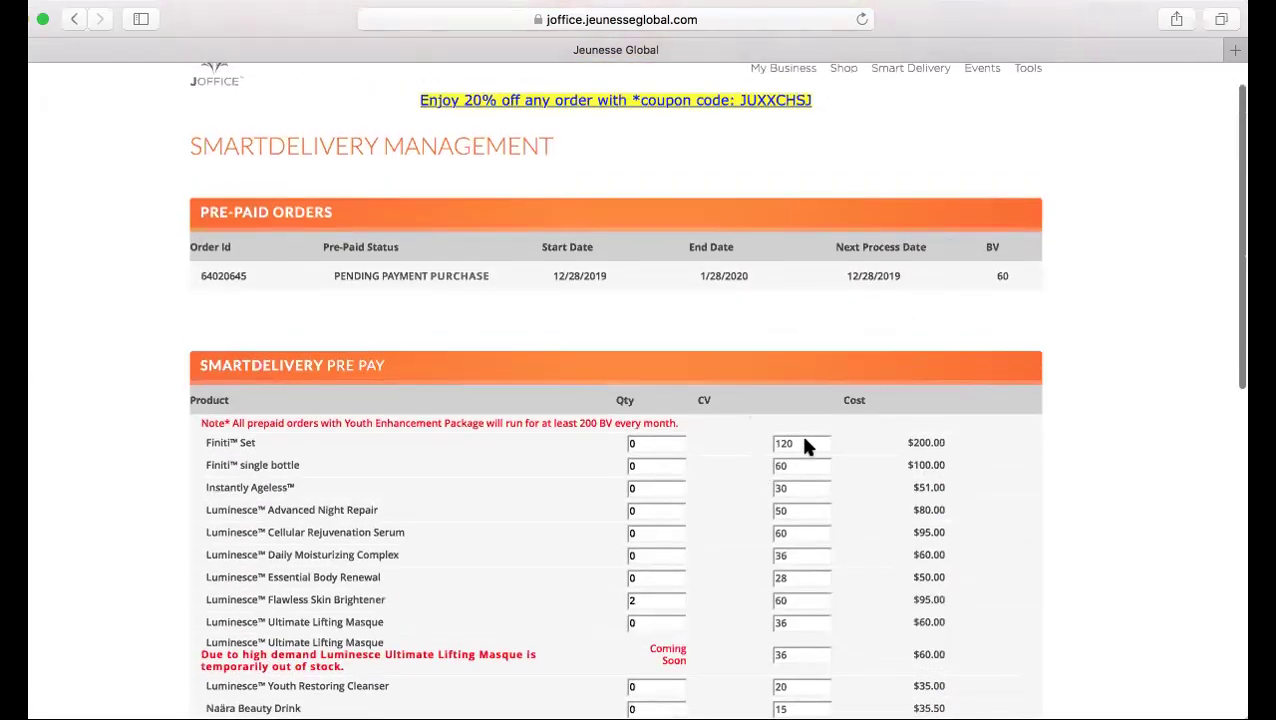
scroll(805, 445, "down", 15)
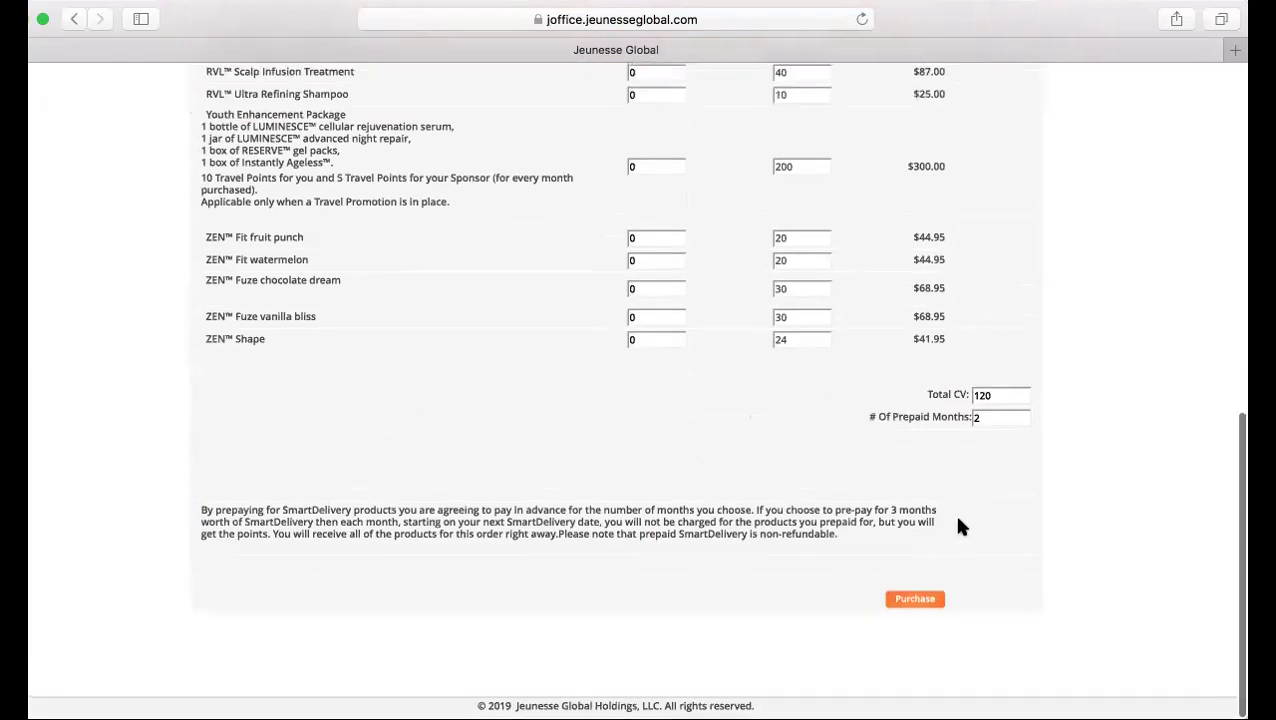
Purchase the prepaid order to proceed to the Shipping Information step
left_click(922, 600)
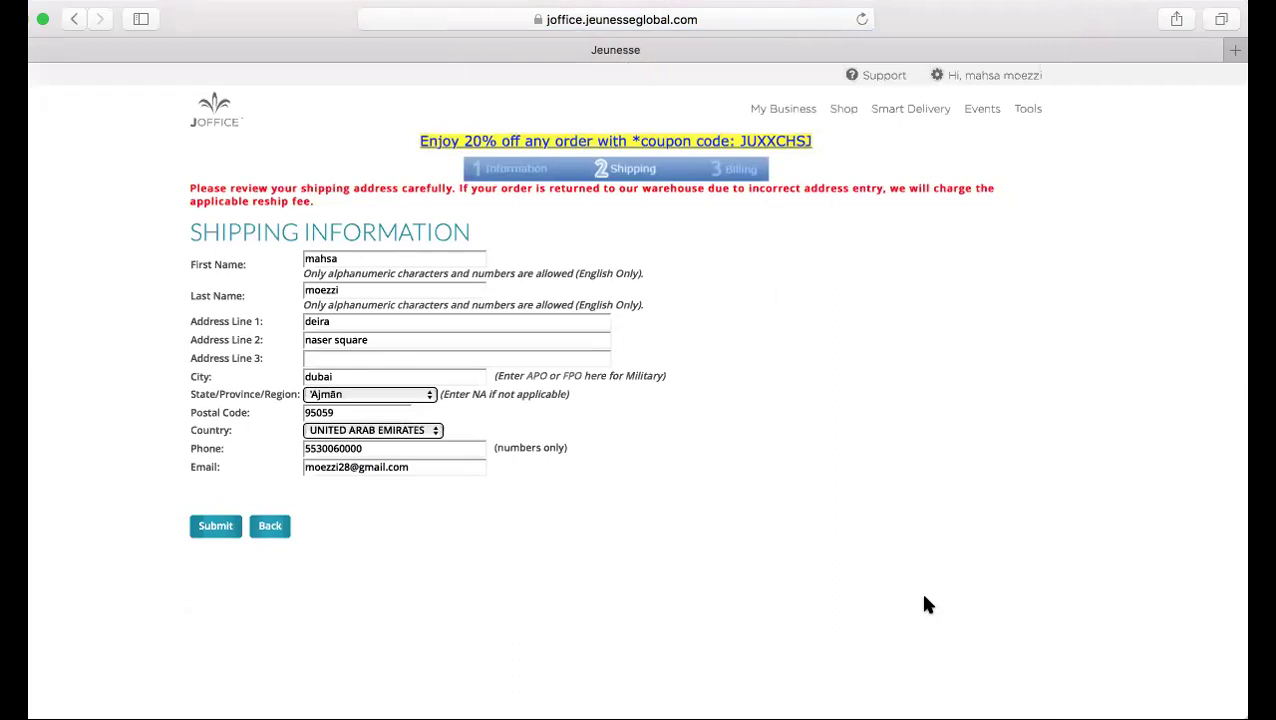
mouse_move(845, 118)
left_click(76, 19)
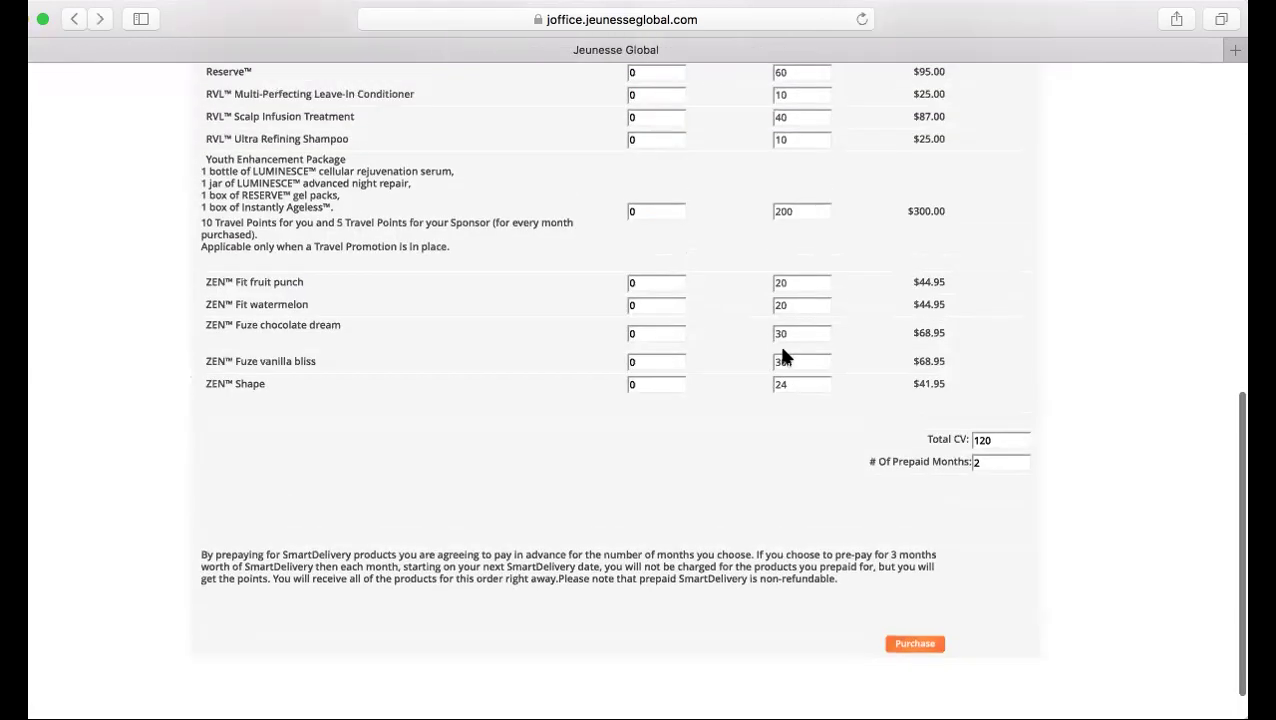
scroll(750, 320, "up", 1)
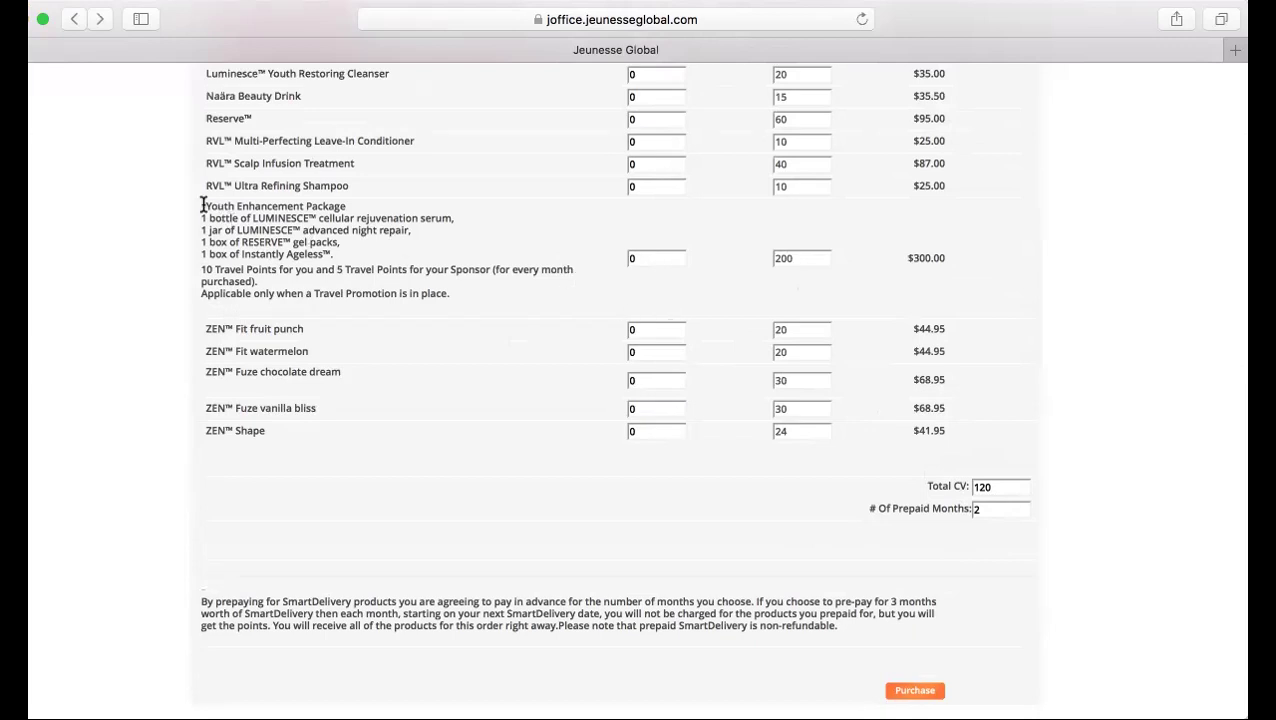
left_click_drag(297, 204, 423, 279)
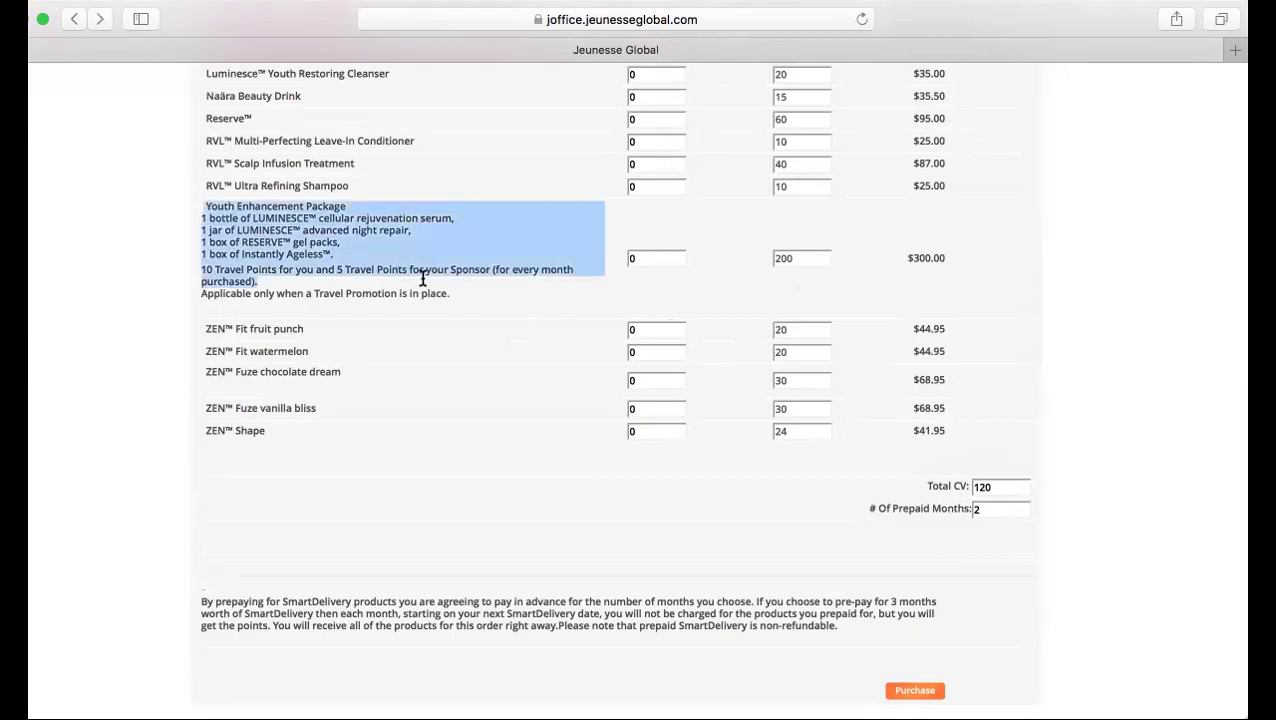
left_click(286, 248)
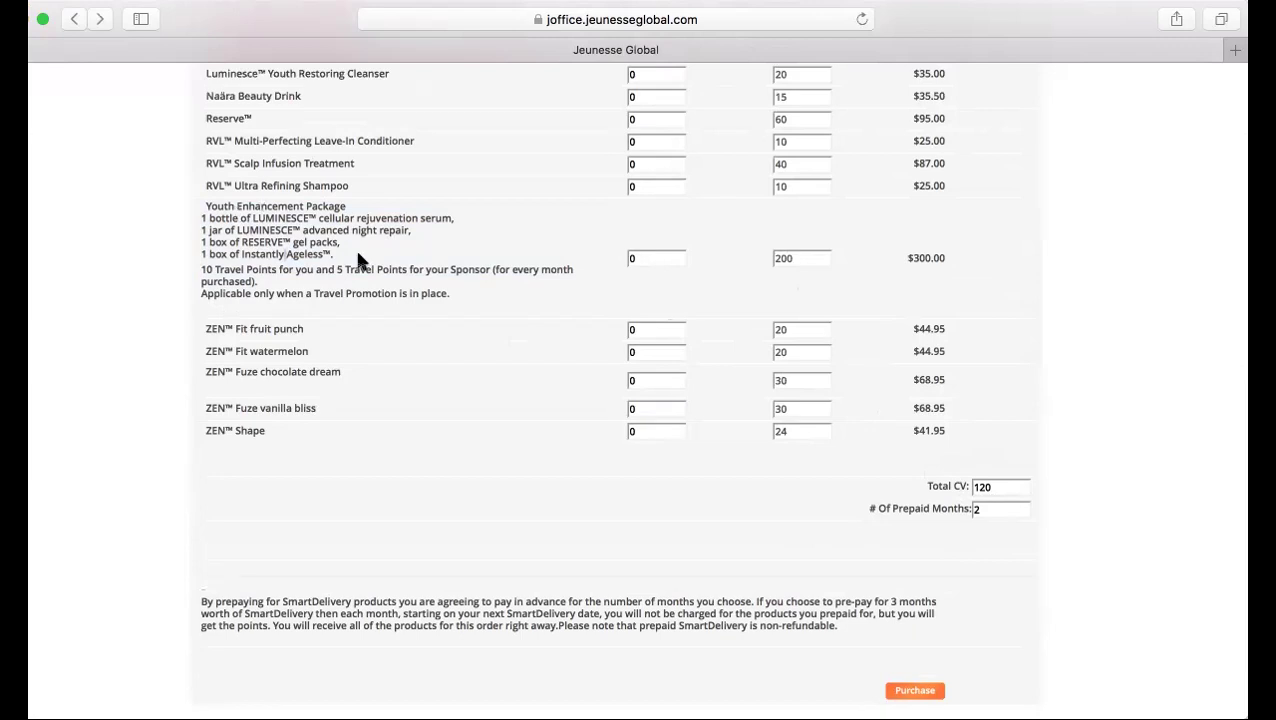
scroll(355, 247, "up", 2)
scroll(337, 247, "up", 8)
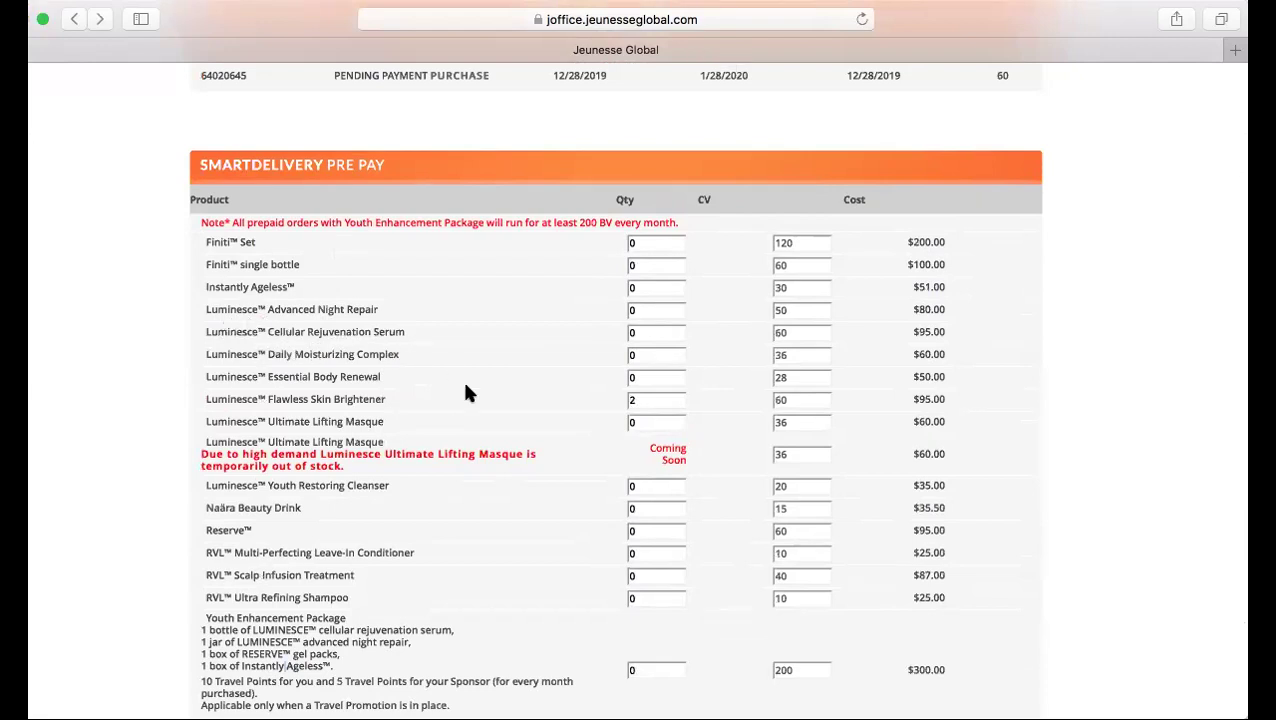
scroll(350, 402, "down", 3)
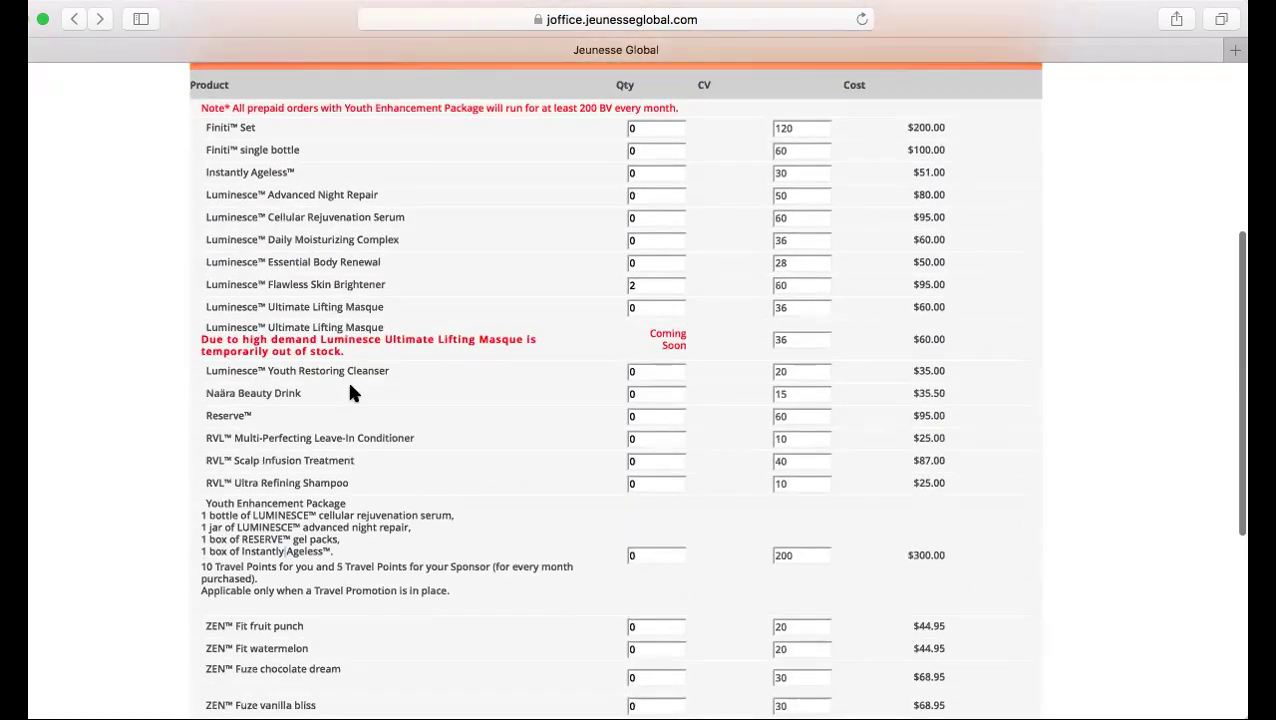
scroll(350, 386, "down", 2)
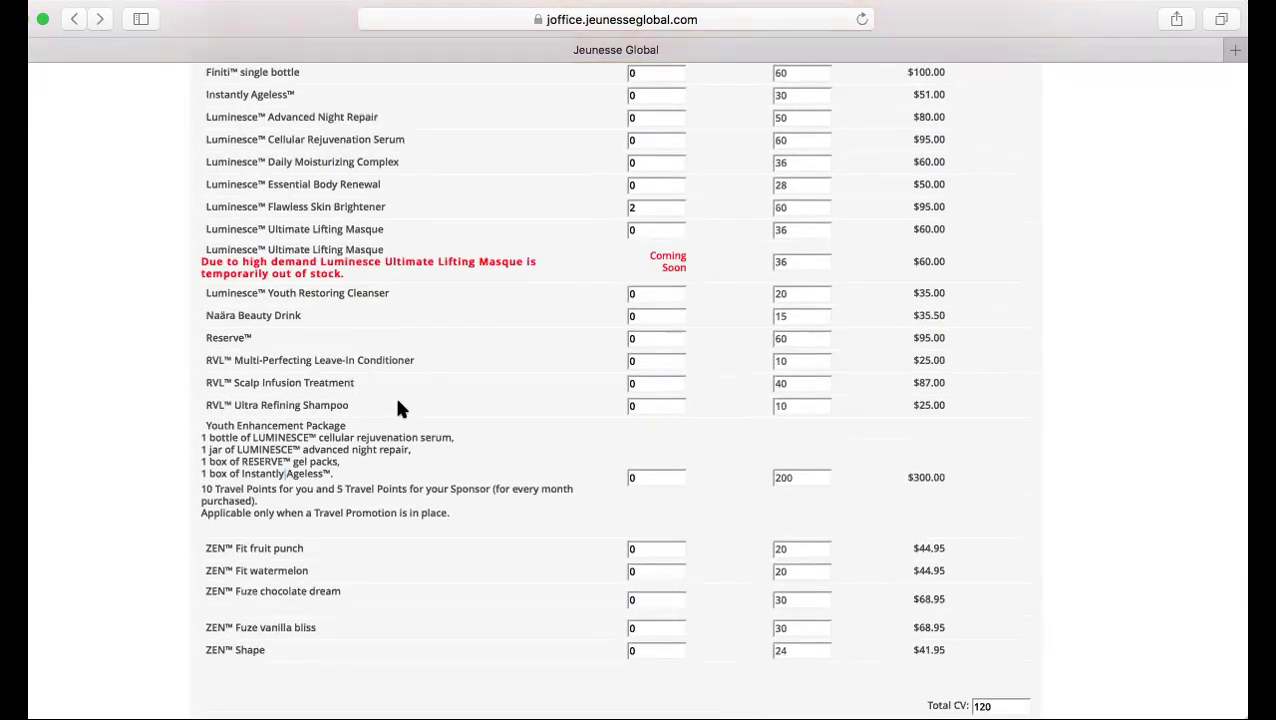
scroll(395, 405, "down", 2)
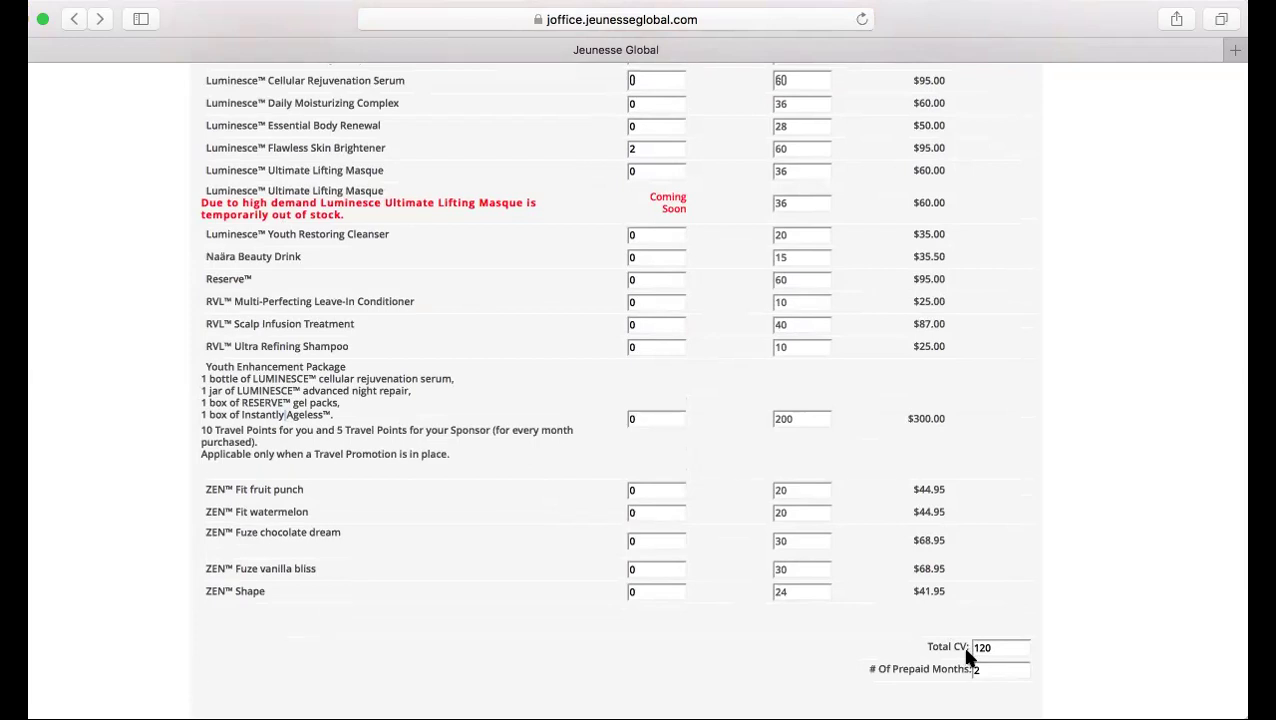
scroll(906, 649, "down", 8)
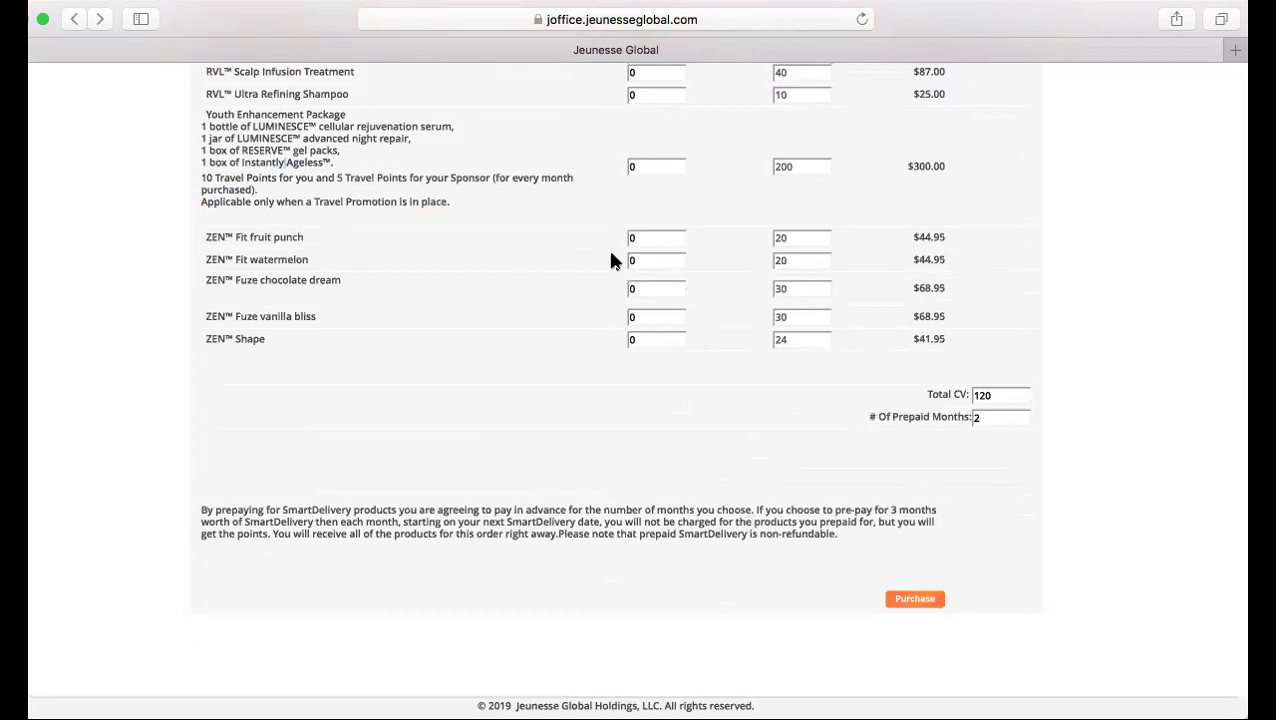
scroll(610, 258, "up", 5)
scroll(612, 260, "up", 5)
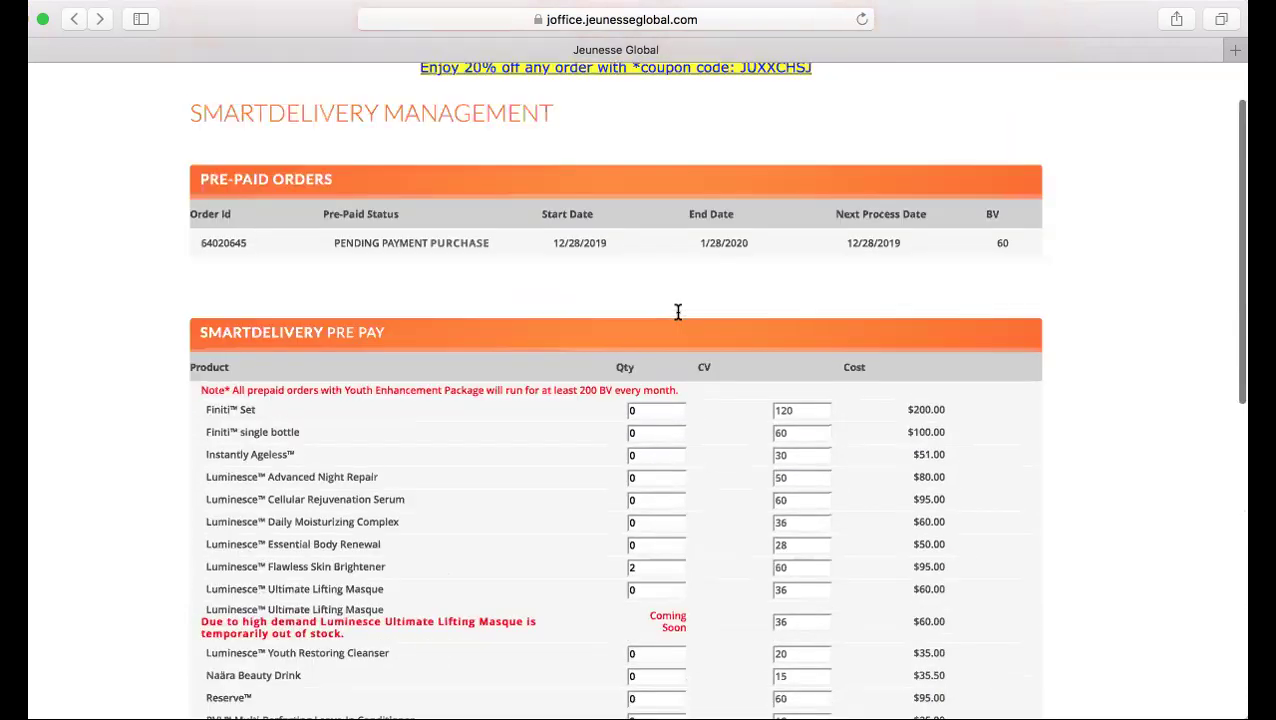
scroll(735, 325, "down", 4)
scroll(736, 325, "down", 5)
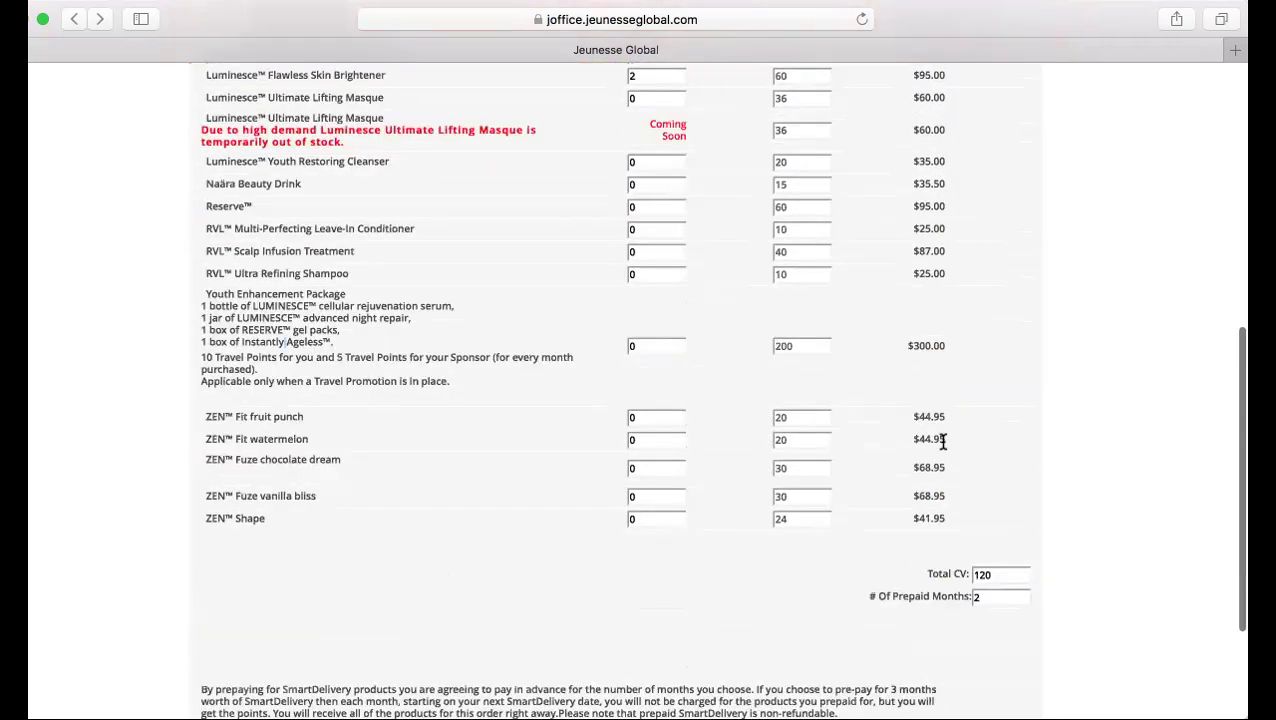
scroll(916, 503, "down", 2)
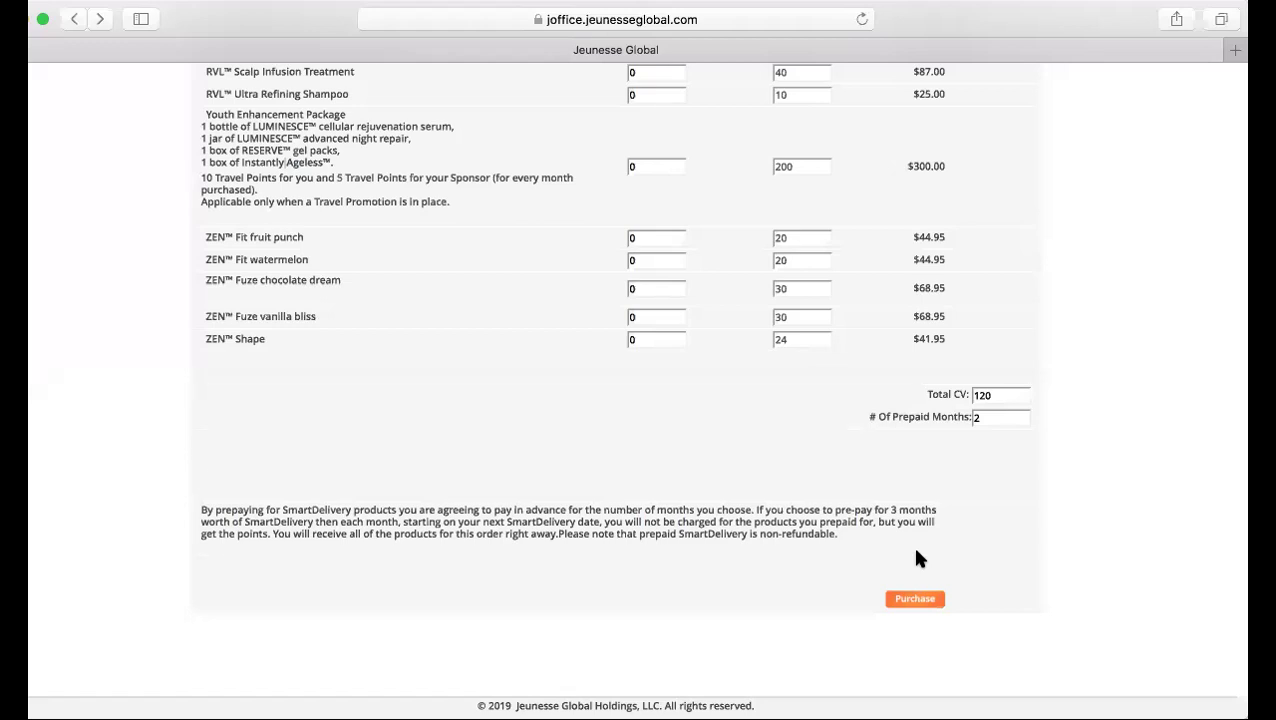
Set the RVL Ultra Refining Shampoo quantity to 5
scroll(786, 524, "up", 5)
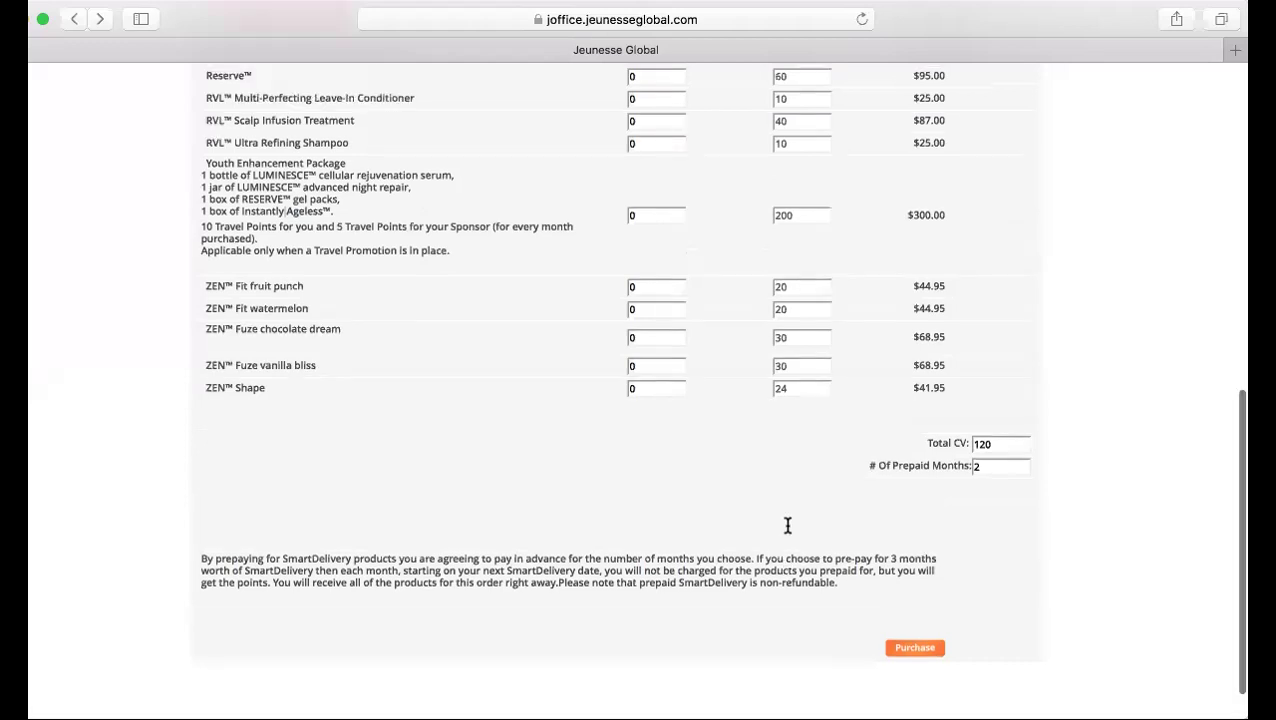
scroll(576, 290, "up", 7)
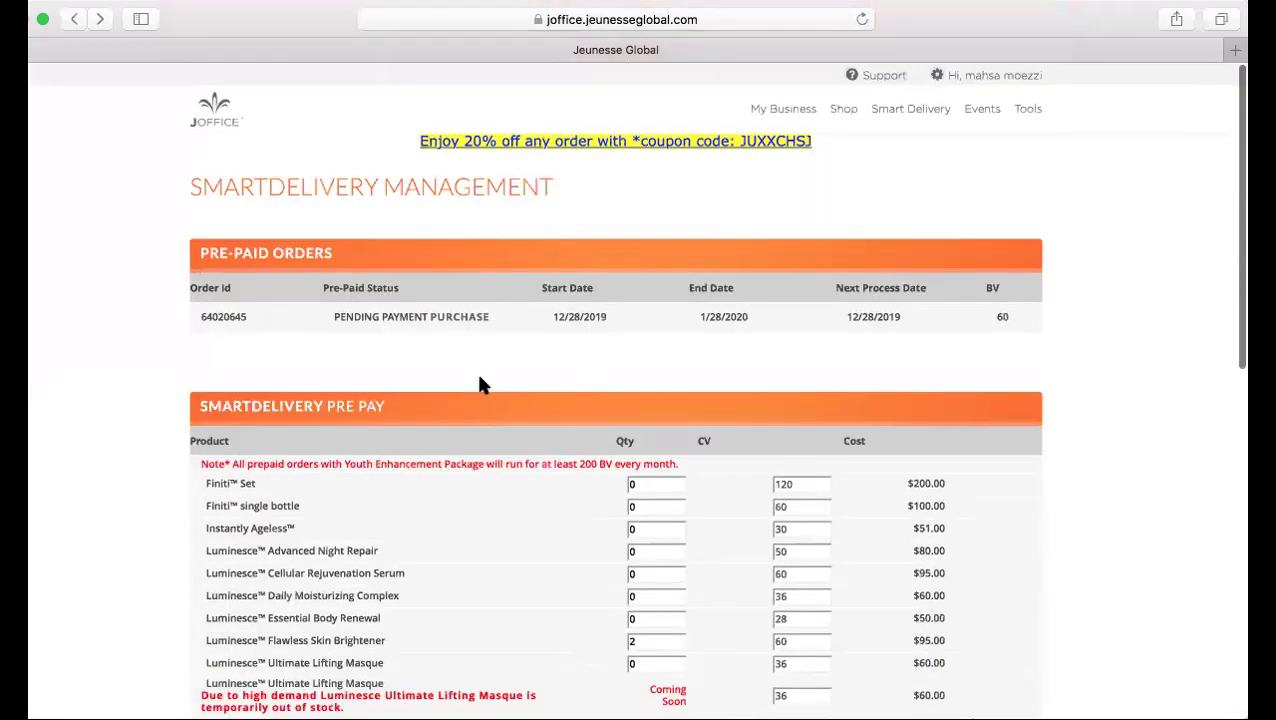
scroll(400, 580, "down", 2)
scroll(577, 422, "down", 4)
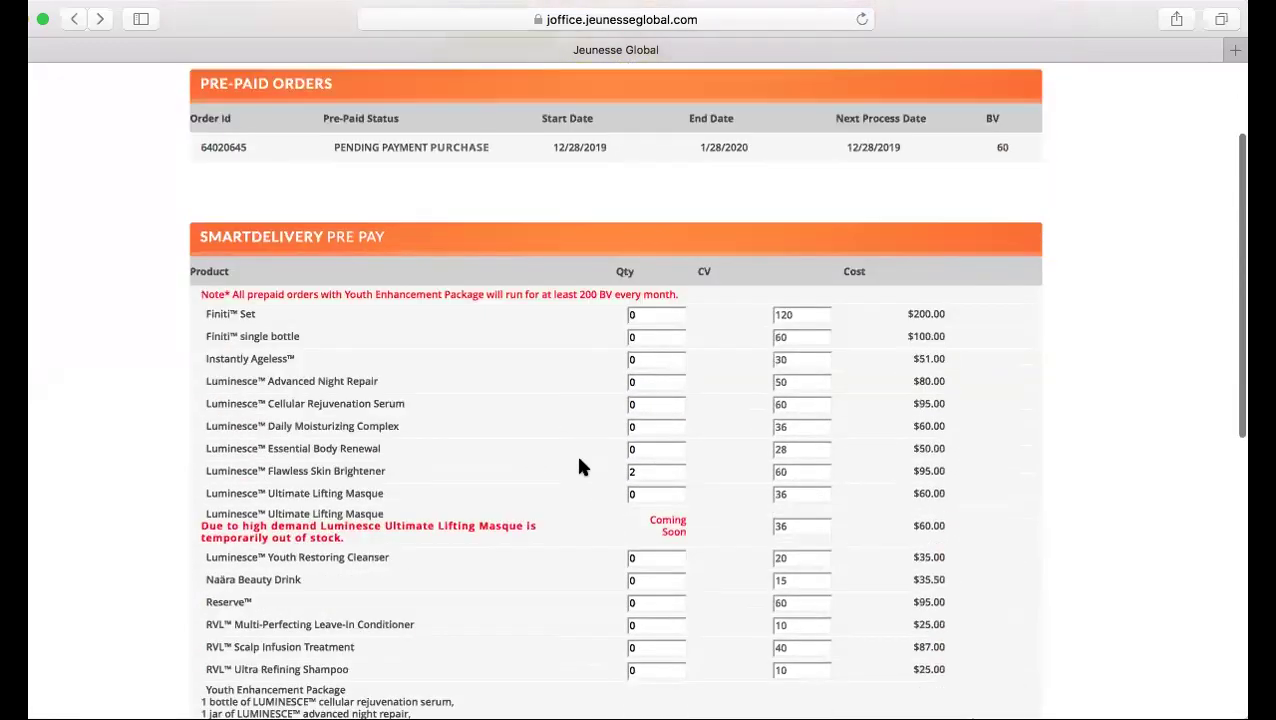
scroll(615, 442, "down", 5)
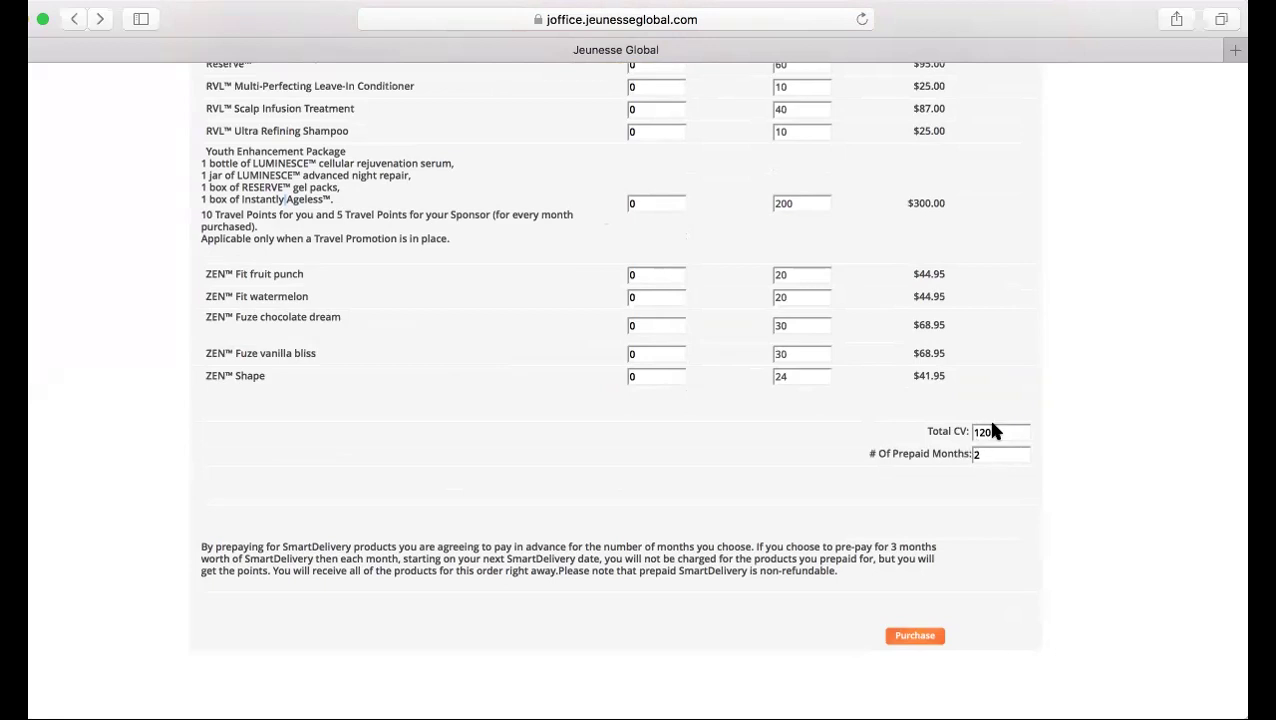
scroll(801, 280, "up", 6)
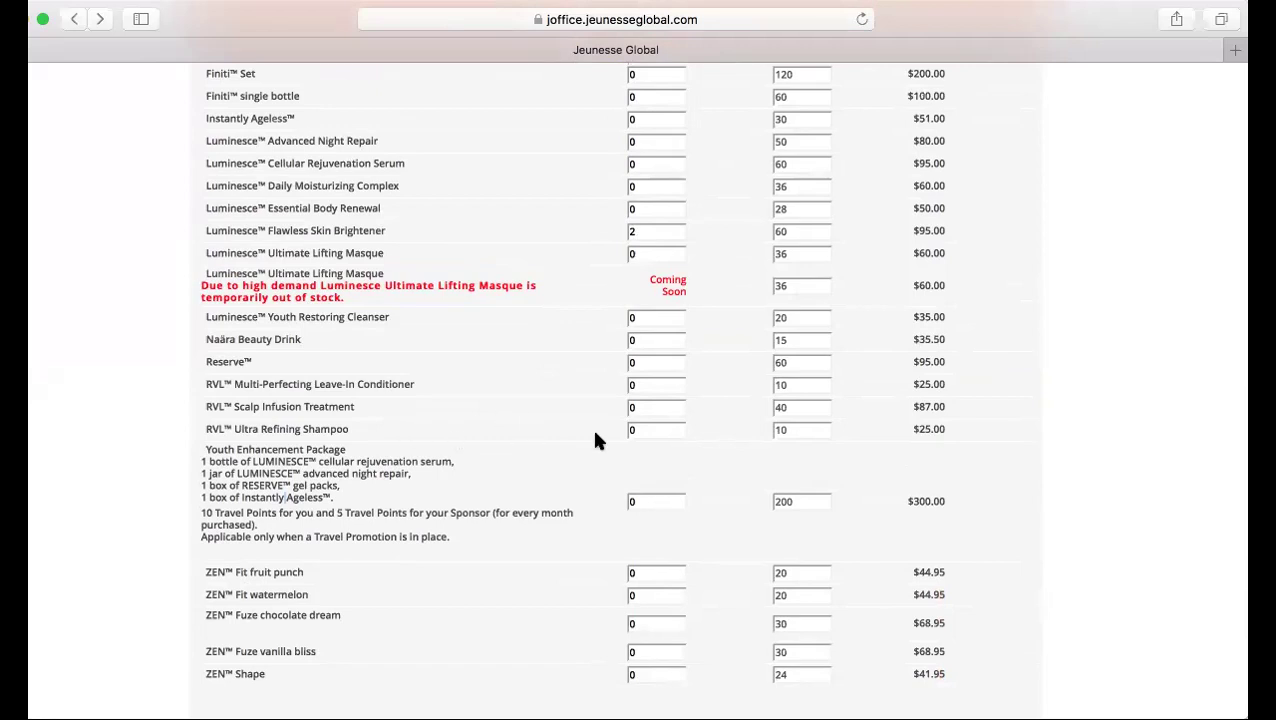
left_click(649, 431)
key("BackSpace")
type("5")
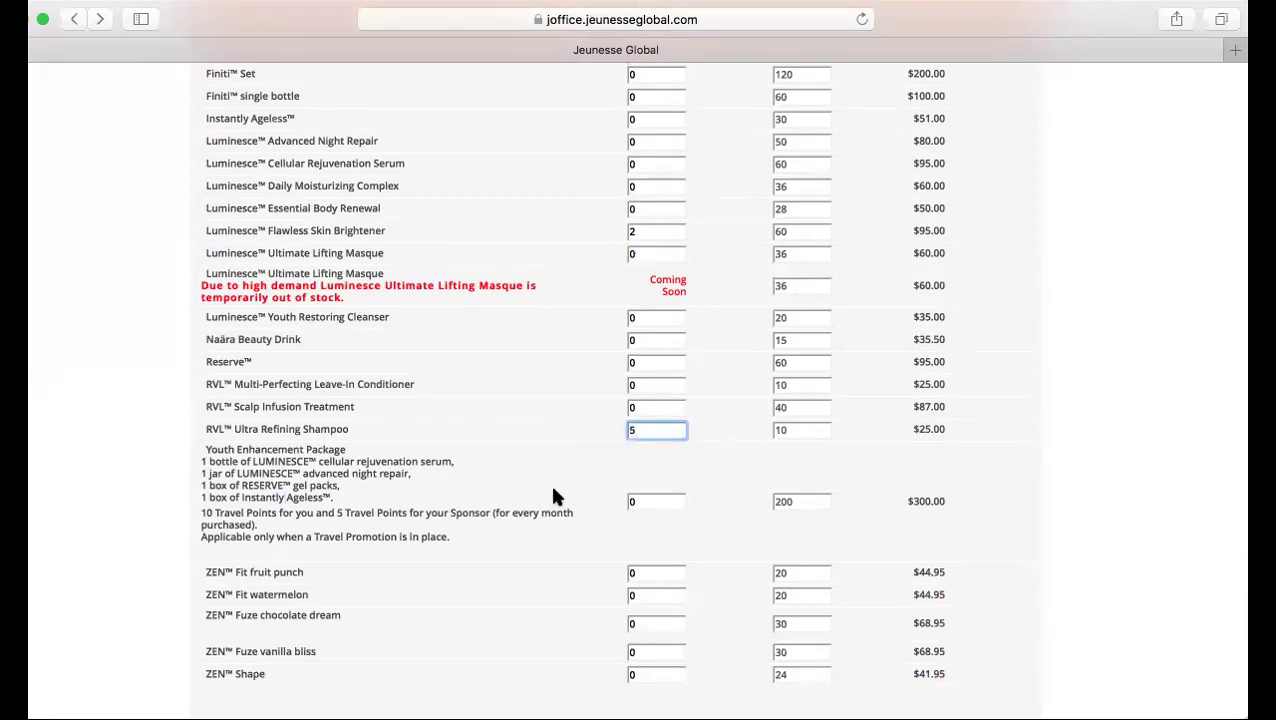
left_click(549, 481)
scroll(549, 481, "down", 5)
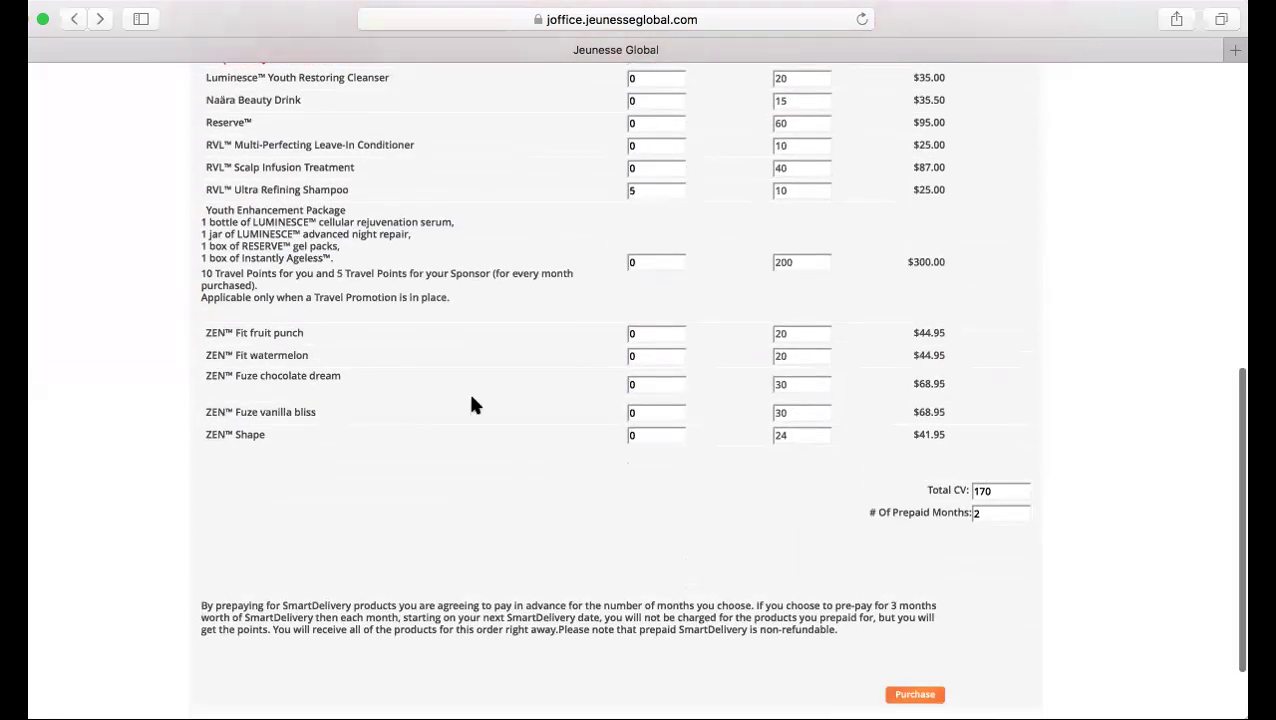
Edit the ZEN Fuze chocolate dream quantity, correcting it after the 12-month maximum alert
left_click(655, 377)
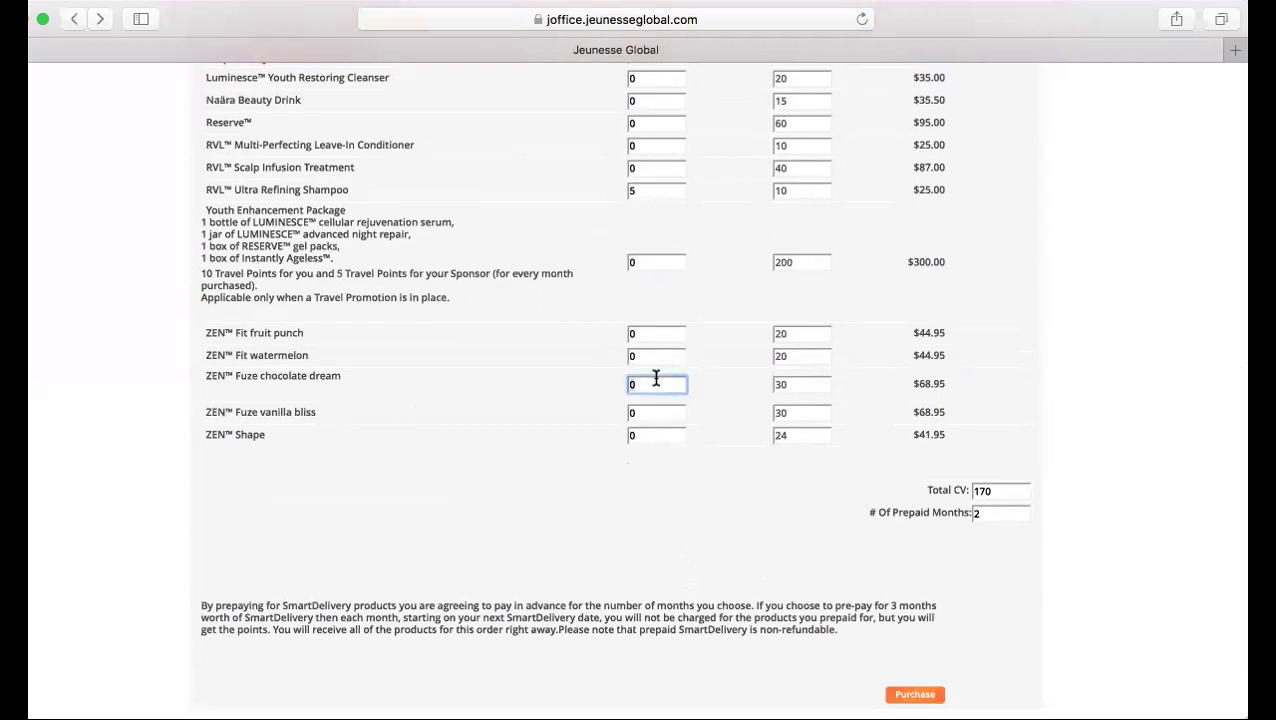
key("BackSpace")
type("1")
left_click(530, 388)
left_click(666, 379)
type("0")
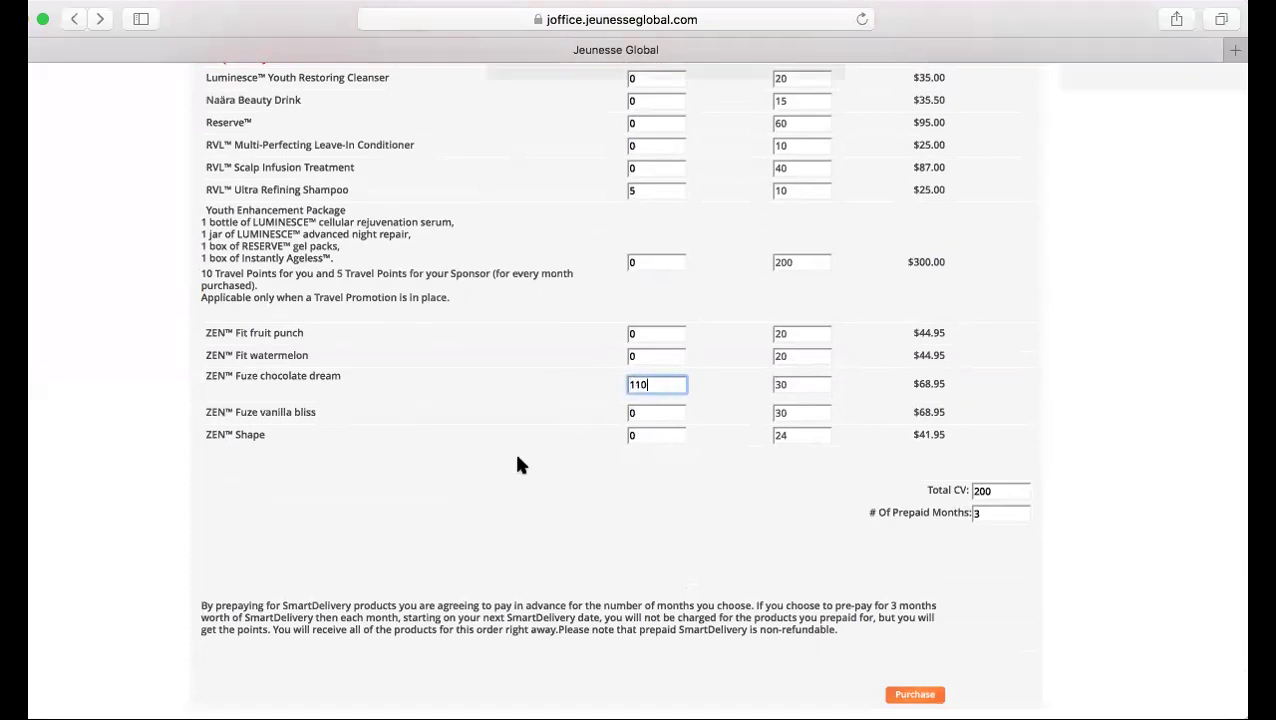
left_click(791, 400)
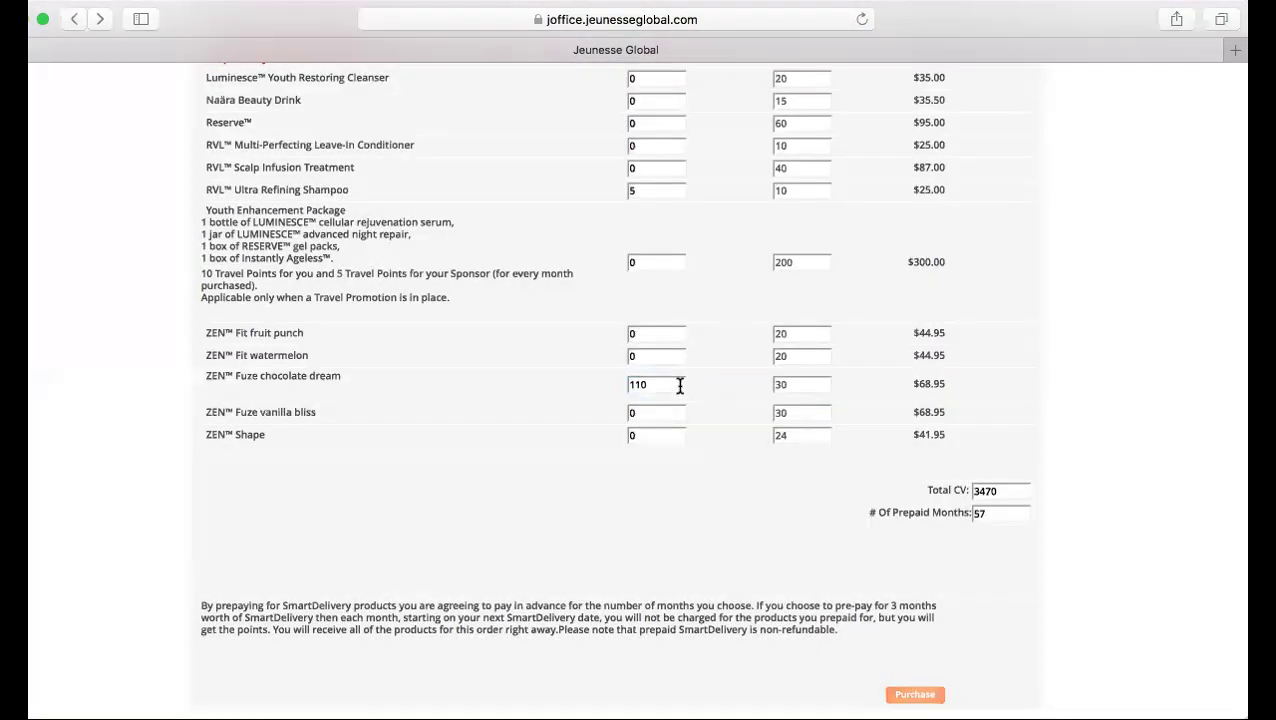
left_click(680, 386)
key("BackSpace")
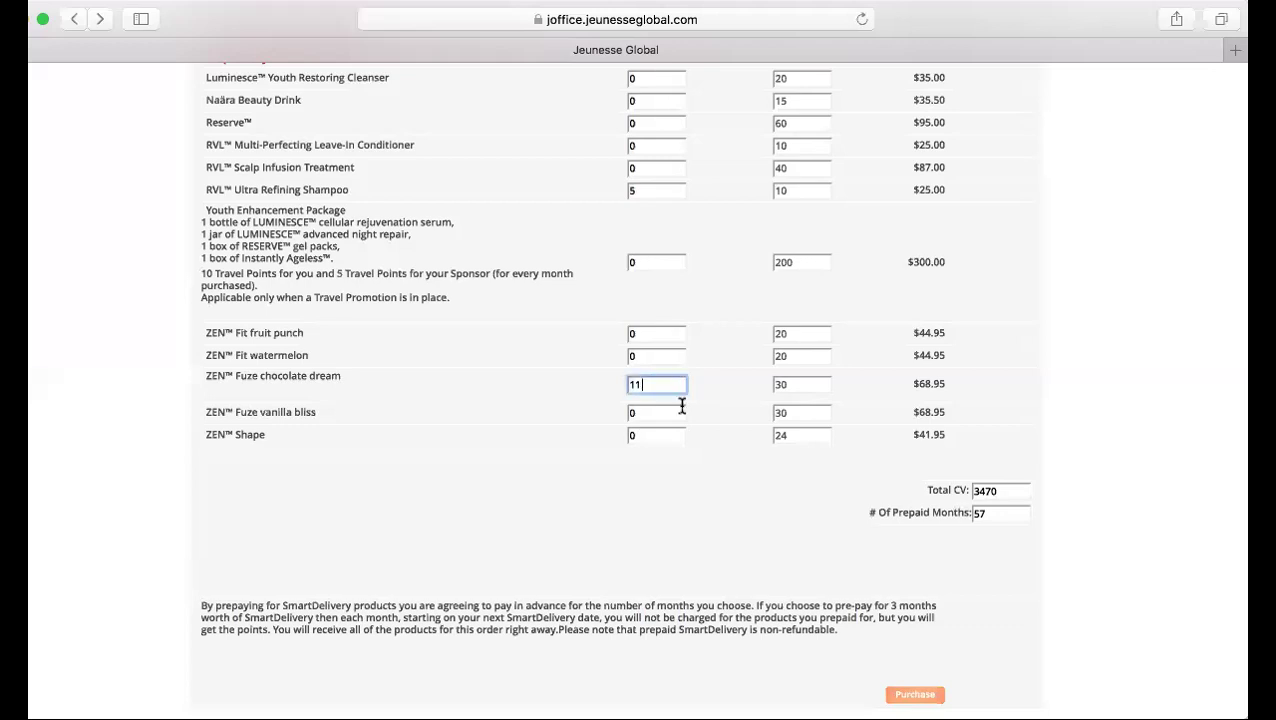
left_click(701, 470)
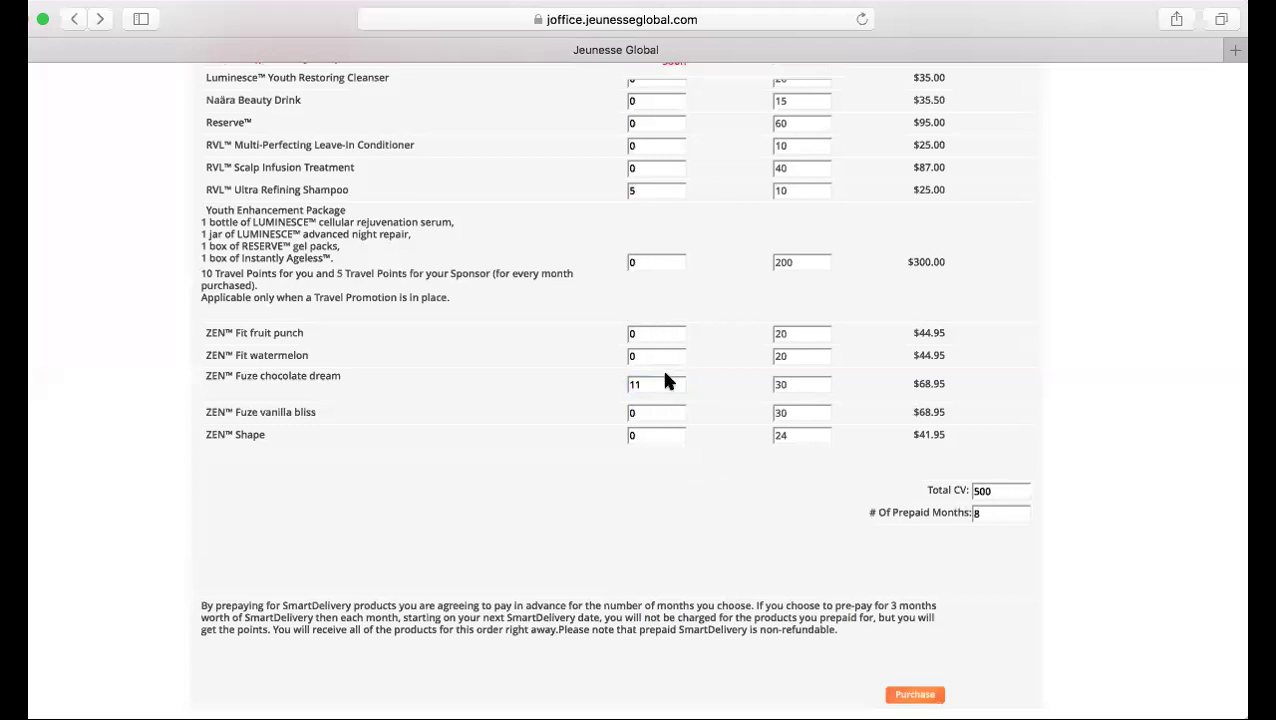
scroll(700, 410, "up", 3)
scroll(707, 416, "down", 2)
scroll(900, 460, "down", 1)
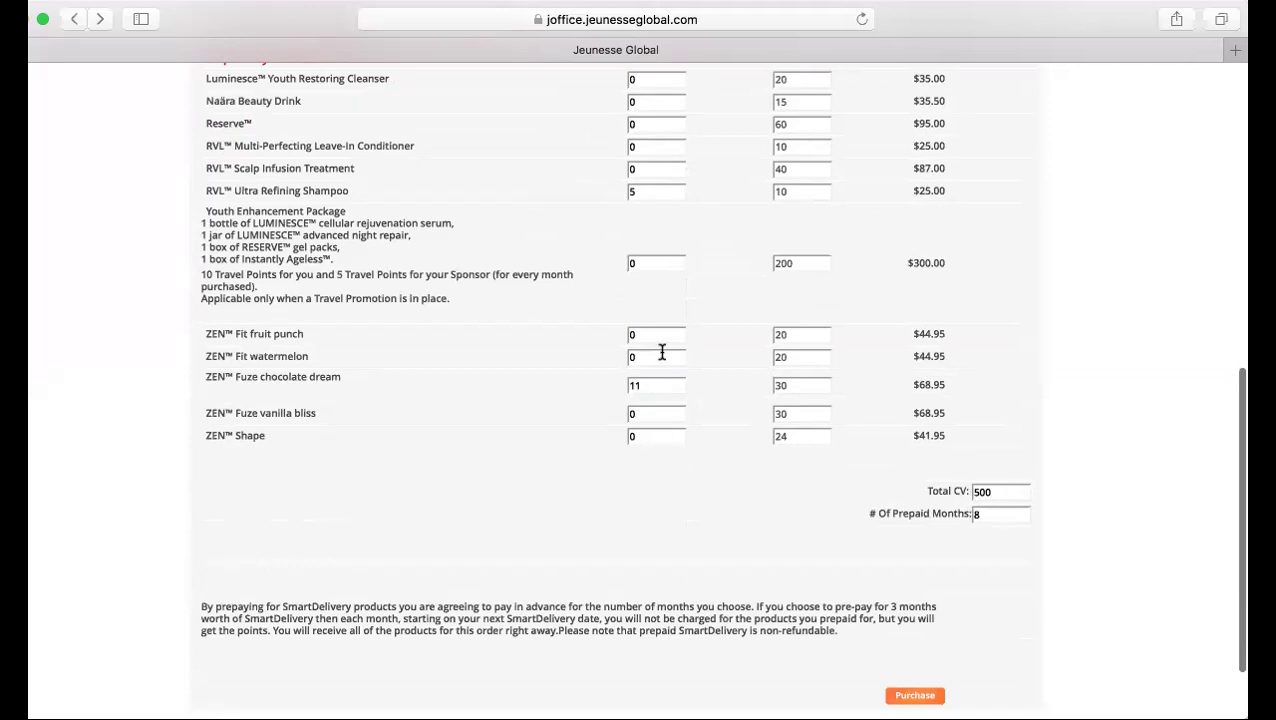
scroll(661, 345, "up", 5)
scroll(658, 333, "up", 3)
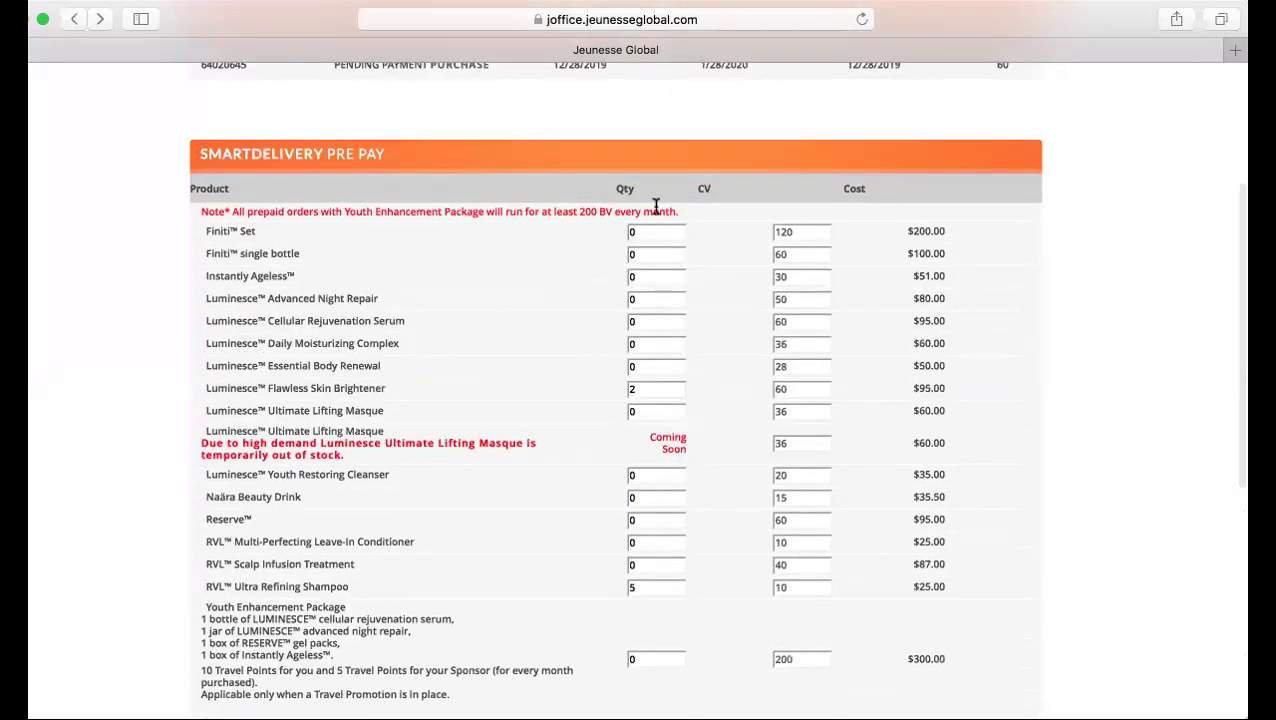
Set the Finiti Set quantity to 6 and dismiss the 12-month maximum alert
left_click(656, 232)
key("BackSpace")
type("6")
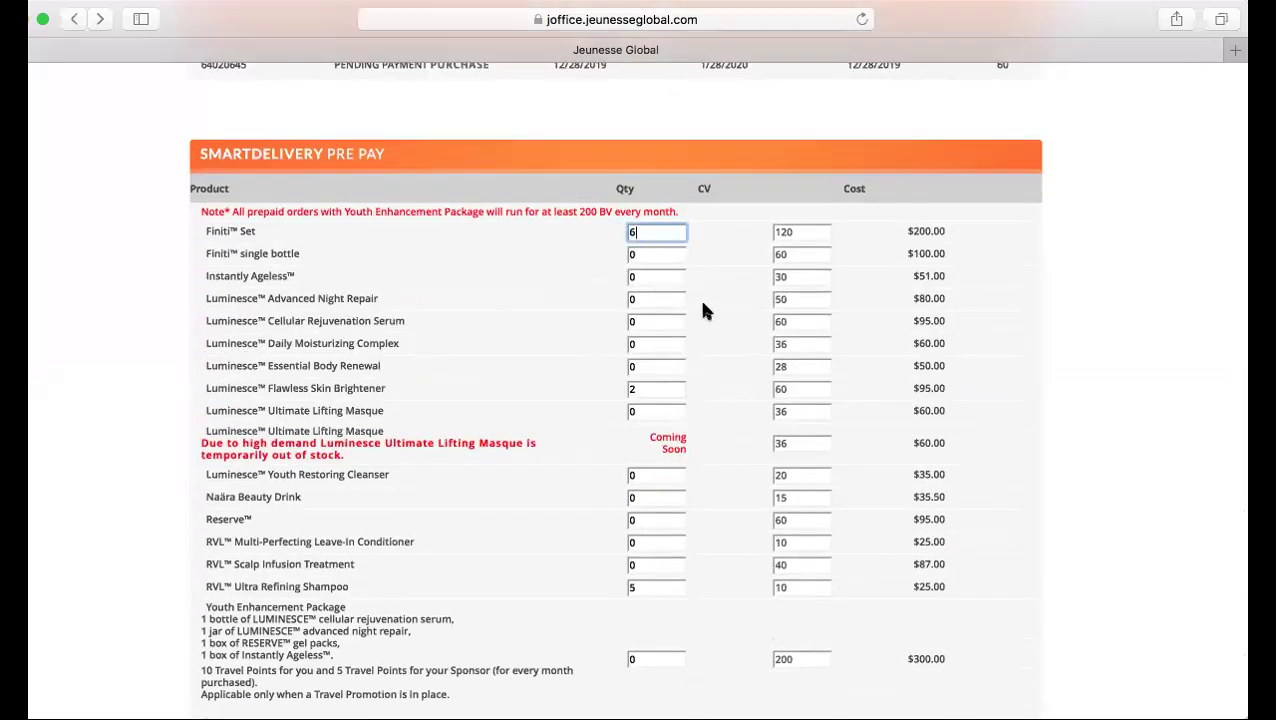
left_click(790, 401)
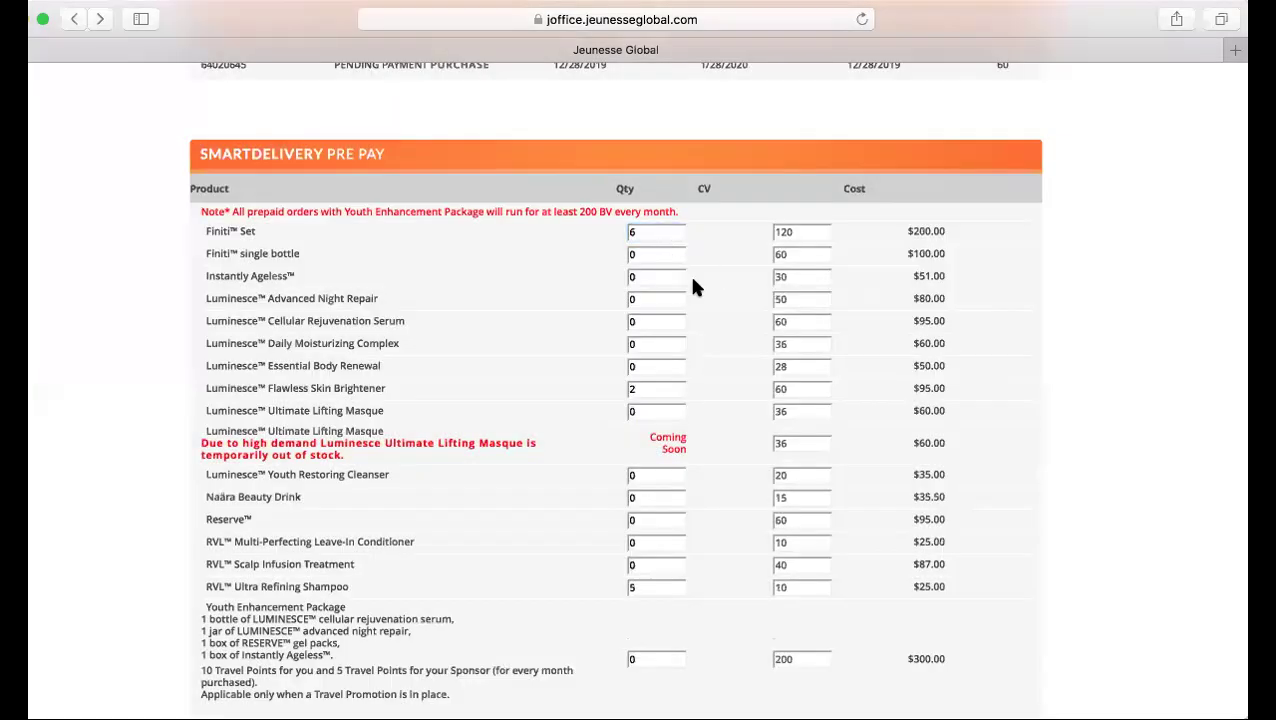
scroll(725, 350, "down", 10)
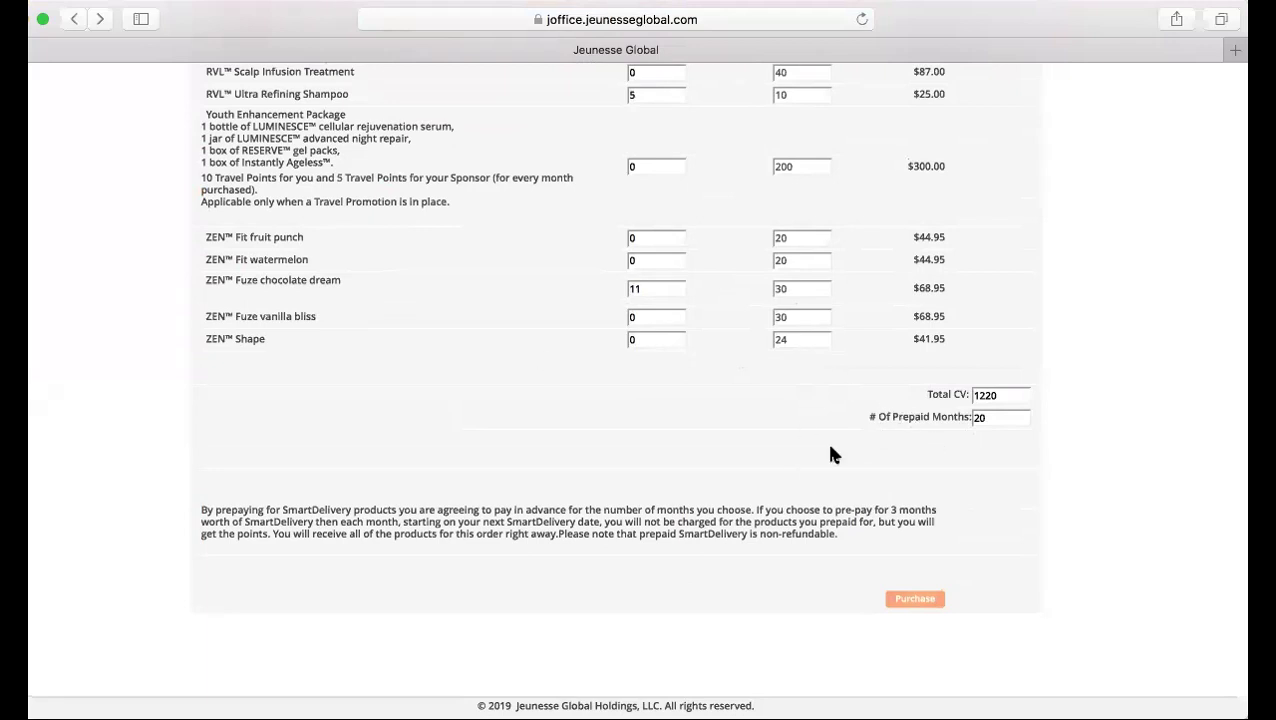
scroll(491, 438, "up", 2)
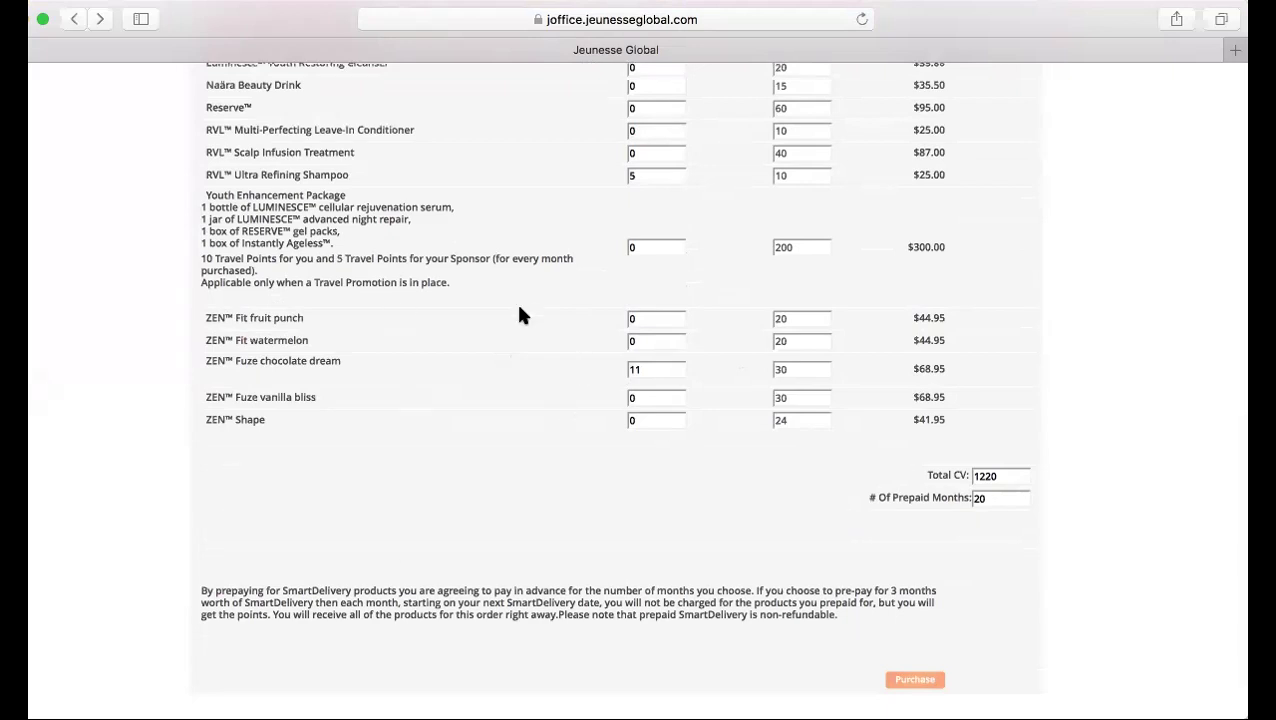
scroll(519, 316, "up", 5)
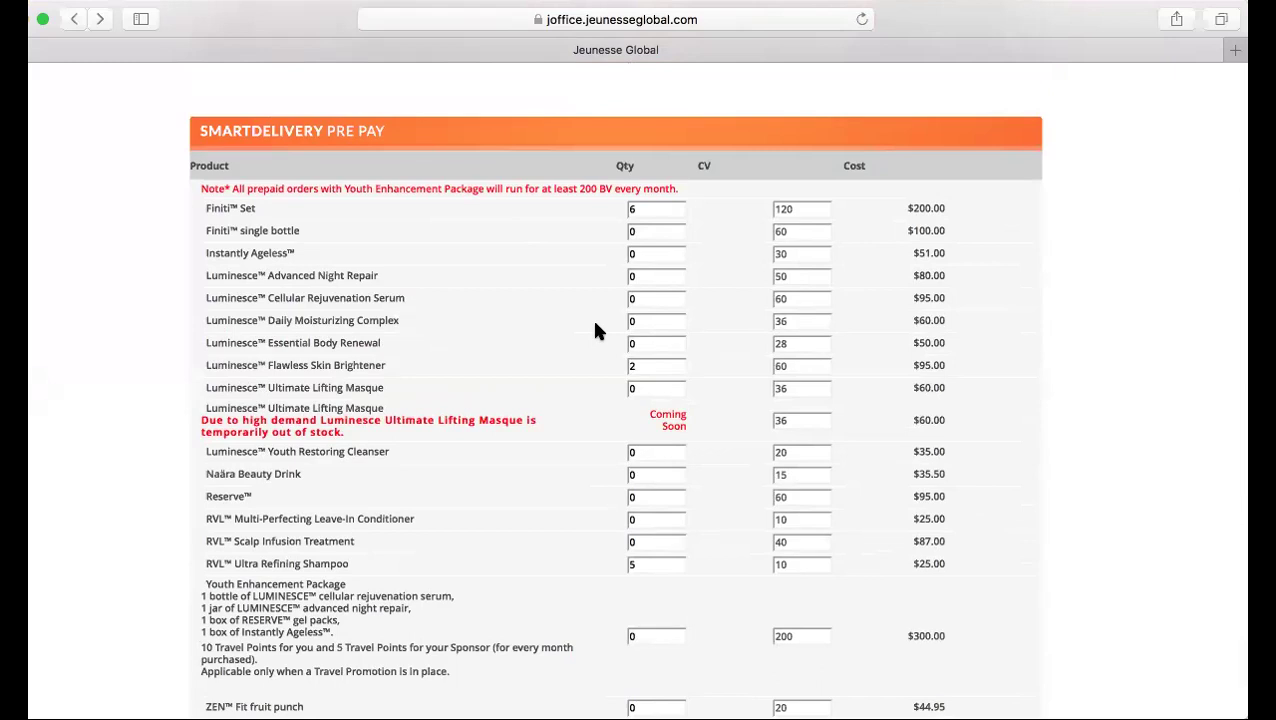
scroll(606, 373, "down", 5)
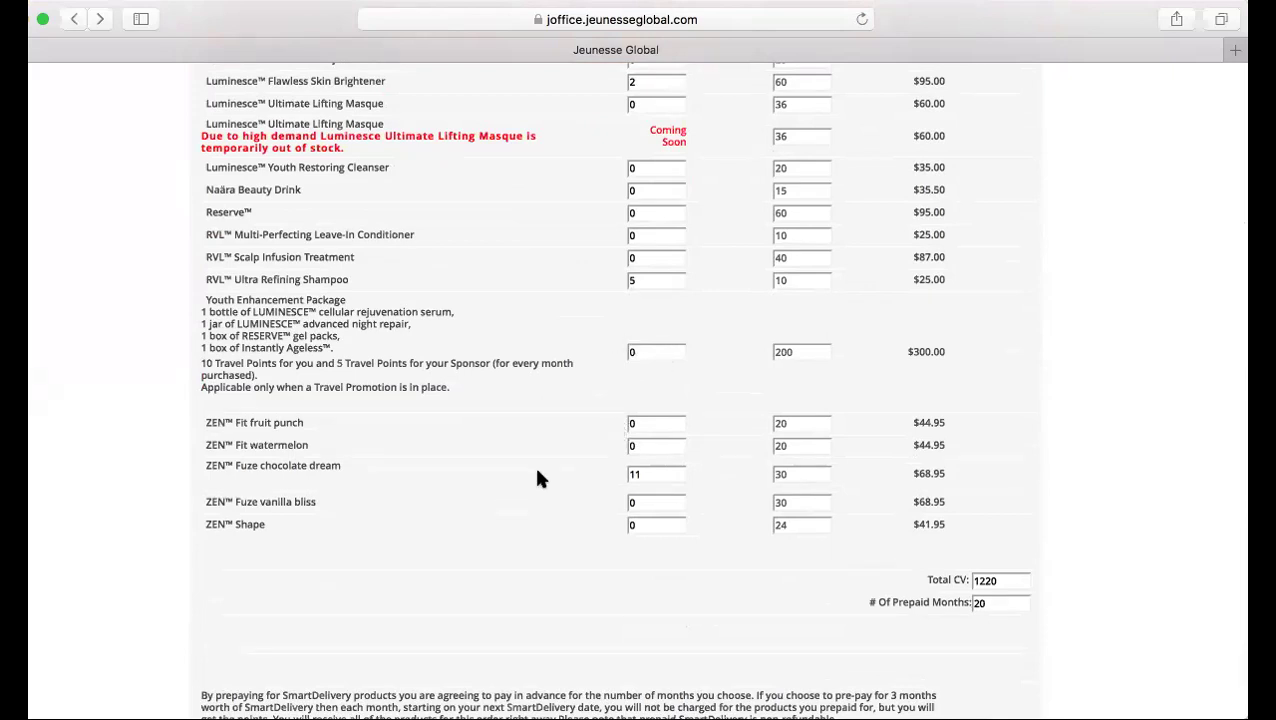
scroll(561, 427, "down", 4)
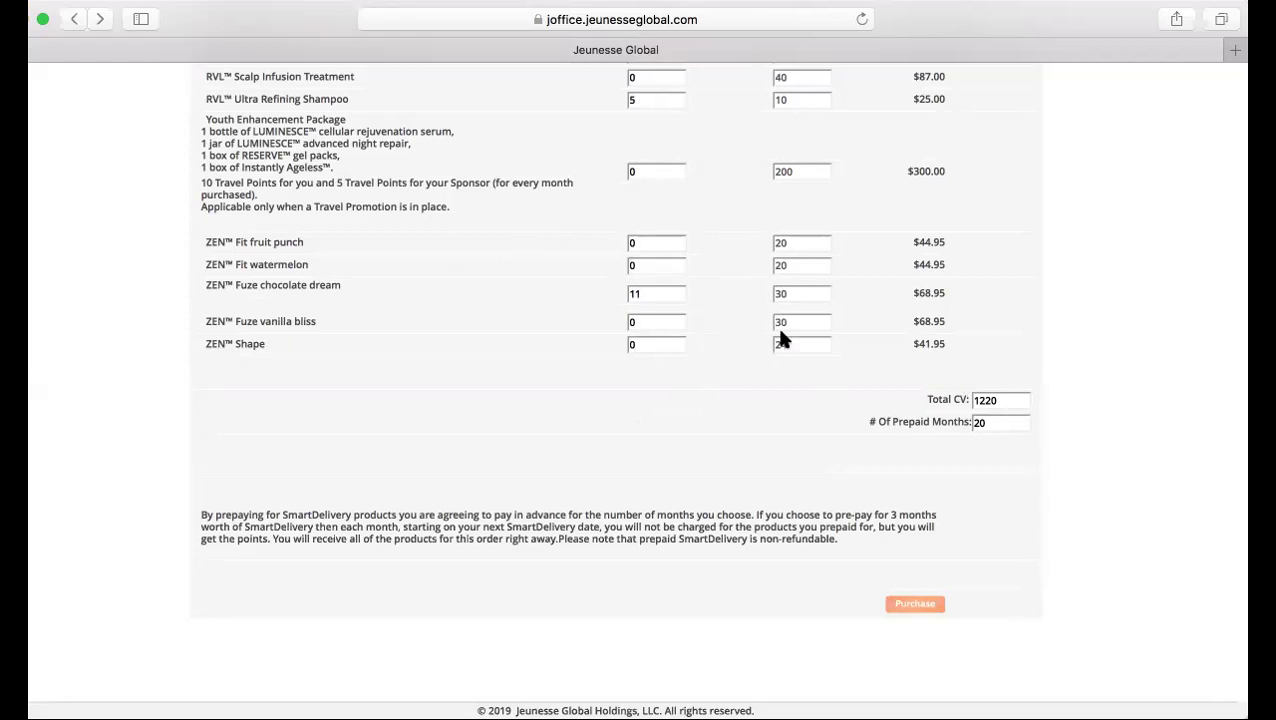
scroll(551, 302, "up", 4)
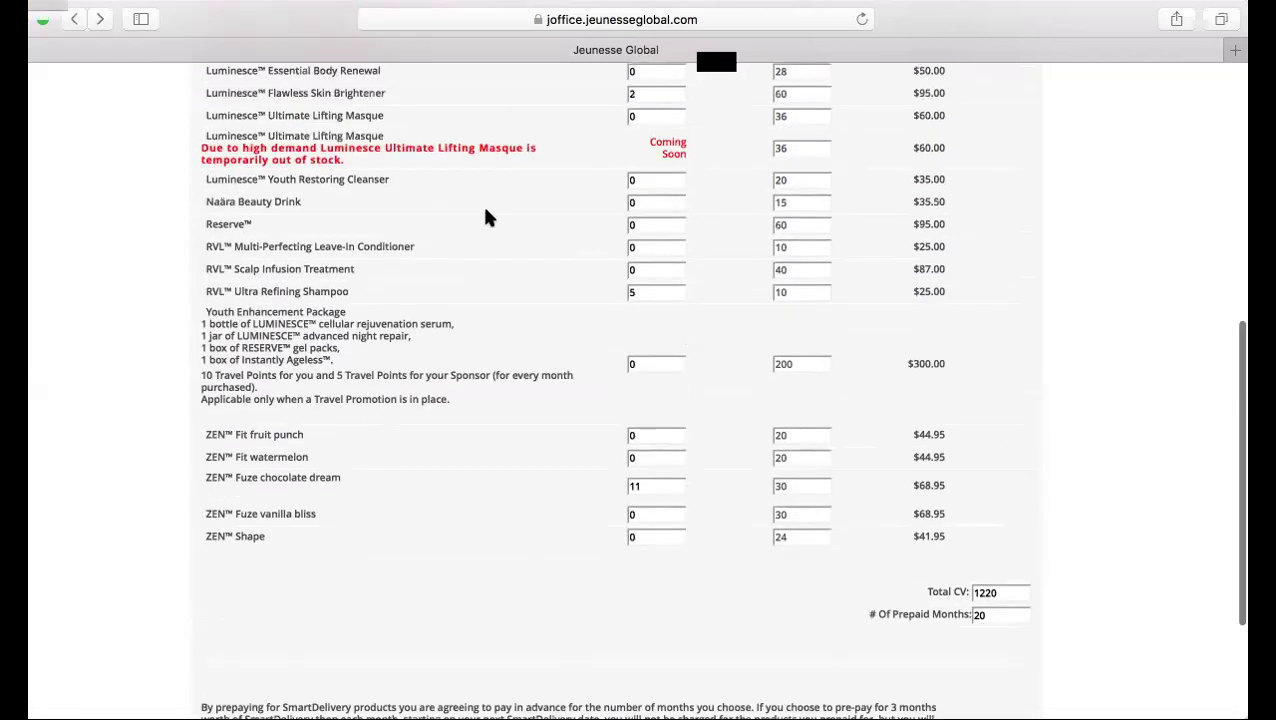
scroll(474, 231, "up", 3)
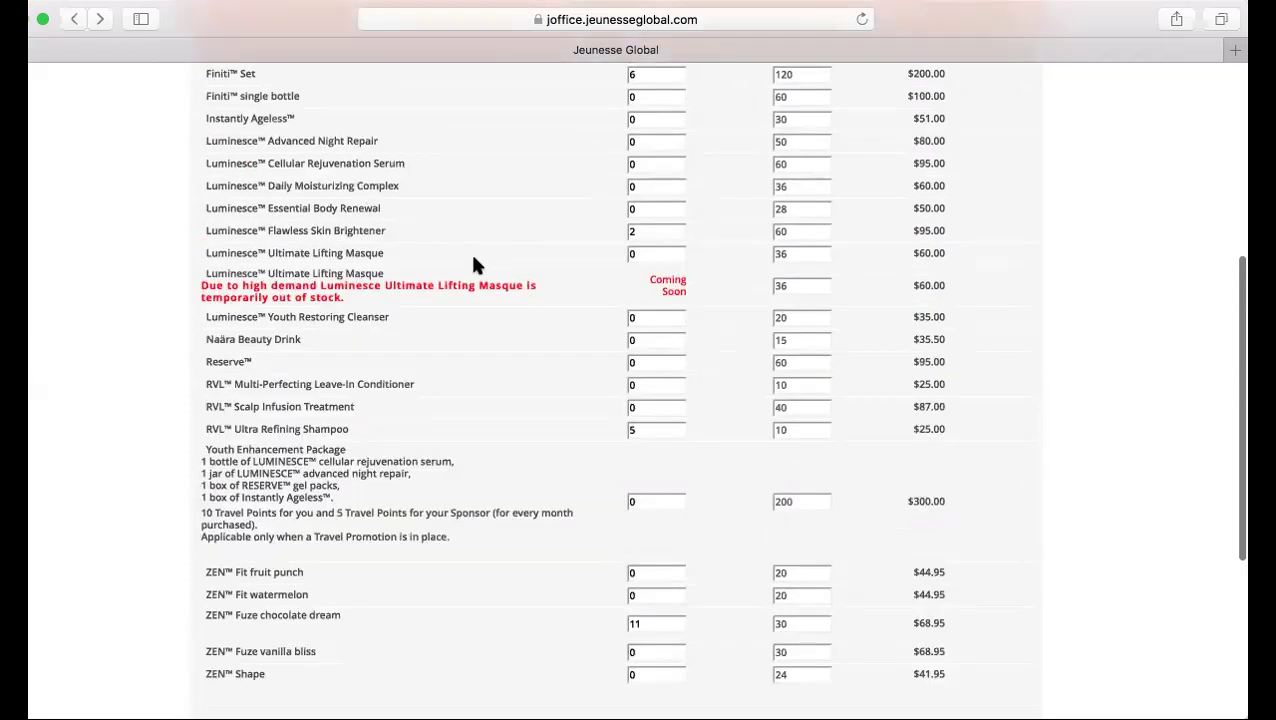
scroll(450, 340, "down", 2)
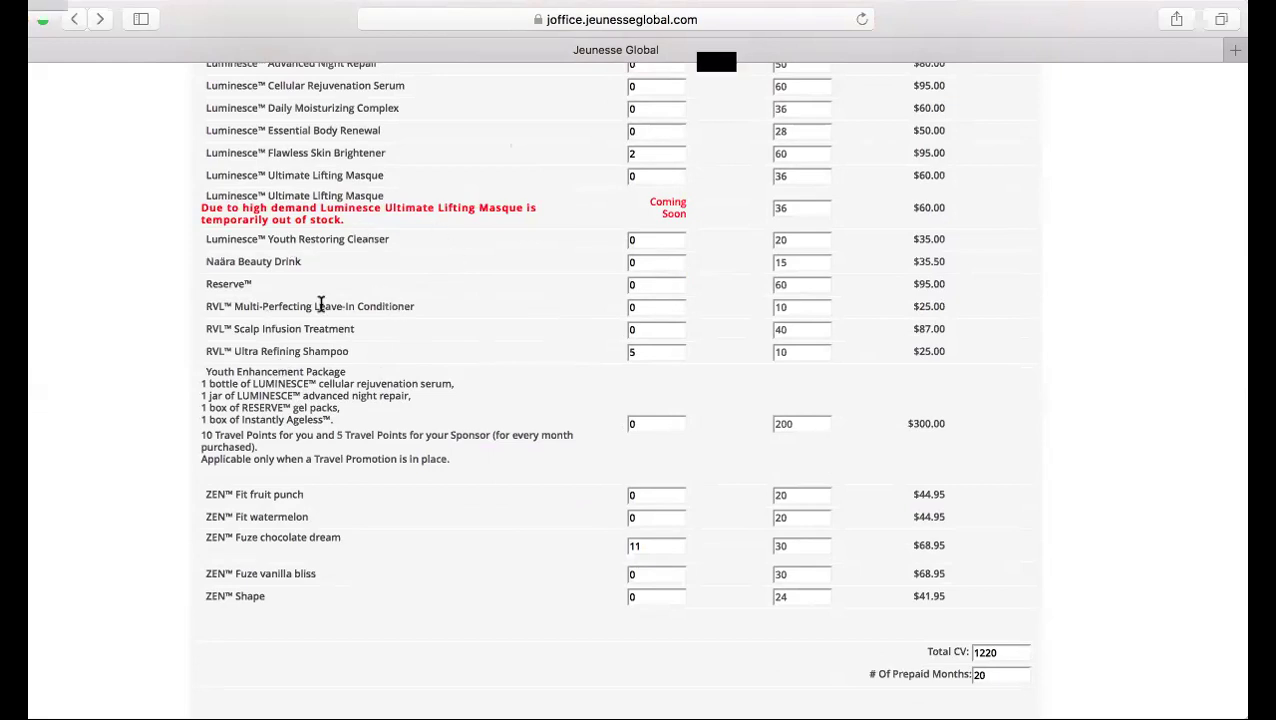
scroll(380, 235, "up", 1)
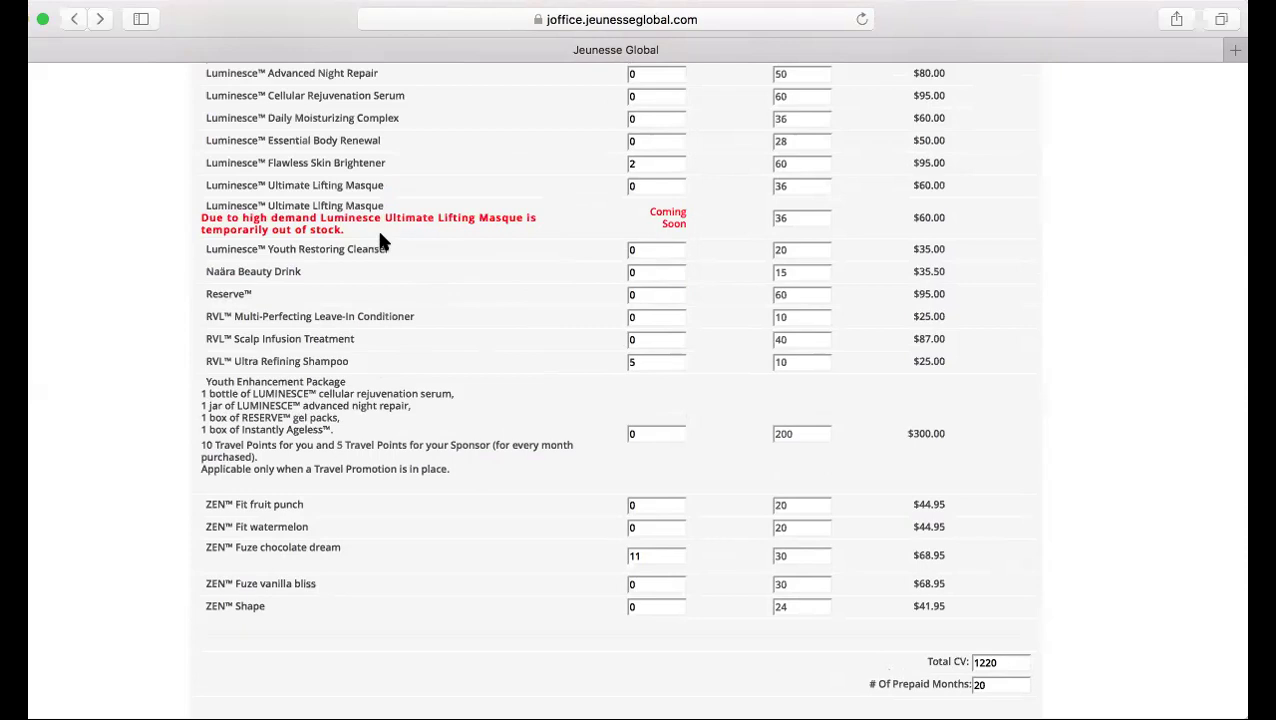
scroll(548, 215, "up", 10)
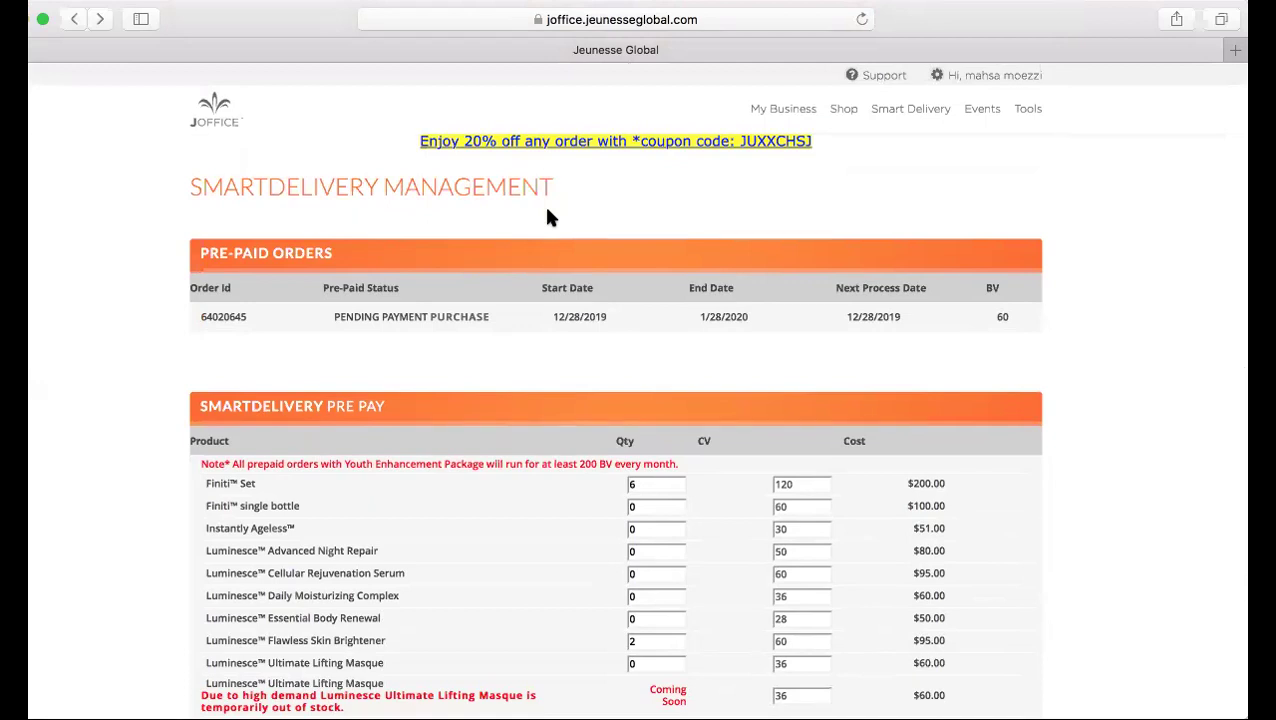
Open Events Calendar from the Events menu to see December 2019 global events
mouse_move(990, 104)
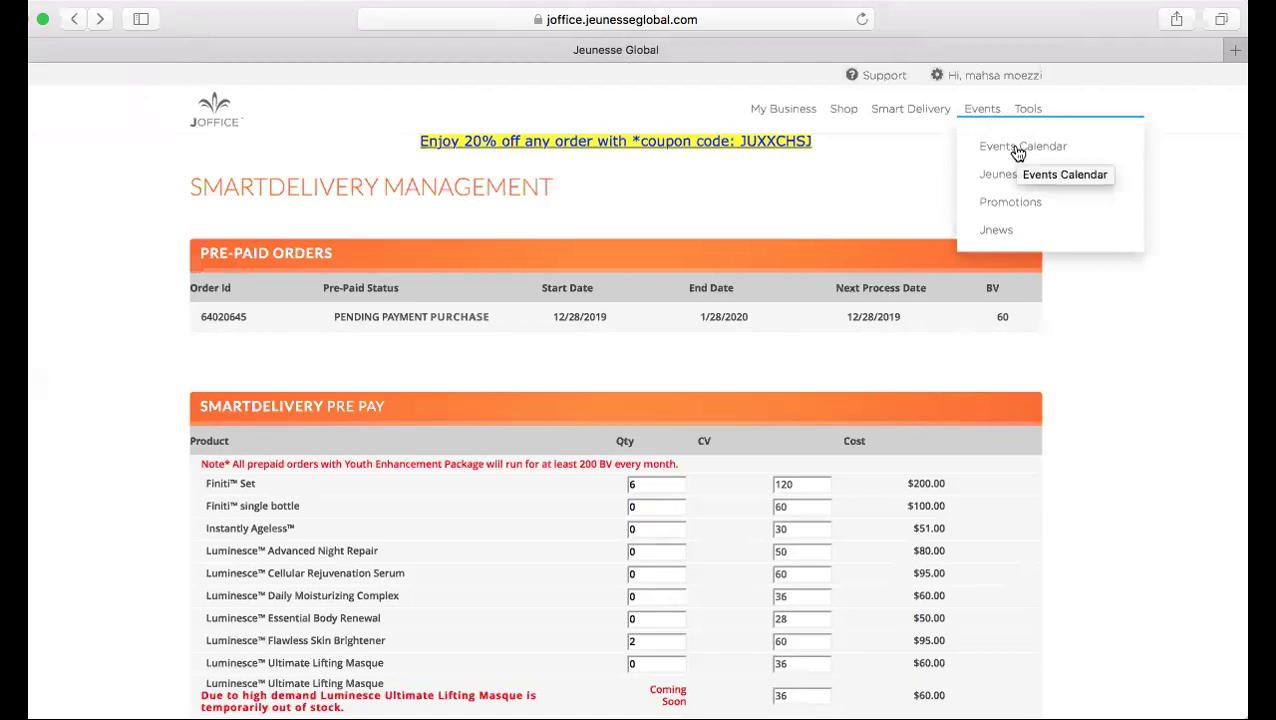
left_click(1018, 150)
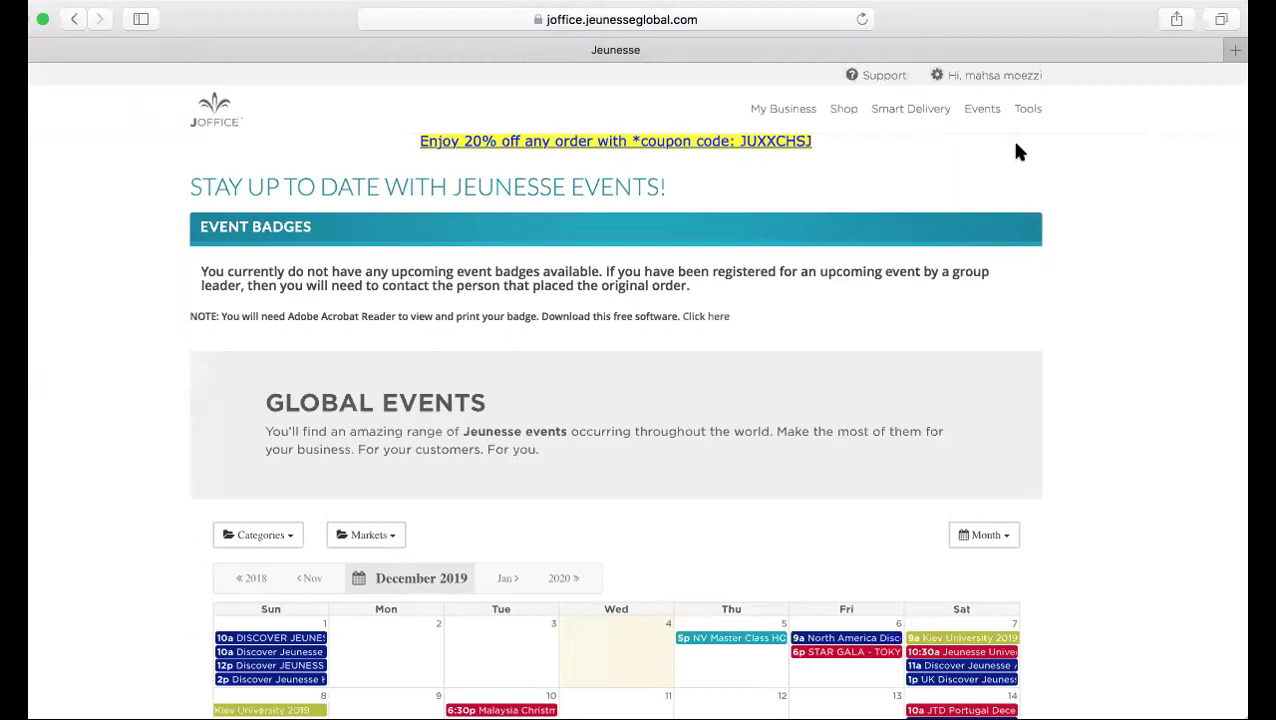
scroll(1097, 421, "down", 3)
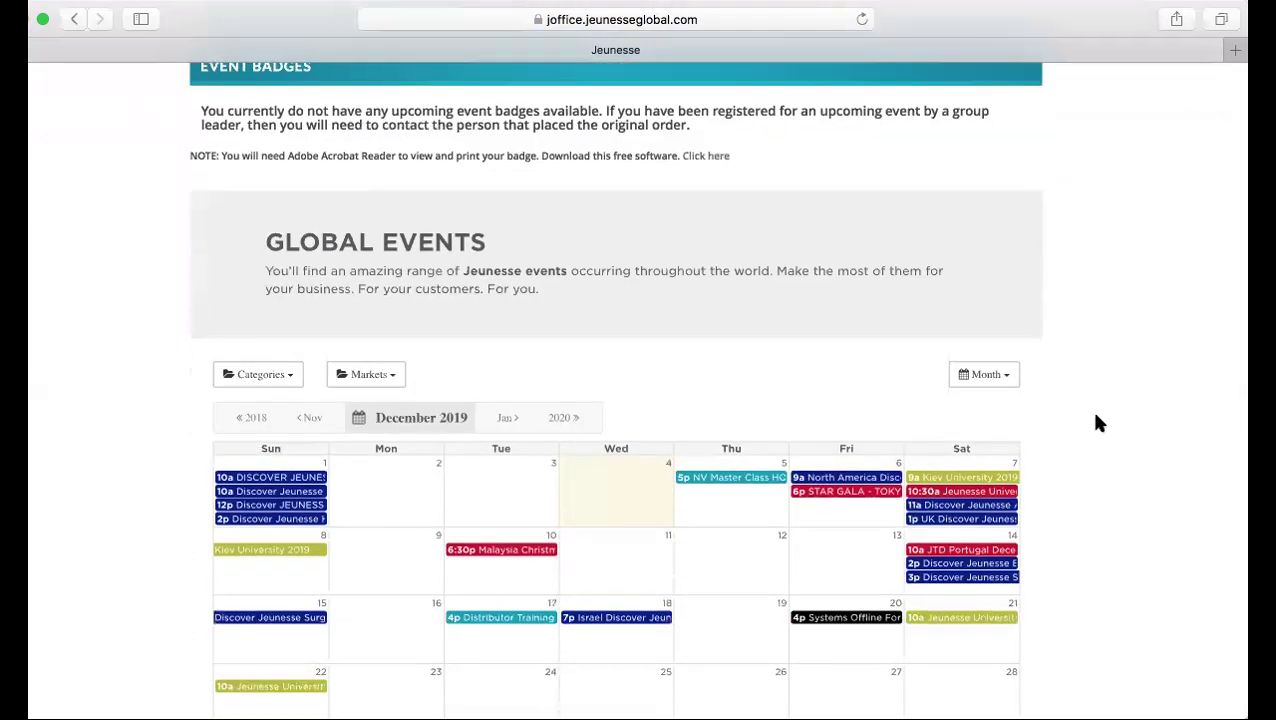
scroll(1097, 423, "down", 2)
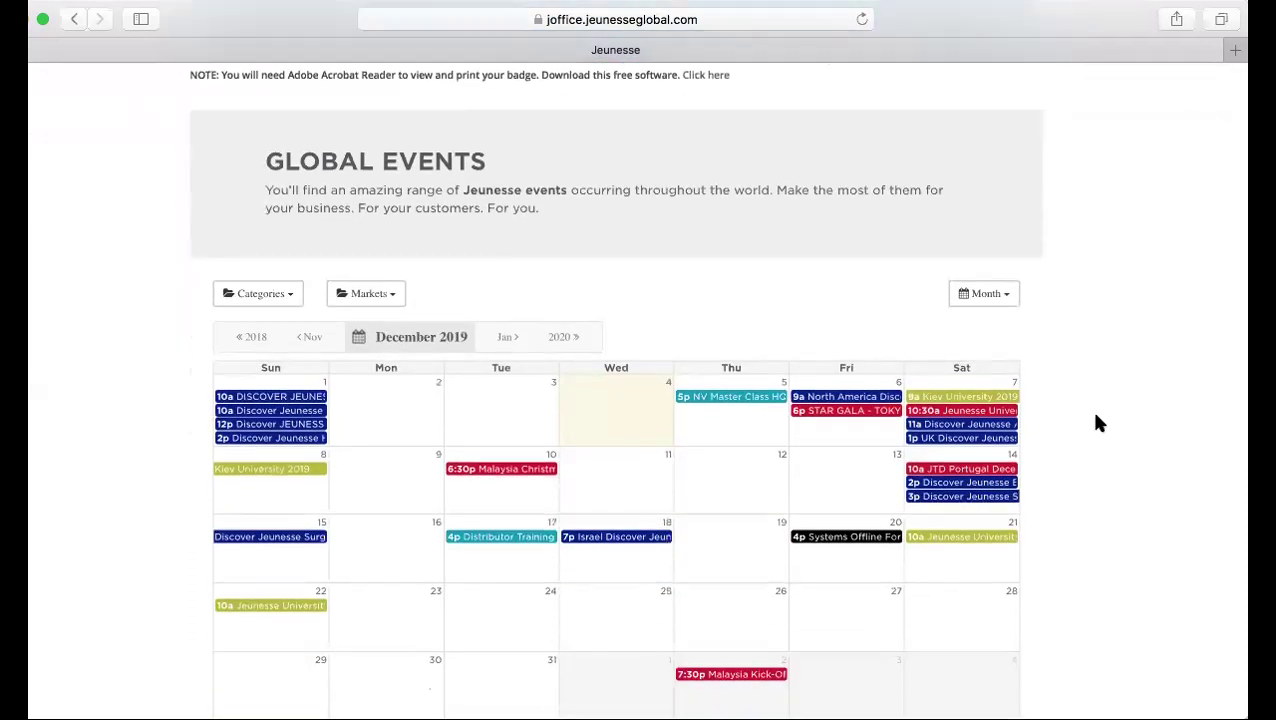
scroll(1097, 423, "down", 1)
scroll(1097, 423, "down", 1)
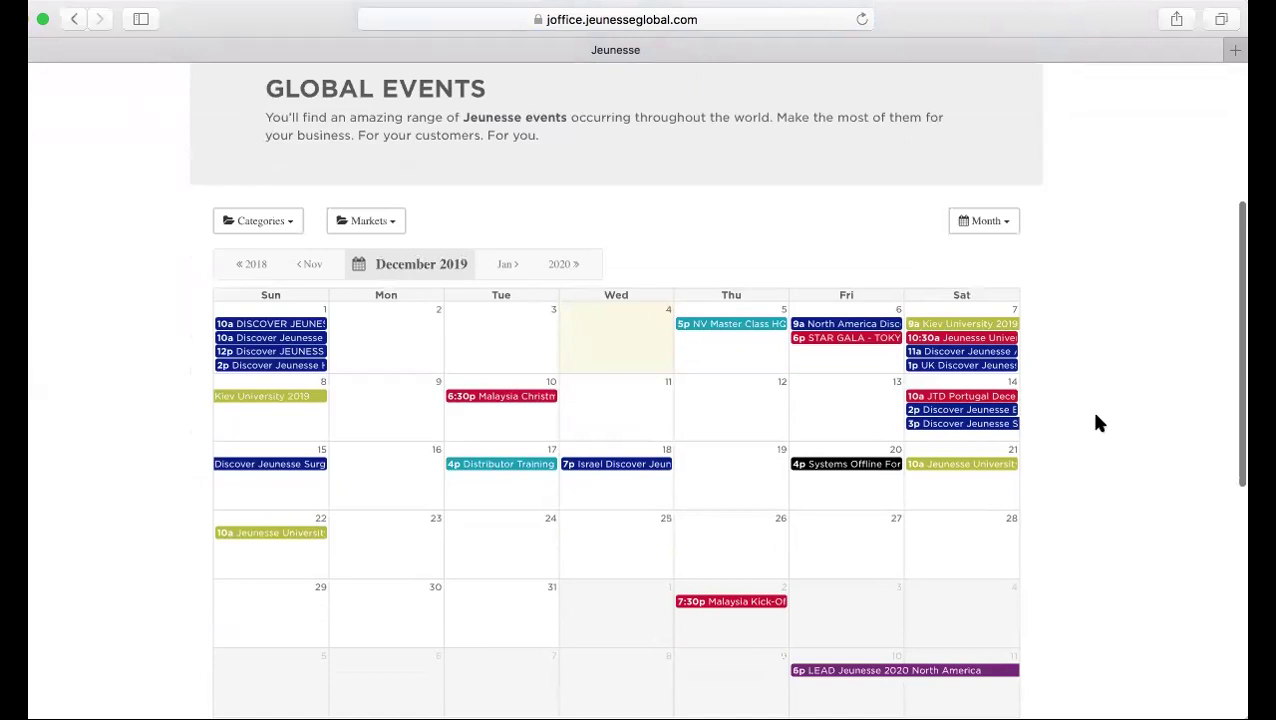
scroll(1096, 422, "up", 1)
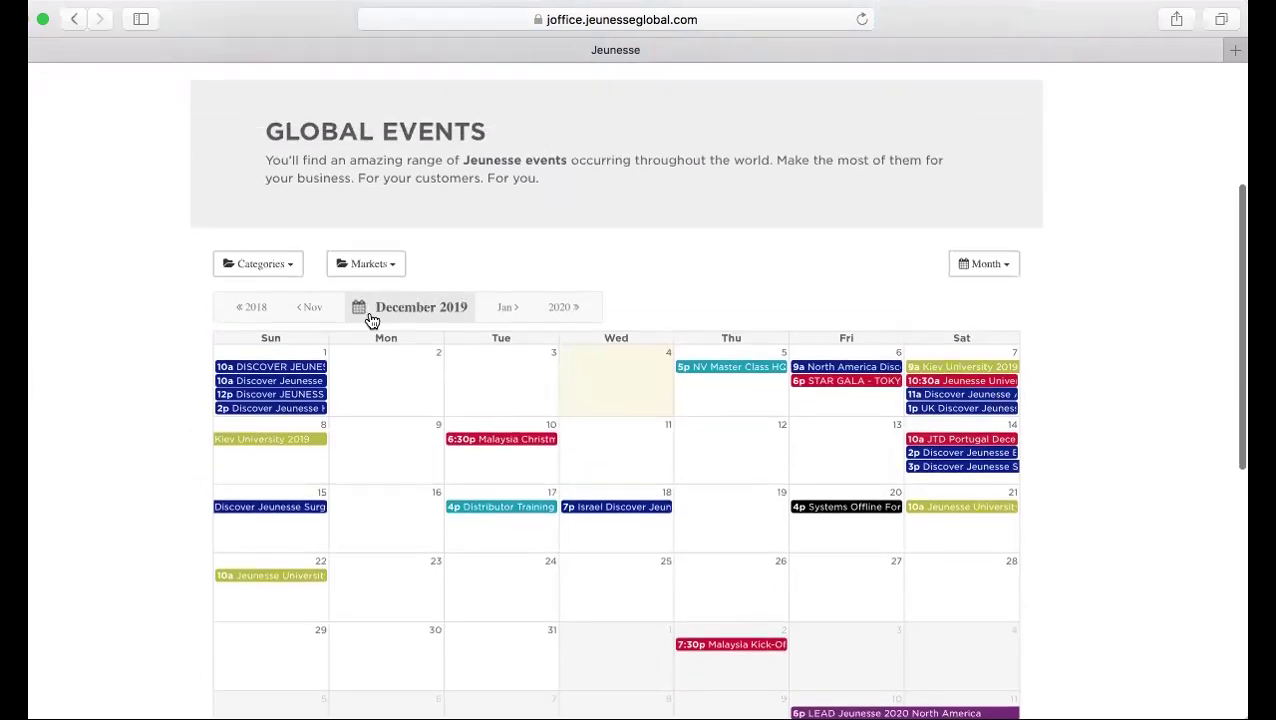
scroll(643, 412, "down", 4)
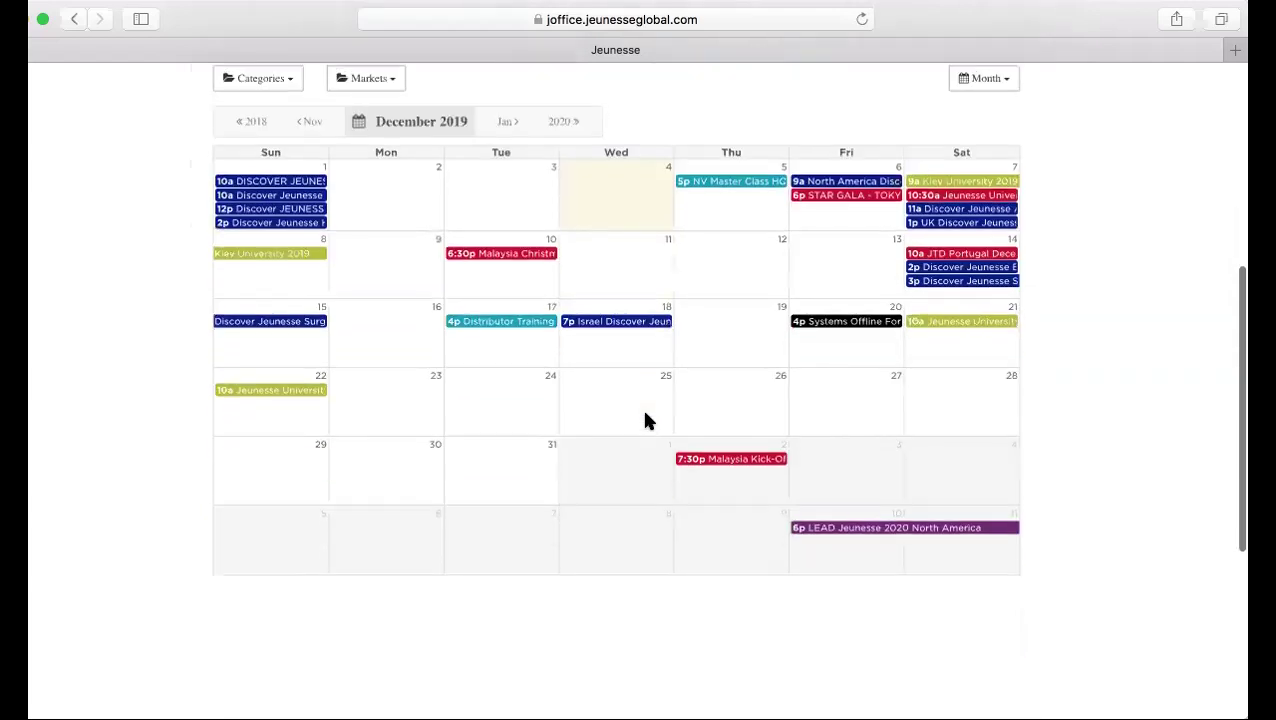
scroll(670, 390, "up", 3)
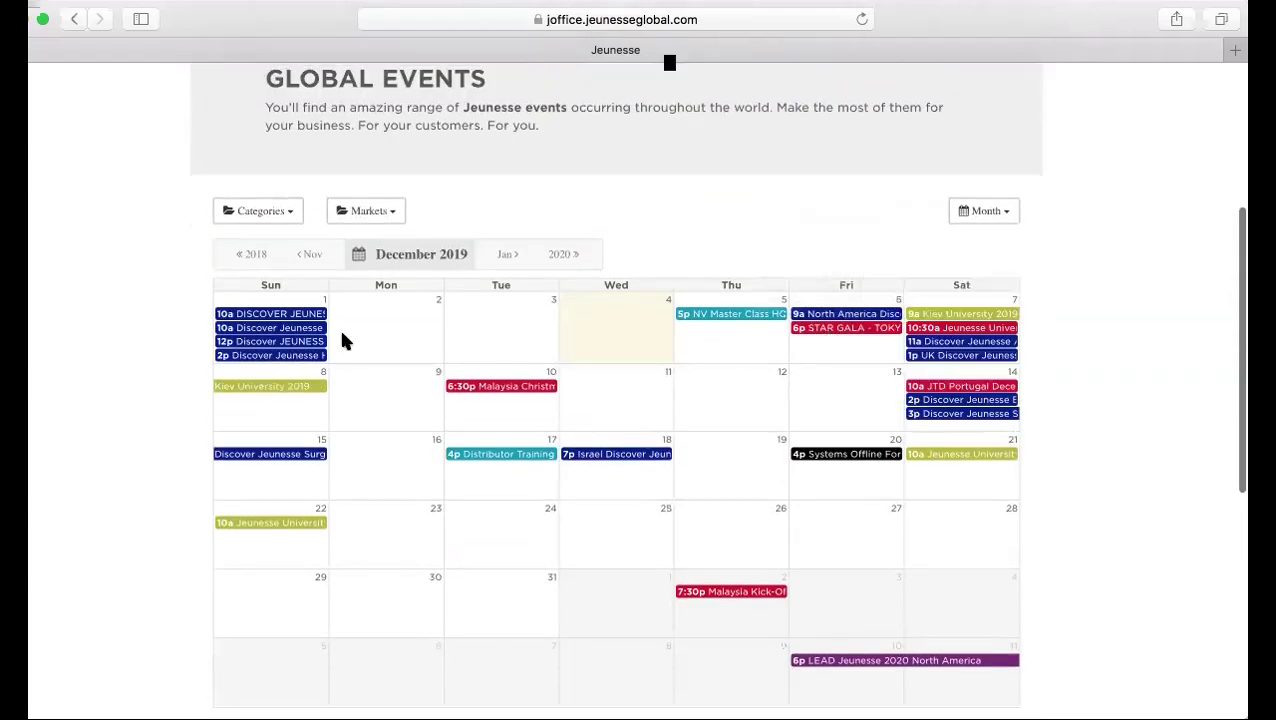
scroll(820, 370, "up", 1)
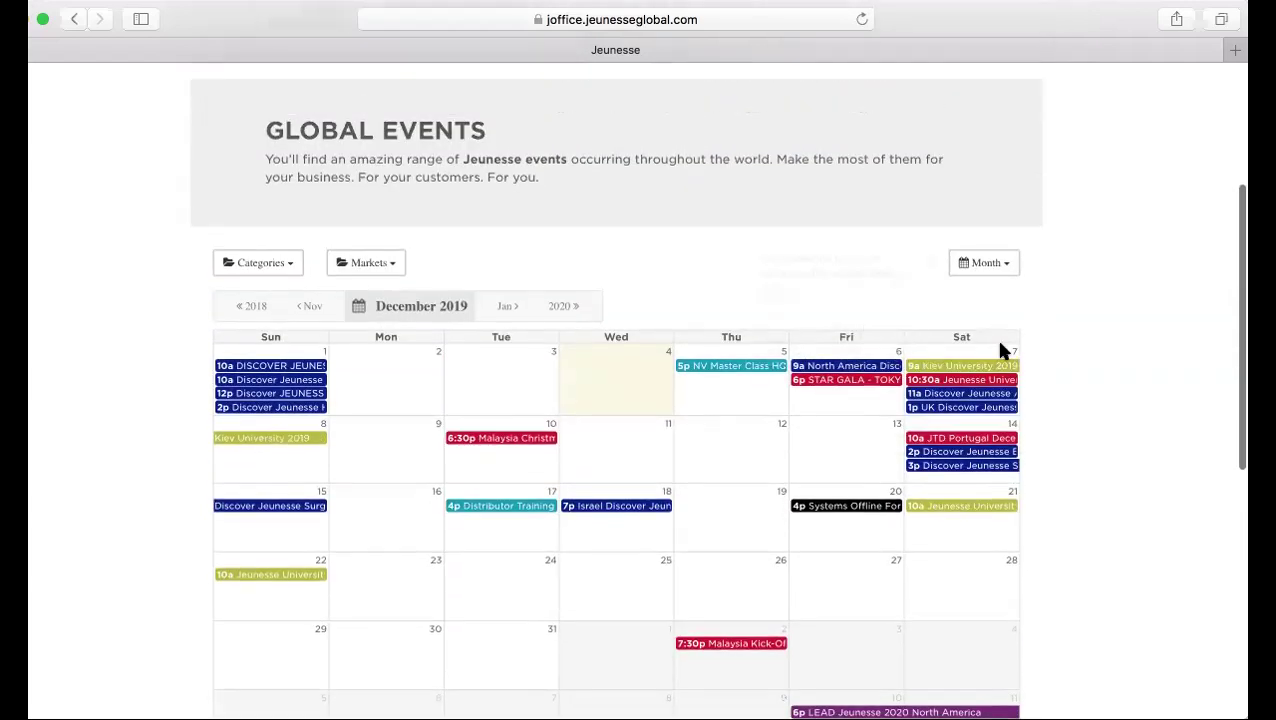
Show the Kiev University 2019 details: Dec 7–8 at Mercure Congress Center
mouse_move(965, 380)
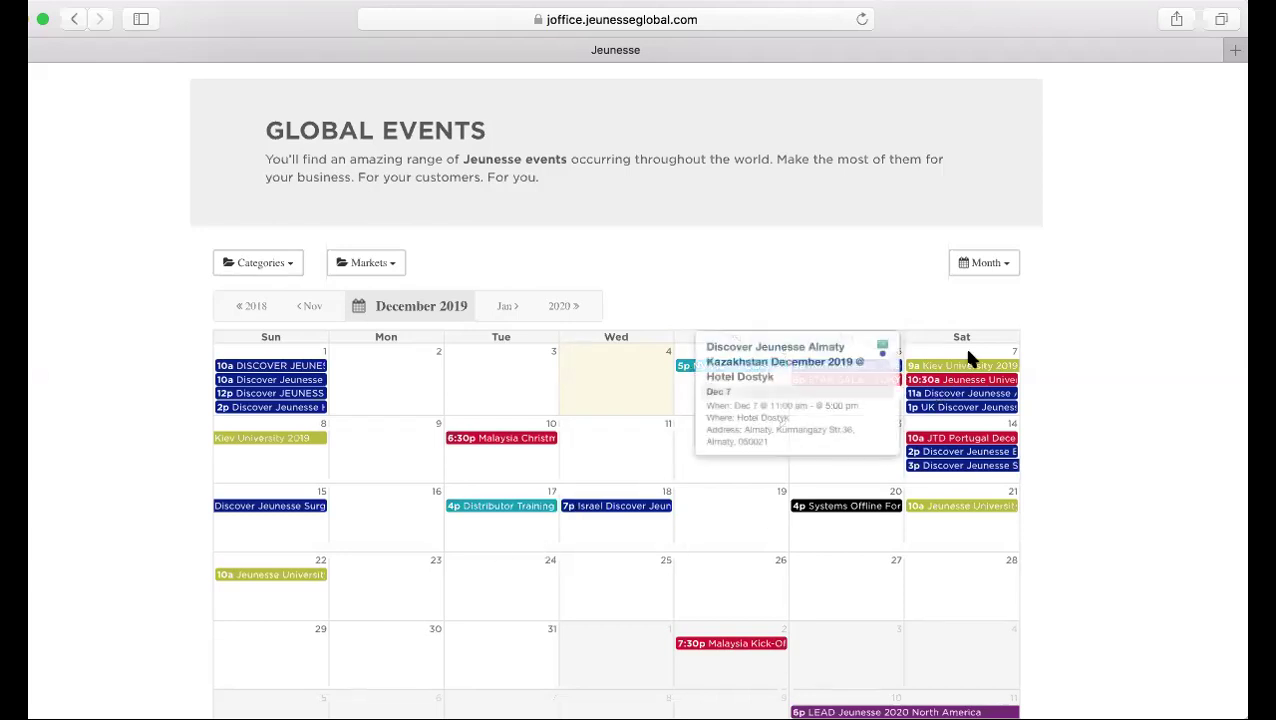
mouse_move(952, 370)
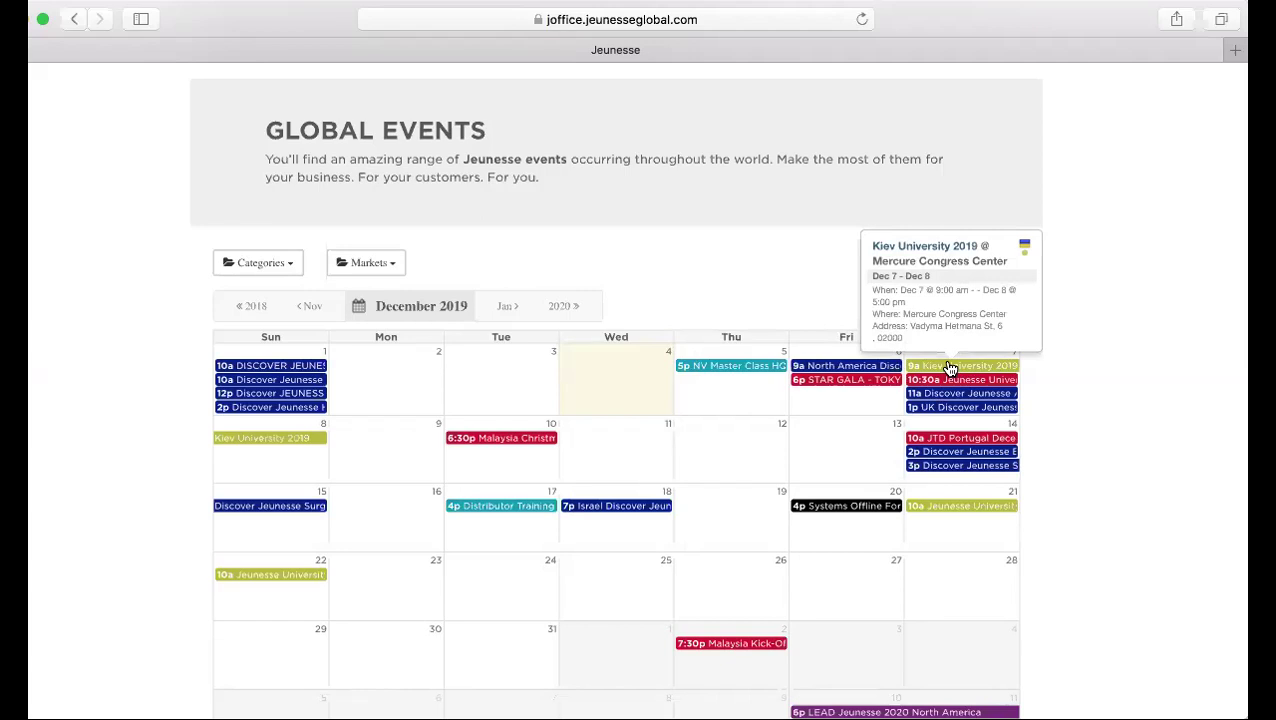
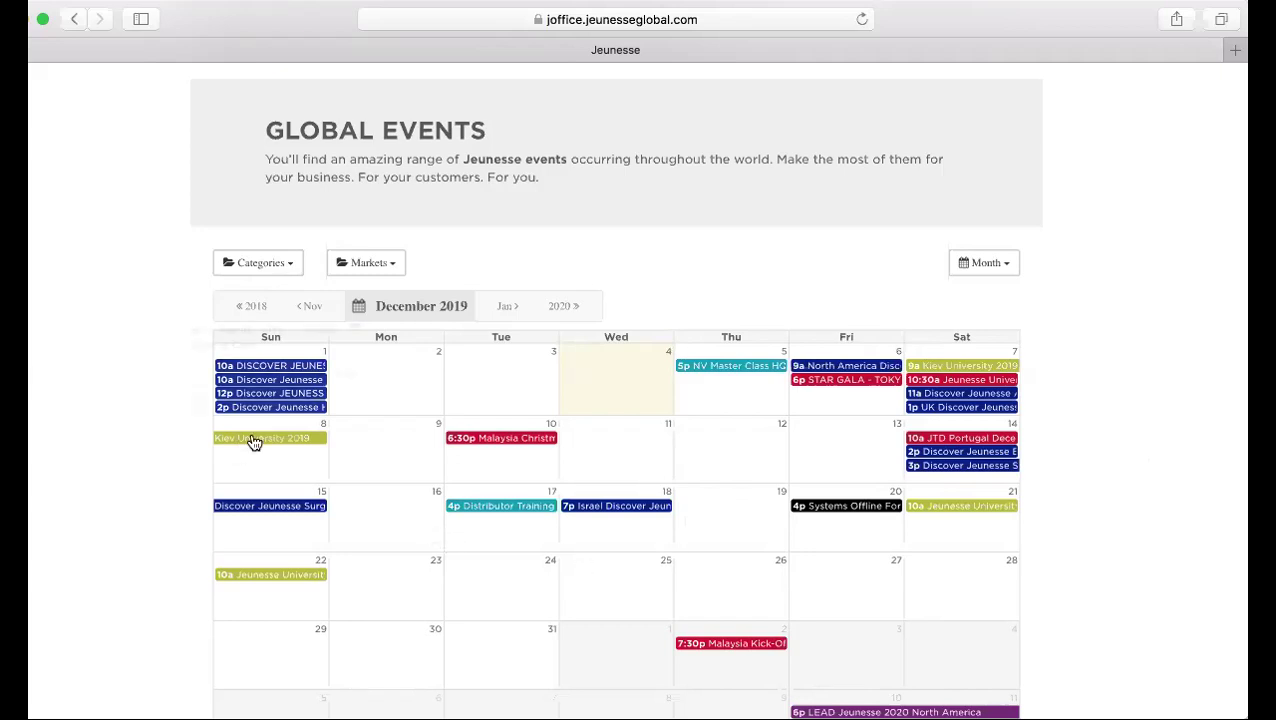
Show the event categories list and preview the LEAD Jeunesse 2020 North America event details
mouse_move(490, 446)
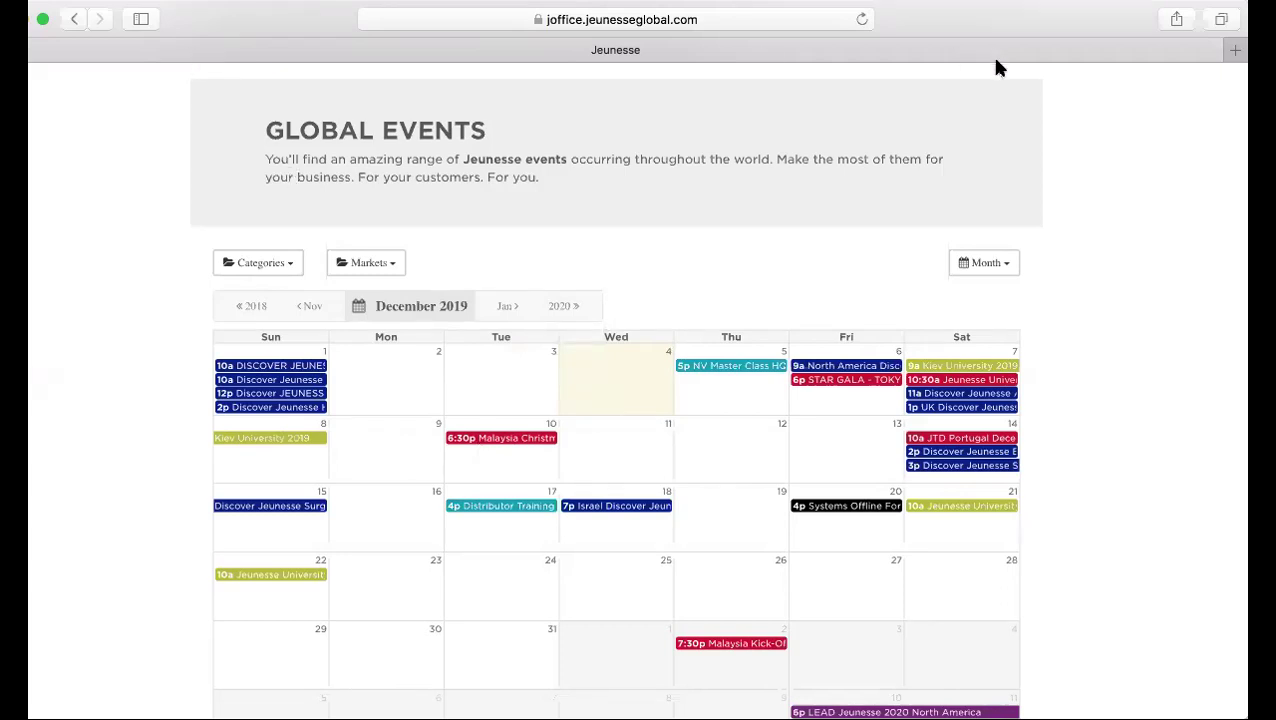
left_click(288, 265)
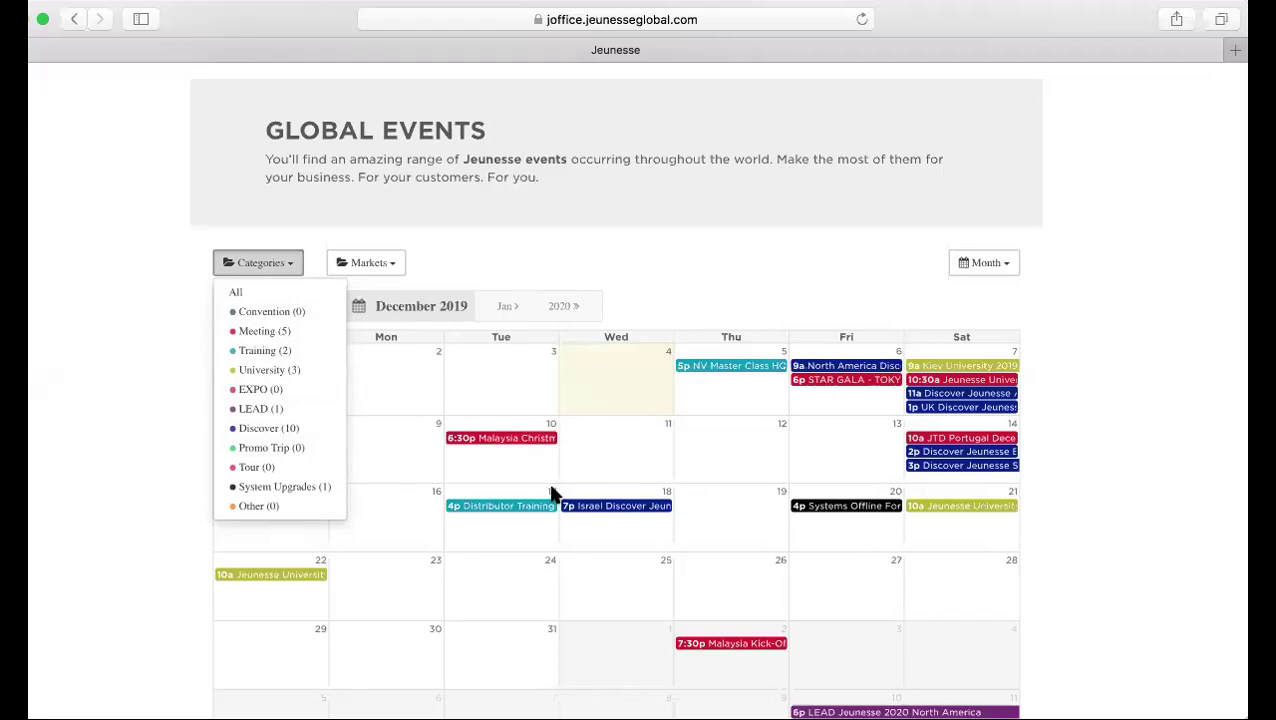
mouse_move(605, 510)
scroll(752, 497, "down", 1)
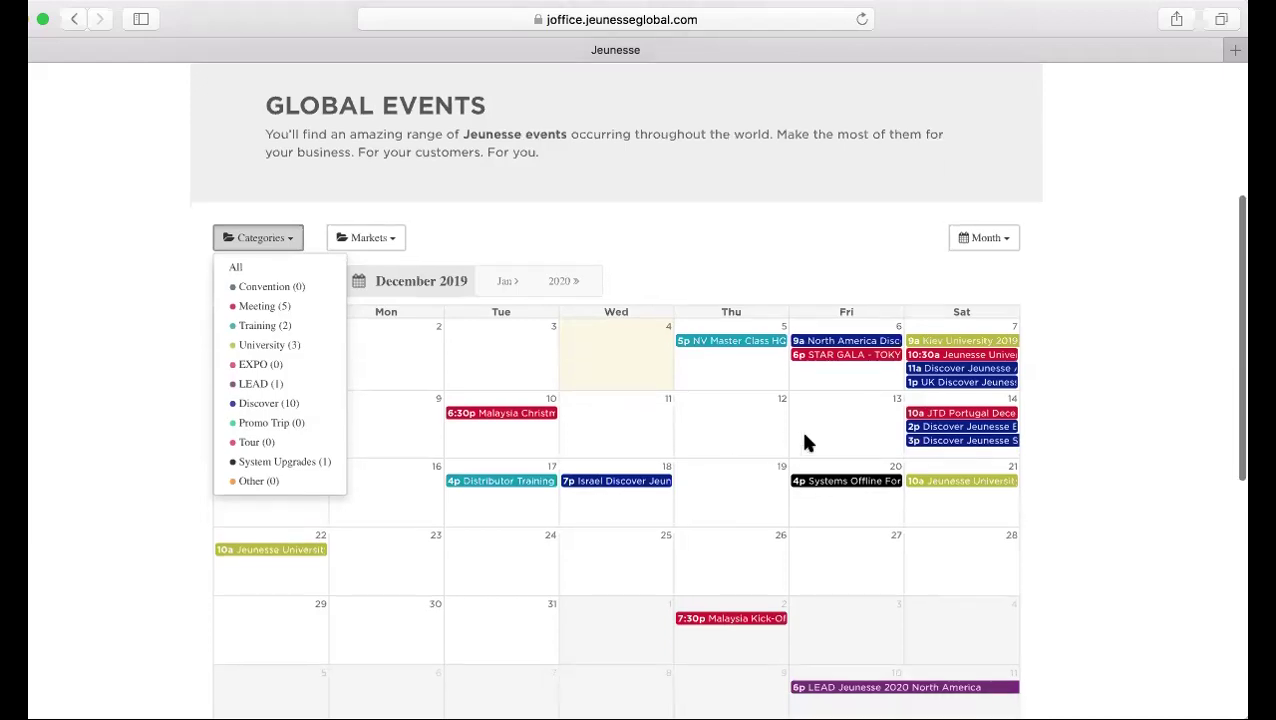
mouse_move(874, 362)
scroll(755, 470, "down", 3)
mouse_move(854, 538)
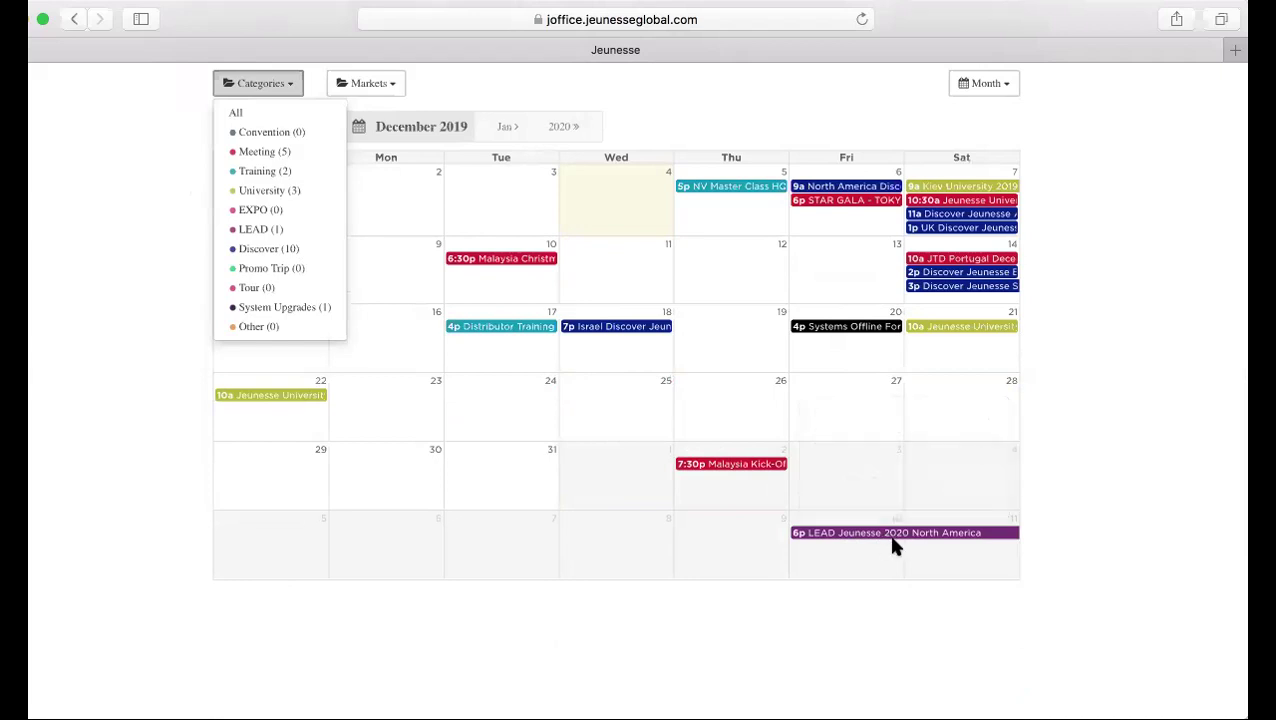
mouse_move(903, 540)
scroll(690, 500, "up", 3)
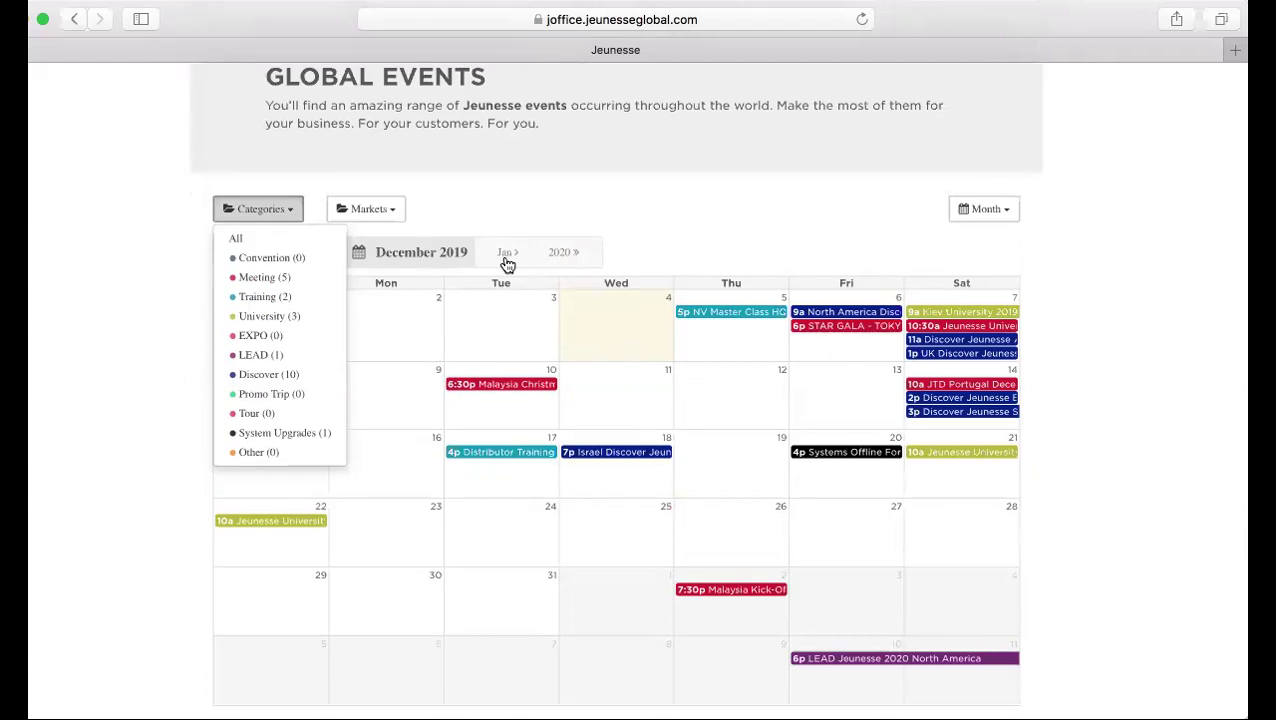
Advance the Global Events calendar from December 2019 to January 2020
left_click(507, 253)
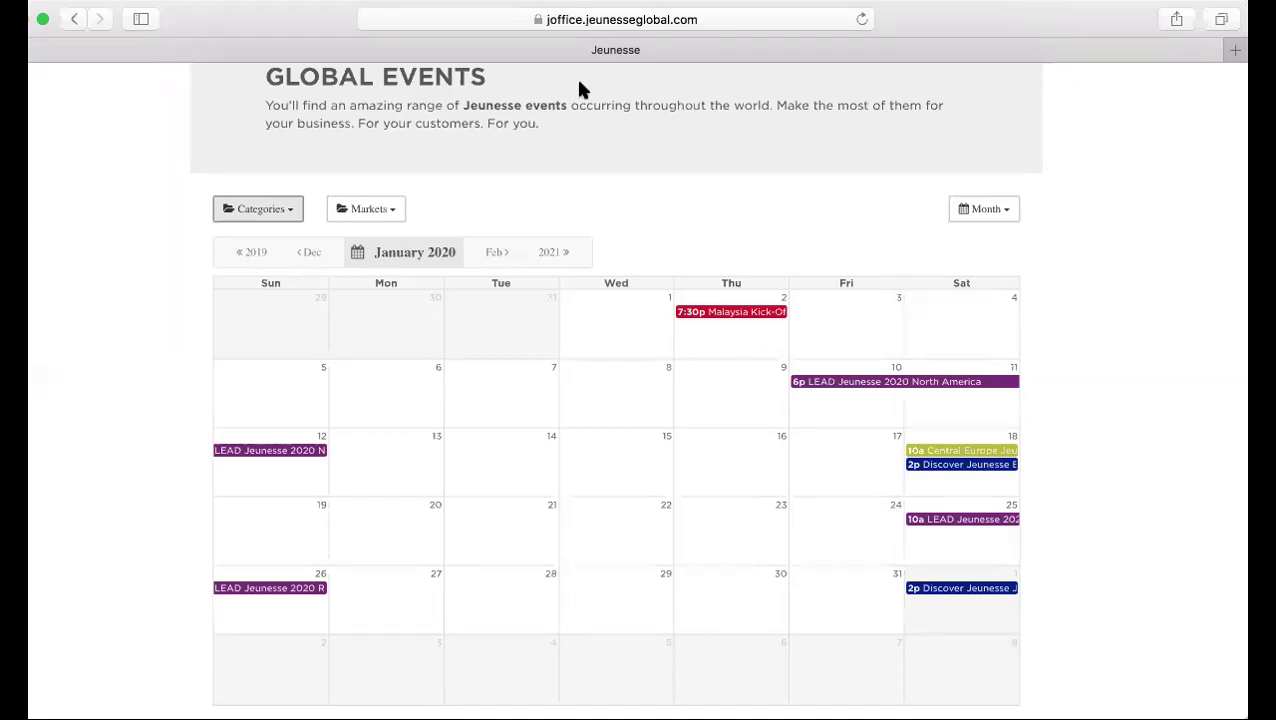
scroll(966, 185, "up", 5)
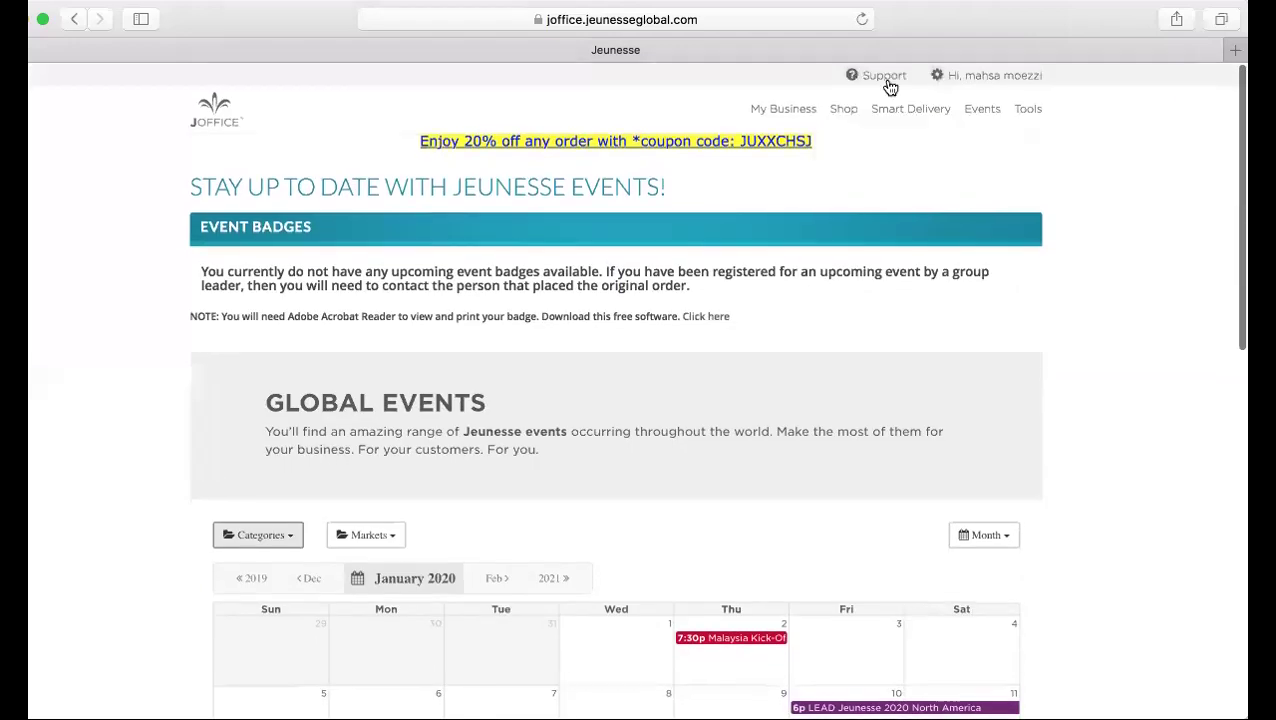
Open the Help Desk support page, try live chat, and dismiss the 'Our Chat Button has moved' notice
left_click(879, 77)
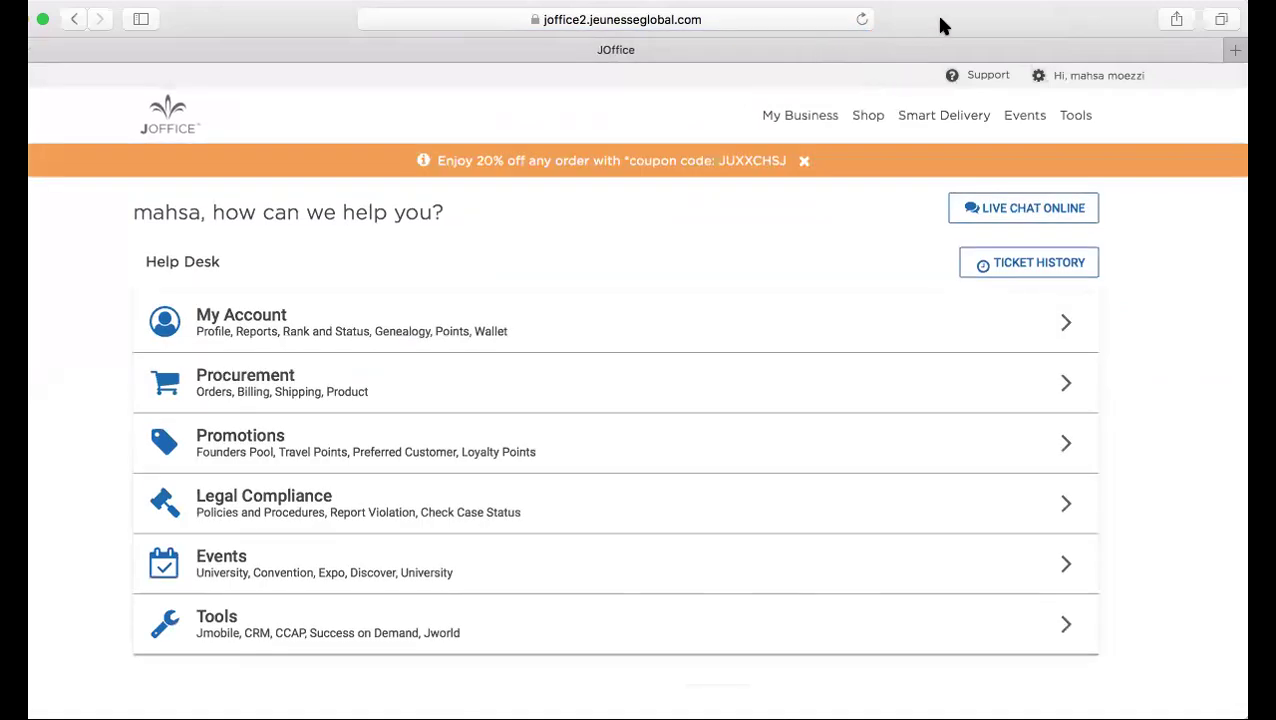
left_click_drag(935, 12, 957, 17)
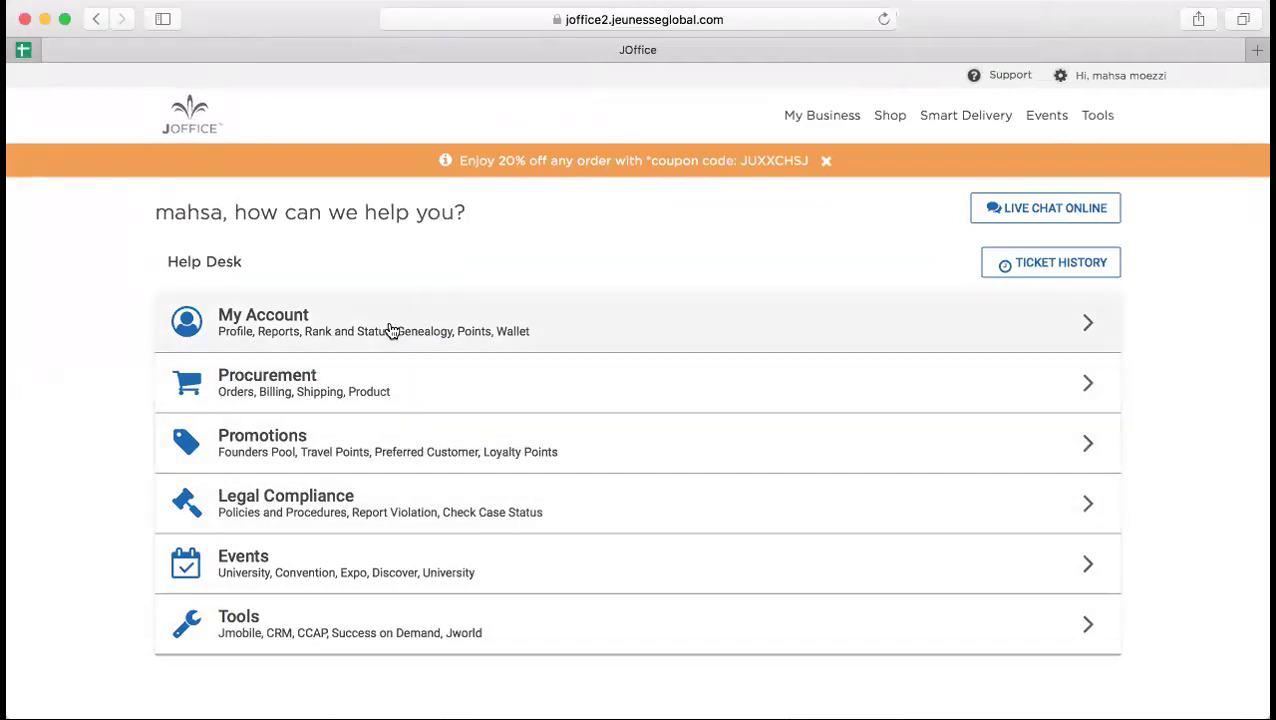
left_click(1029, 211)
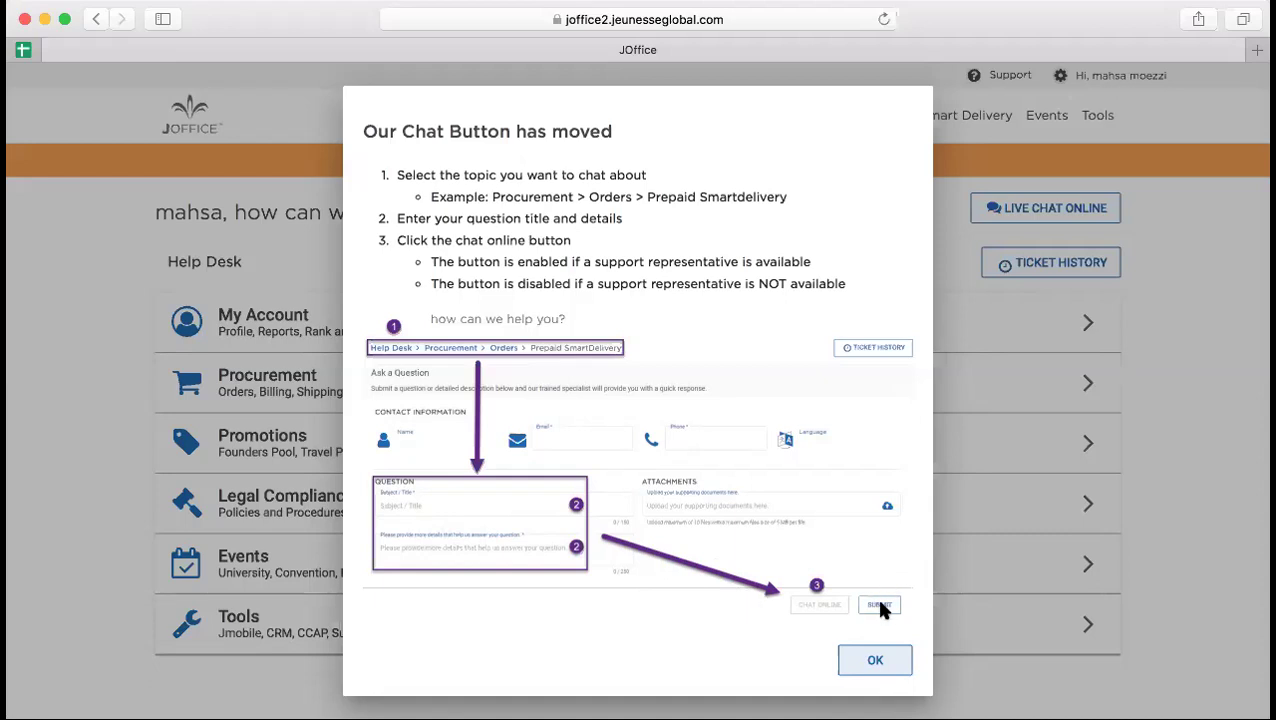
left_click(875, 660)
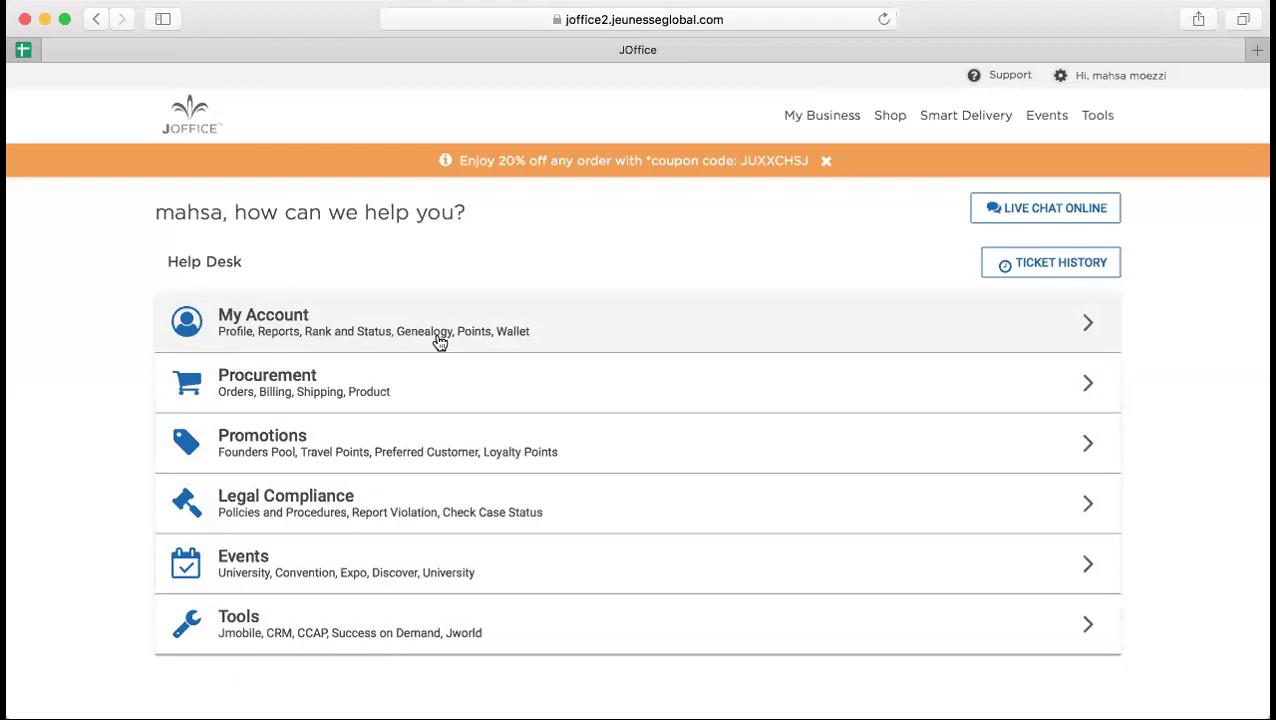
Go to My Account > Wallet in the Help Desk and open the Username and Password question form
left_click(495, 333)
left_click(396, 325)
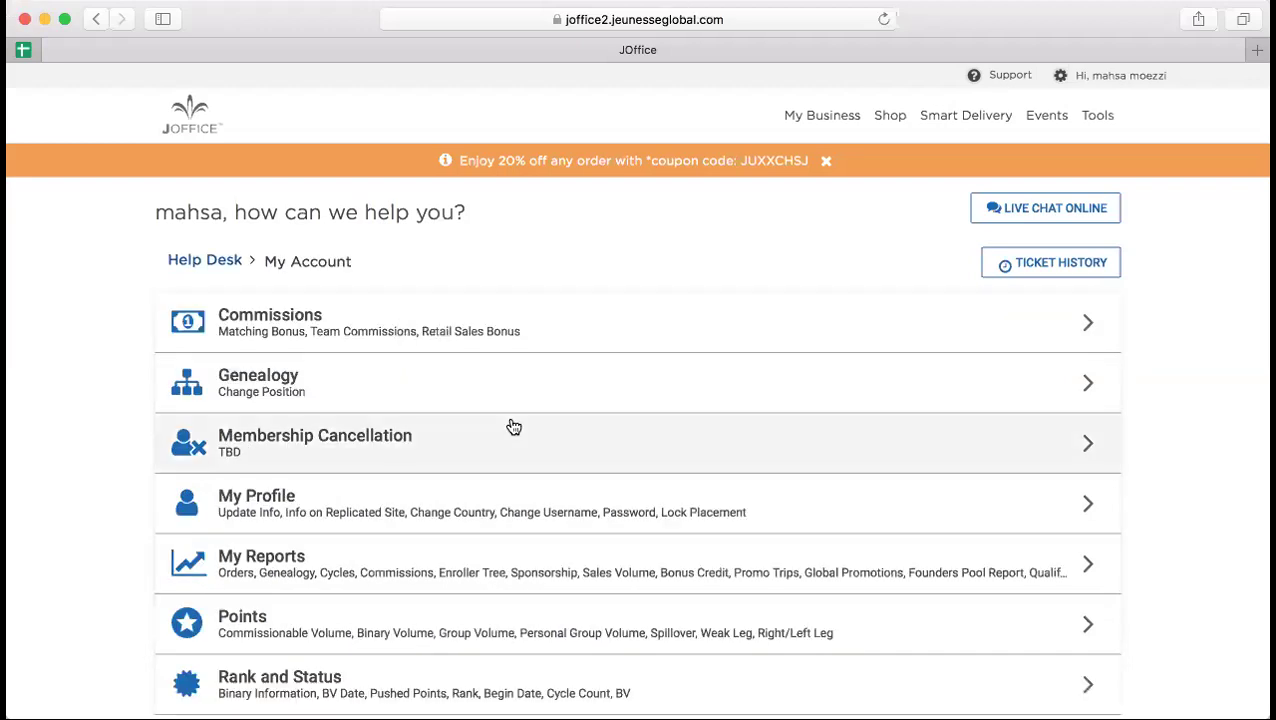
scroll(512, 427, "down", 3)
scroll(512, 427, "up", 3)
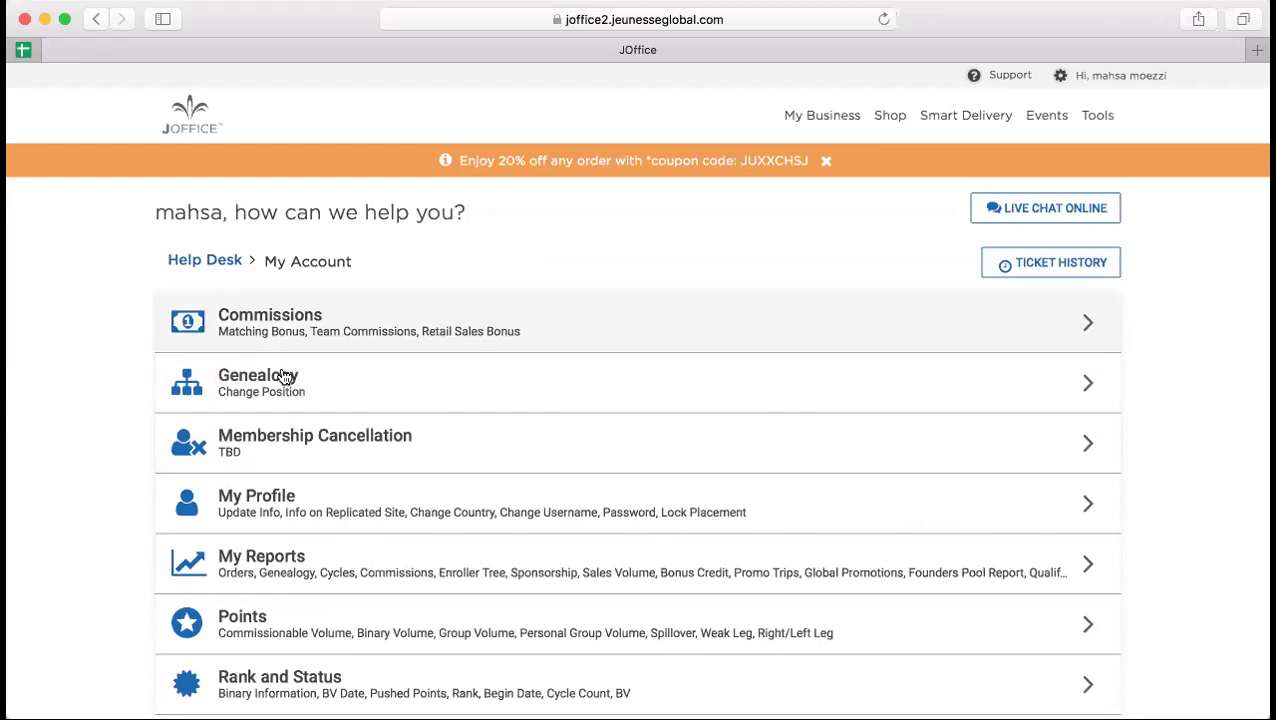
scroll(347, 399, "down", 3)
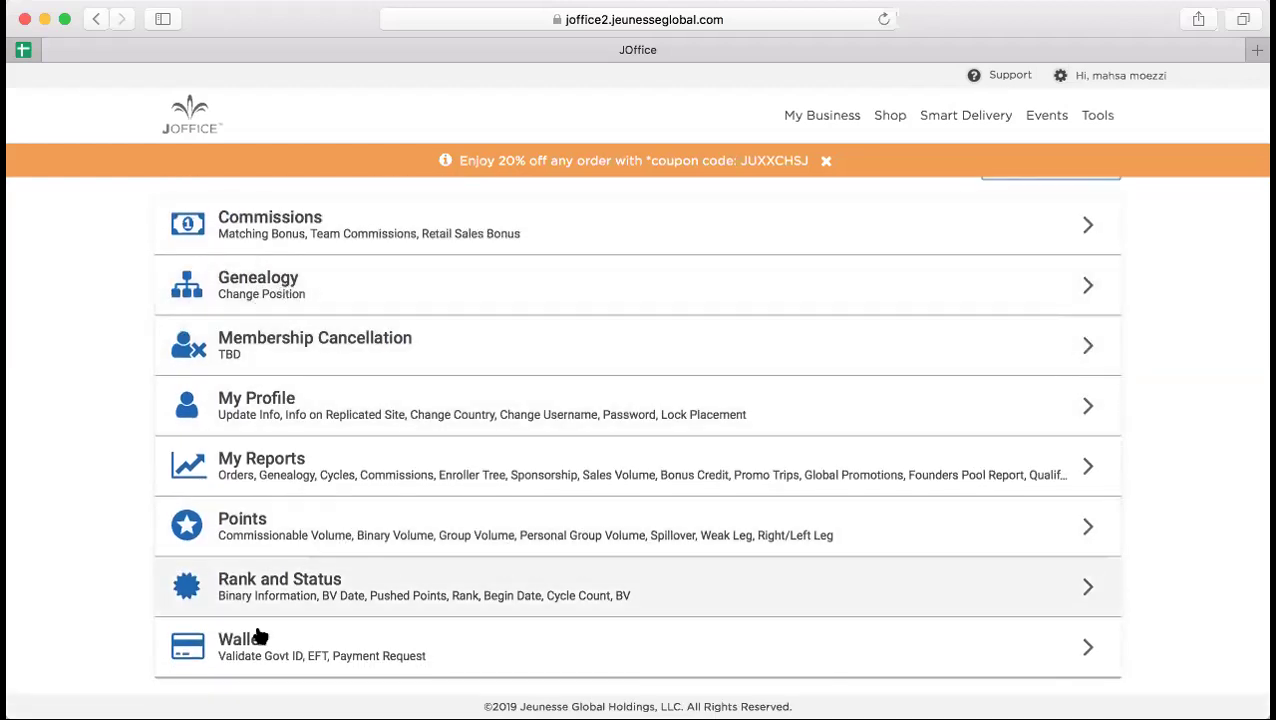
left_click(380, 650)
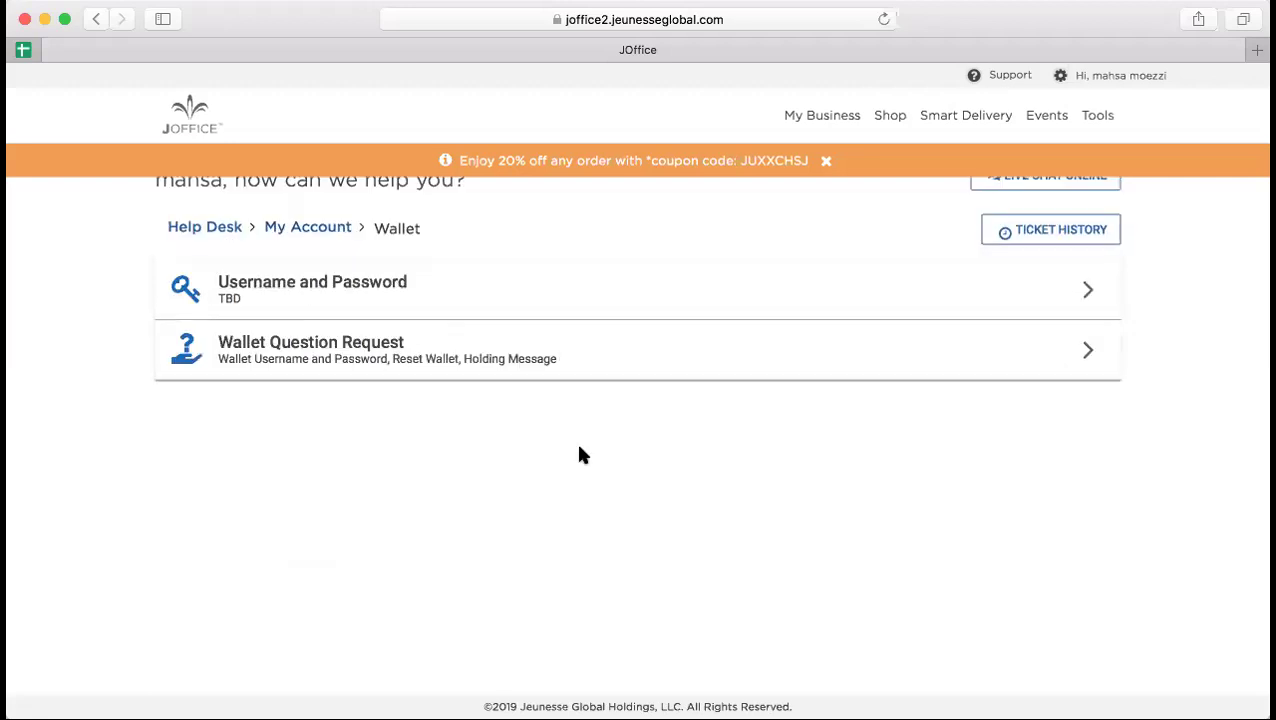
scroll(575, 440, "up", 1)
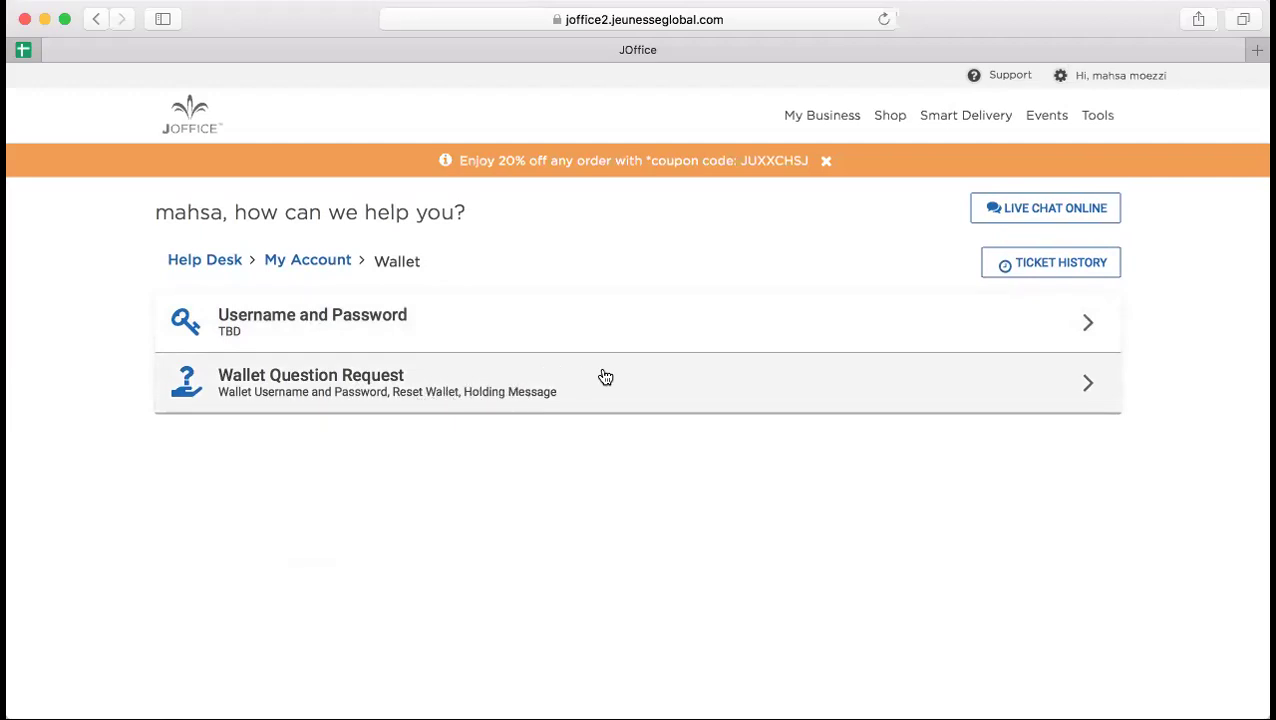
left_click(557, 323)
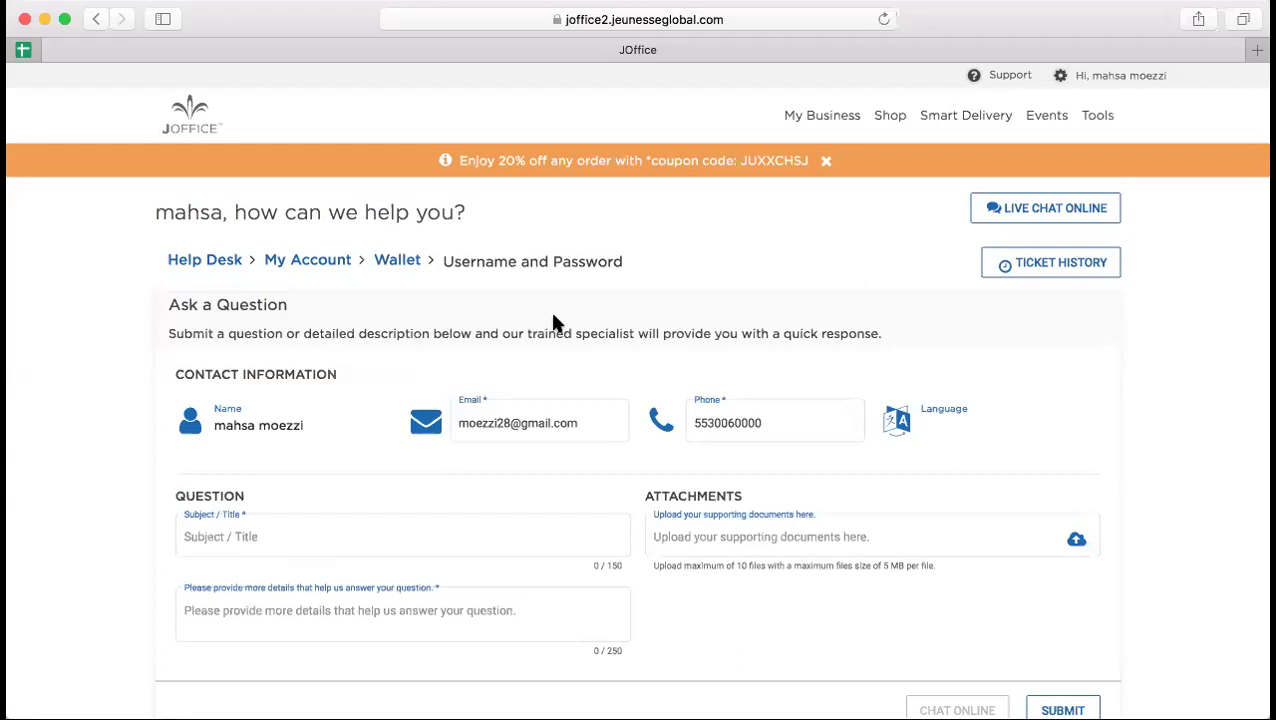
Enter subject 'my password' and details 'i have lost my password' in the question form
scroll(757, 418, "down", 2)
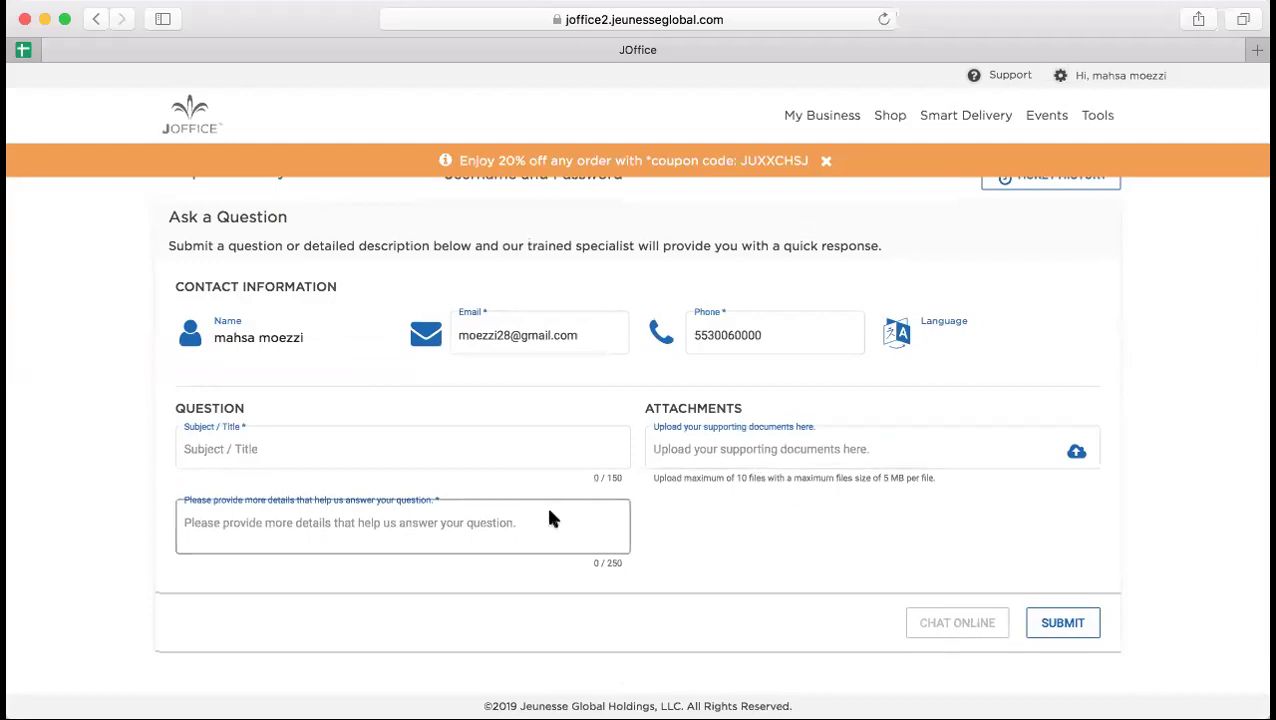
left_click(257, 447)
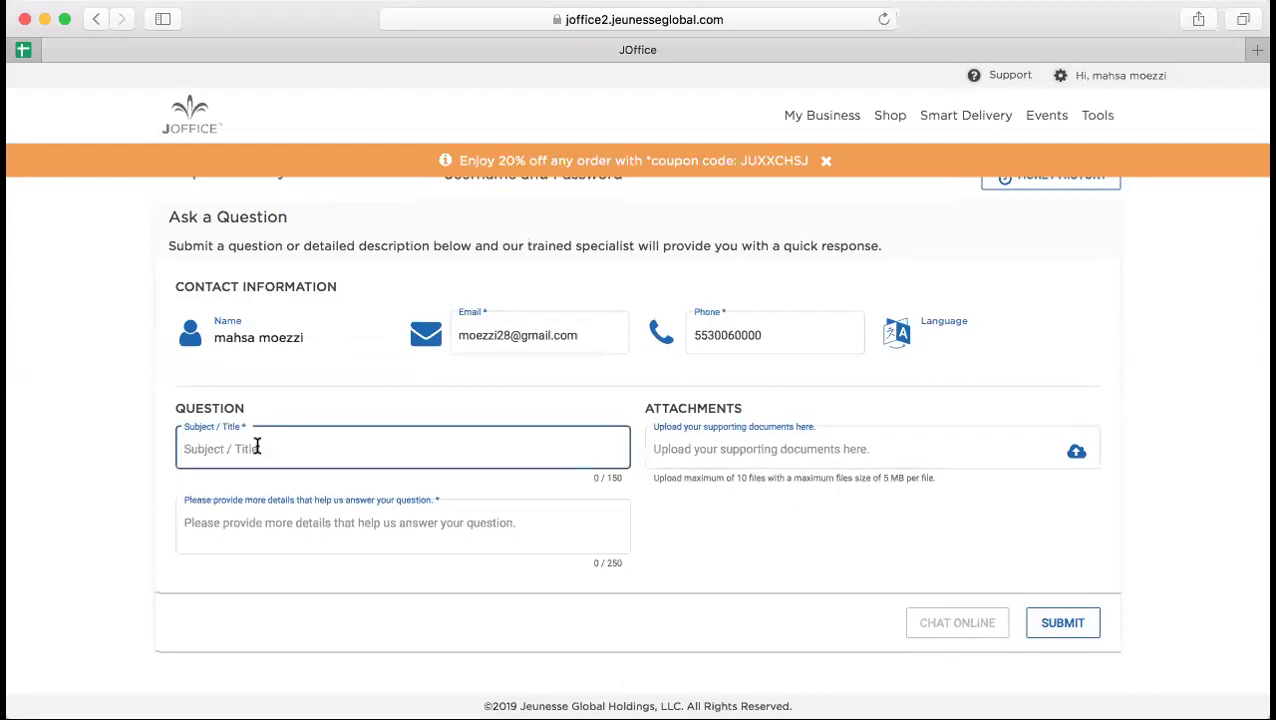
type("my password")
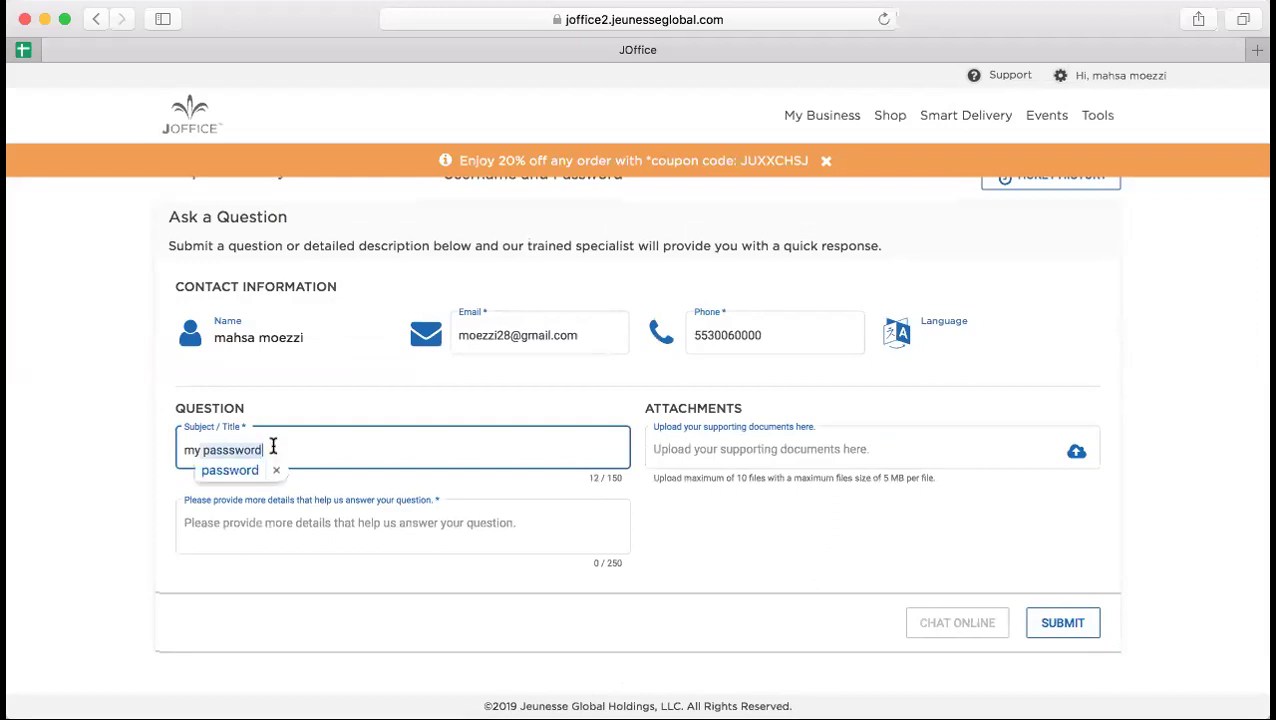
left_click(262, 541)
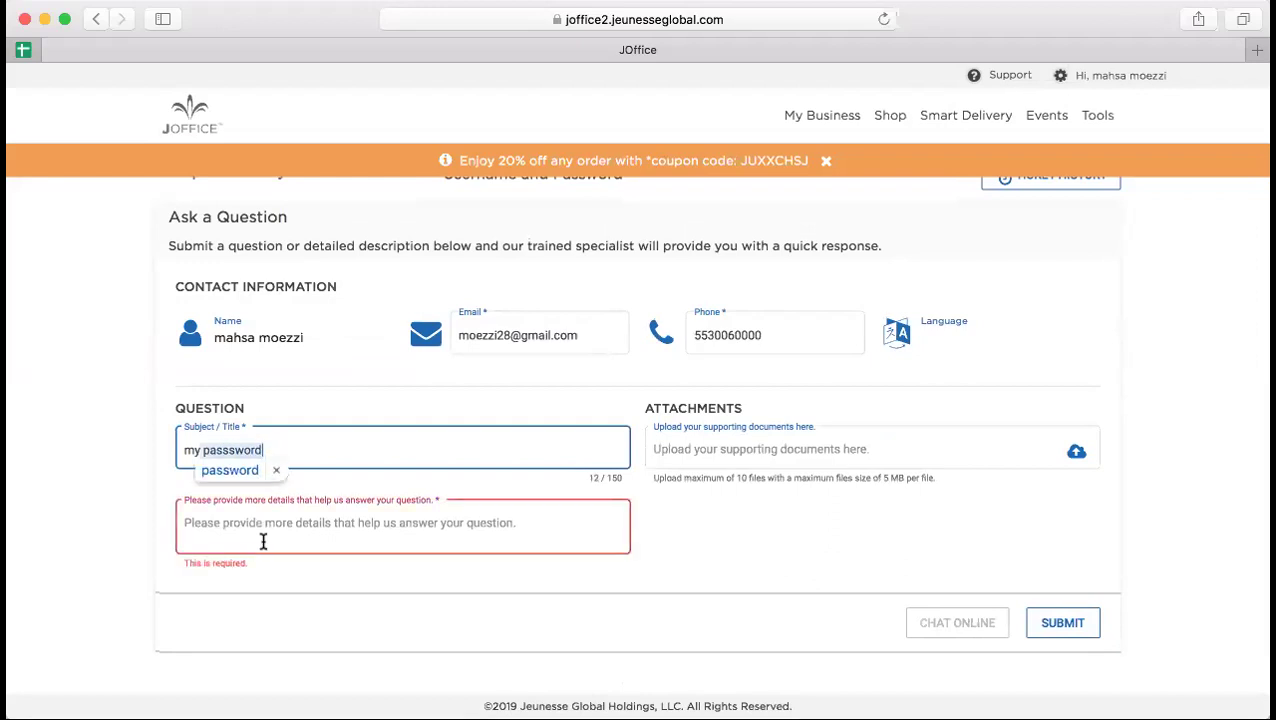
type("i have ")
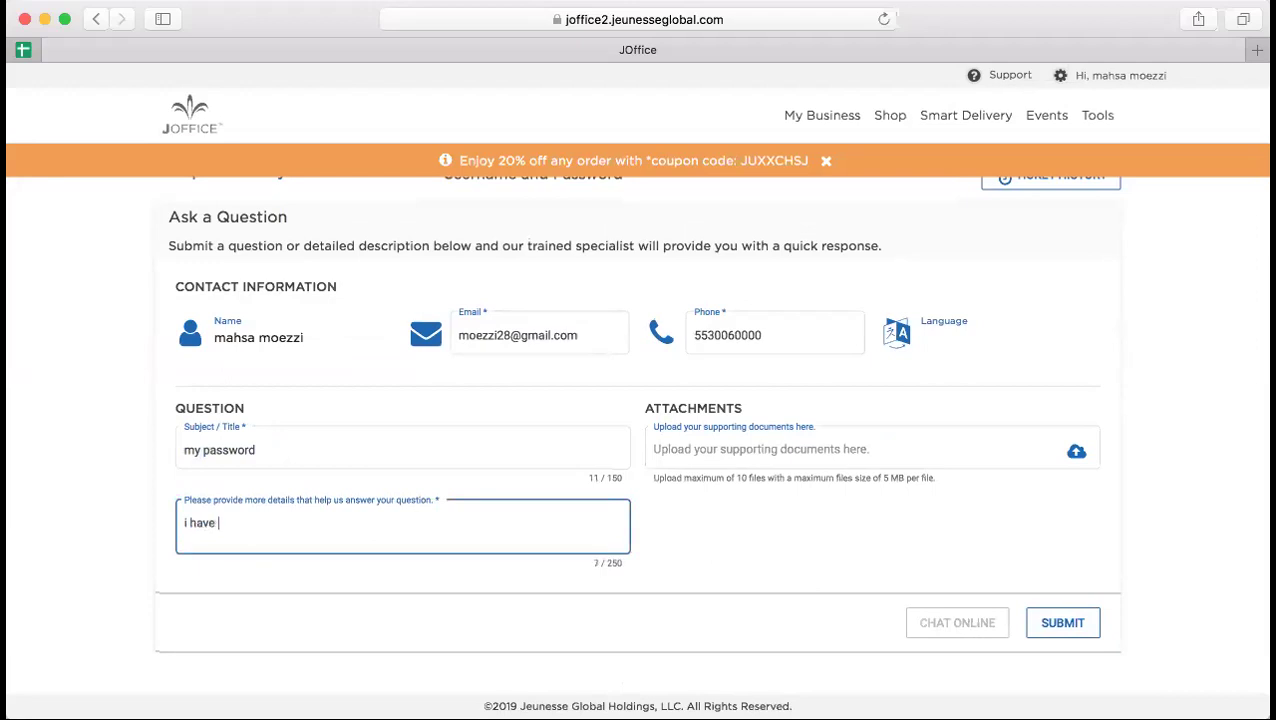
type("lost my password")
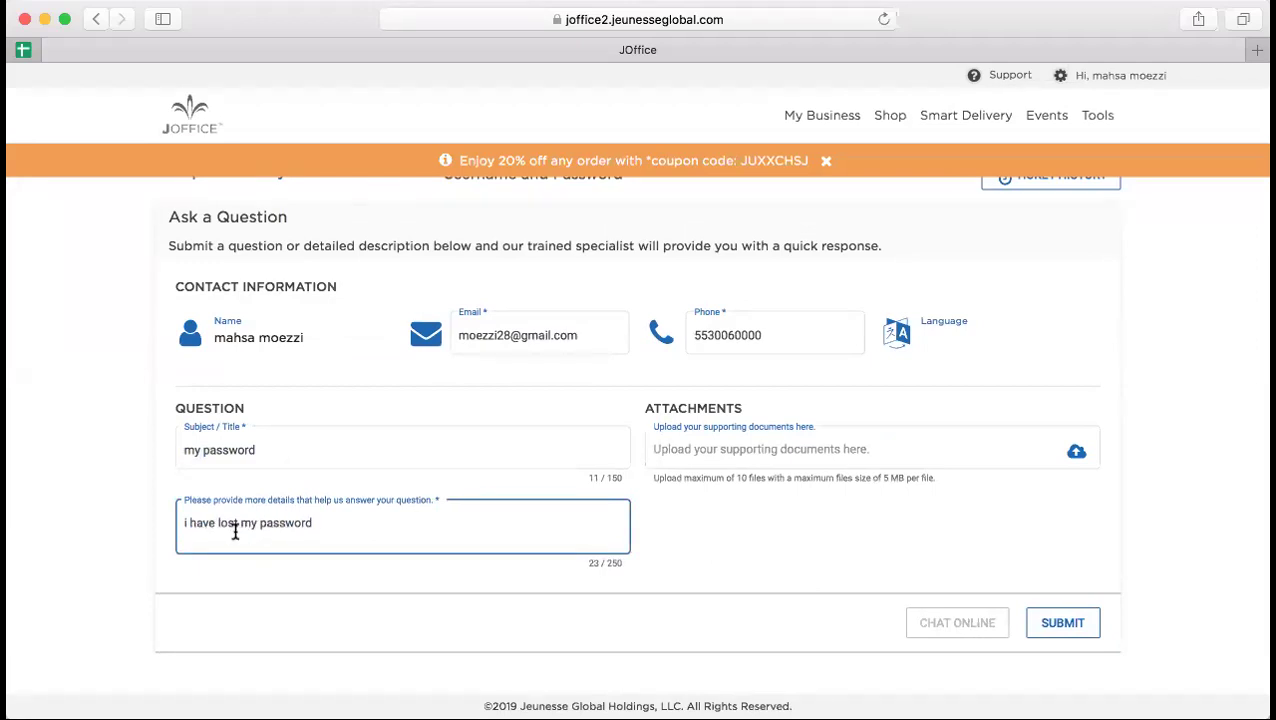
left_click(671, 523)
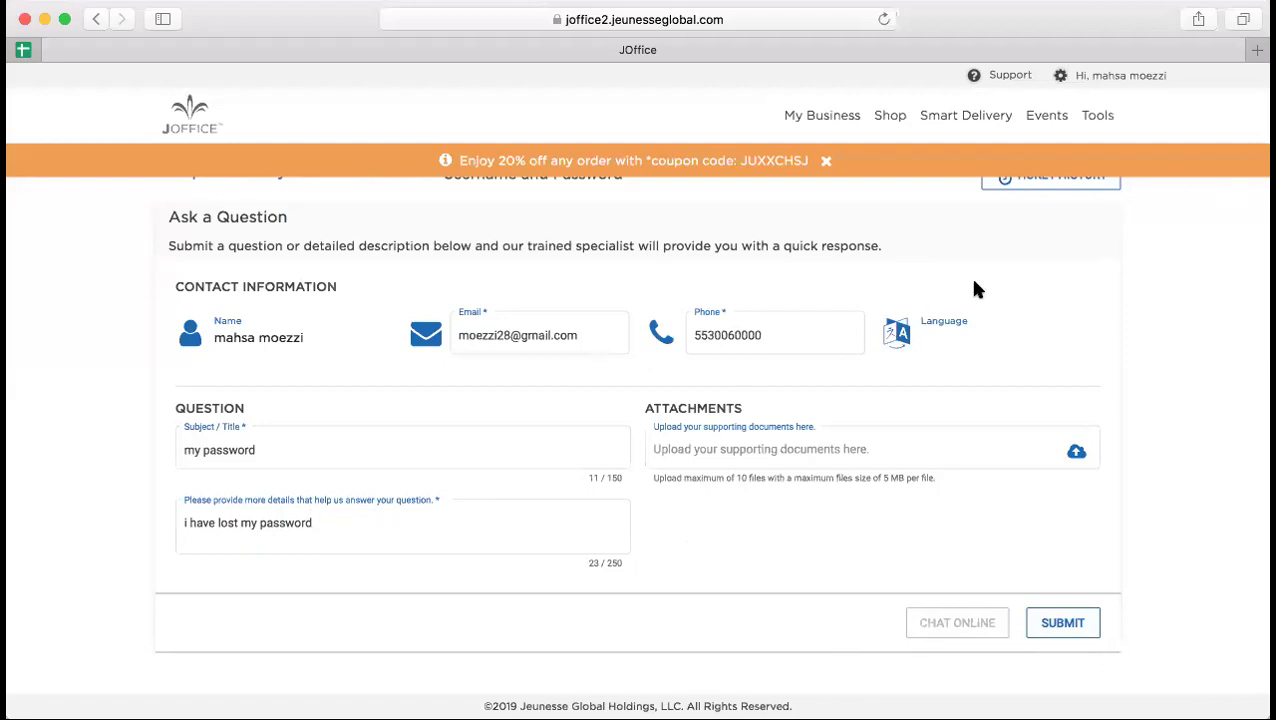
scroll(740, 432, "up", 2)
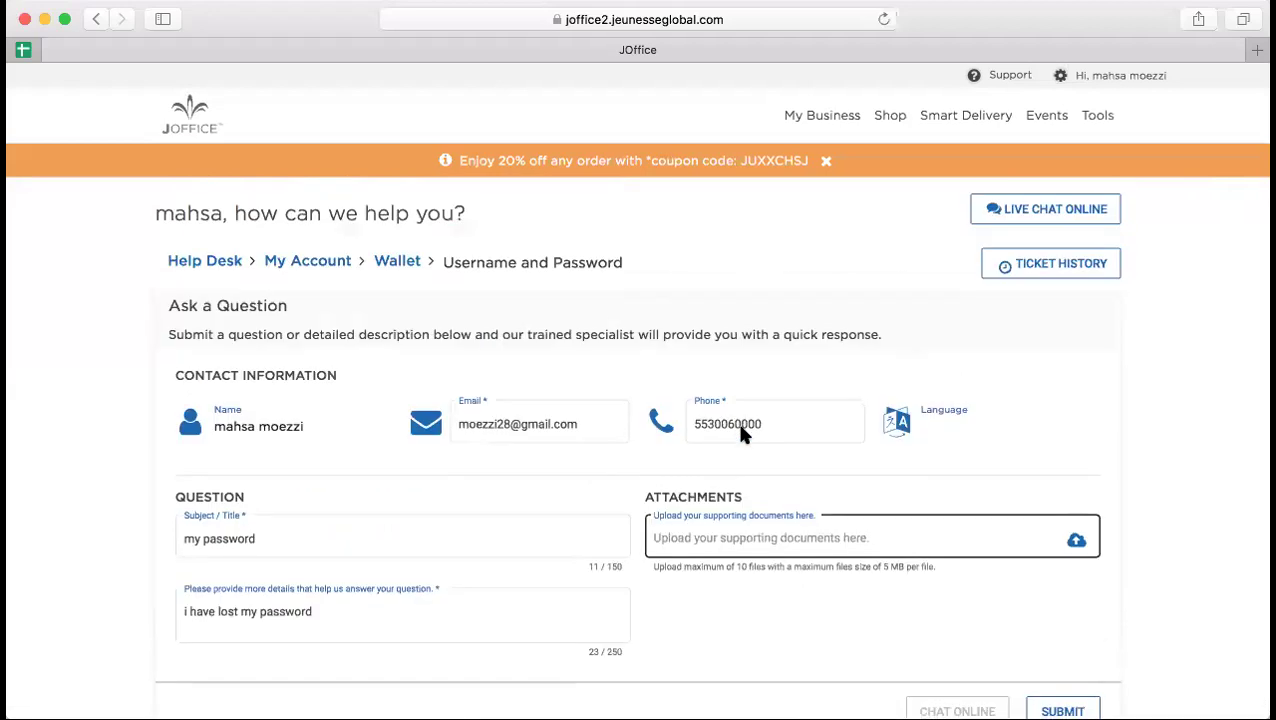
scroll(573, 485, "down", 1)
left_click(574, 480)
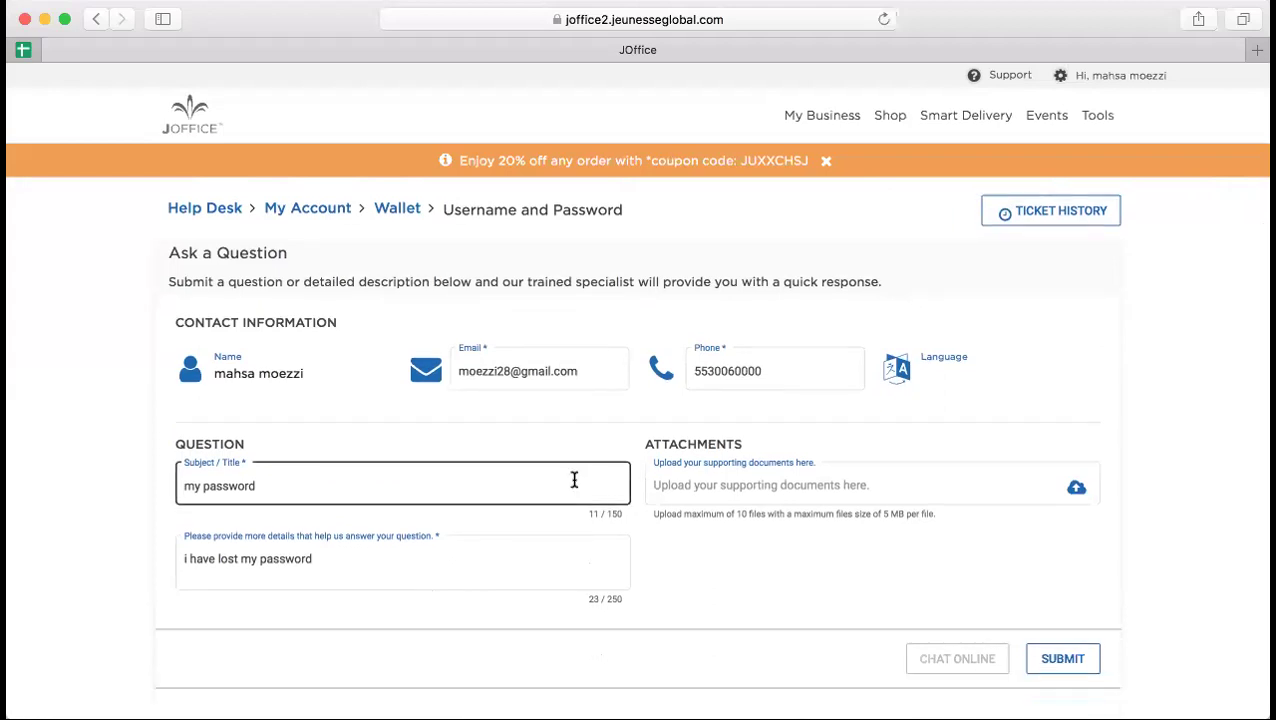
left_click(805, 332)
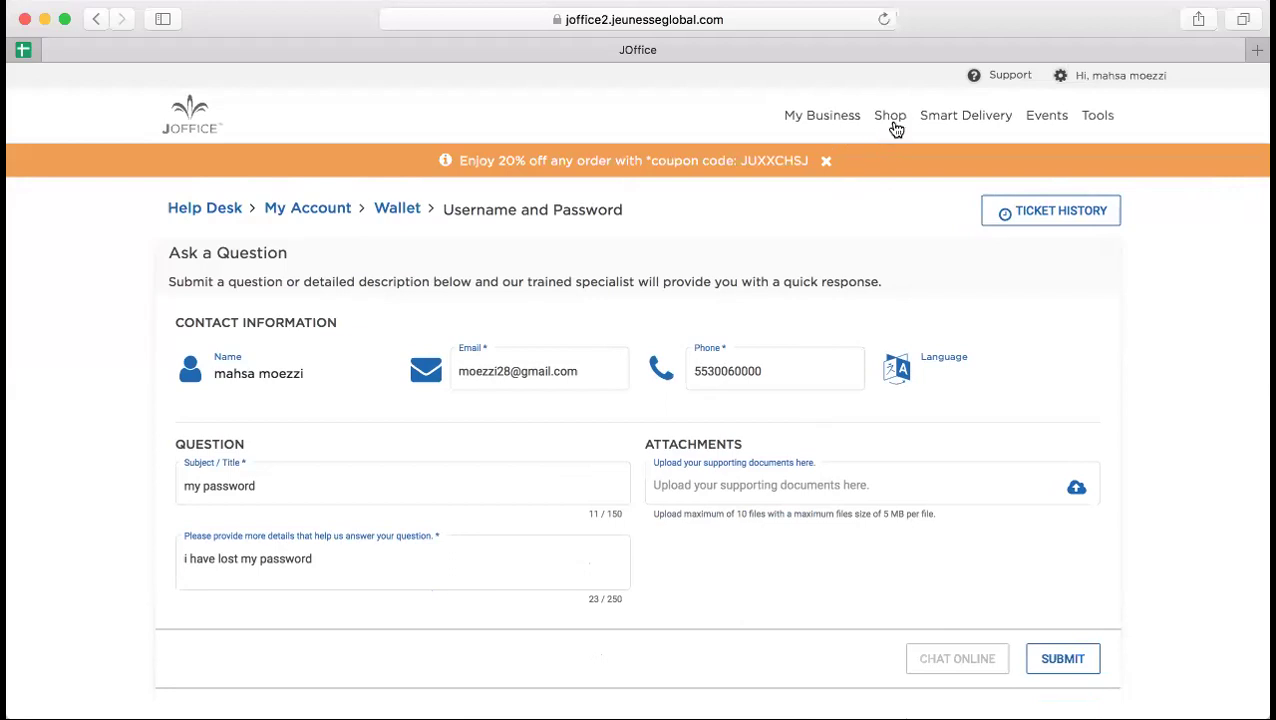
Go to My Business > Distributor Reports and scroll through the full report list
left_click(817, 120)
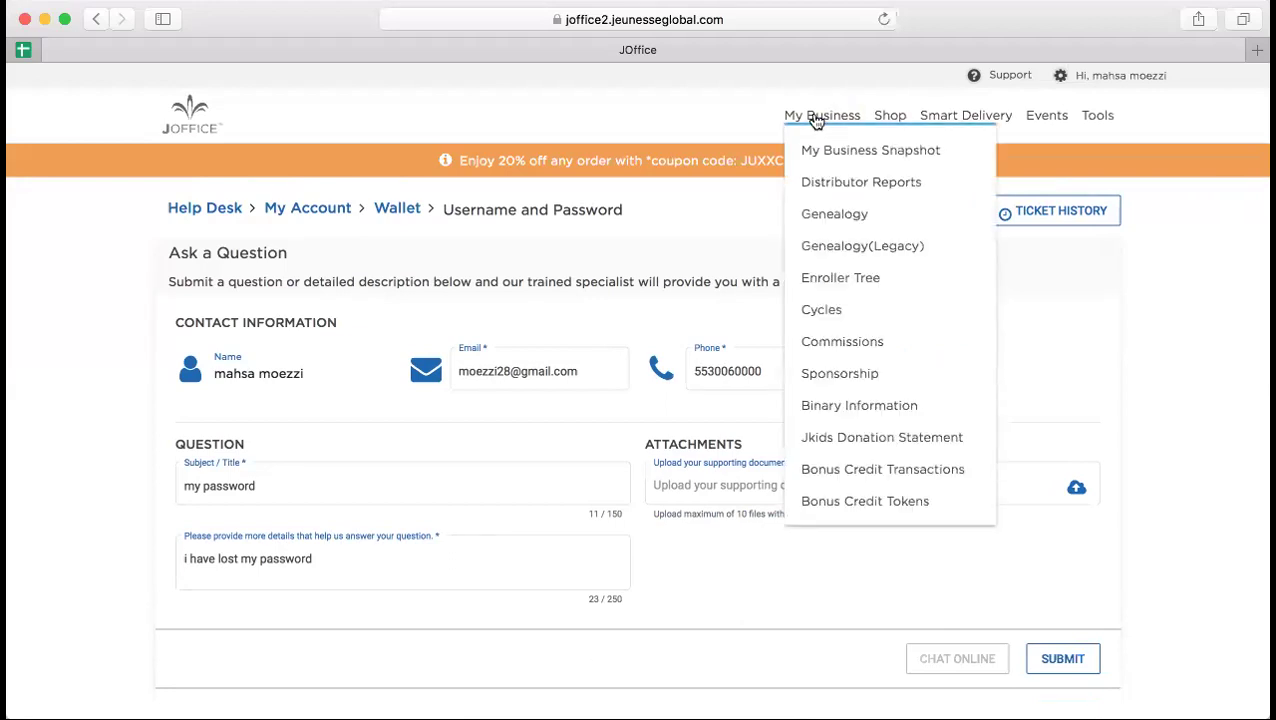
left_click_drag(820, 174, 809, 117)
left_click(810, 118)
left_click(860, 183)
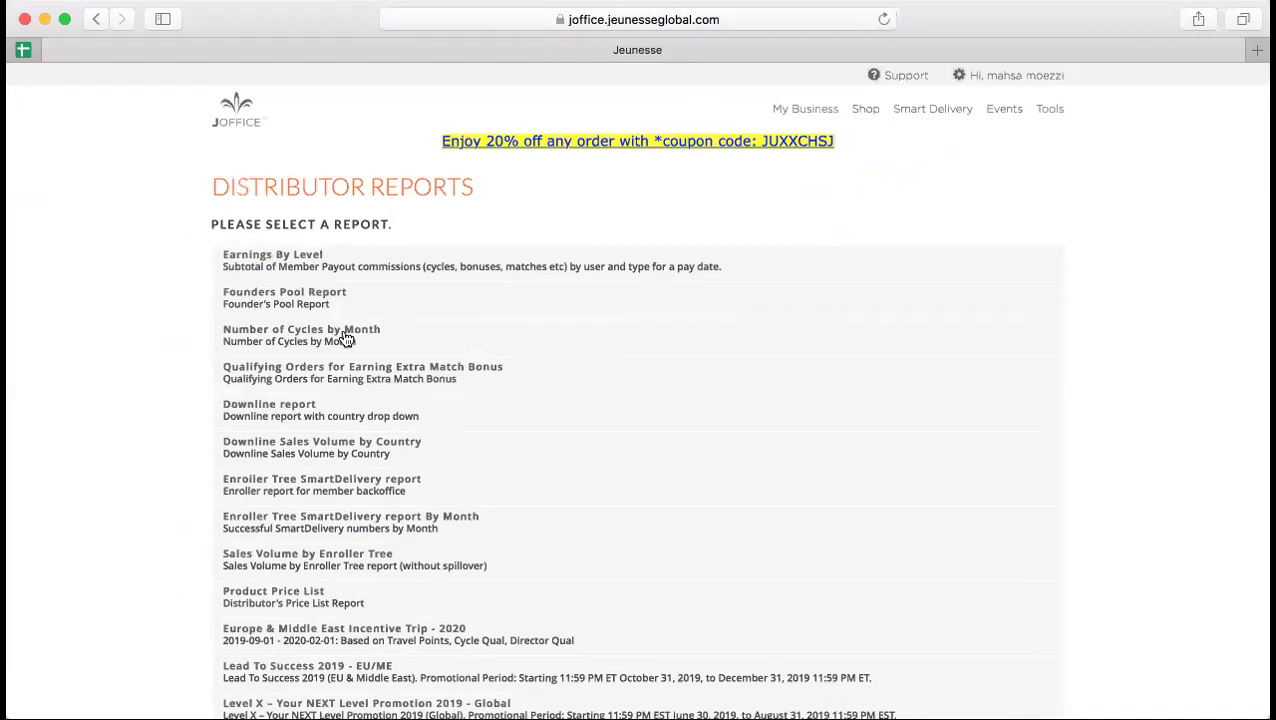
scroll(342, 332, "down", 8)
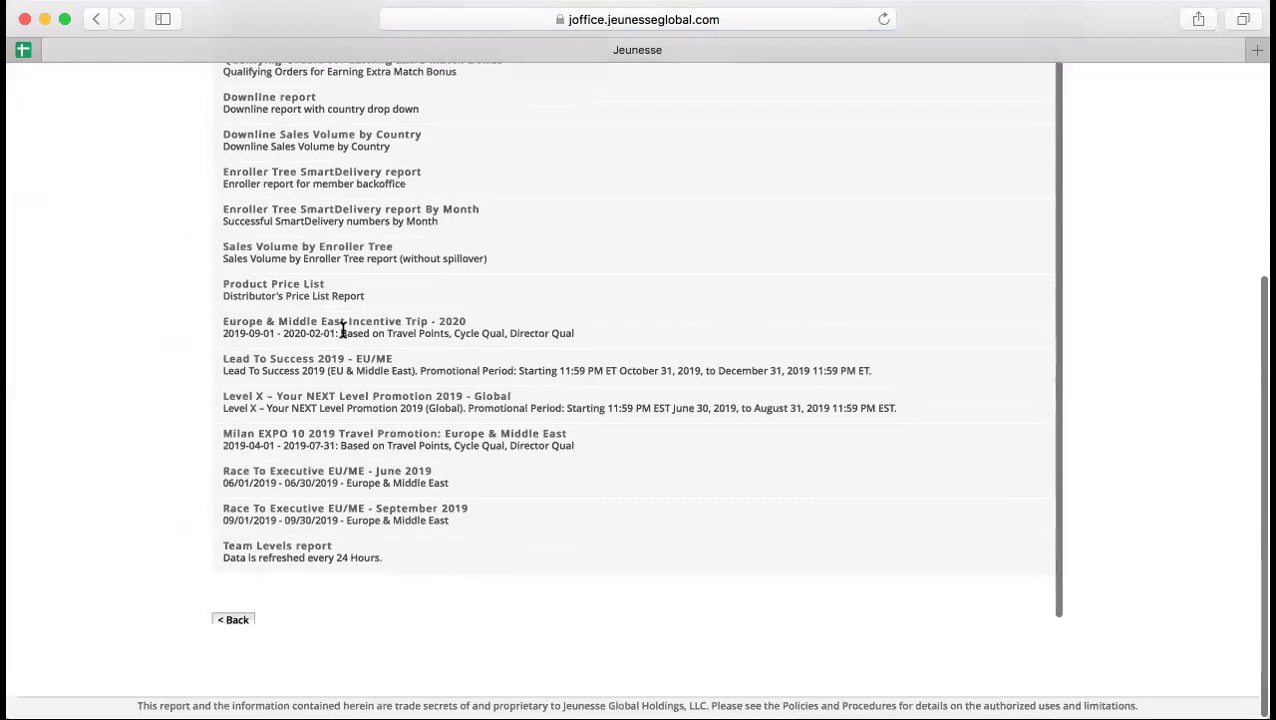
scroll(470, 250, "up", 8)
scroll(303, 343, "down", 1)
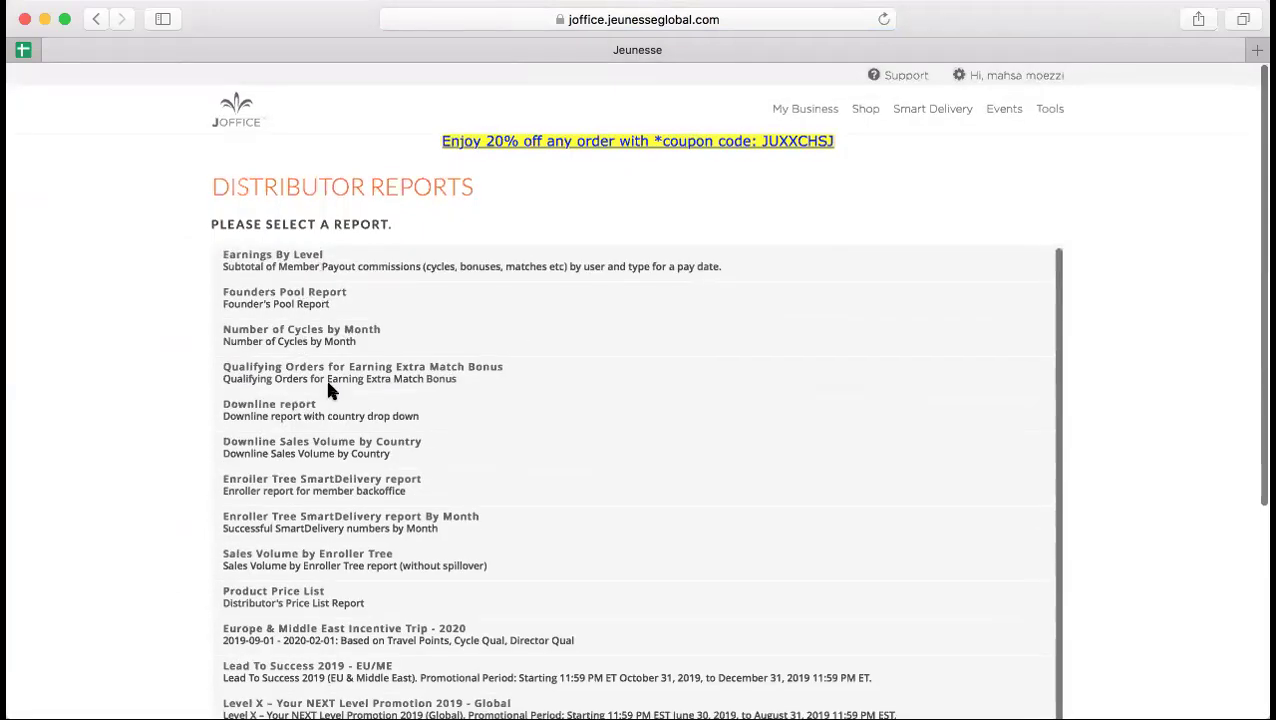
scroll(322, 512, "down", 2)
scroll(322, 512, "down", 5)
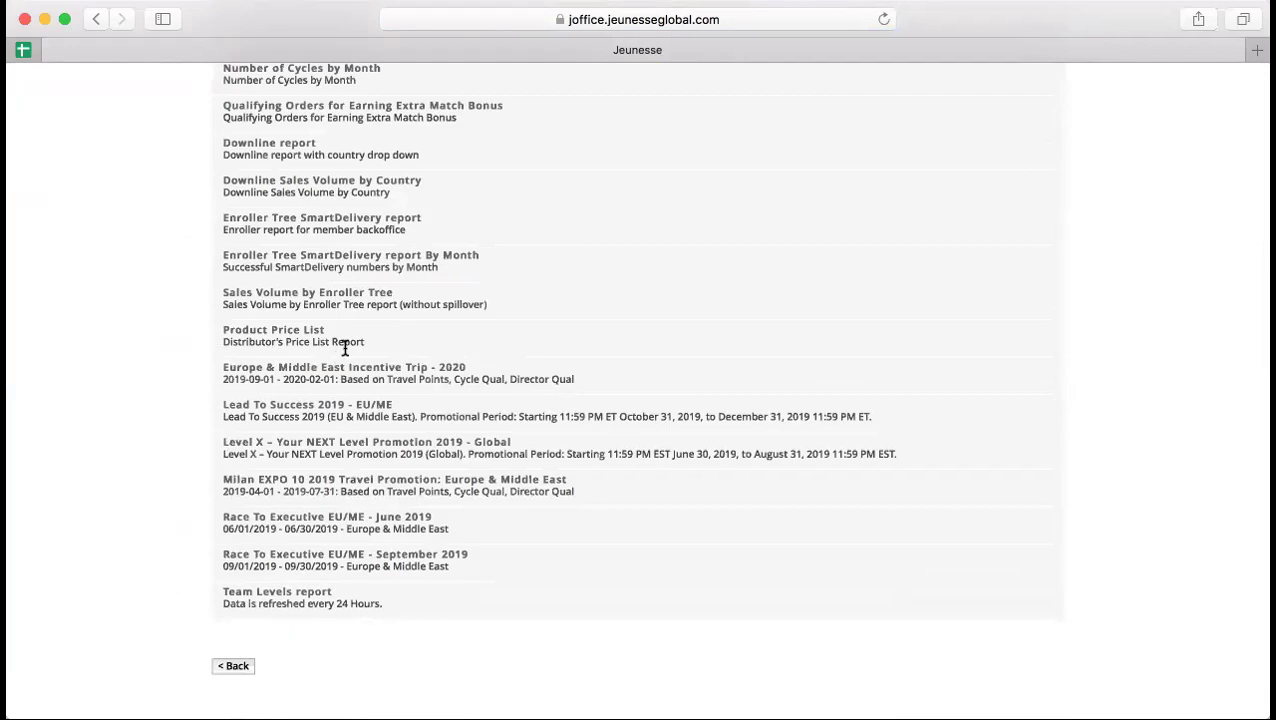
scroll(342, 345, "up", 1)
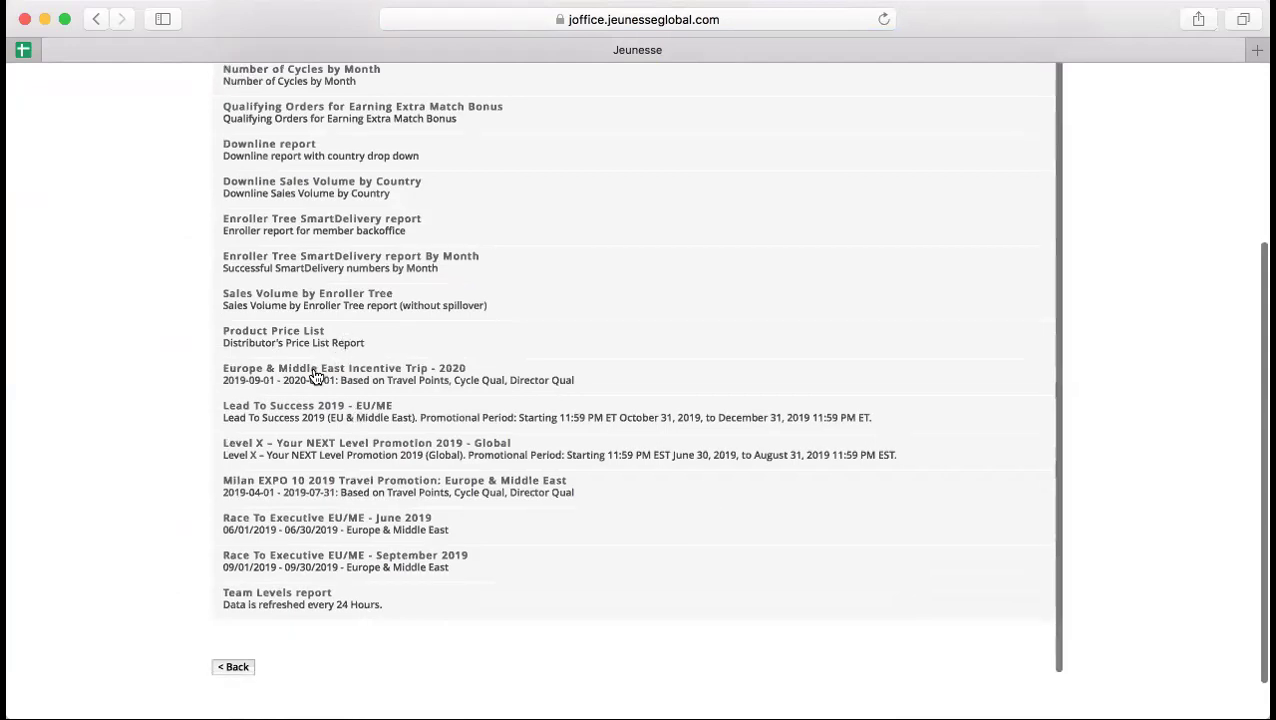
scroll(327, 360, "up", 5)
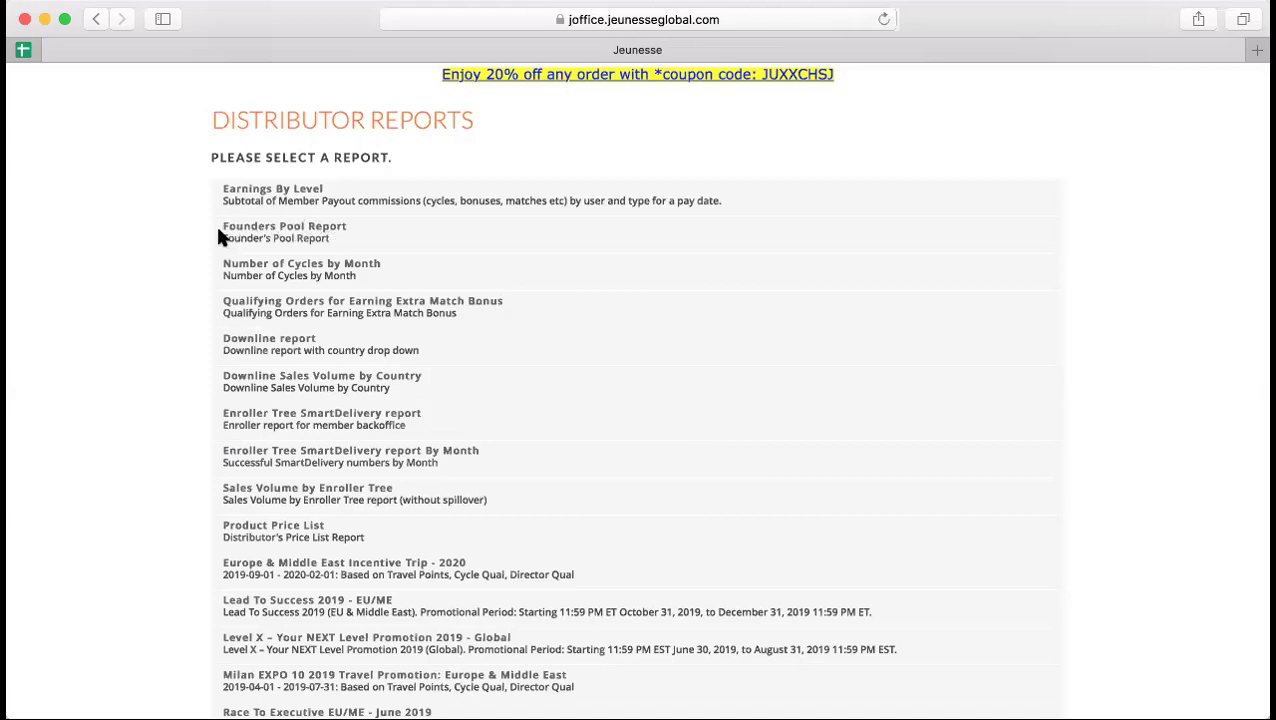
left_click(279, 227)
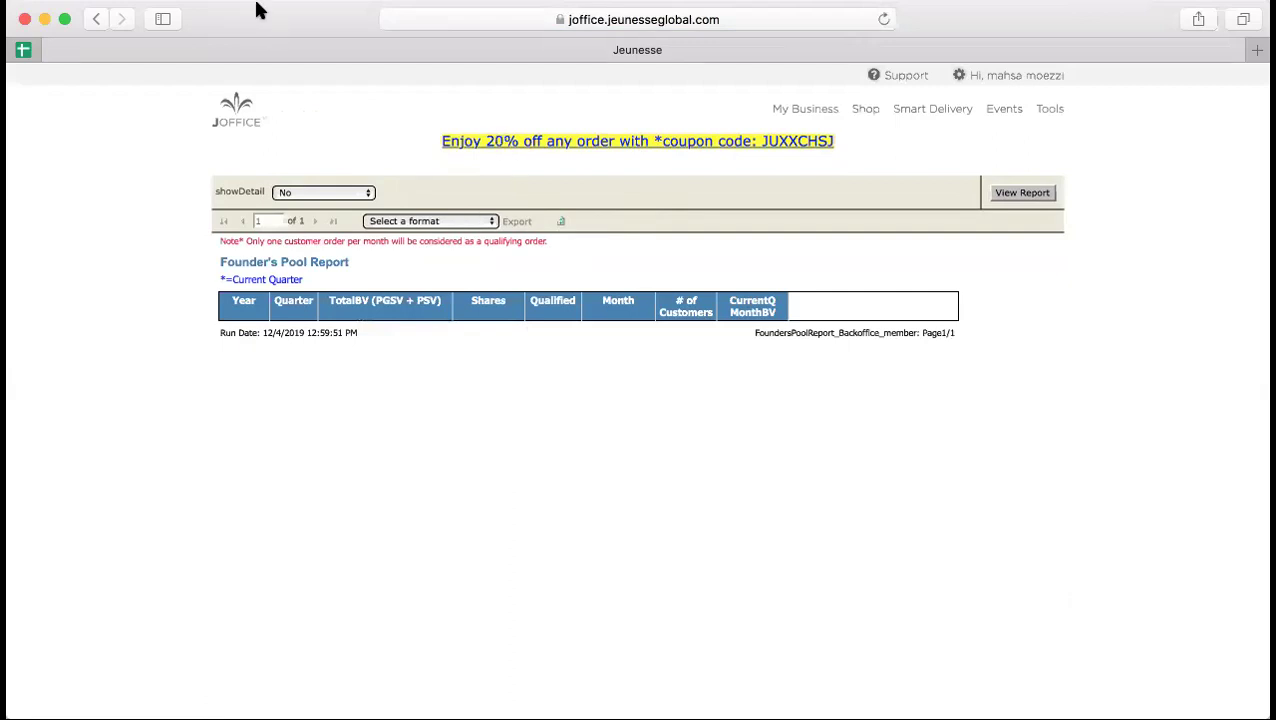
left_click(96, 19)
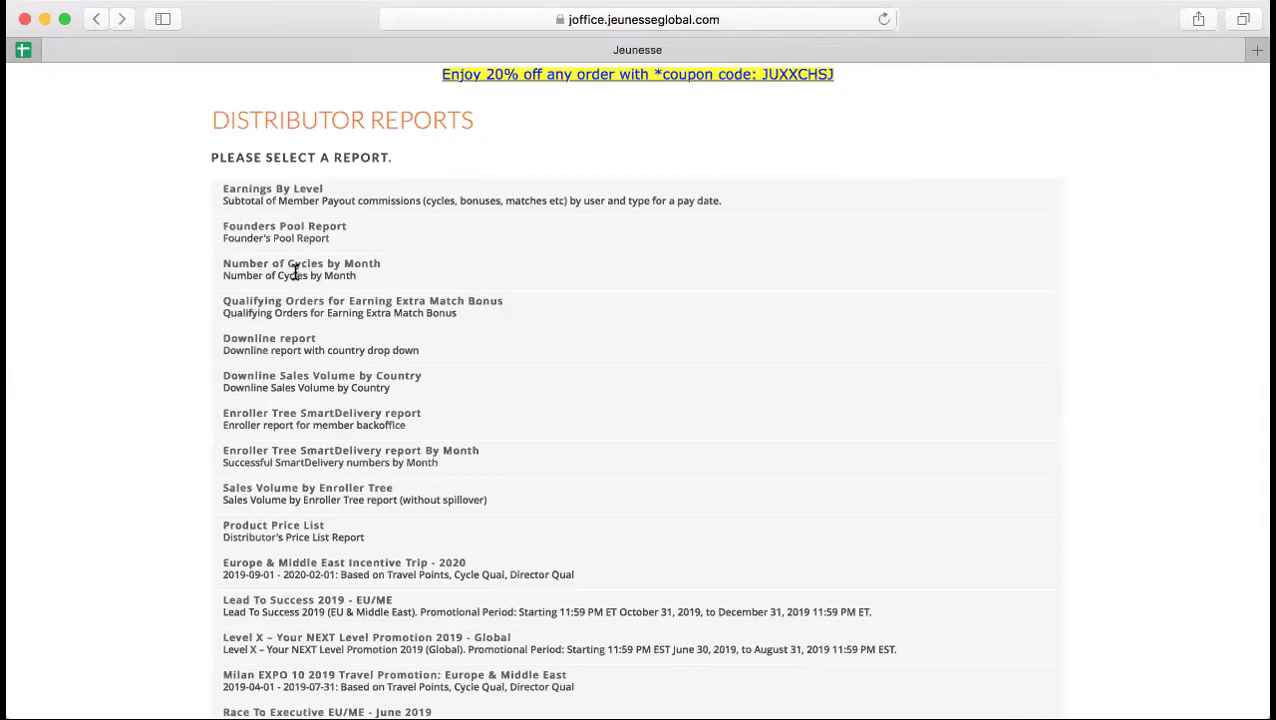
left_click(356, 265)
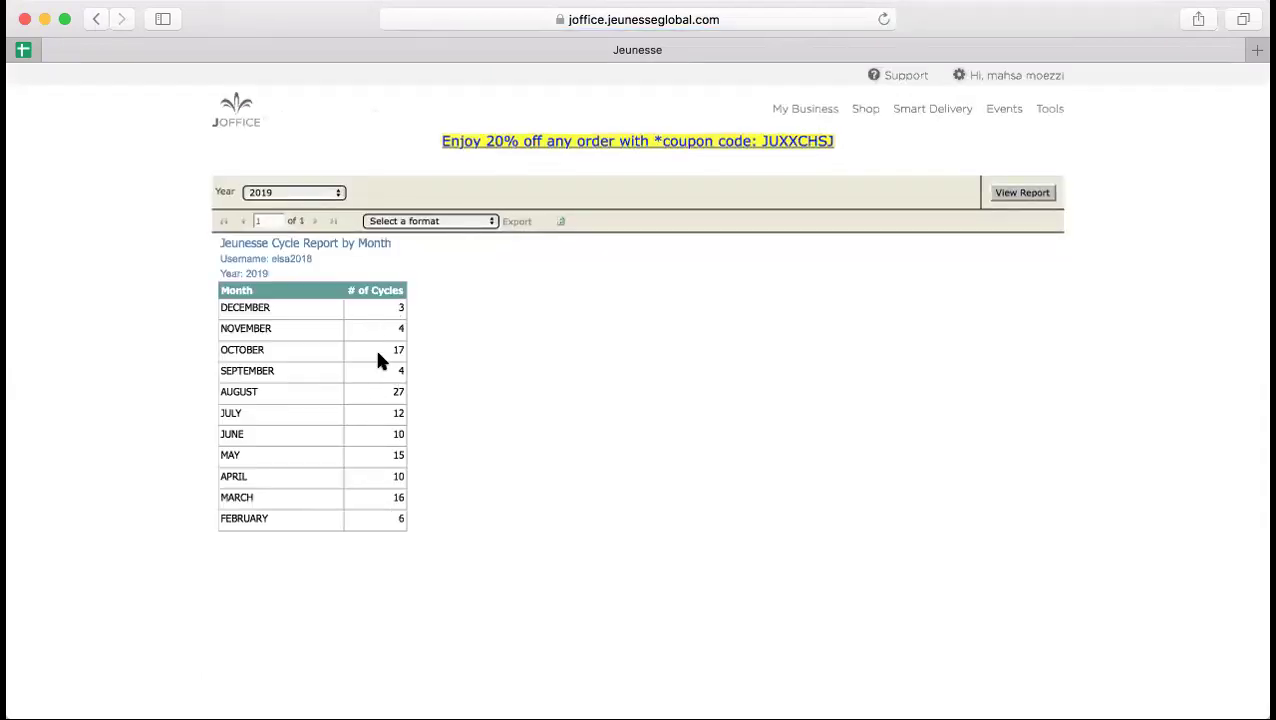
left_click(97, 19)
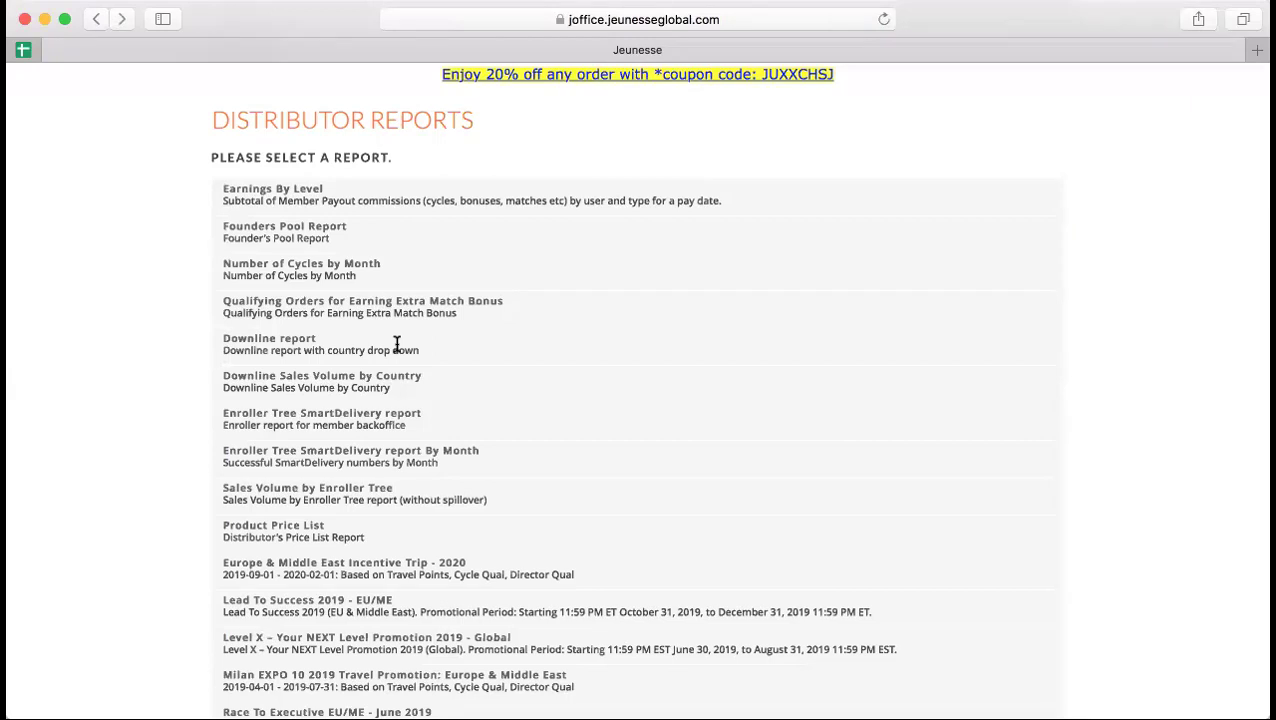
scroll(377, 312, "down", 1)
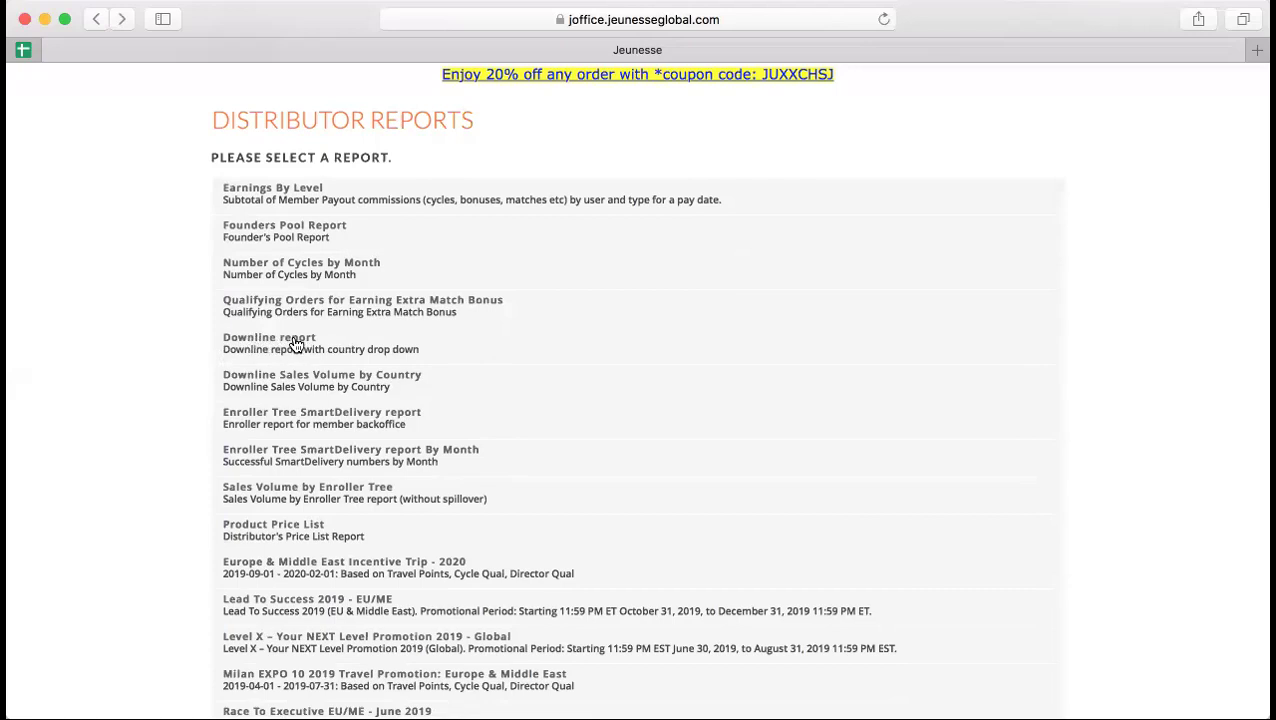
left_click(274, 338)
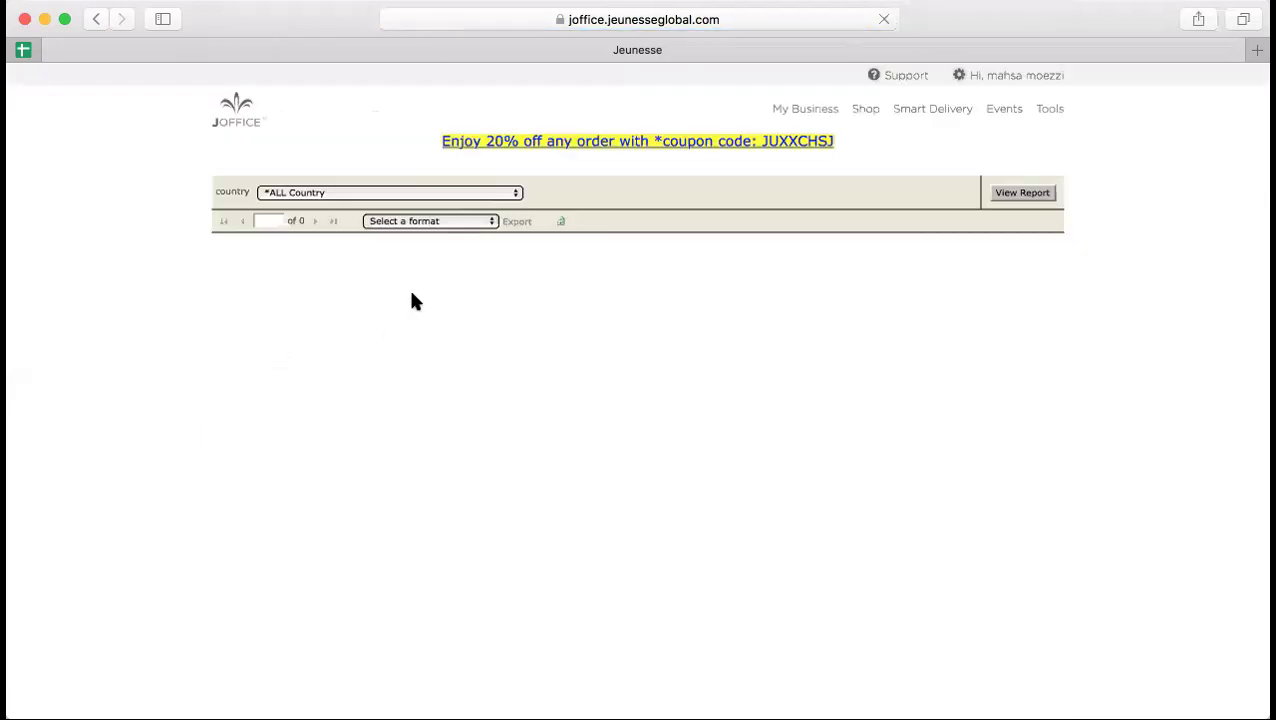
left_click(416, 194)
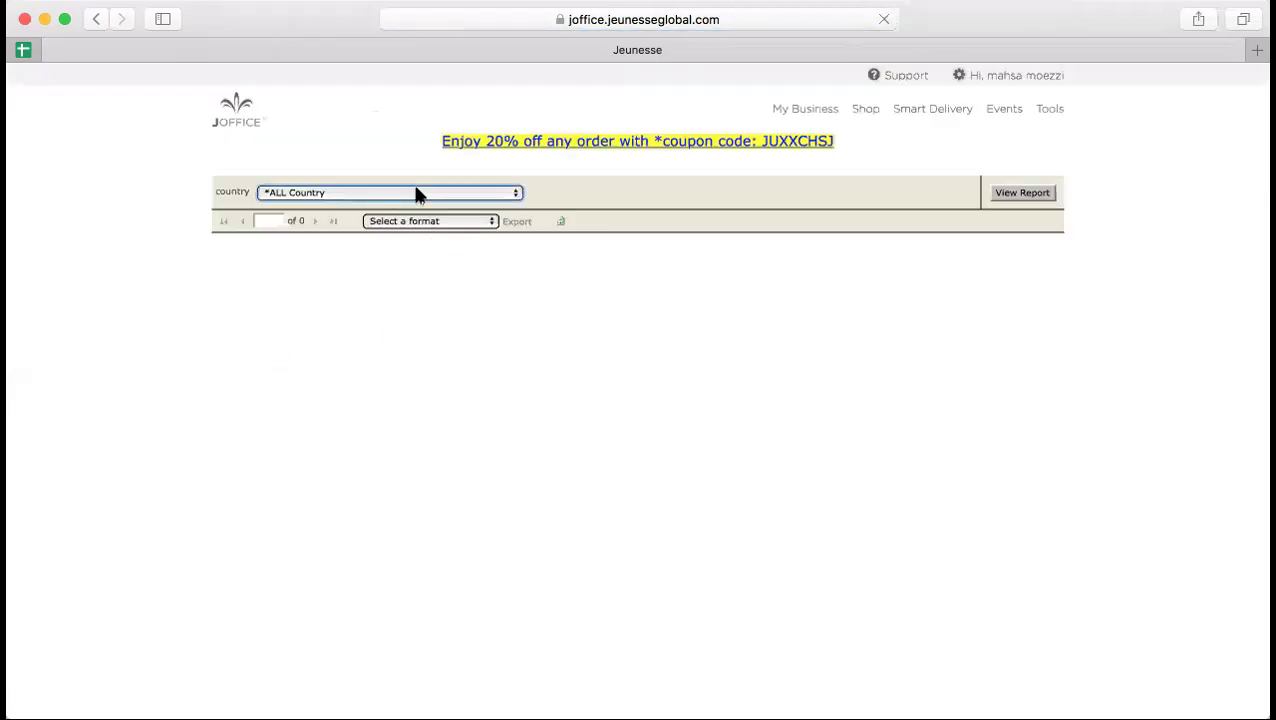
left_click(418, 195)
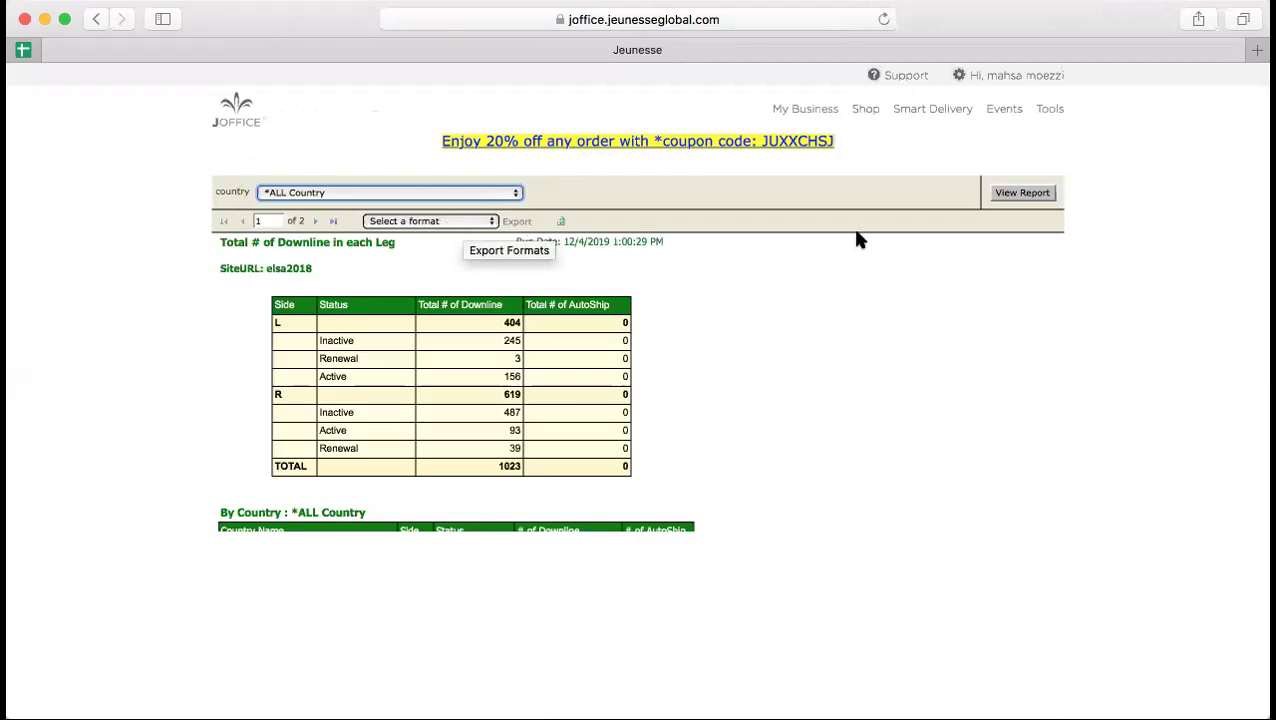
scroll(724, 392, "down", 3)
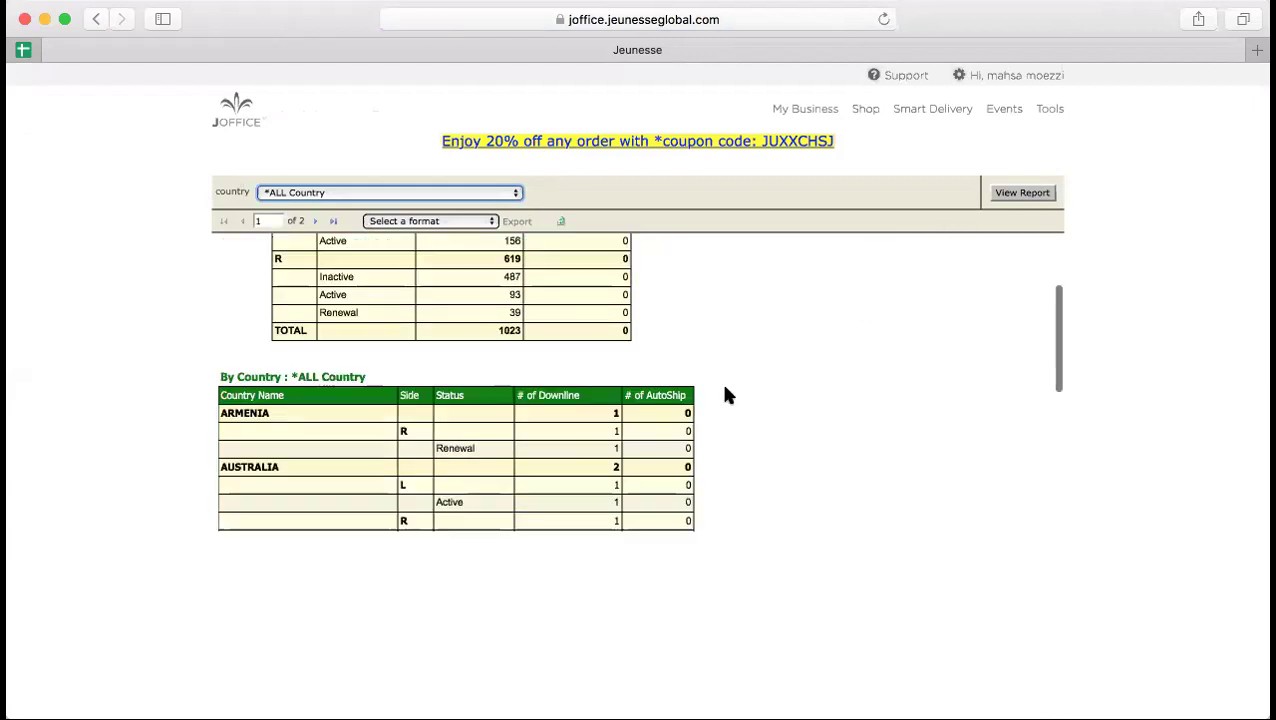
scroll(436, 413, "down", 1)
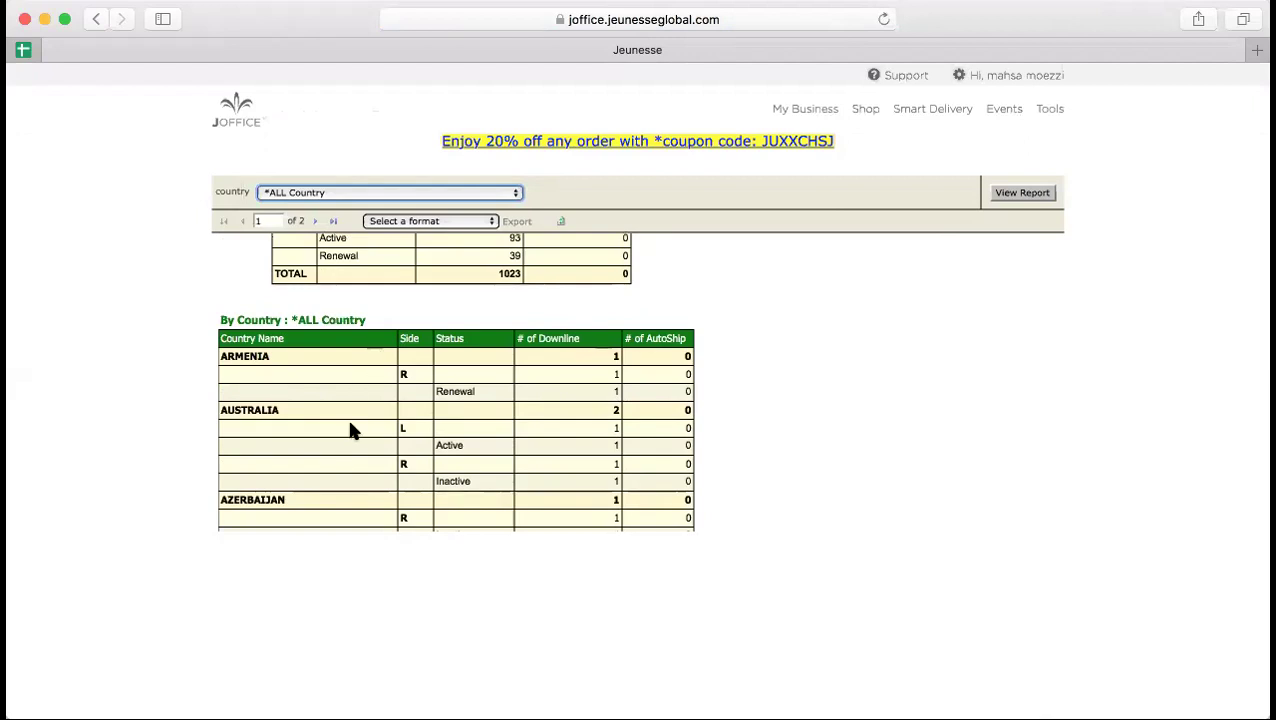
scroll(436, 438, "down", 3)
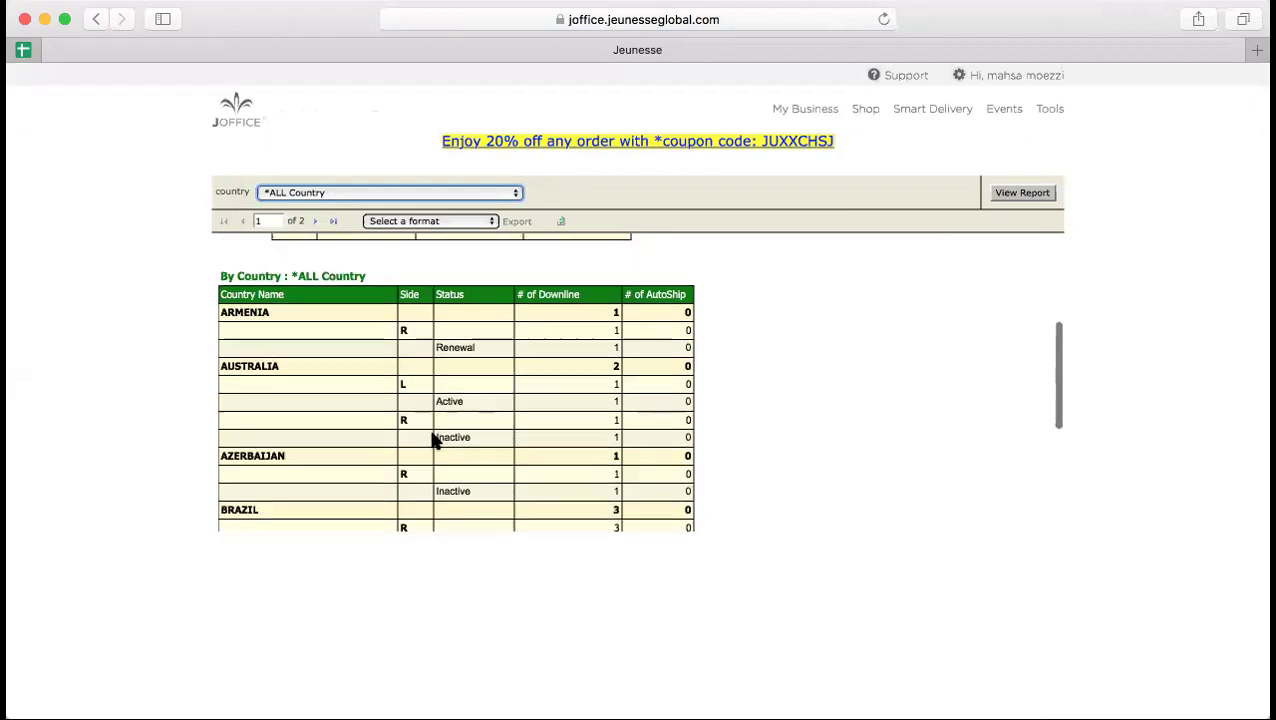
scroll(292, 443, "down", 2)
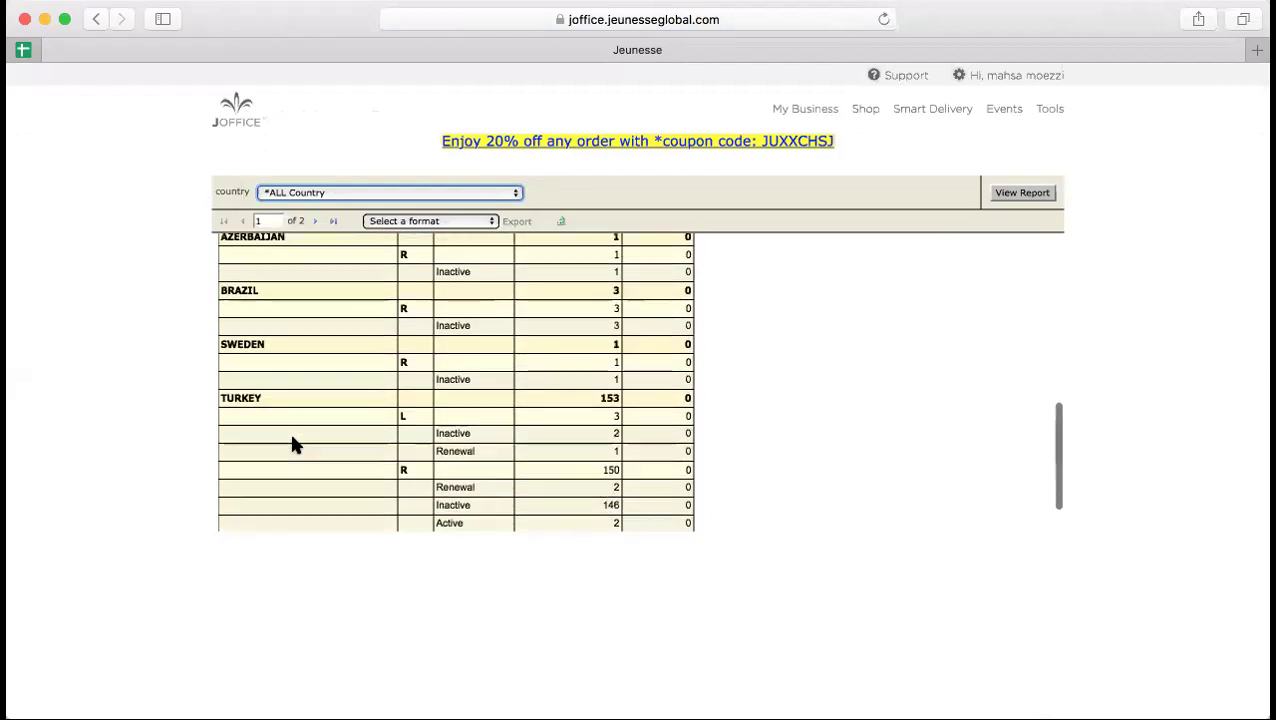
scroll(300, 421, "down", 2)
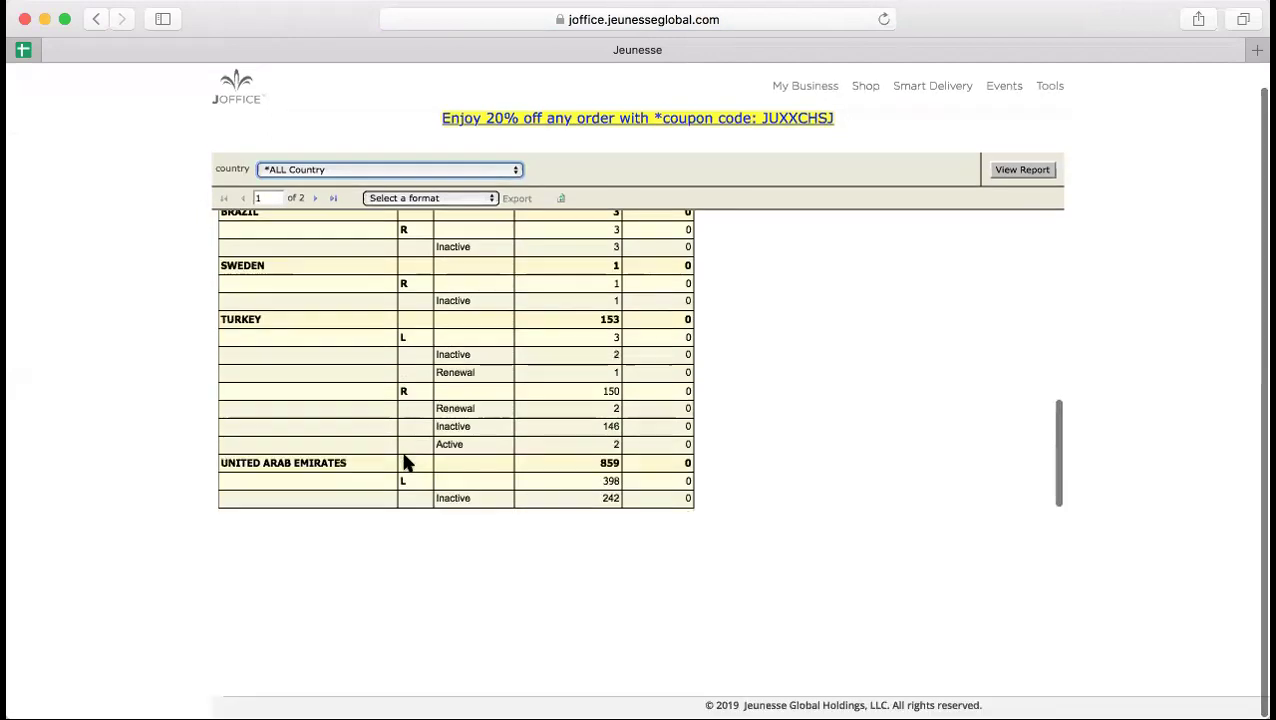
scroll(441, 368, "up", 1)
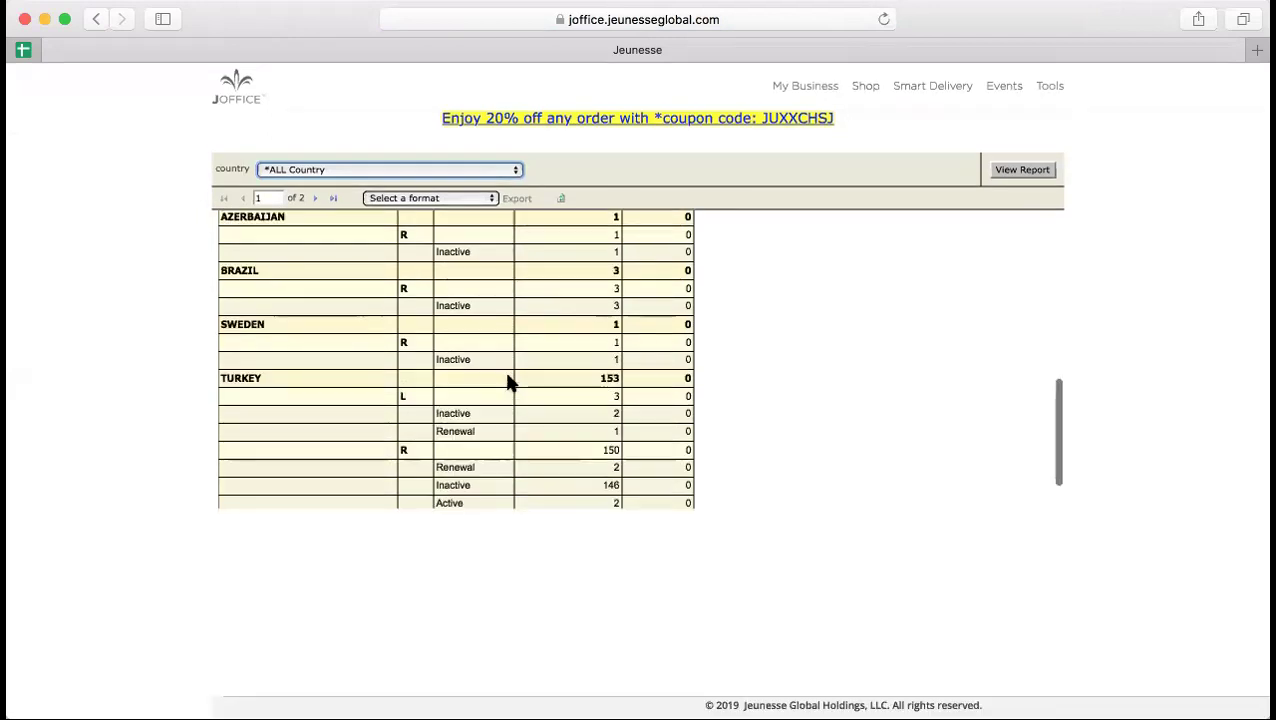
scroll(441, 346, "up", 2)
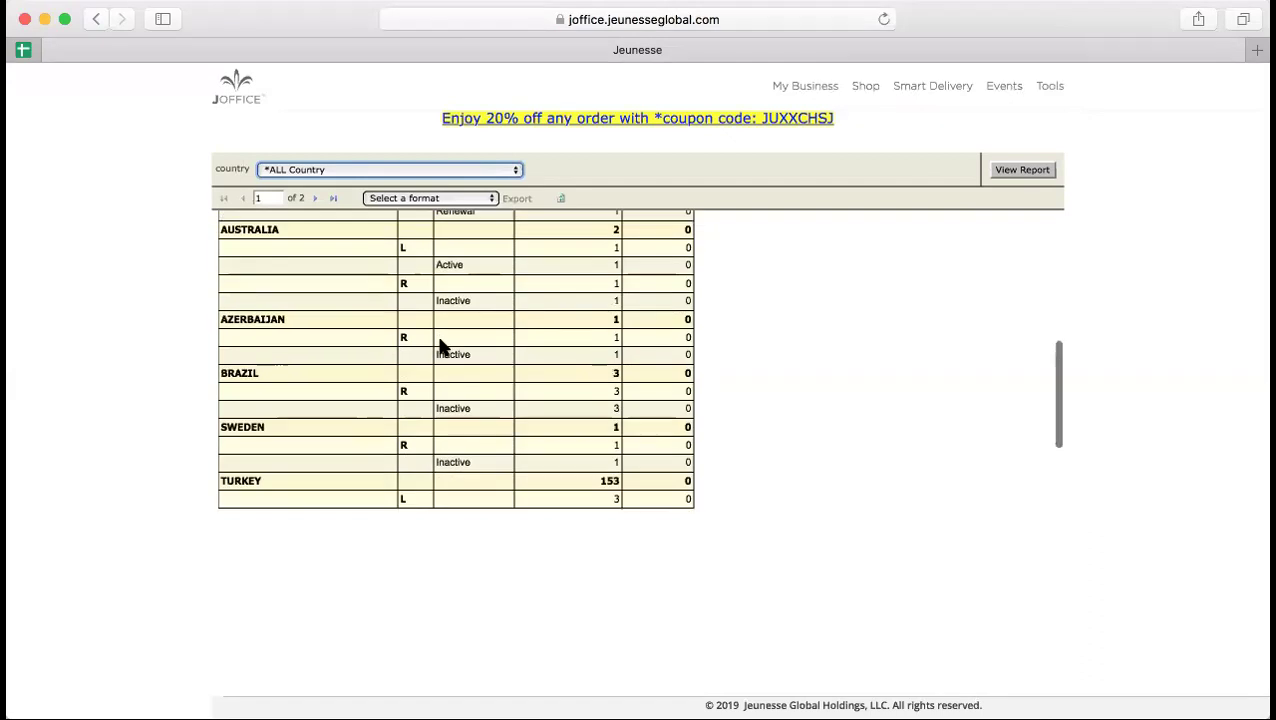
scroll(343, 373, "up", 10)
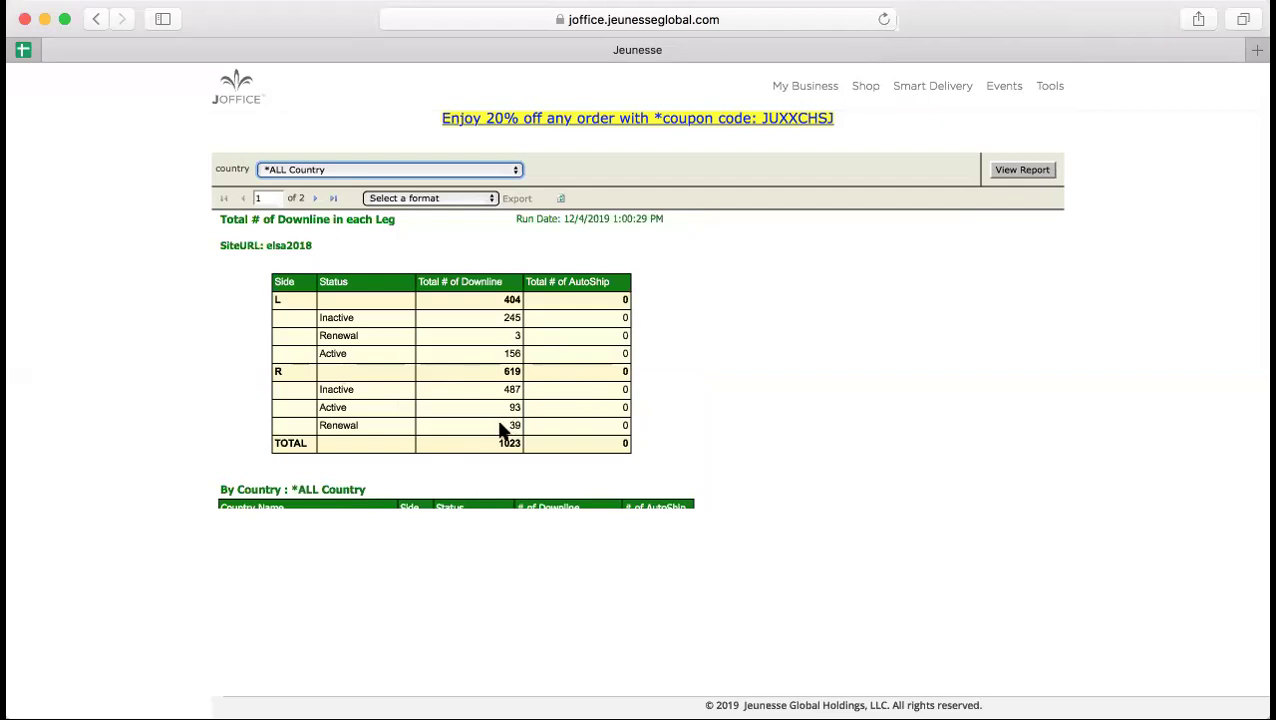
left_click(98, 20)
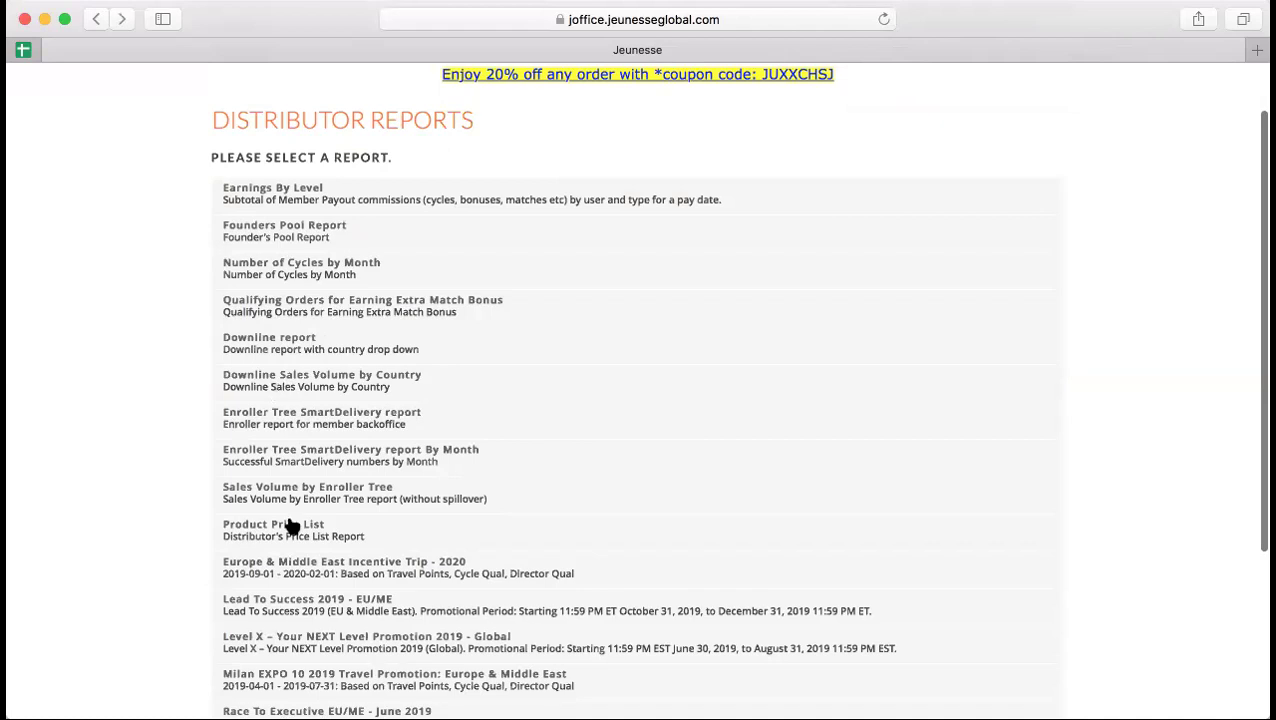
Open the Downline Sales Volume by Country report from the Distributor Reports list
scroll(290, 527, "down", 5)
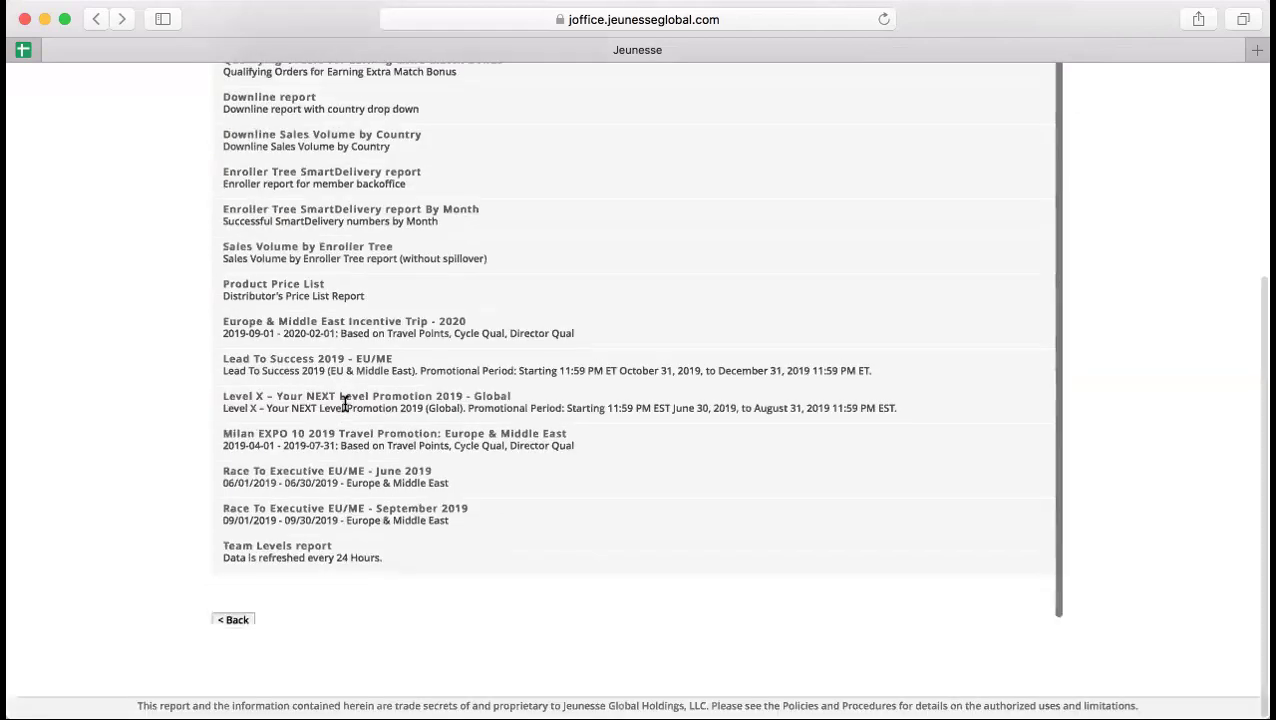
scroll(318, 270, "up", 4)
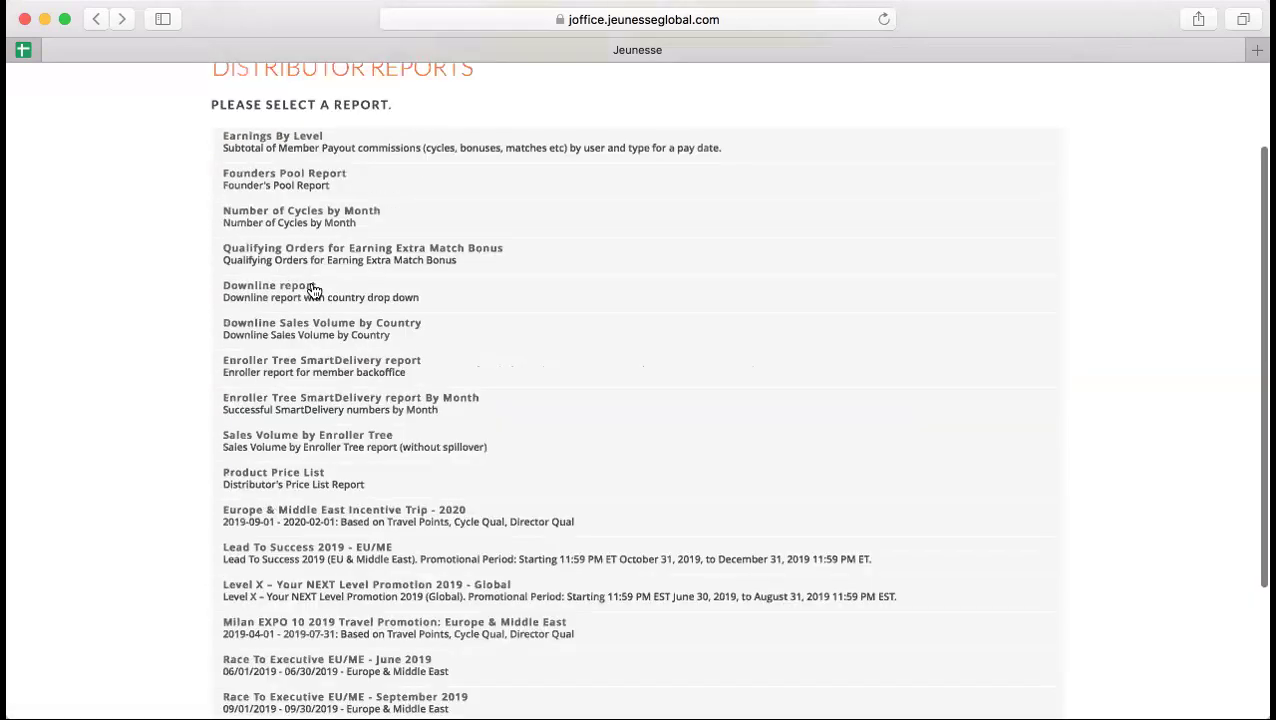
left_click(287, 330)
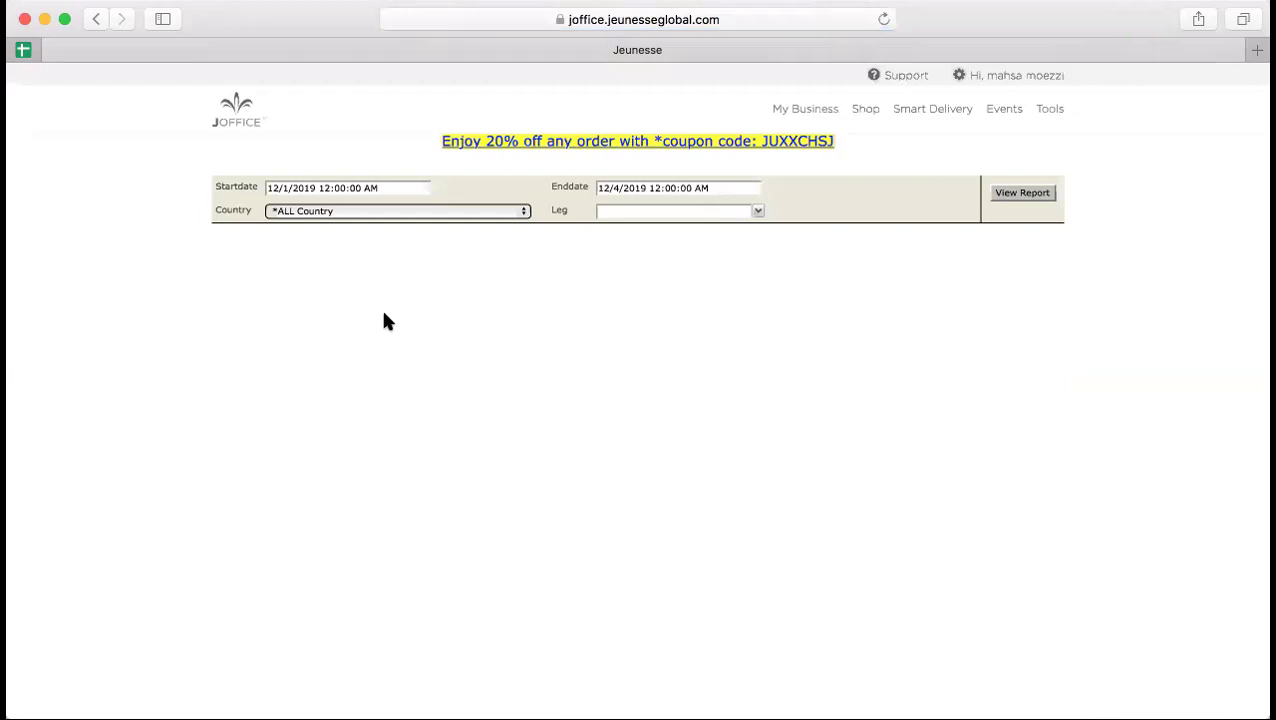
Set the start date to 9/1/2019, select both Left and Right legs, and view the report
left_click(272, 188)
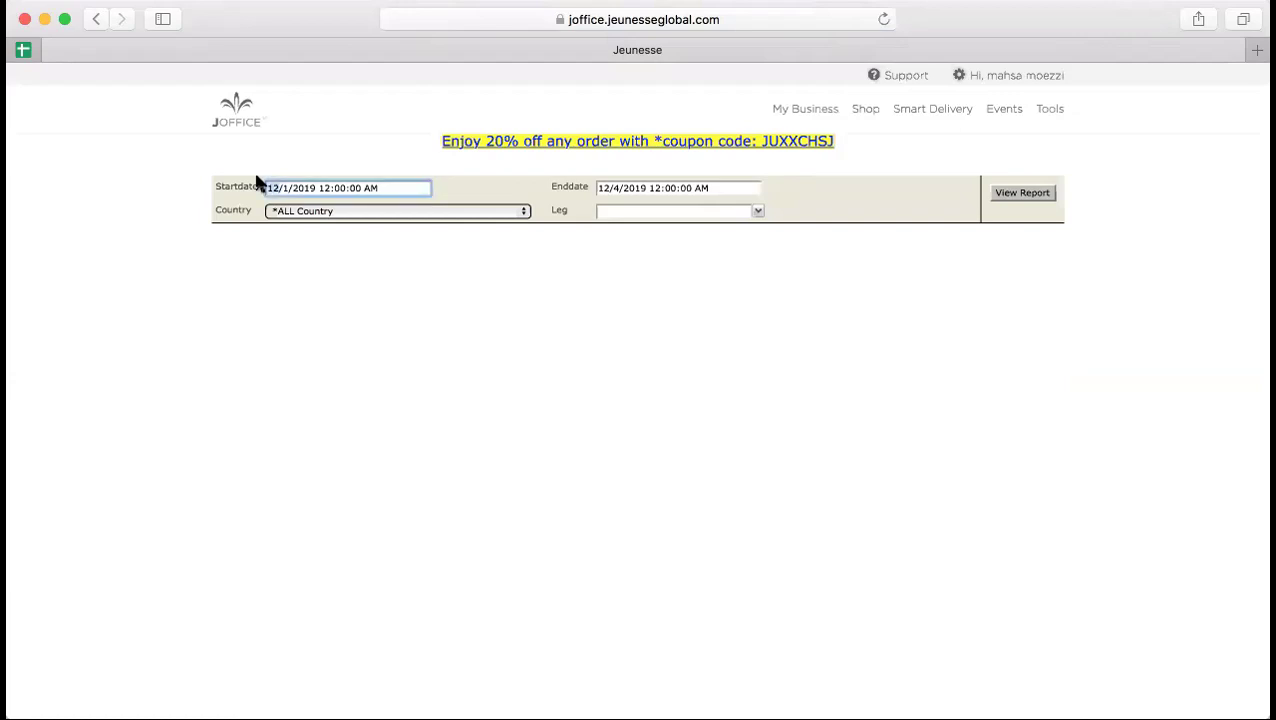
key("Delete")
key("Delete")
type("09")
left_click(673, 212)
left_click(635, 230)
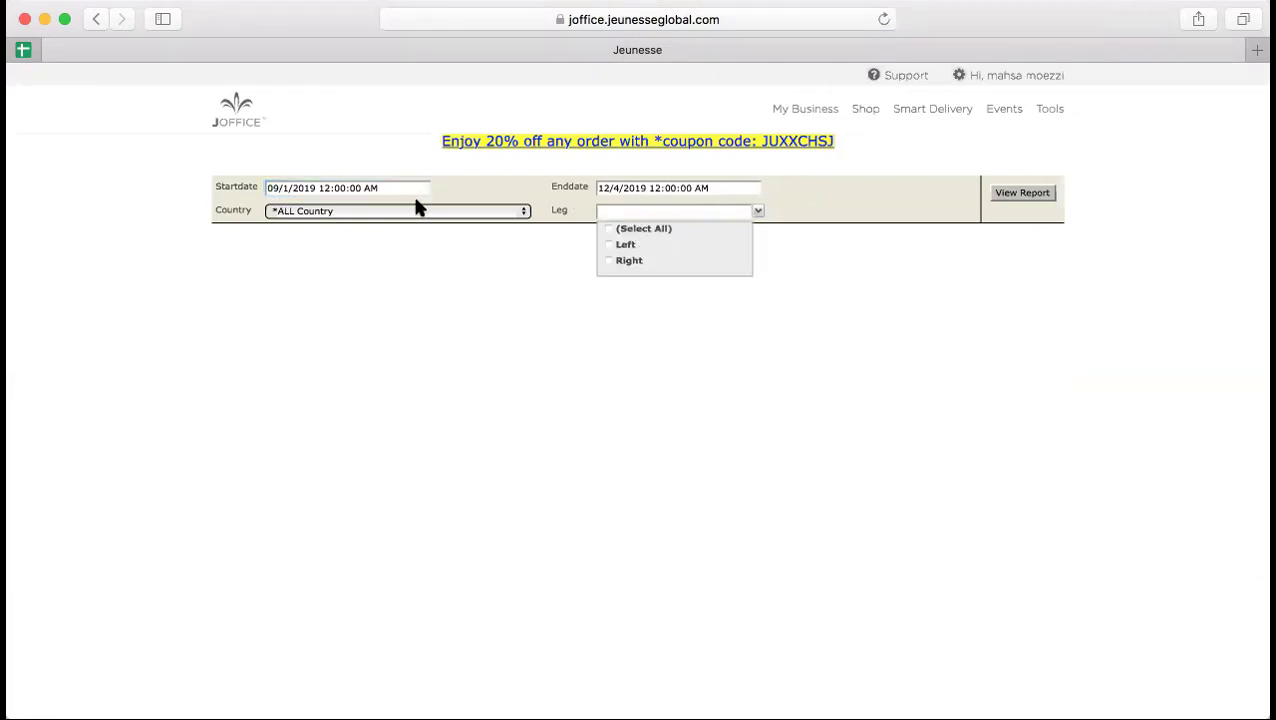
left_click(1028, 193)
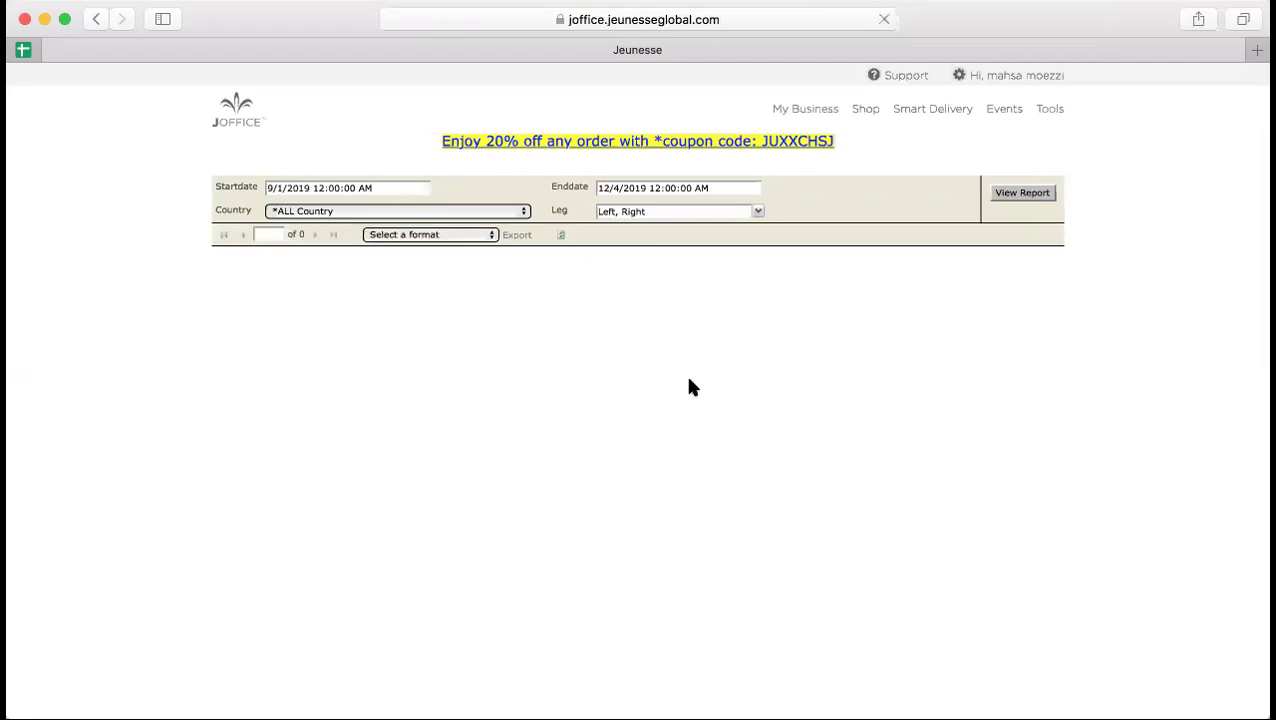
left_click(1015, 194)
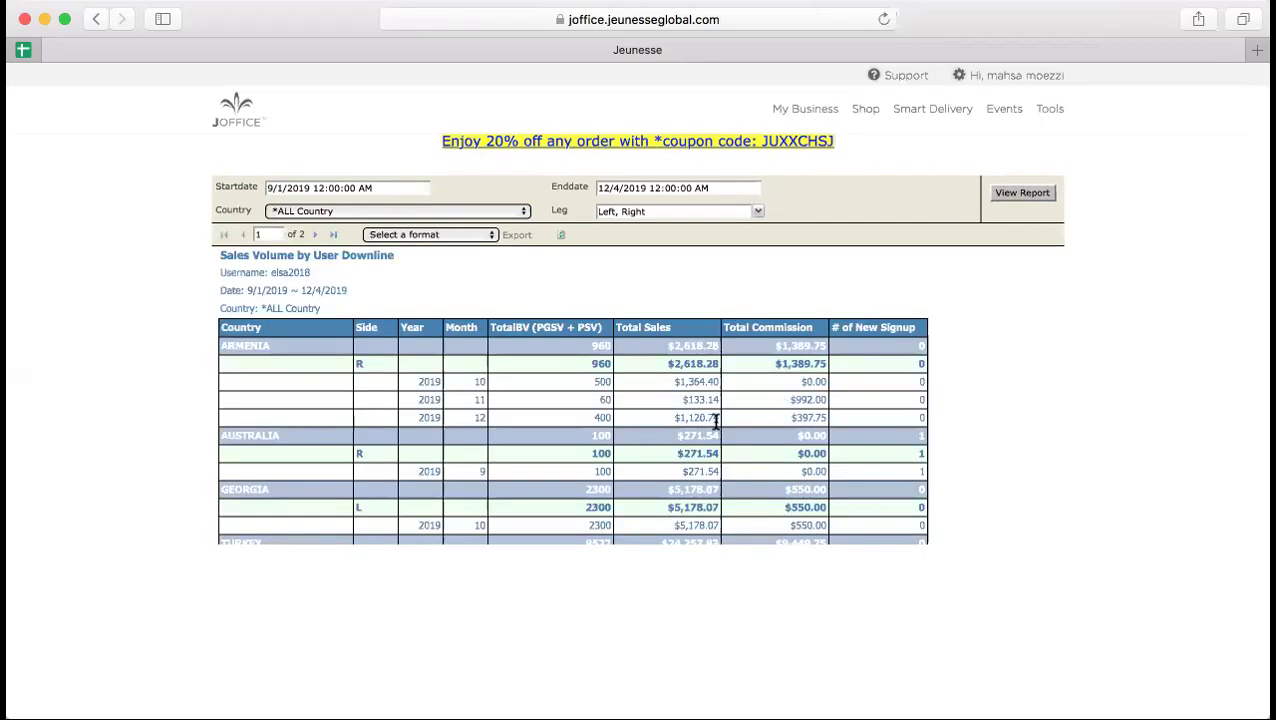
Scroll through the per-country sales volume results, then go back twice to the Distributor Reports list
scroll(244, 368, "down", 1)
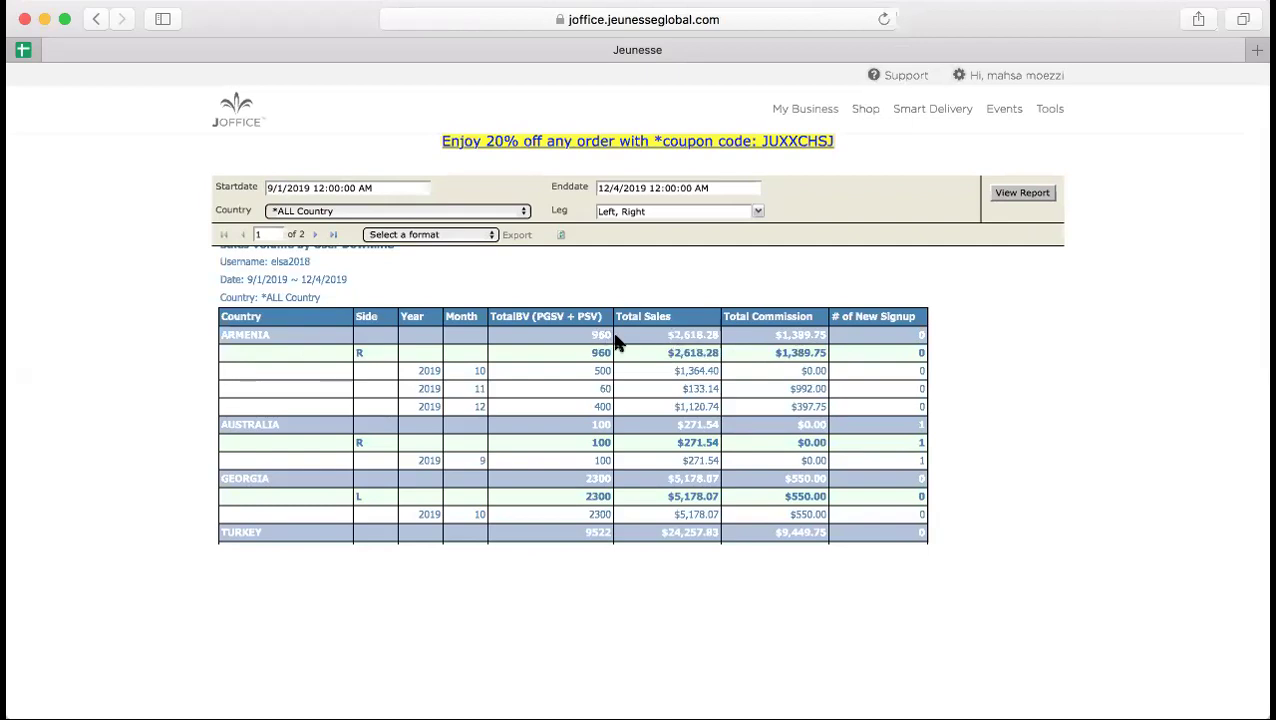
scroll(322, 333, "down", 3)
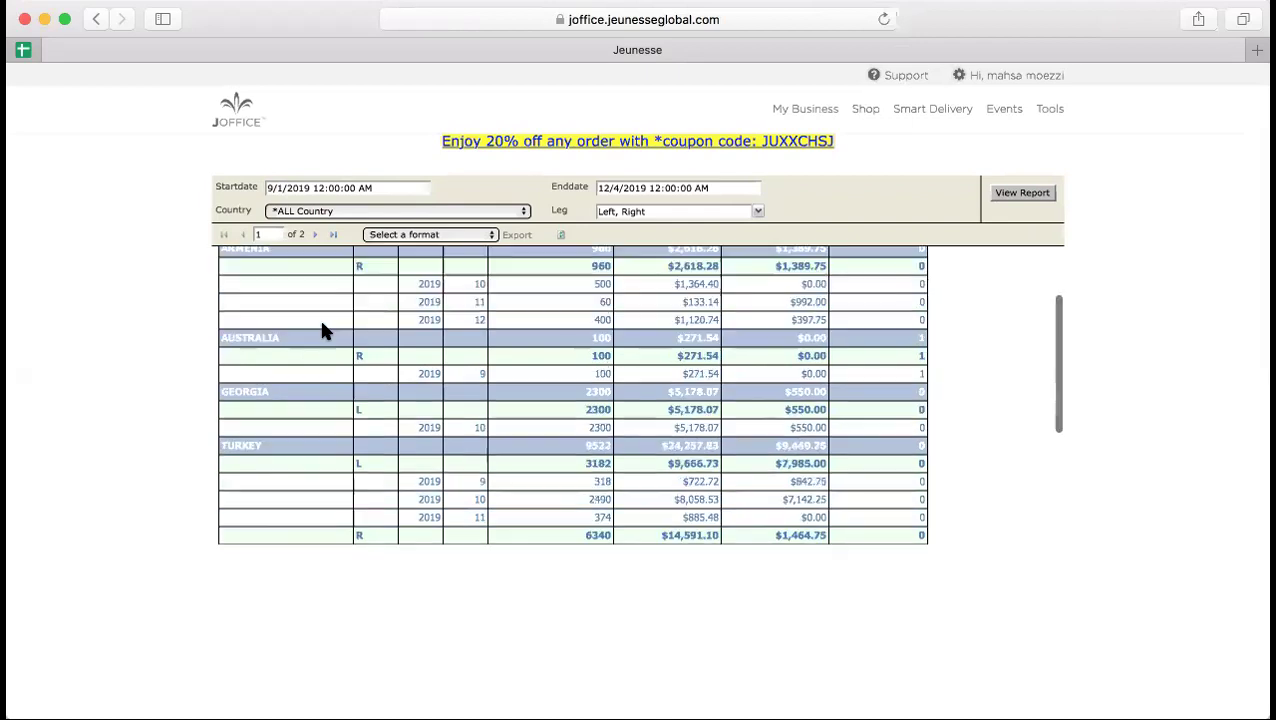
scroll(446, 345, "down", 2)
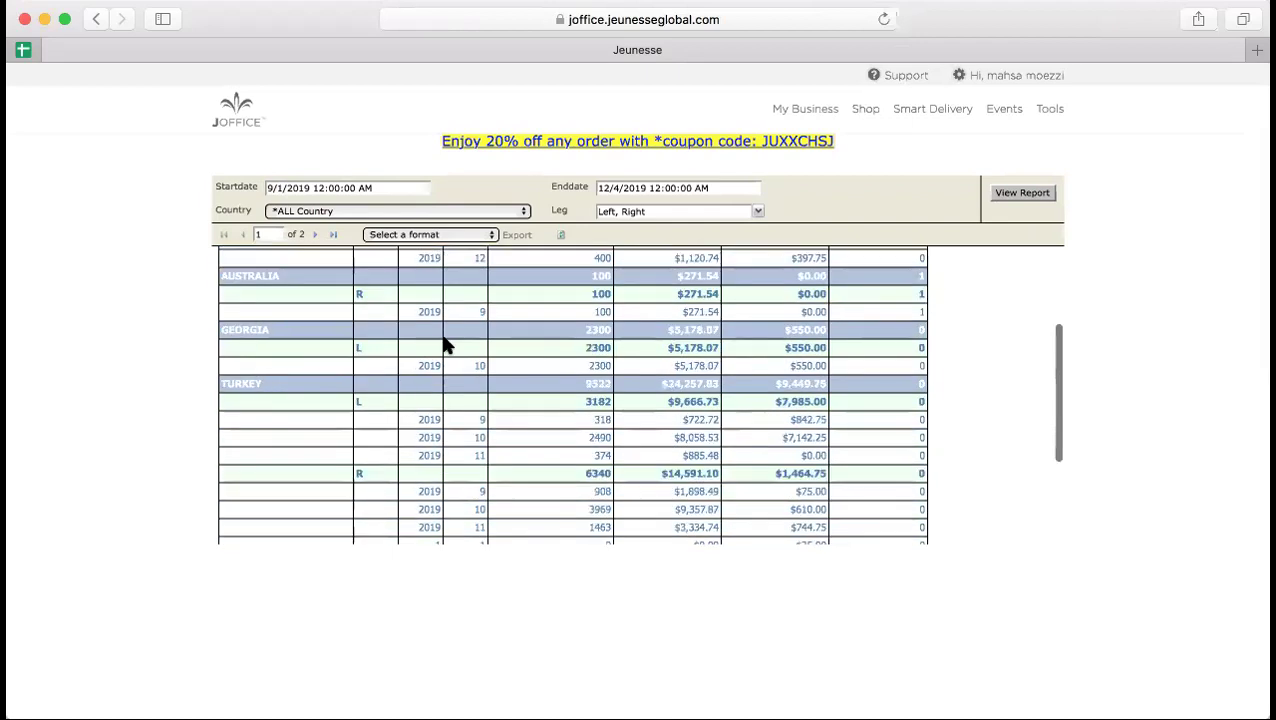
scroll(446, 345, "down", 1)
scroll(400, 355, "down", 4)
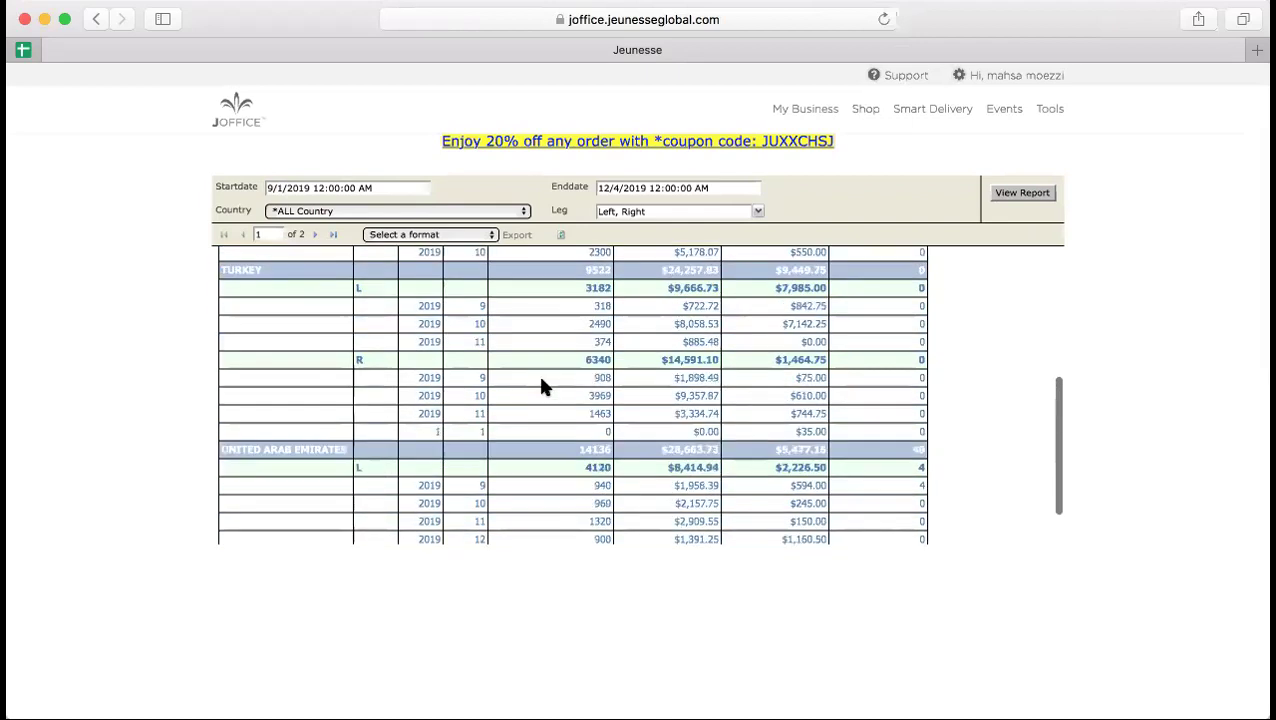
scroll(334, 396, "down", 3)
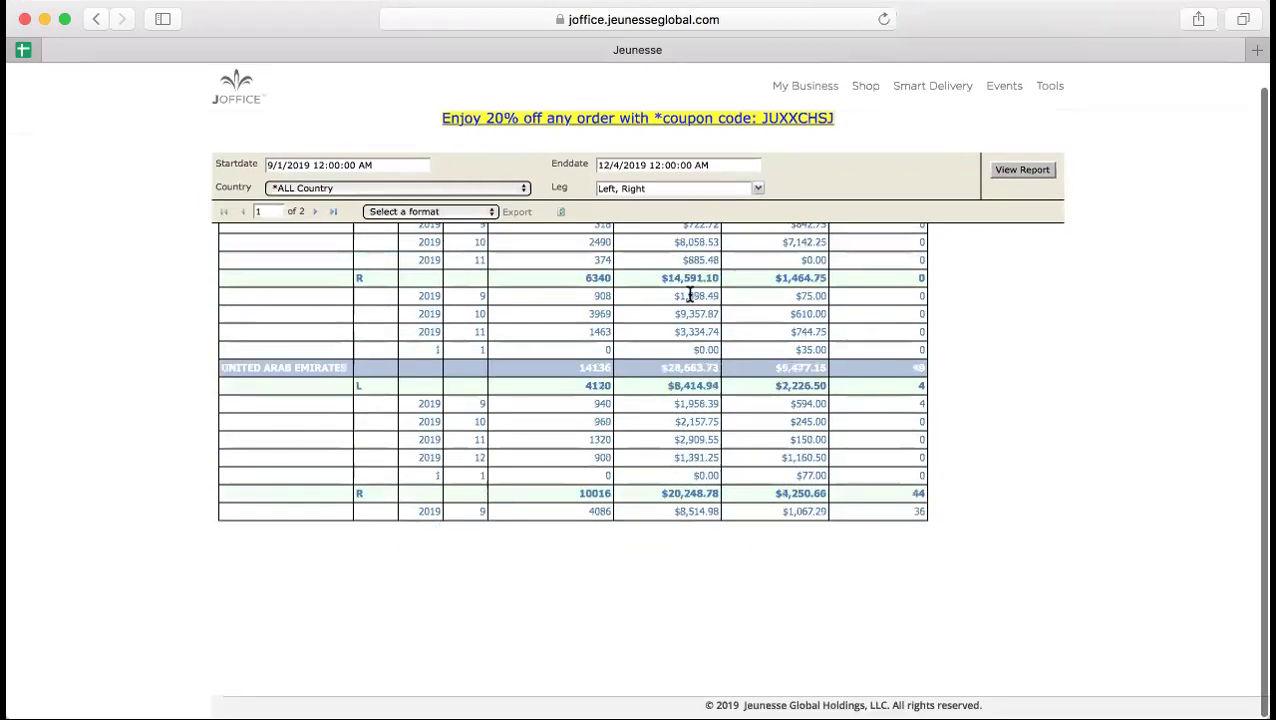
scroll(677, 344, "up", 3)
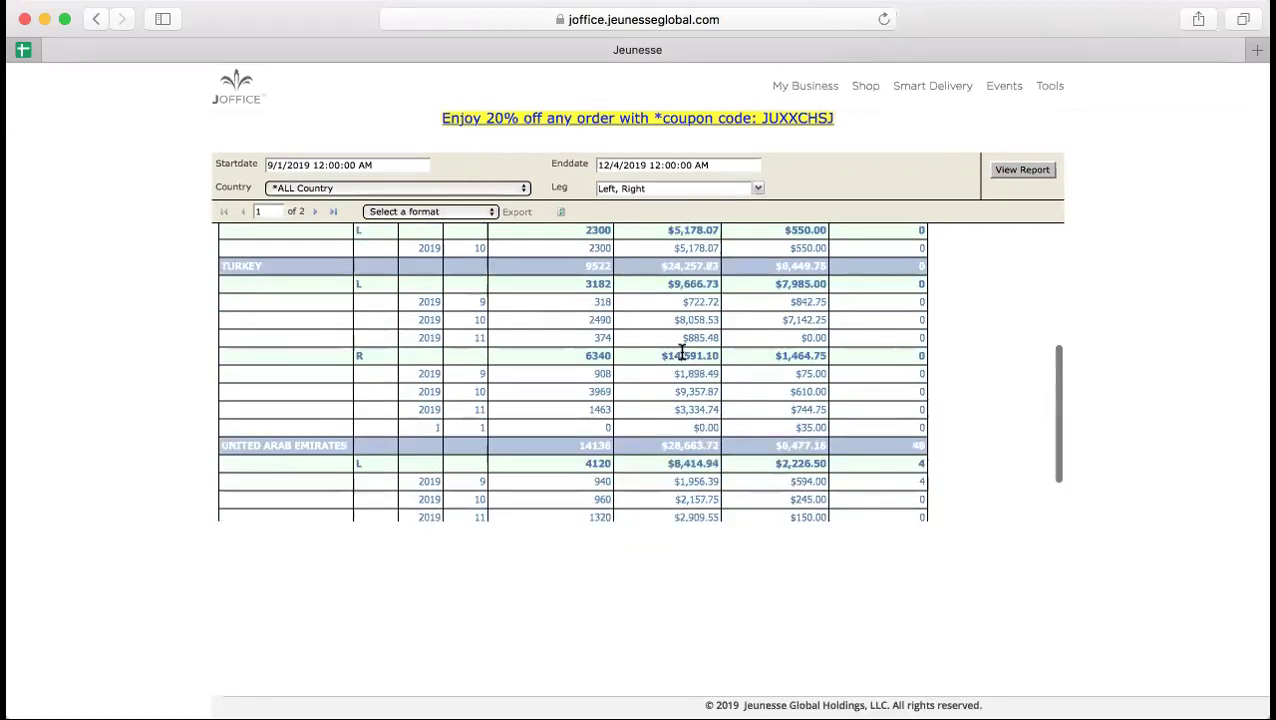
scroll(666, 290, "up", 5)
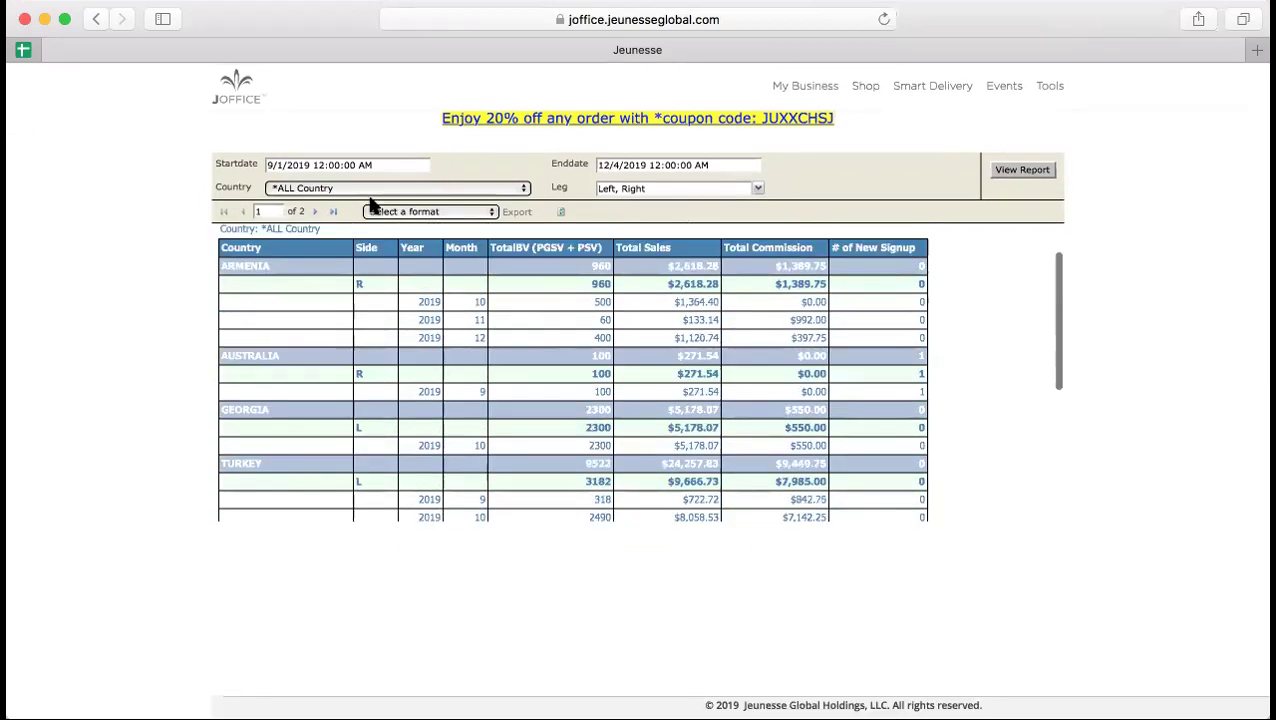
left_click(95, 19)
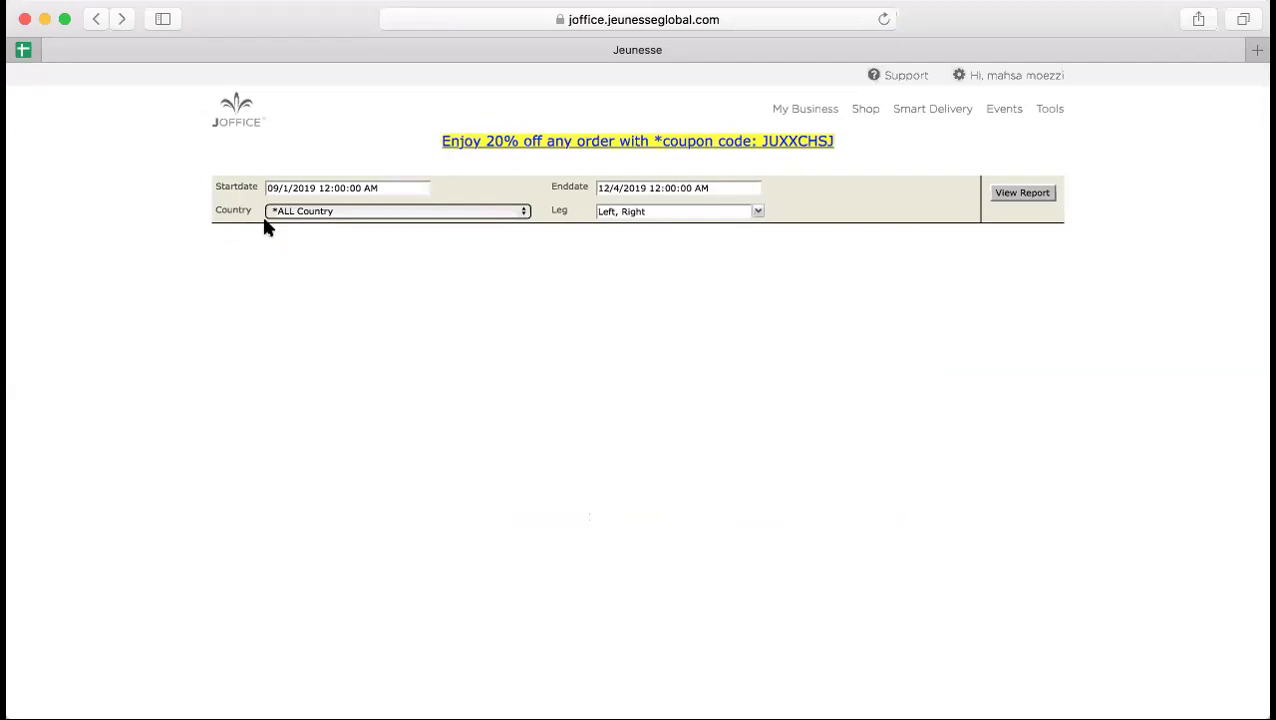
left_click(99, 22)
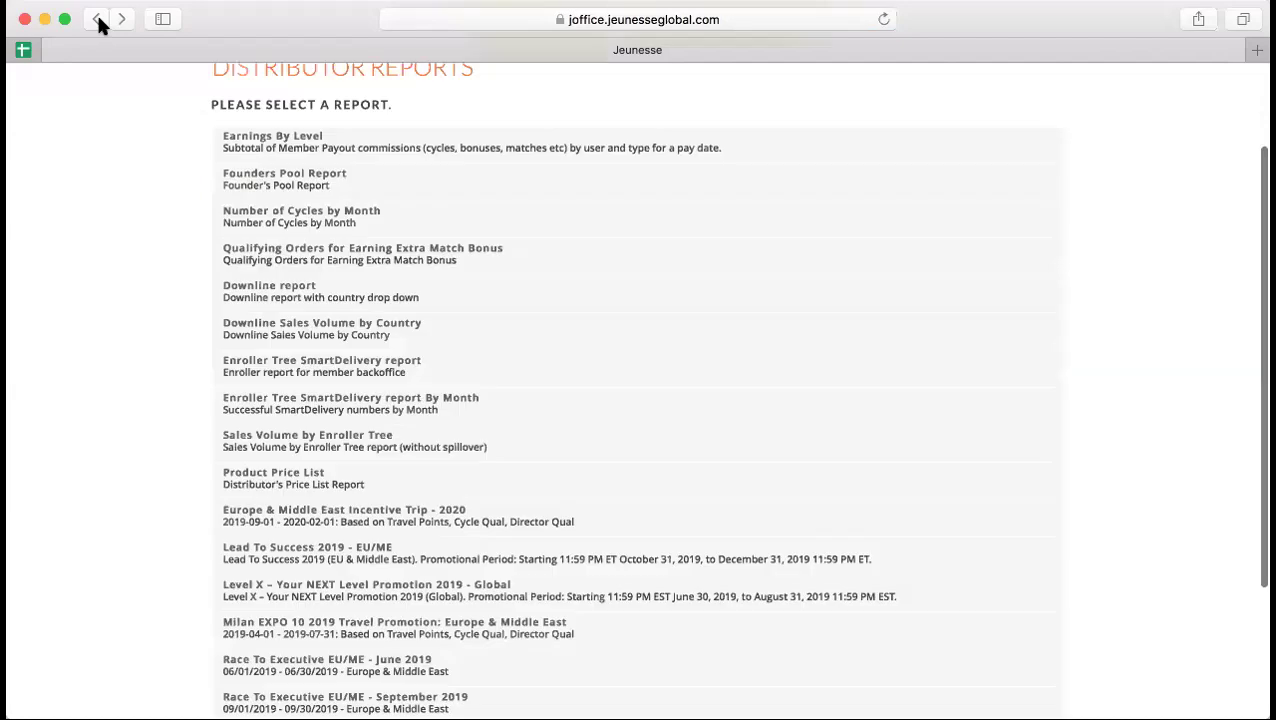
scroll(370, 340, "down", 1)
Open the Enroller Tree SmartDelivery report and scroll through its 15 sponsored users
scroll(370, 345, "up", 1)
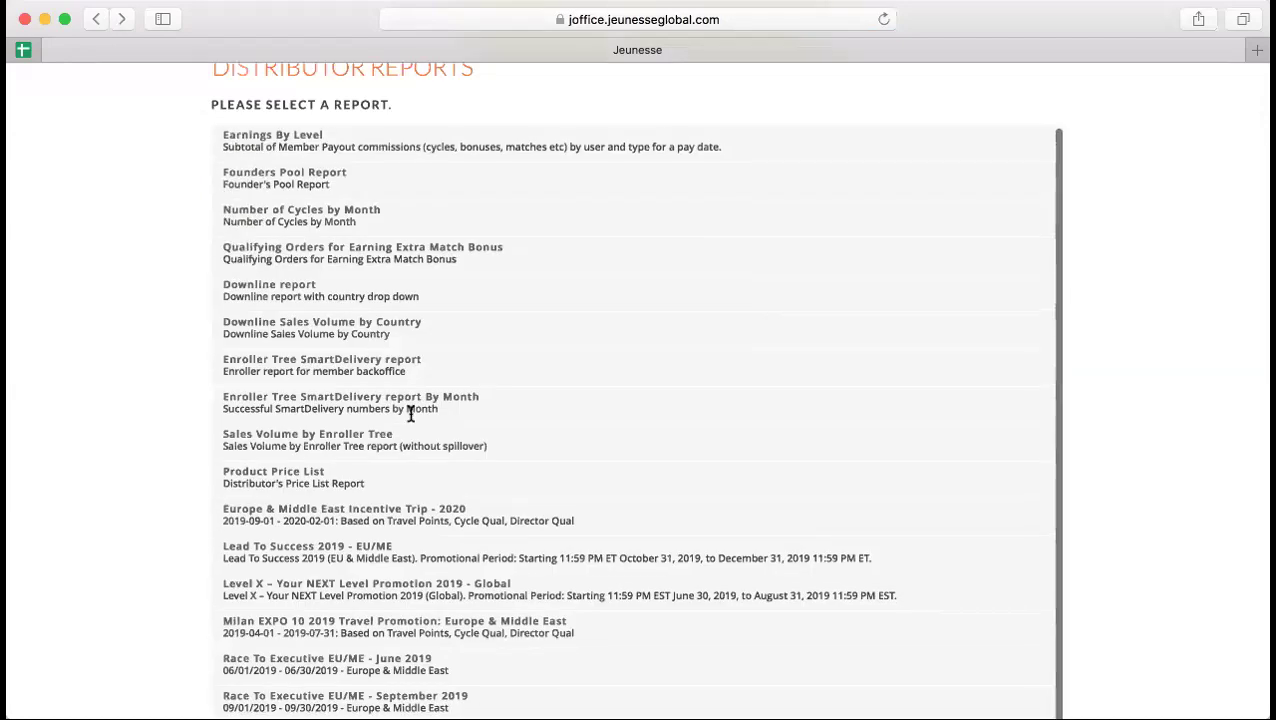
scroll(410, 413, "down", 1)
scroll(409, 412, "down", 3)
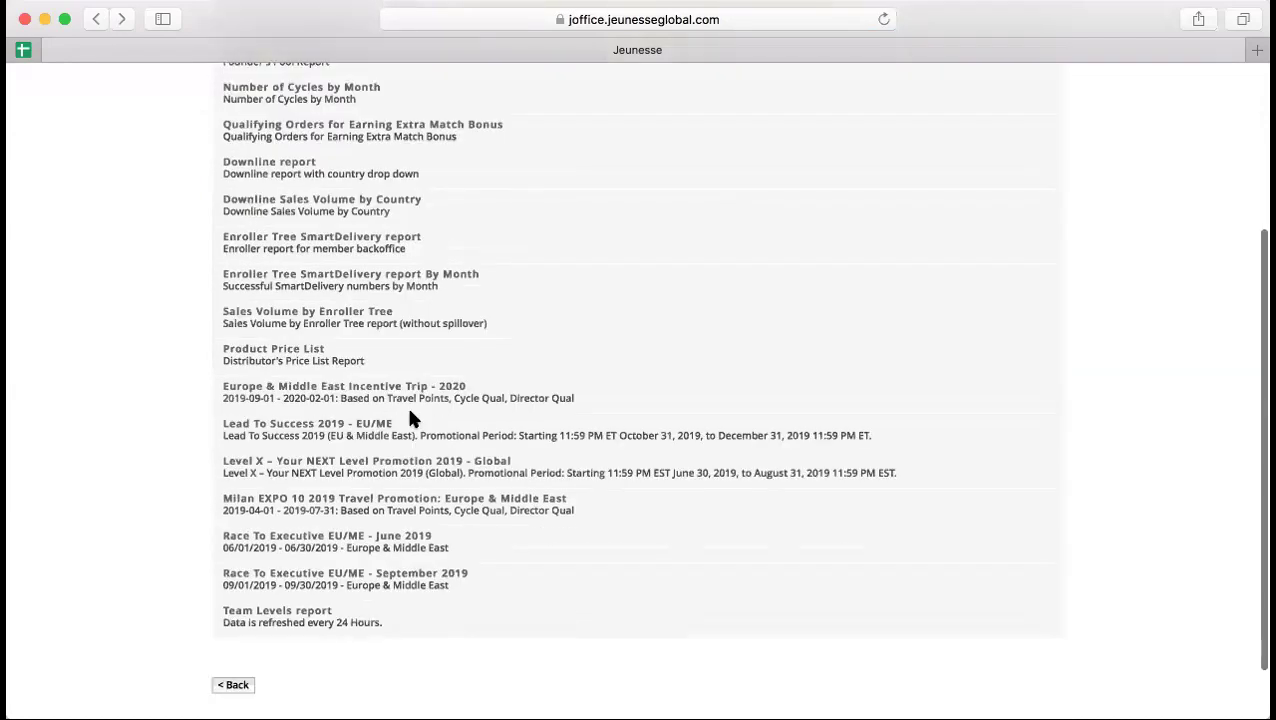
scroll(409, 420, "down", 2)
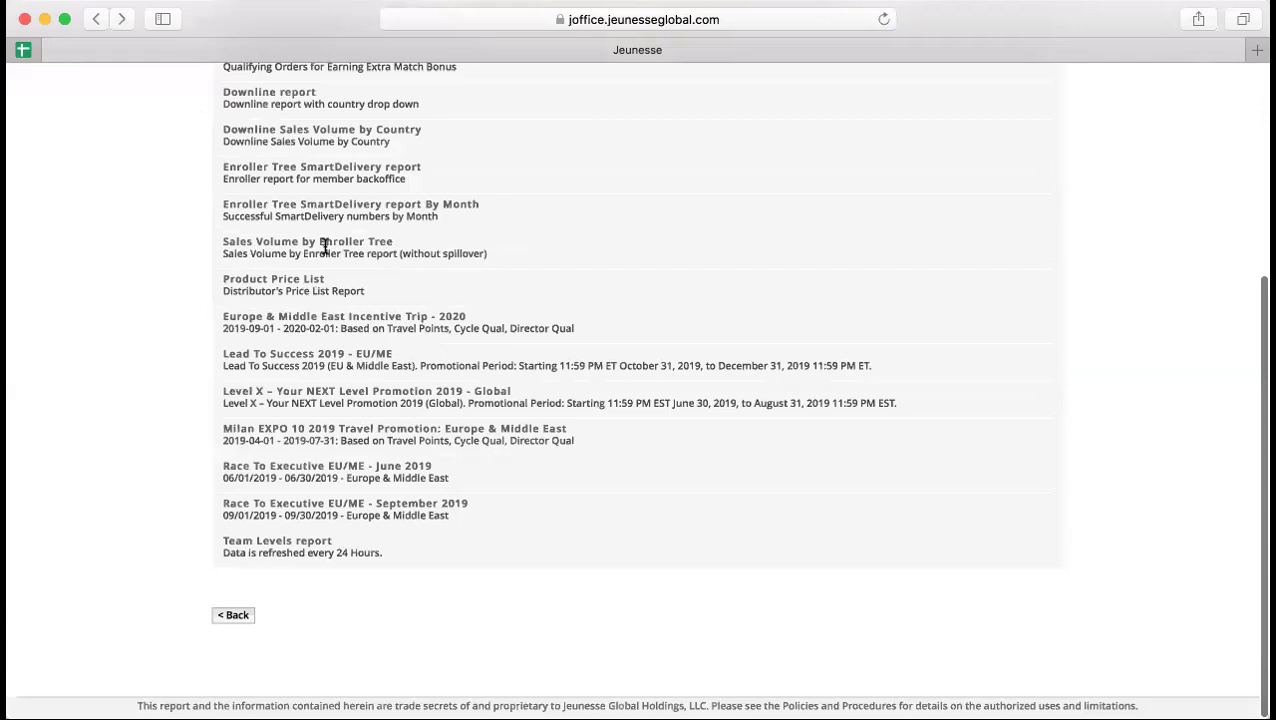
scroll(330, 252, "up", 1)
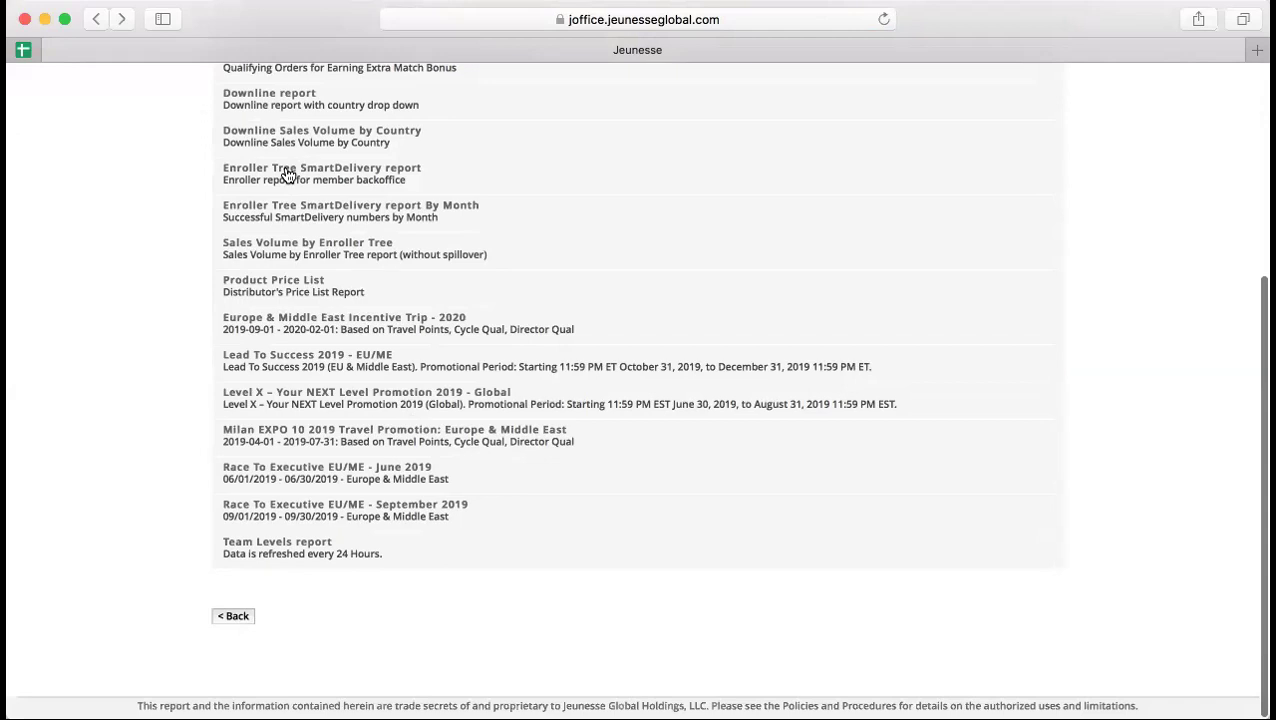
left_click(336, 169)
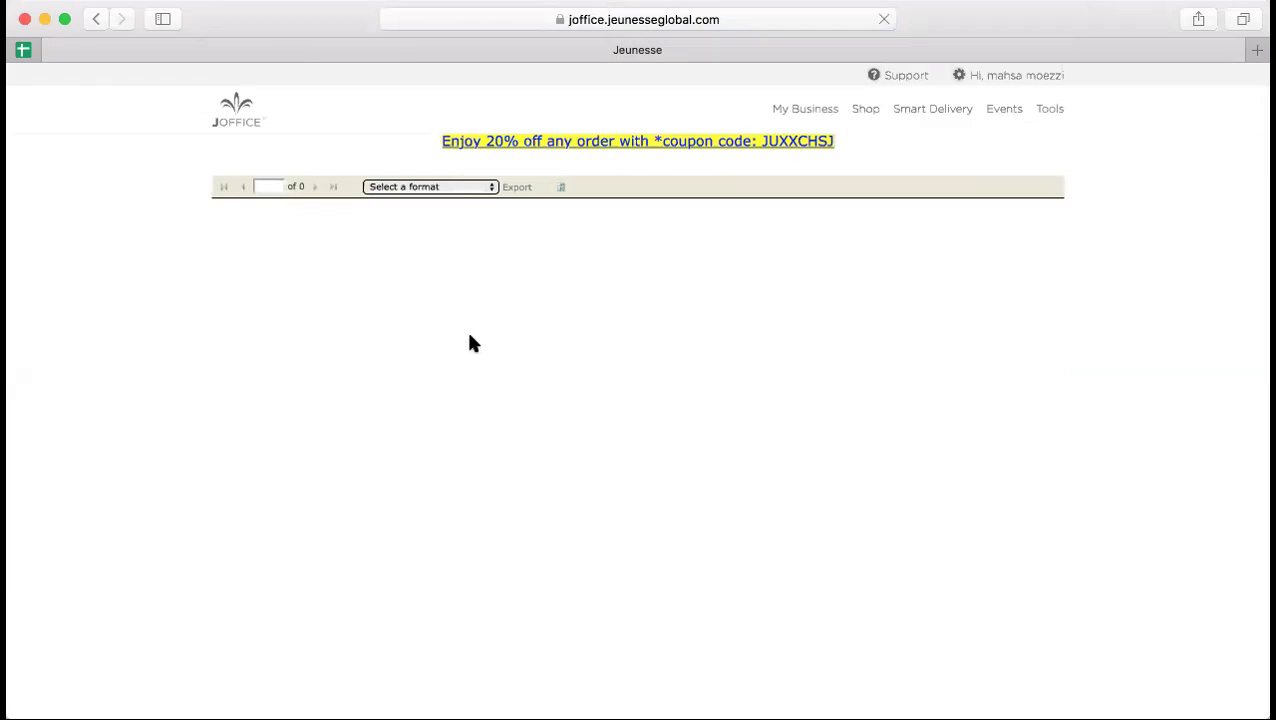
scroll(448, 384, "down", 1)
scroll(451, 396, "down", 3)
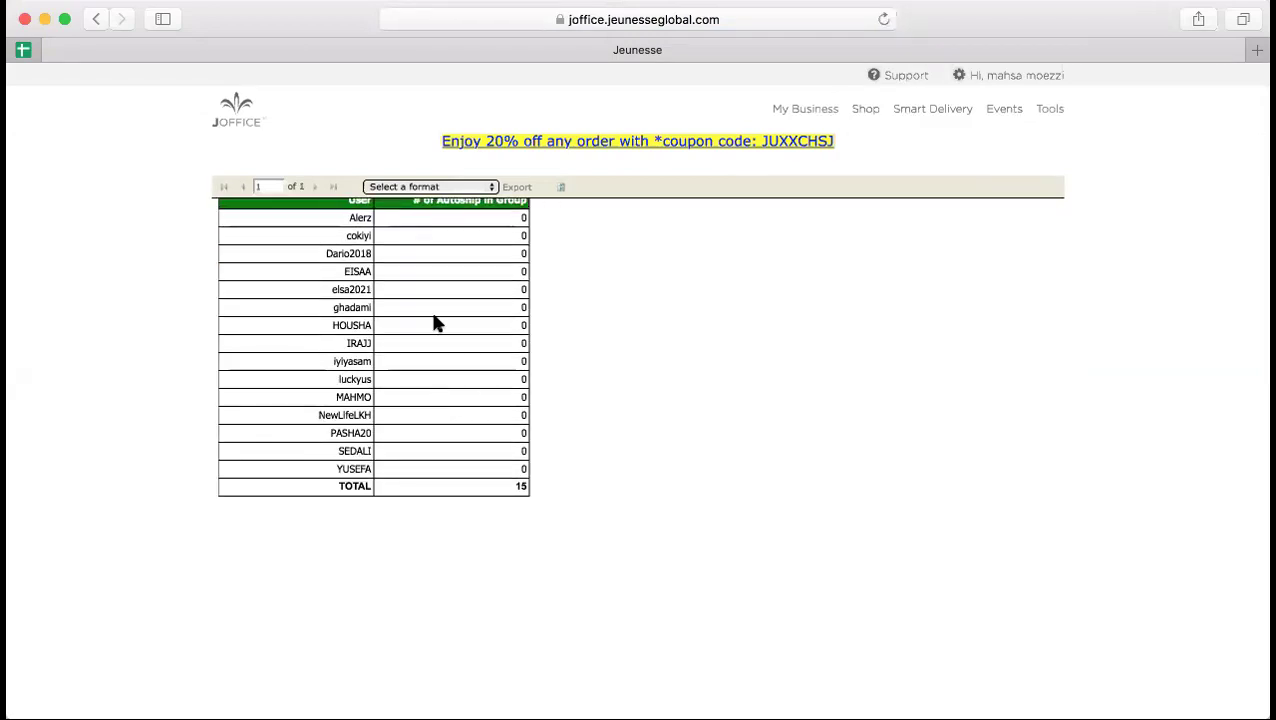
scroll(437, 323, "up", 3)
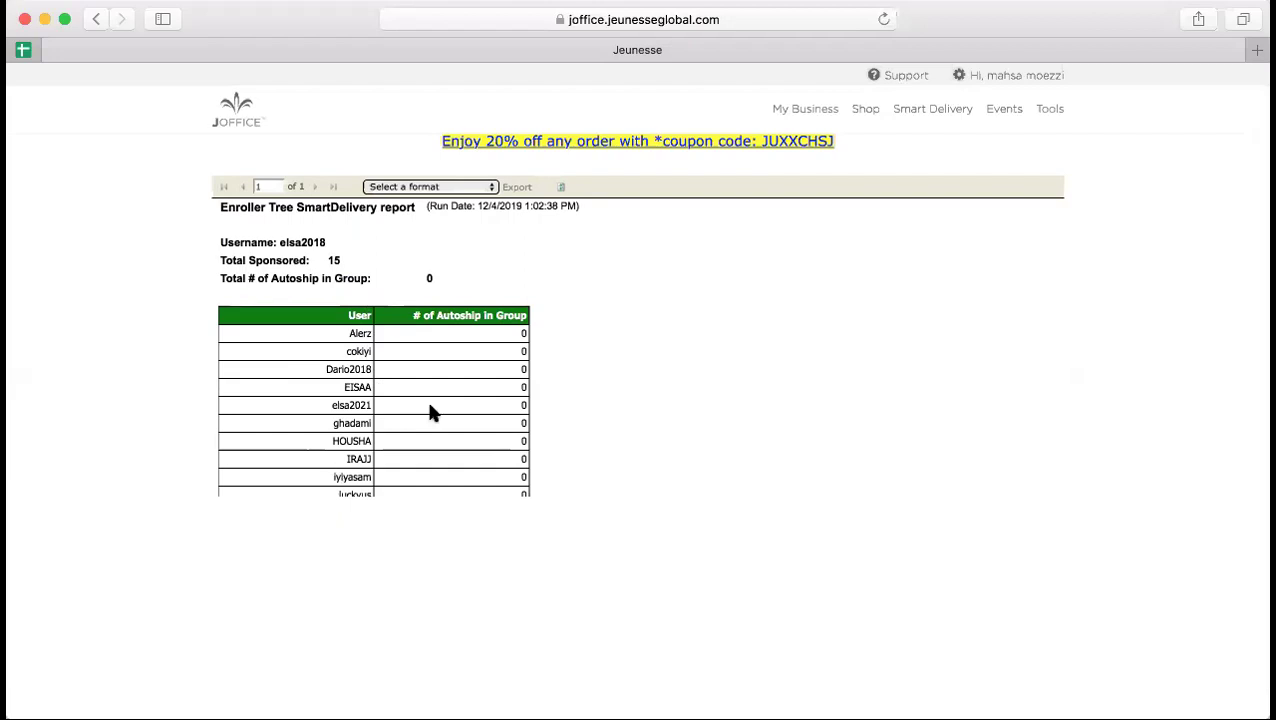
scroll(430, 413, "down", 3)
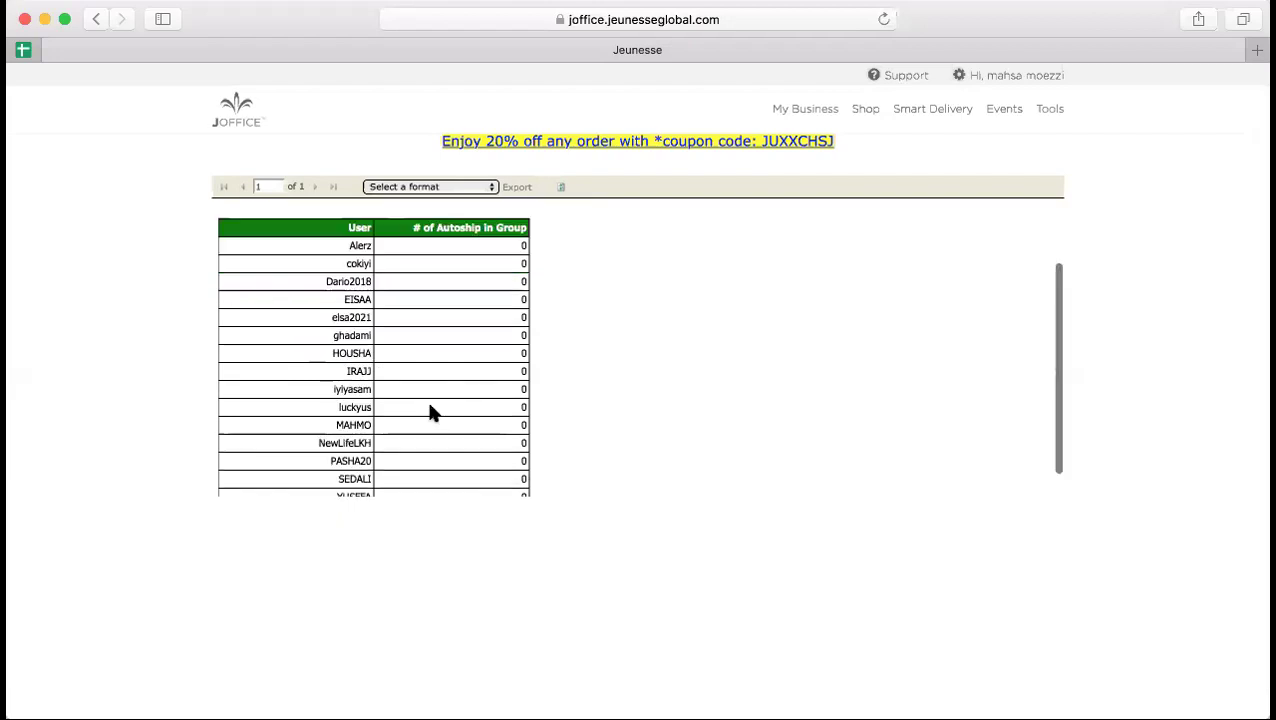
Go back to the Distributor Reports list and open Sales Volume by Enroller Tree
left_click(96, 20)
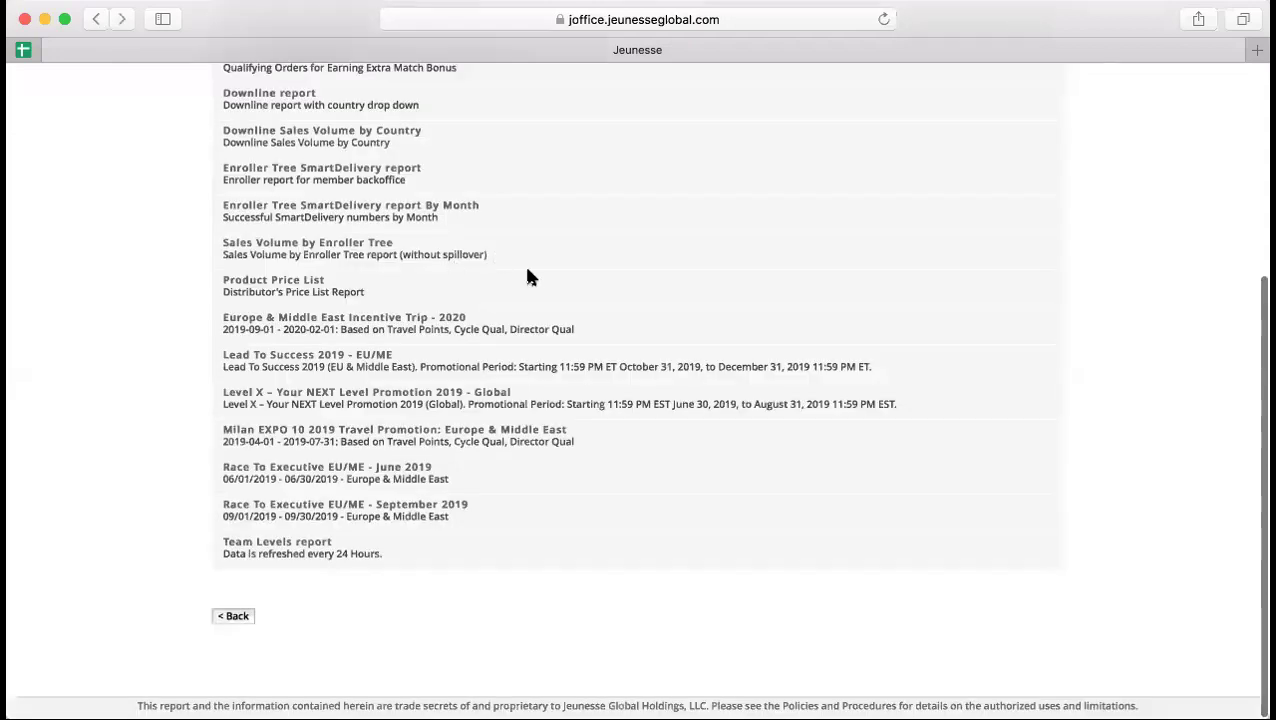
scroll(527, 277, "up", 1)
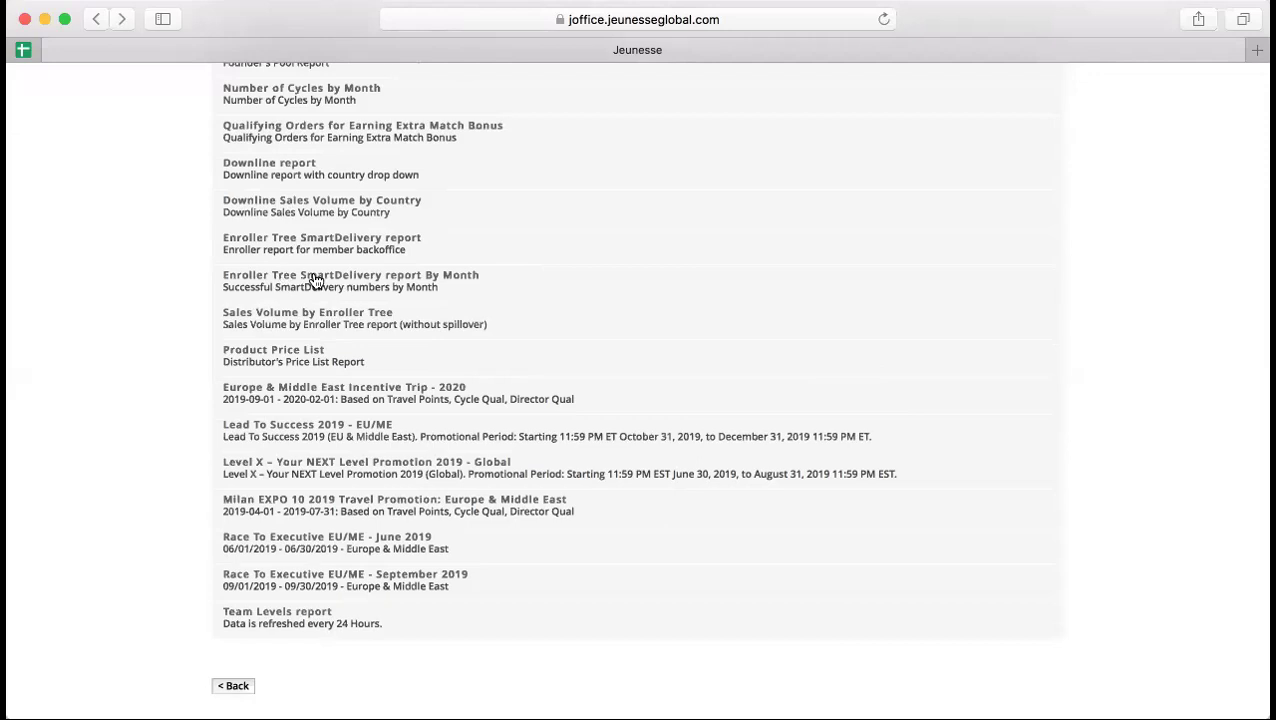
scroll(367, 276, "down", 1)
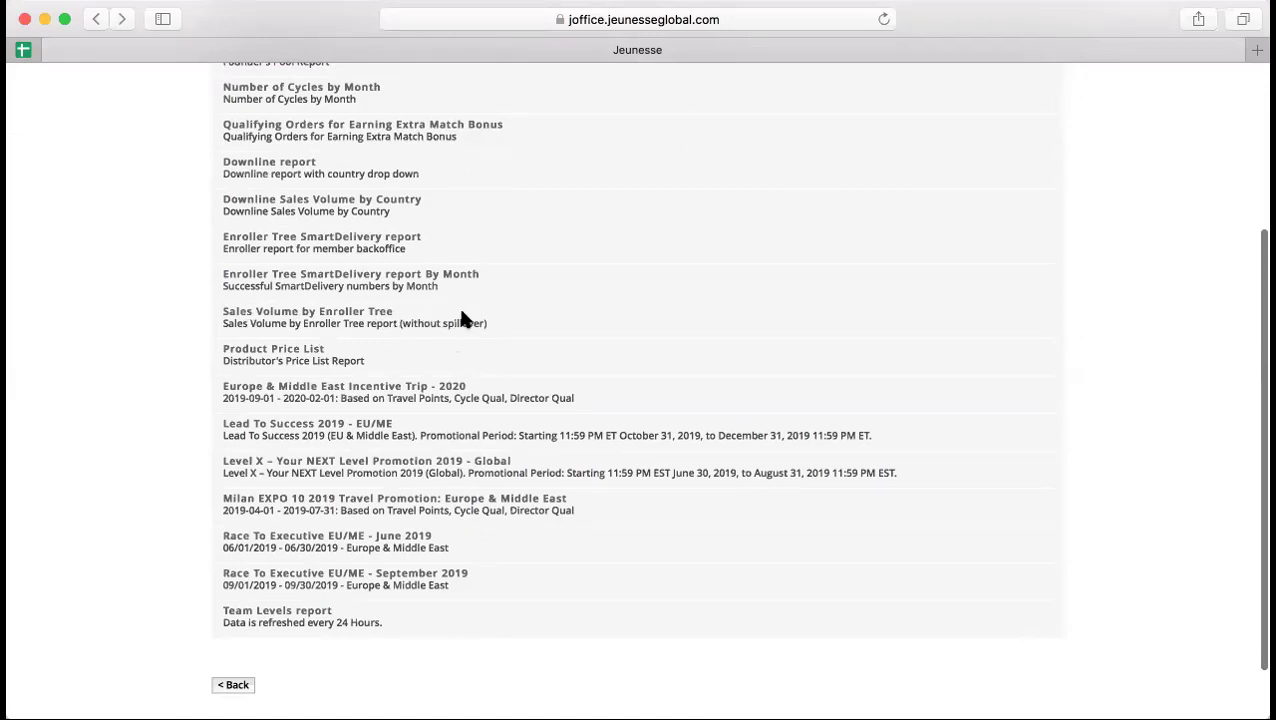
left_click(343, 313)
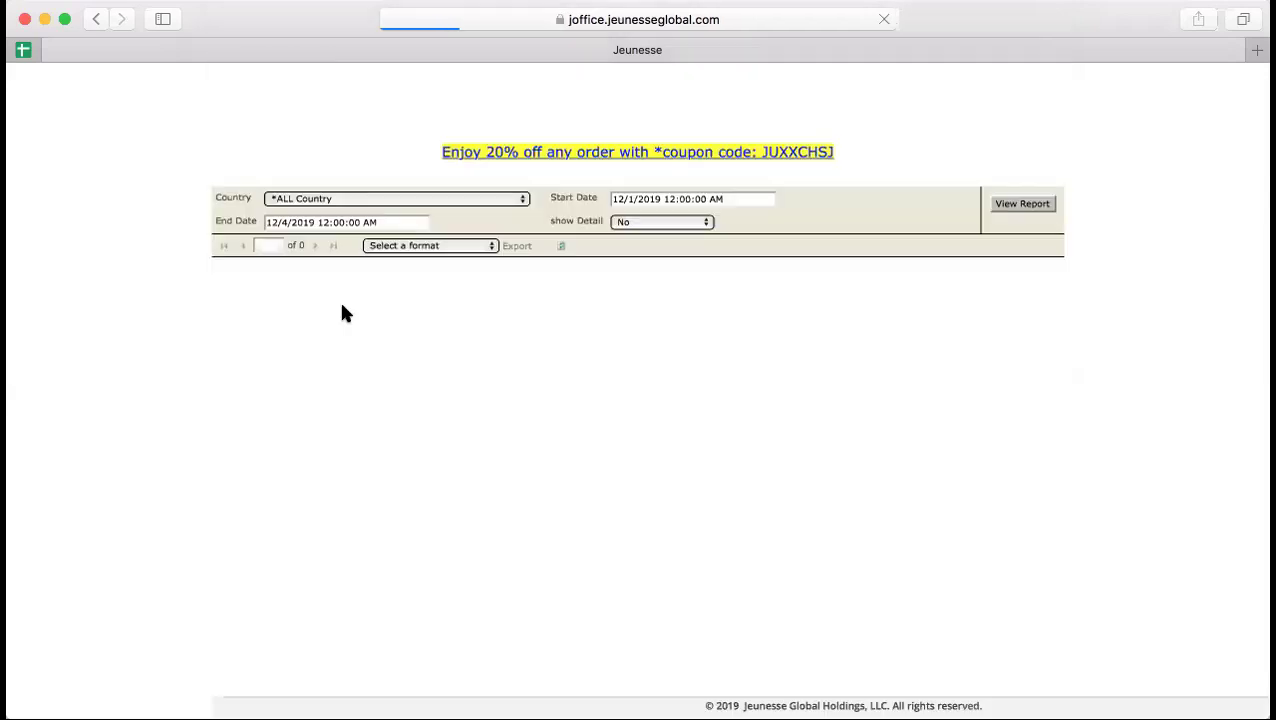
Keep the country at *ALL Country, set End Date month to 08 and details to Yes, then rerun
left_click(345, 190)
left_click(347, 188)
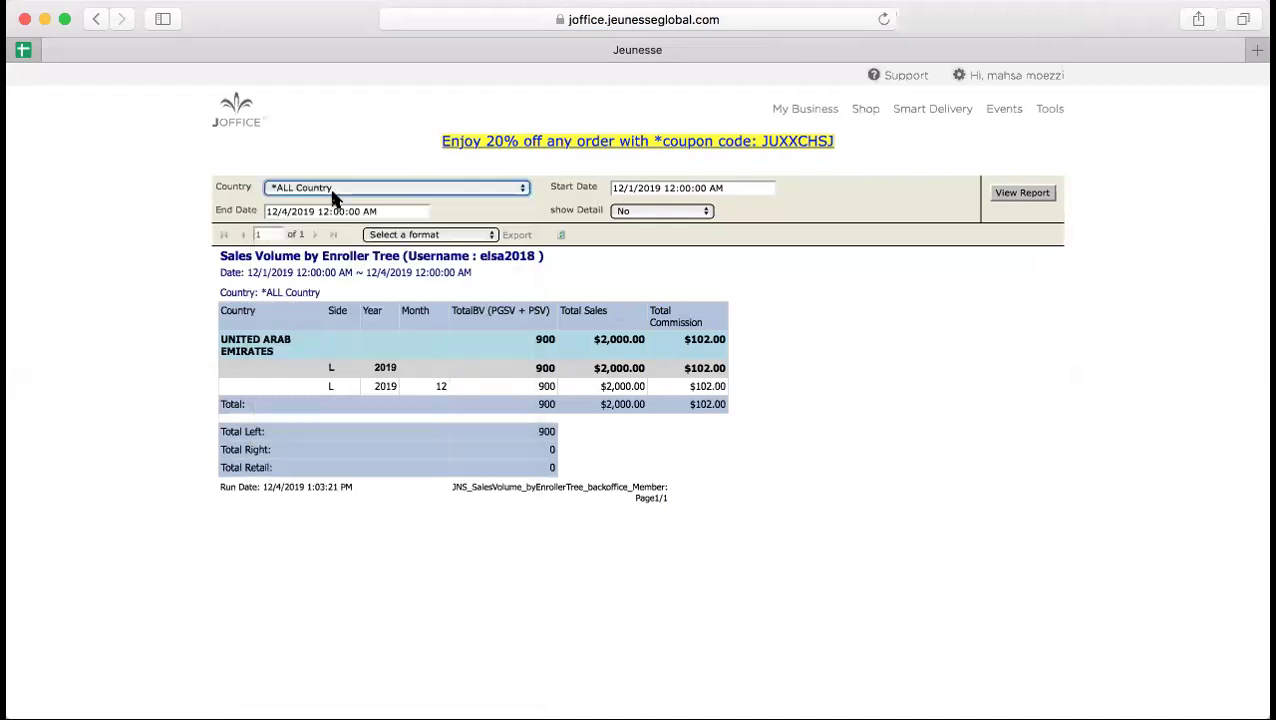
double_click(270, 211)
type("08")
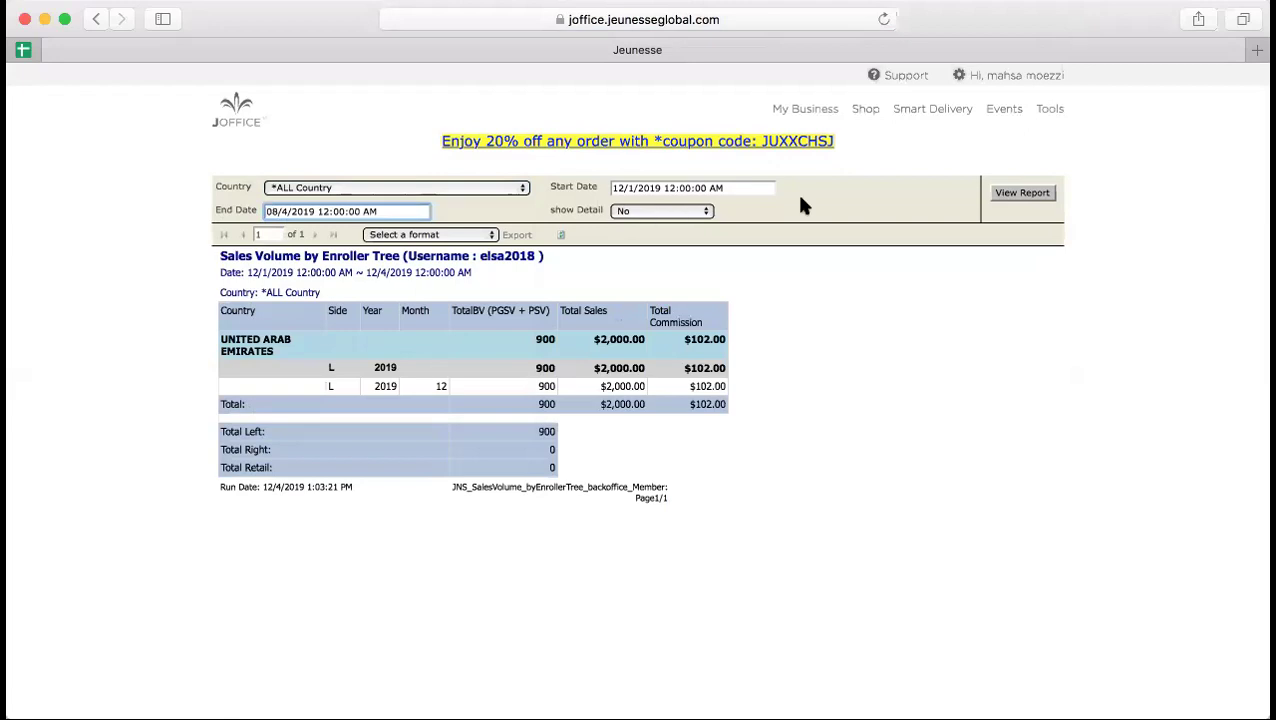
left_click(696, 211)
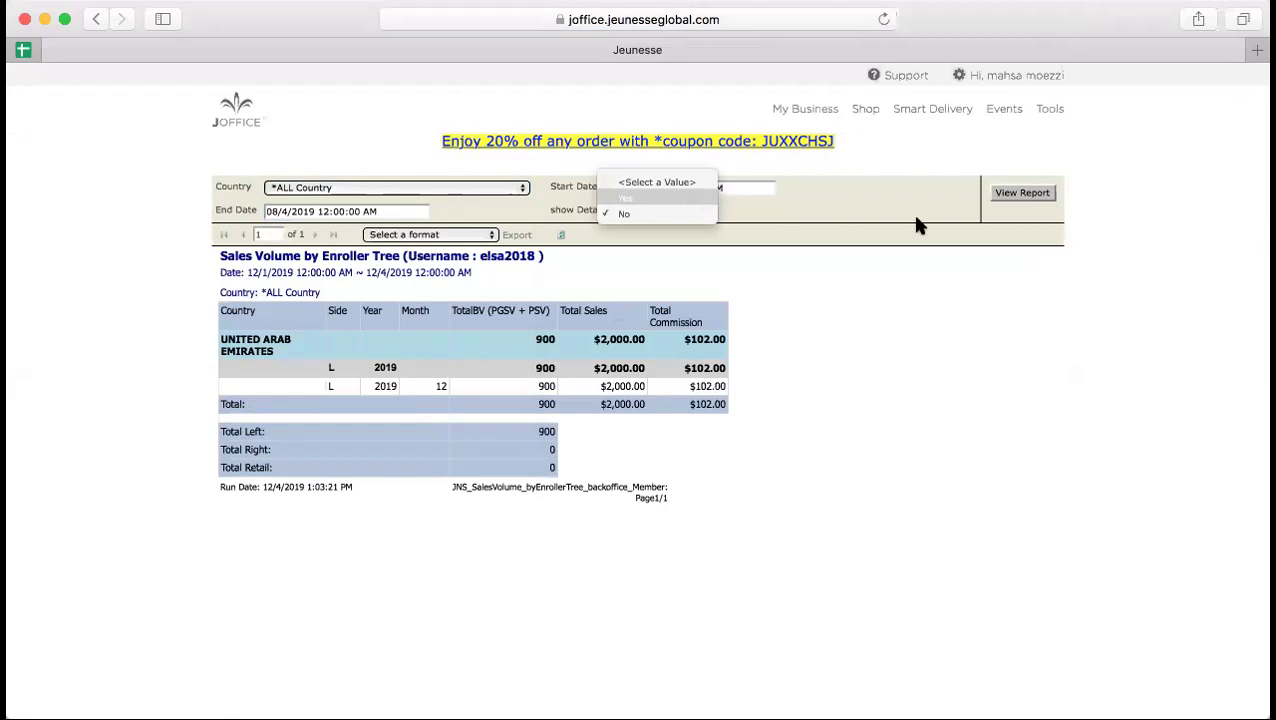
key("Down")
key("Return")
left_click(1031, 195)
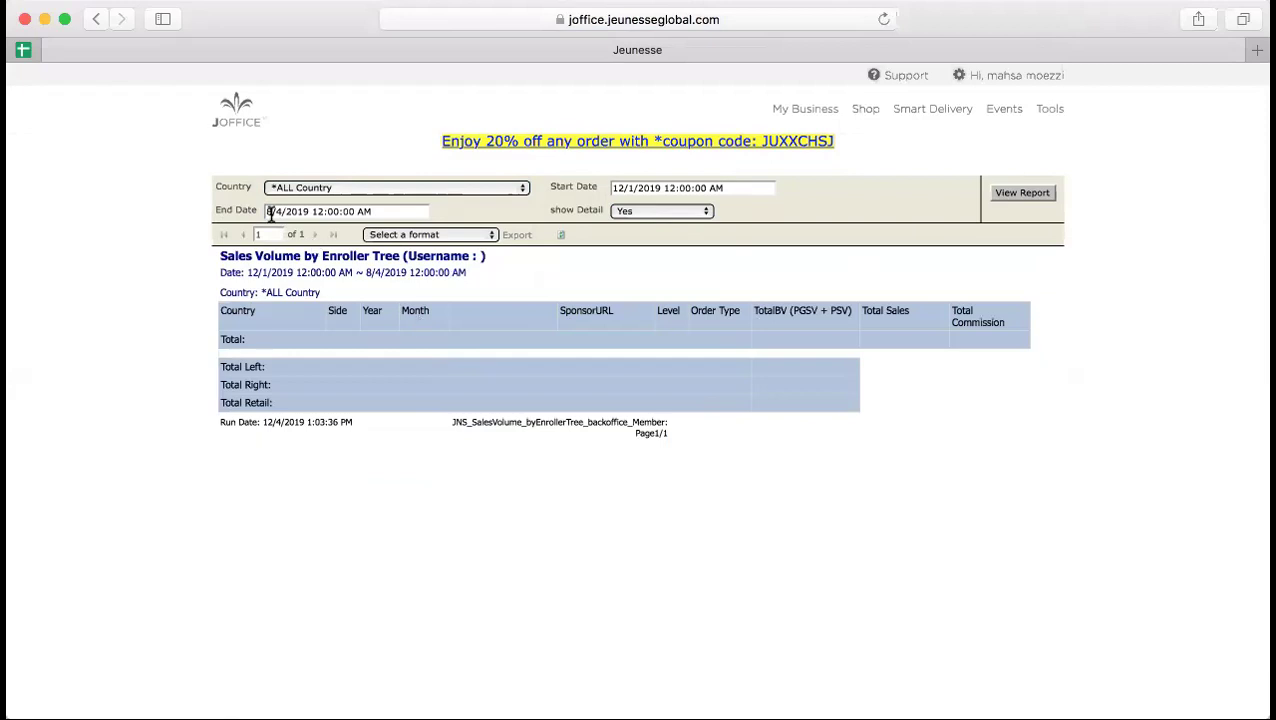
Edit the Start Date month and set End Date to 12/4/2019, then rerun, which returns an error
left_click(620, 188)
key("BackSpace")
key("BackSpace")
type("0")
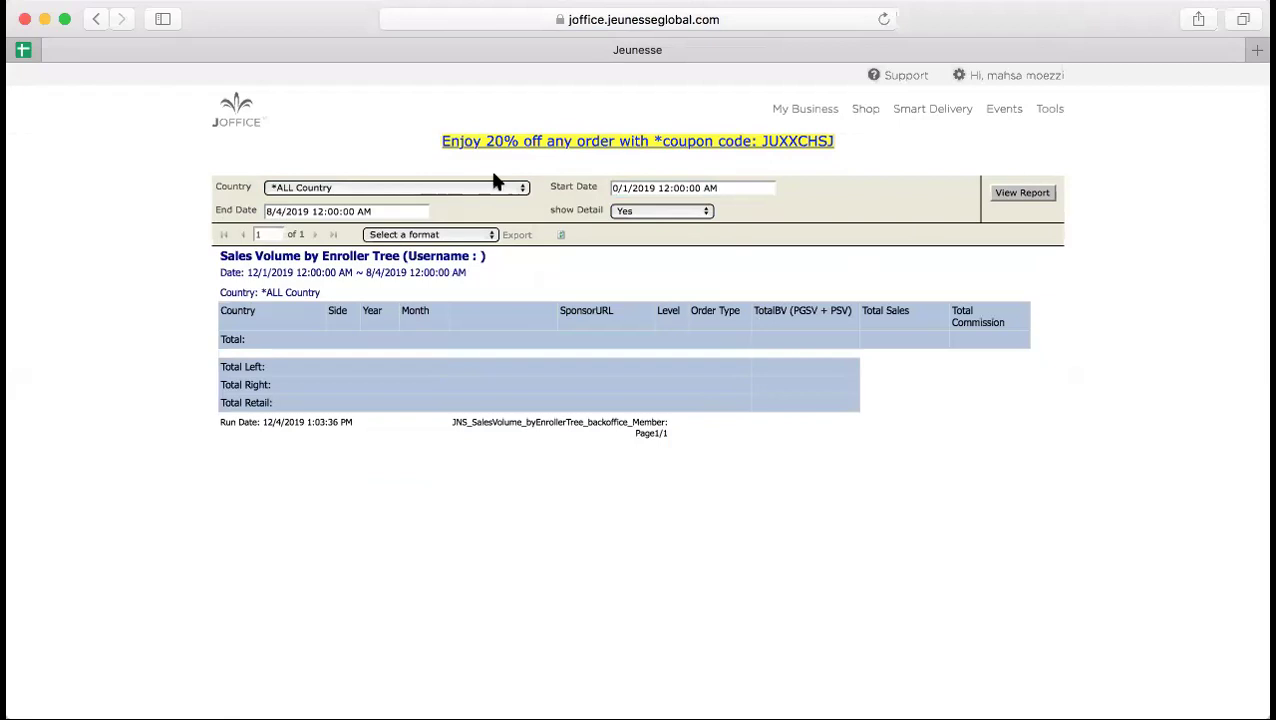
left_click(270, 211)
key("BackSpace")
type("12")
left_click(1024, 193)
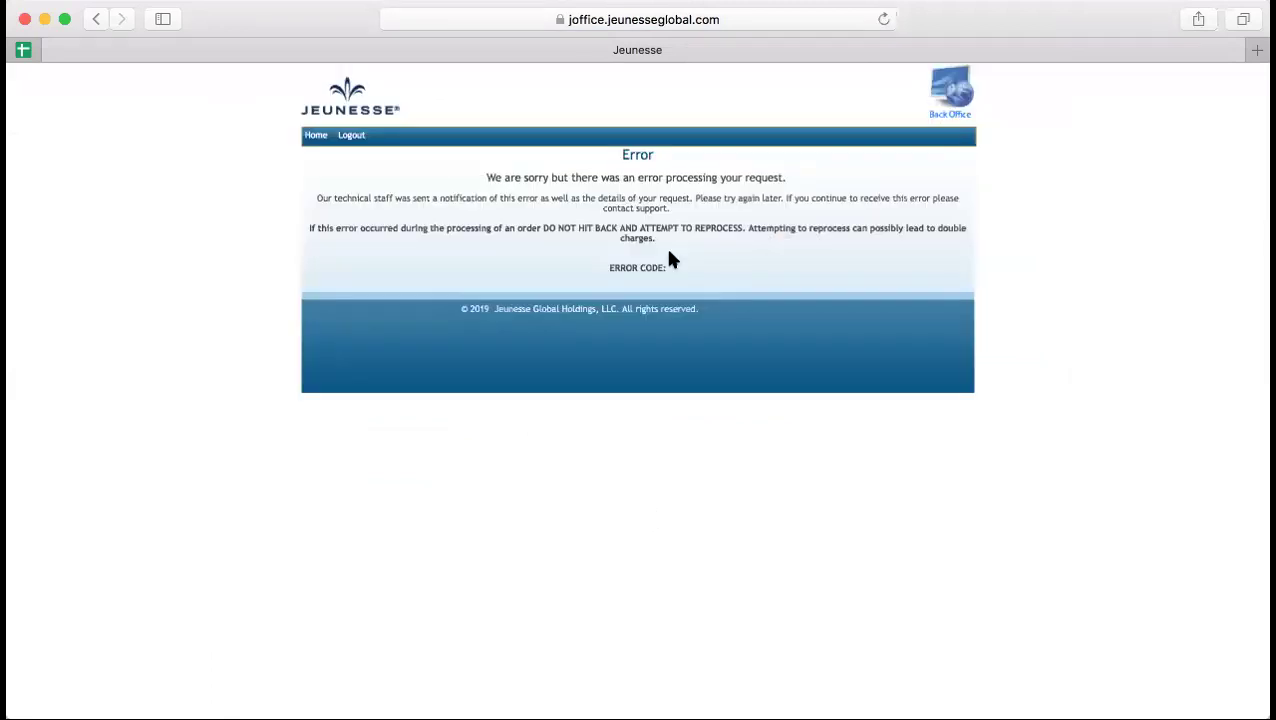
From the home page, open My Business > Distributor Reports > Sales Volume by Enroller Tree
left_click(316, 139)
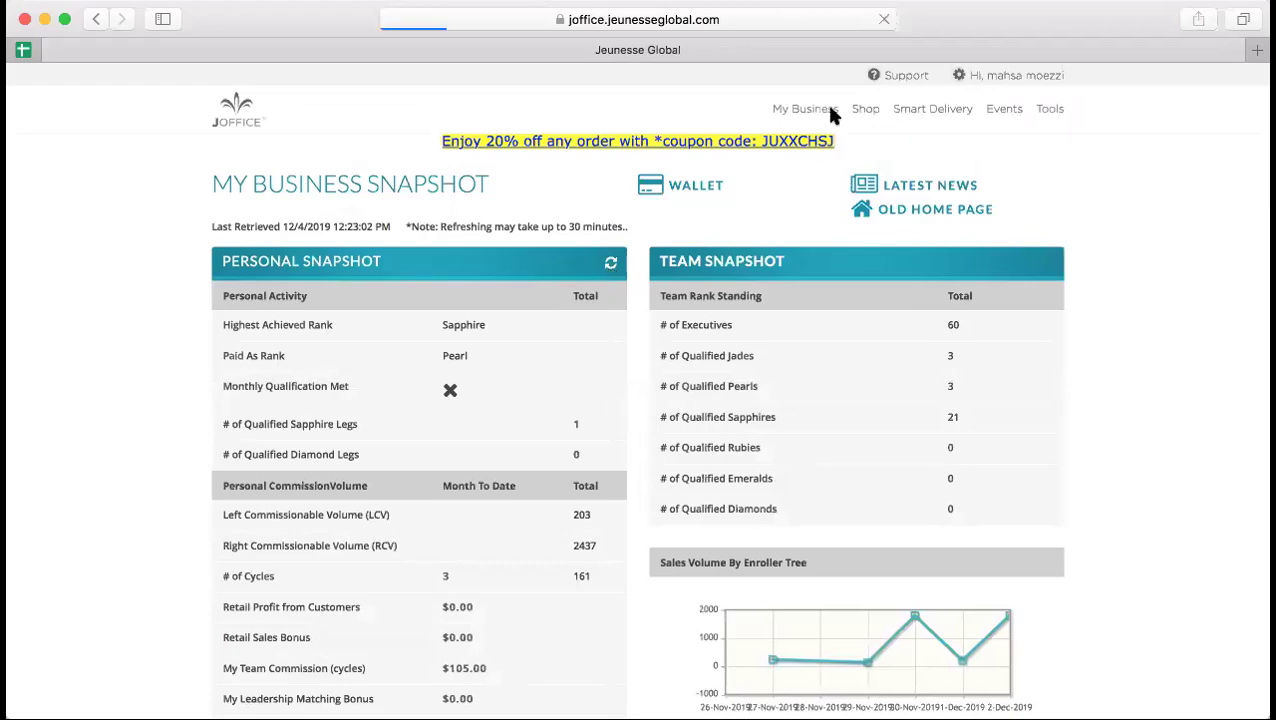
mouse_move(822, 106)
left_click(840, 172)
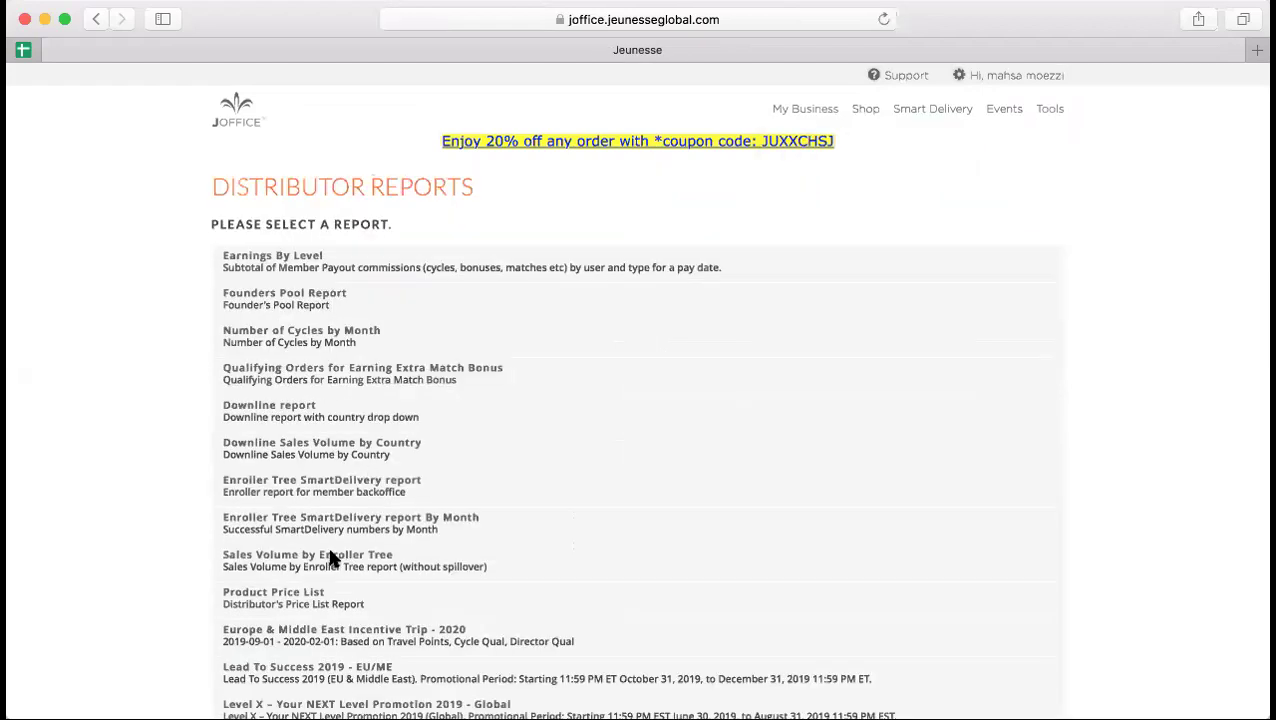
left_click(332, 557)
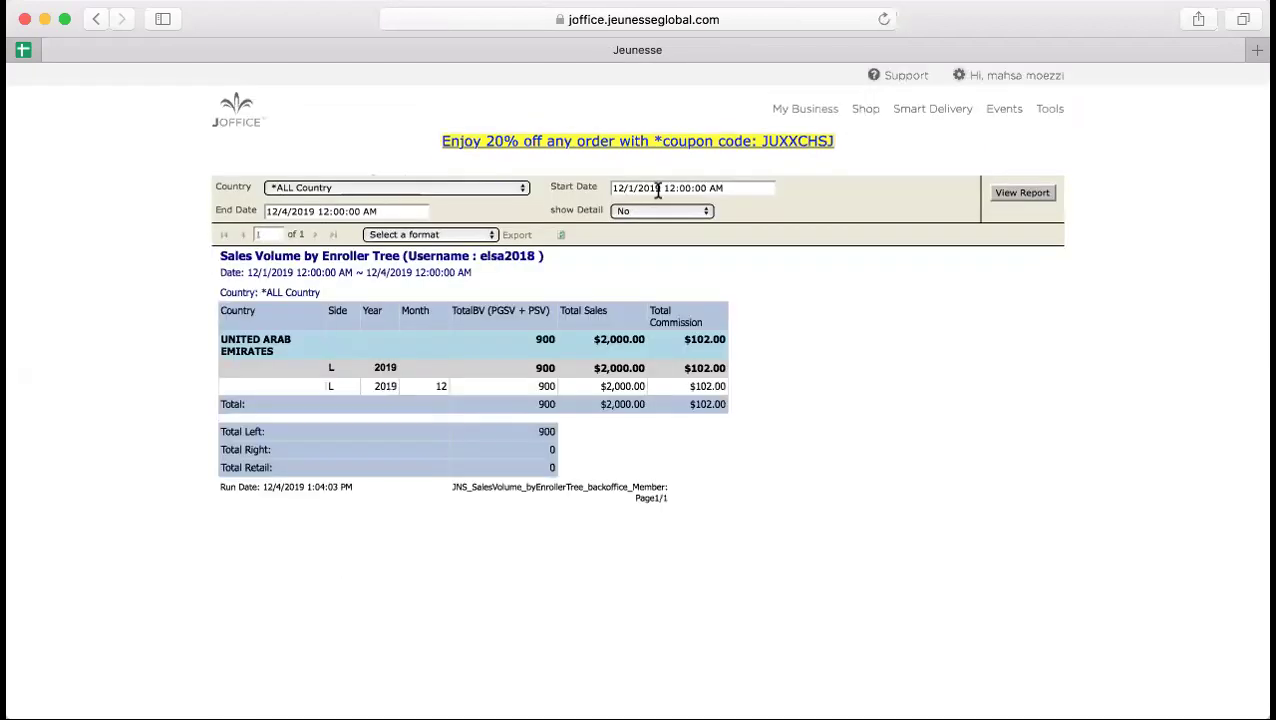
Set Start Date to 09/1/2019, view the report, and scroll through the per-country sales totals
double_click(619, 187)
type("09")
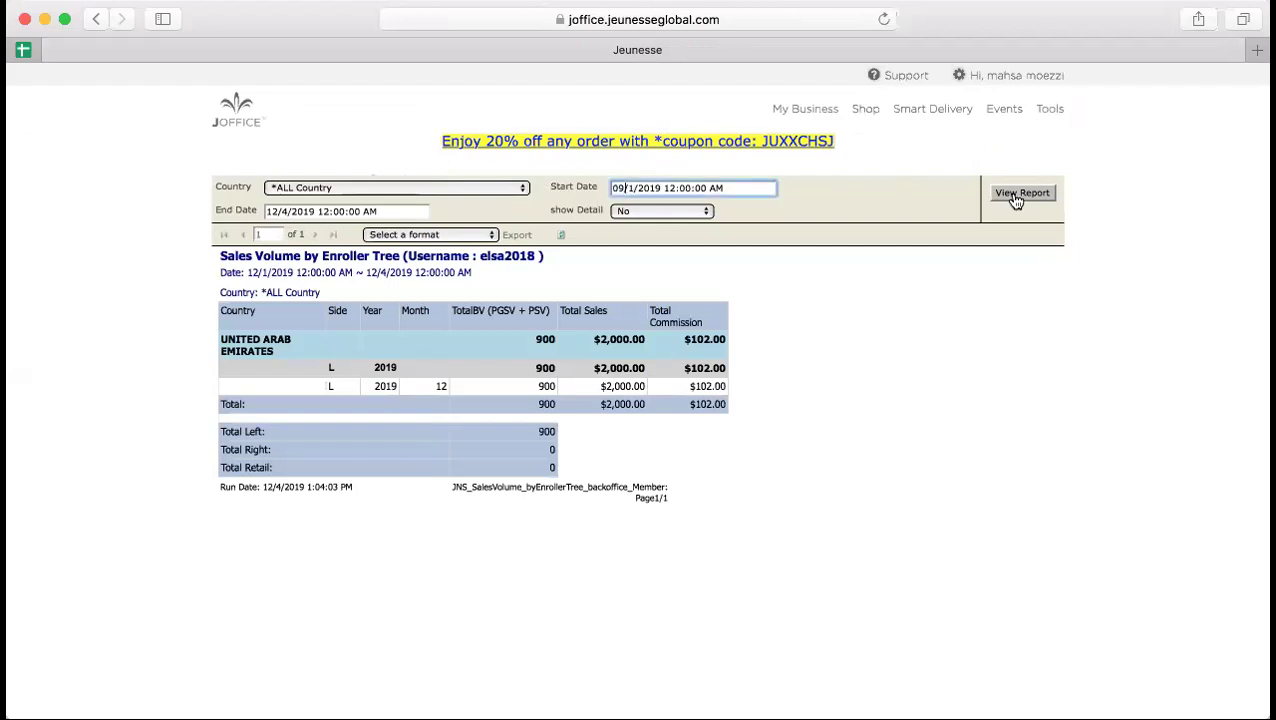
left_click(1019, 194)
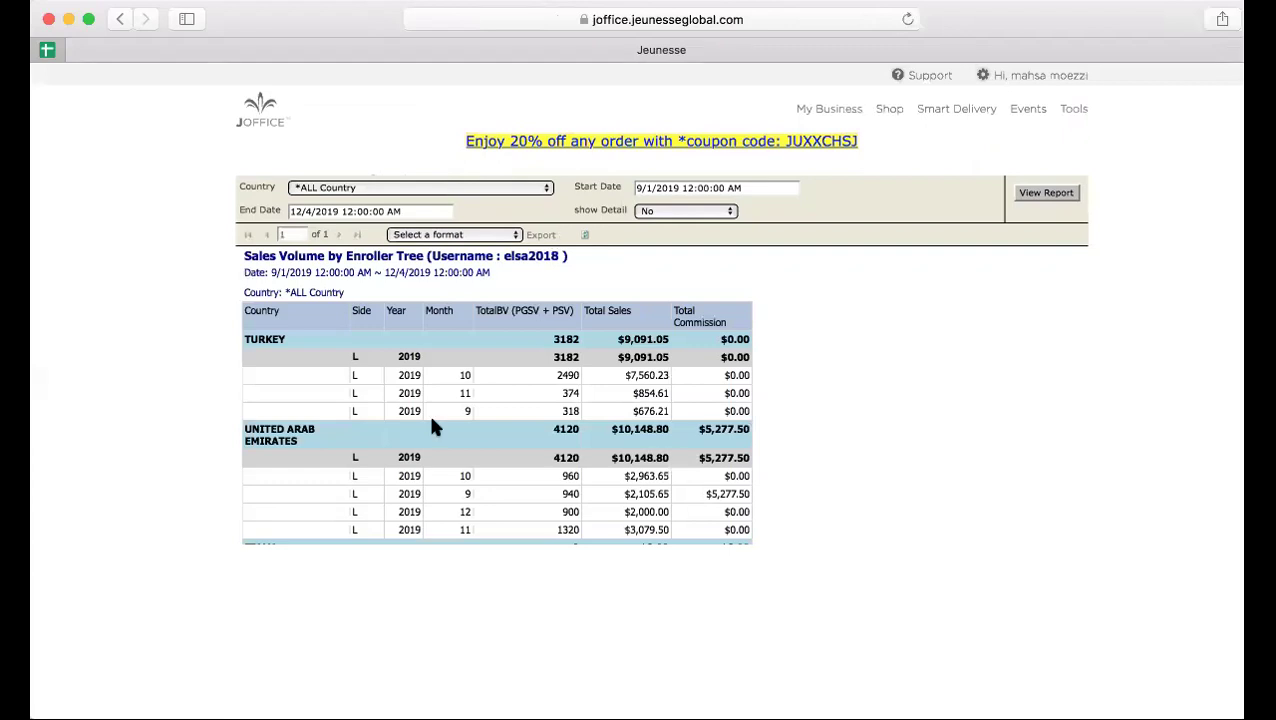
scroll(432, 422, "down", 3)
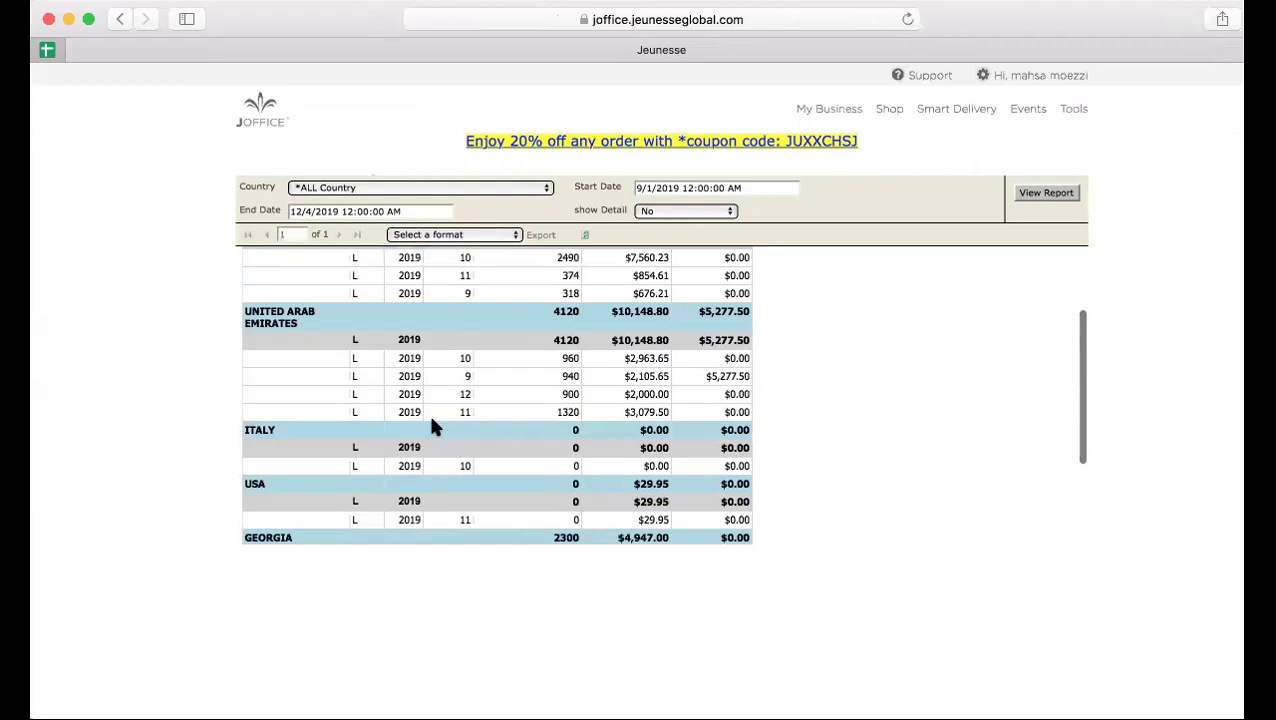
scroll(432, 425, "down", 2)
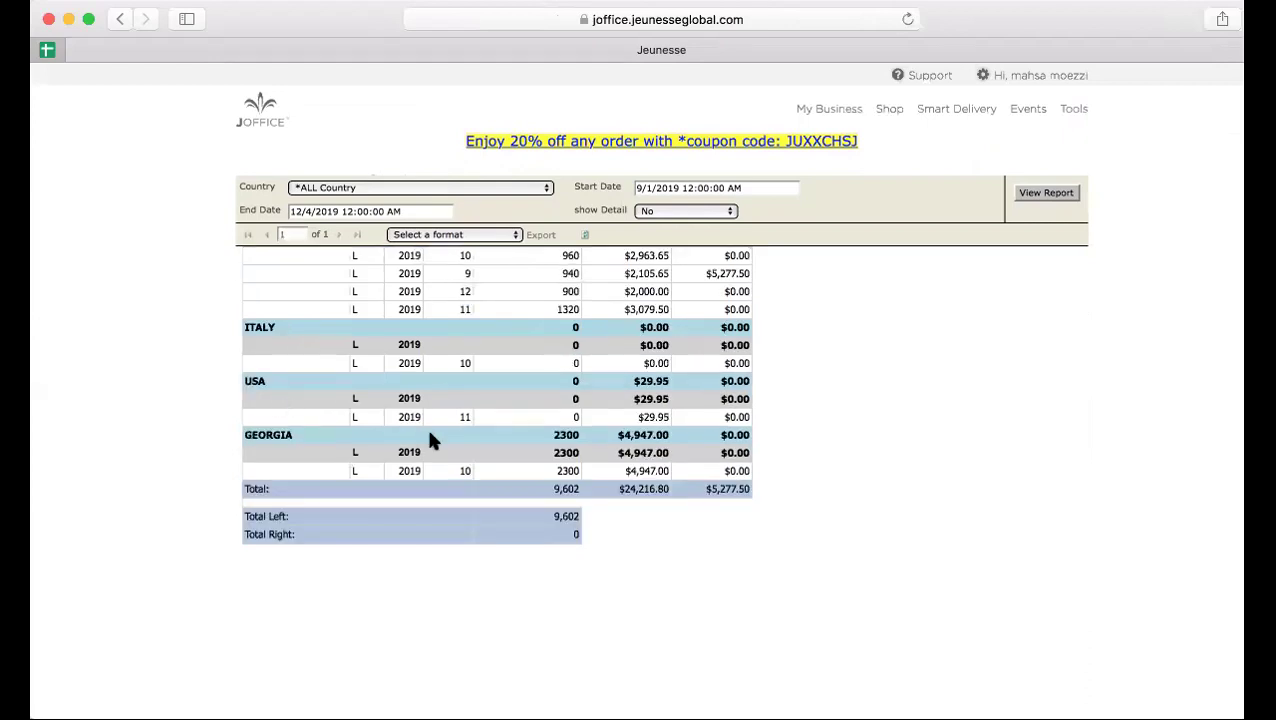
scroll(430, 430, "down", 1)
scroll(586, 361, "down", 1)
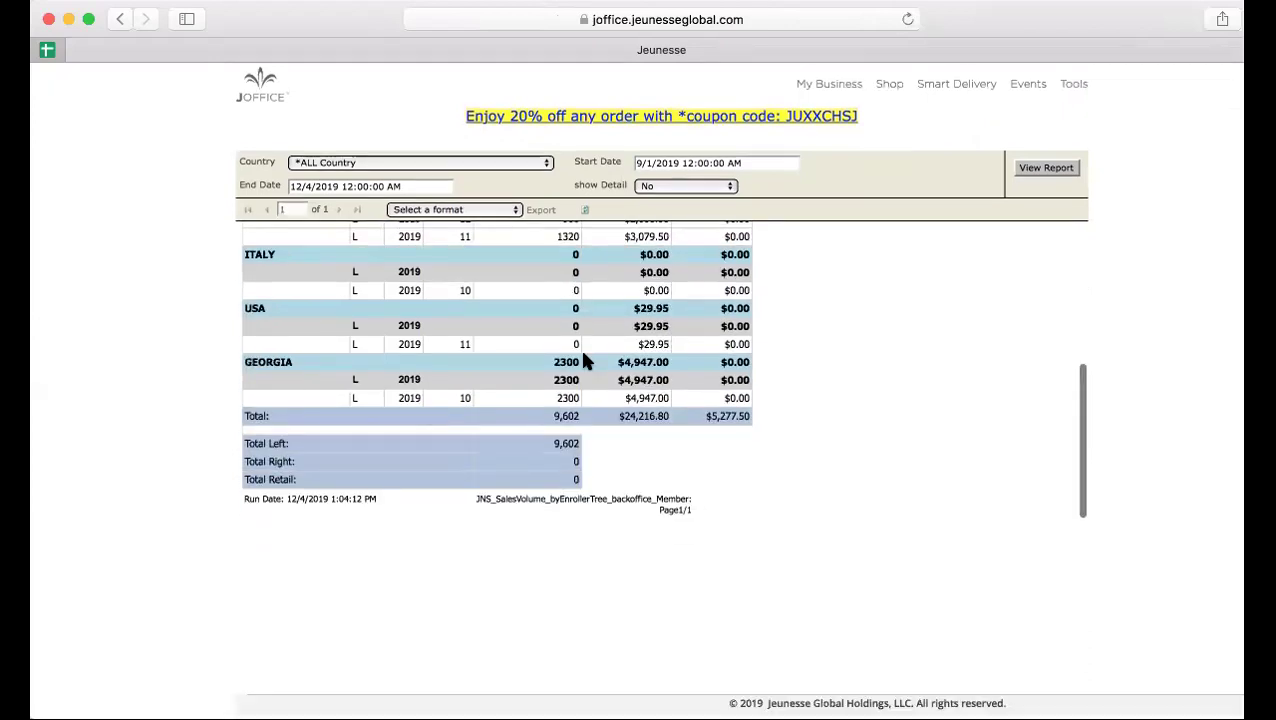
scroll(586, 361, "up", 5)
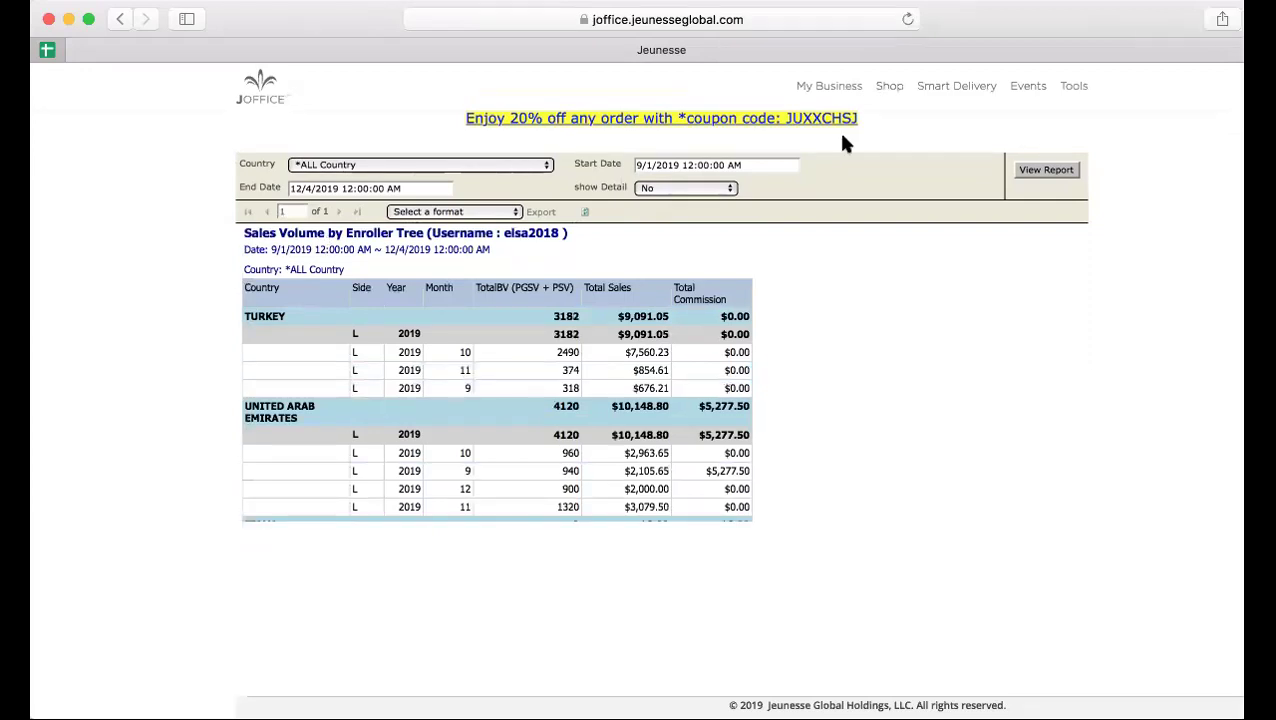
mouse_move(869, 86)
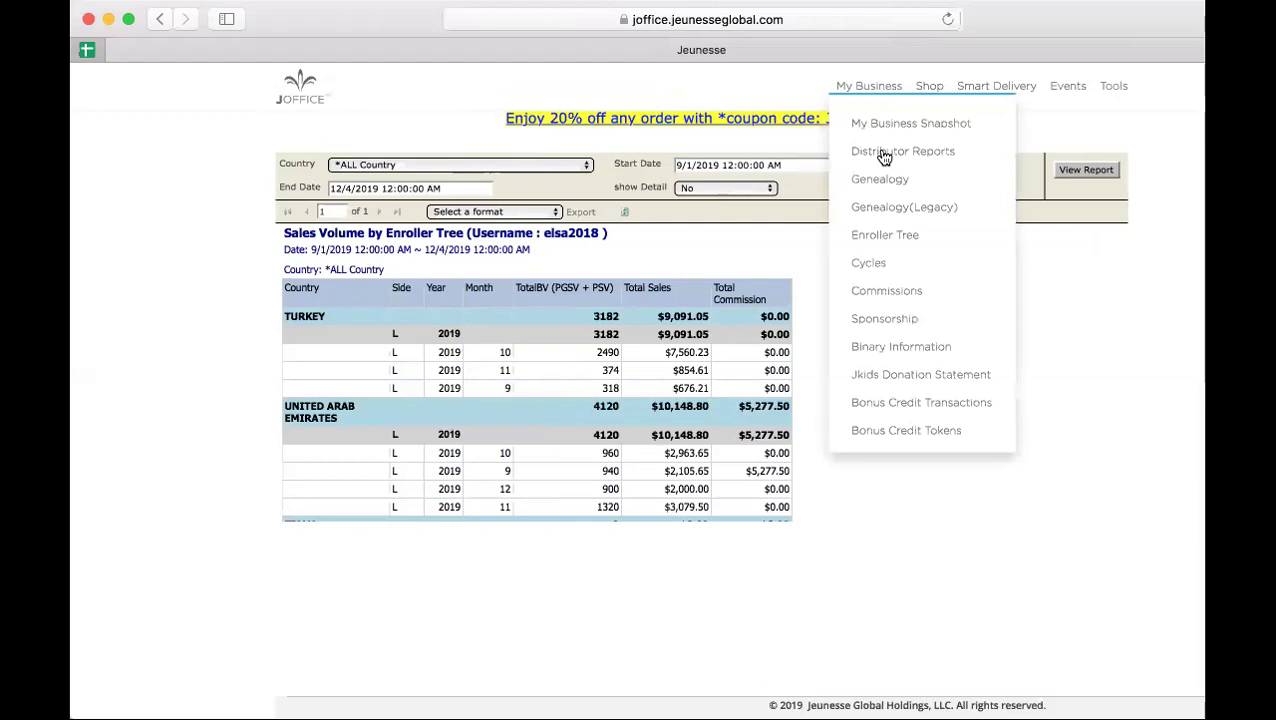
View the Product Price List's United Arab Emirates prices, e.g. FINITI at 140.00, then return to the list
left_click(163, 21)
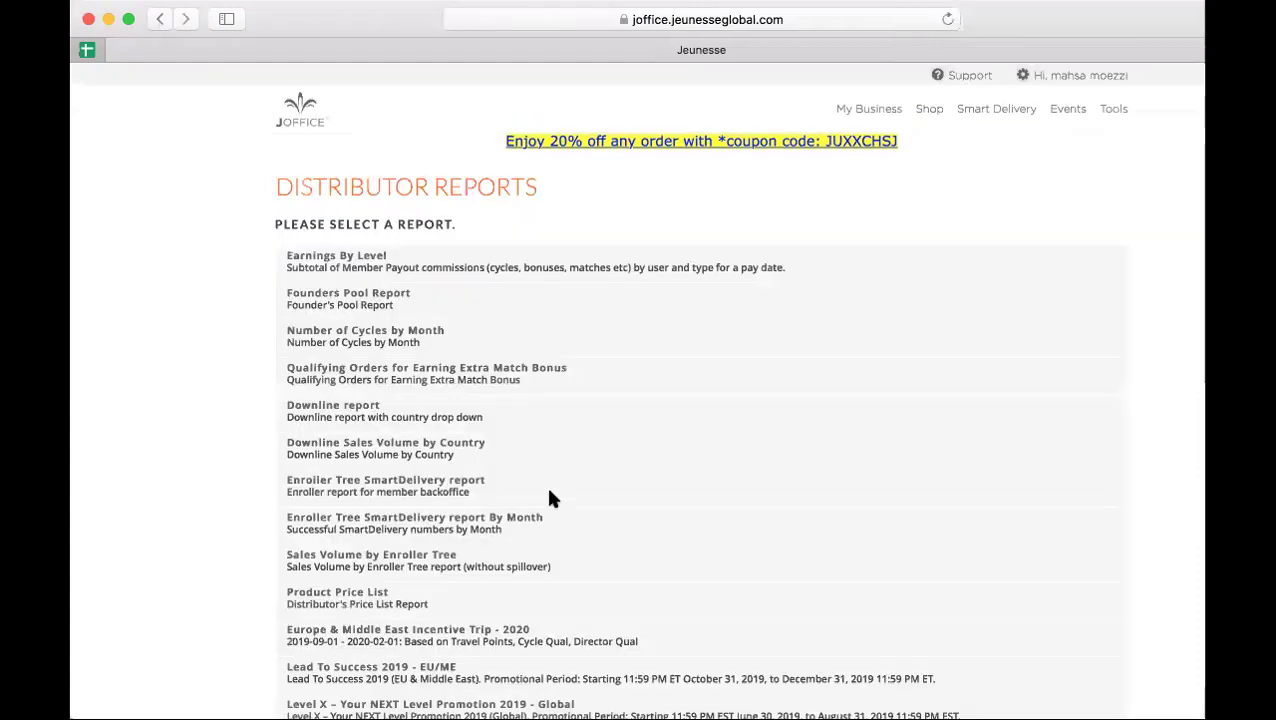
scroll(545, 483, "down", 1)
scroll(430, 562, "up", 1)
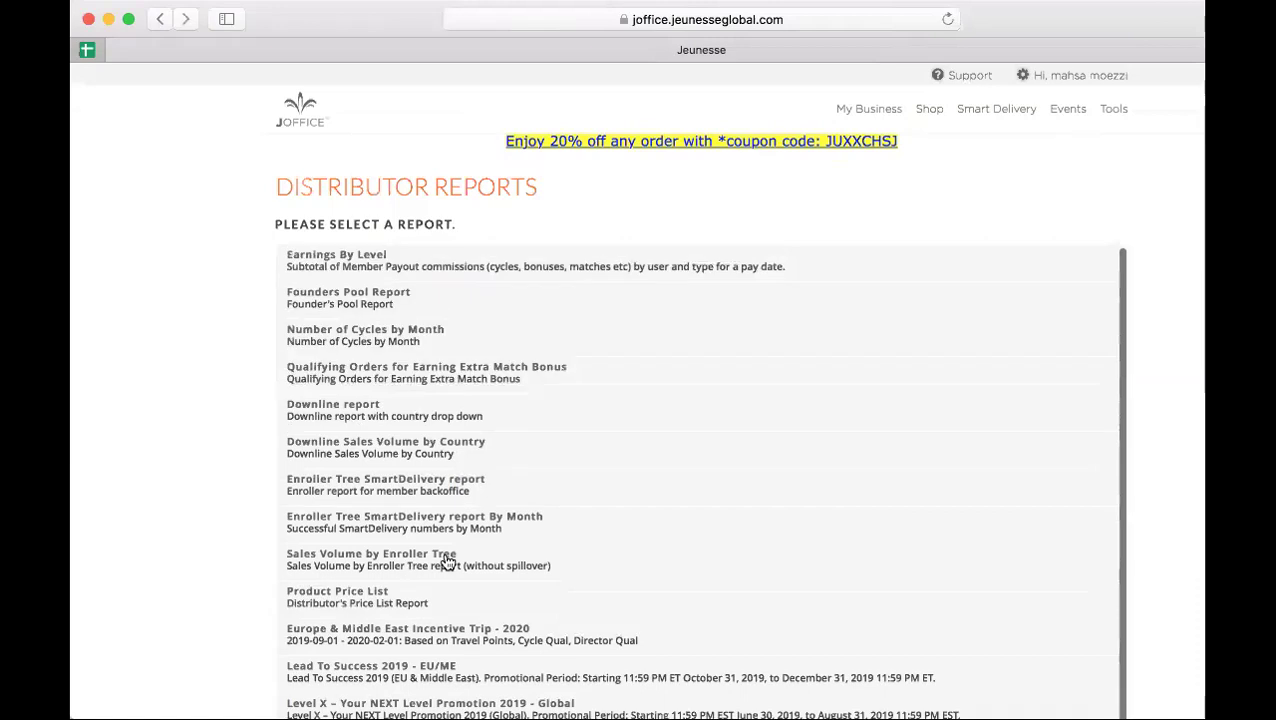
scroll(447, 563, "down", 5)
left_click_drag(464, 300, 541, 299)
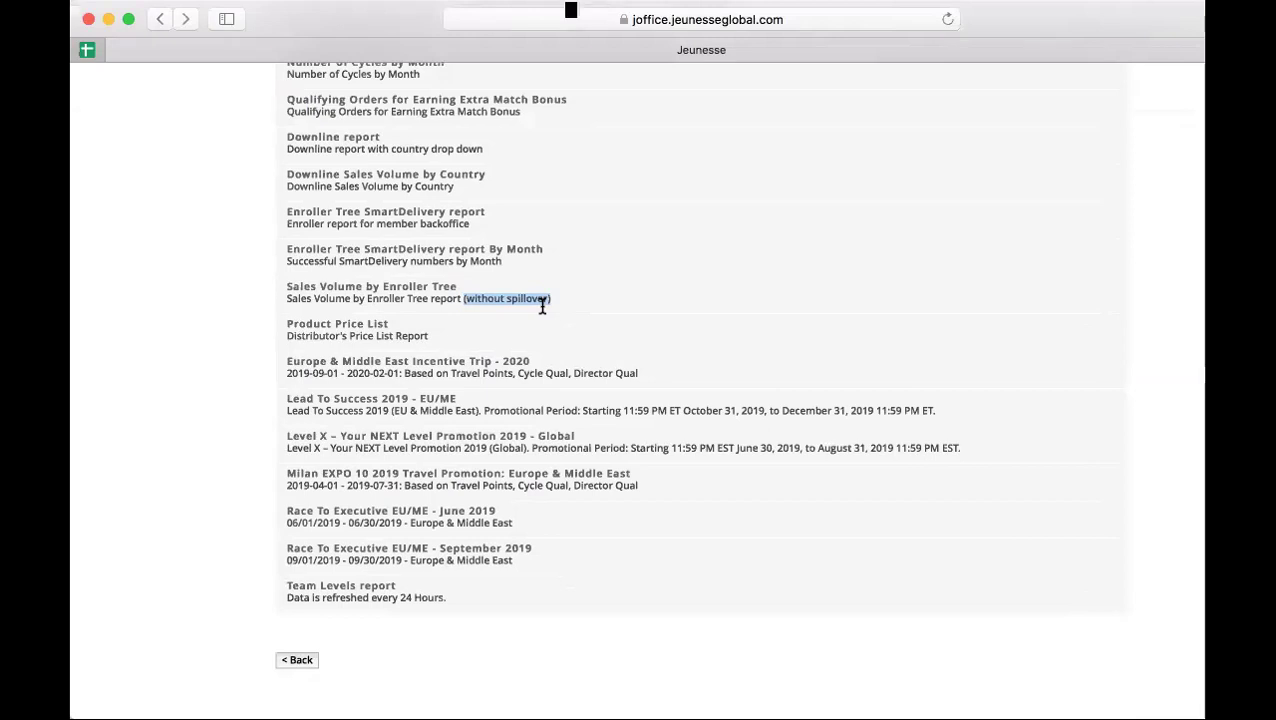
left_click(325, 325)
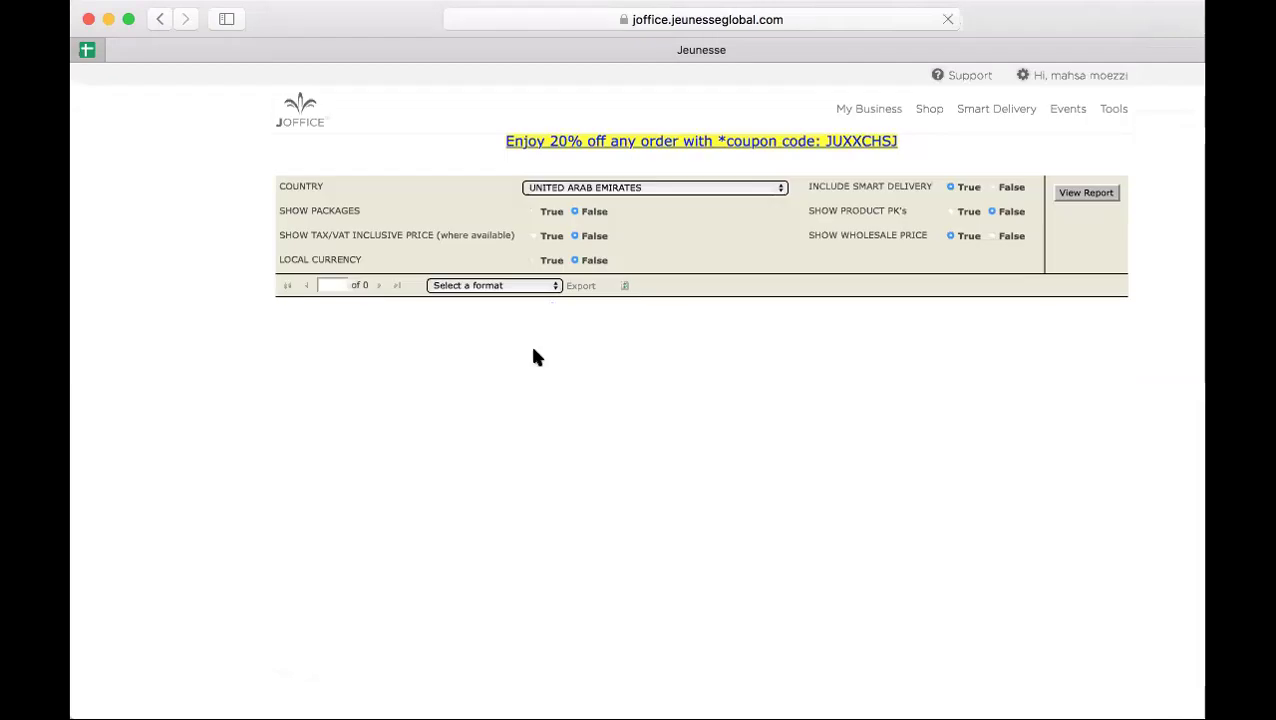
scroll(595, 427, "down", 2)
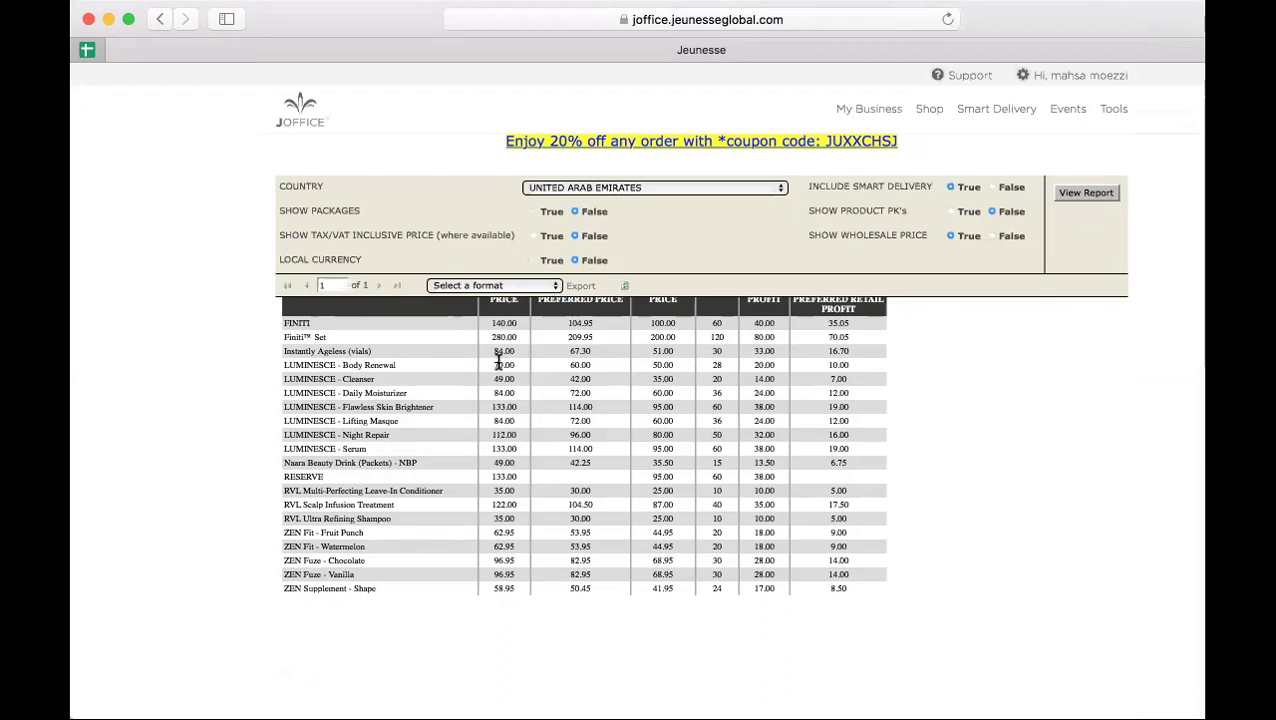
scroll(498, 365, "up", 2)
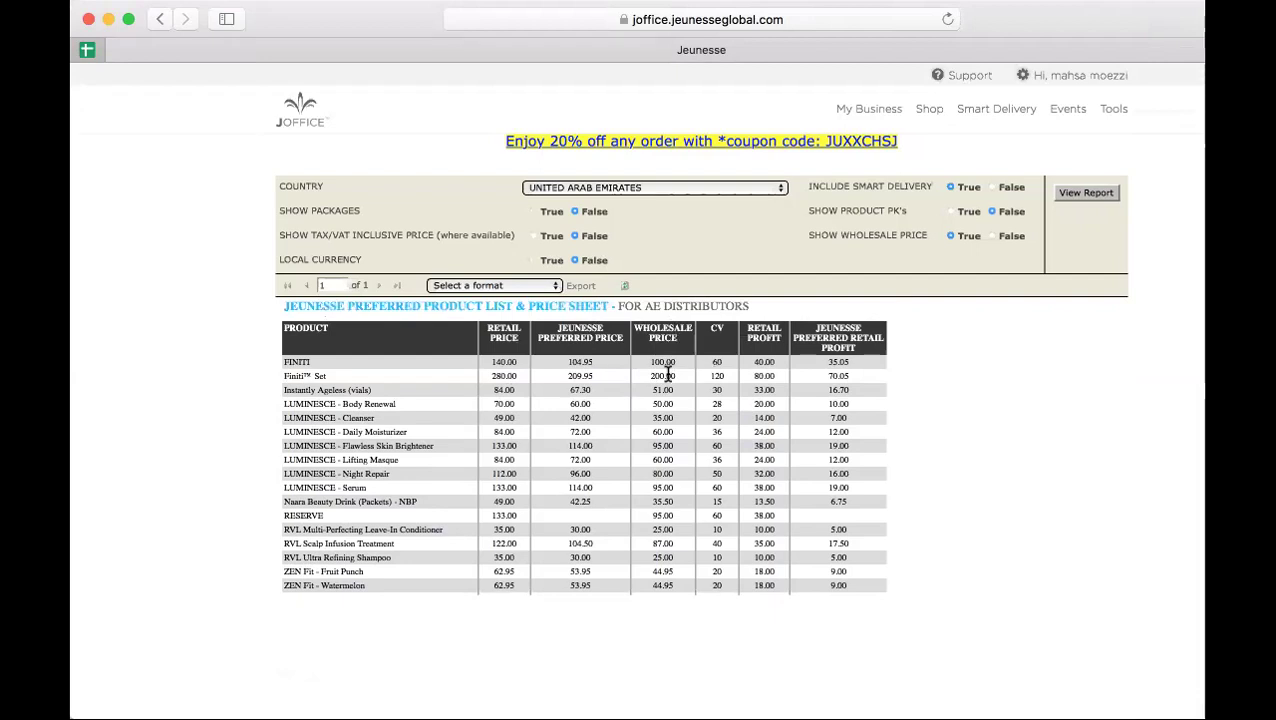
left_click(163, 19)
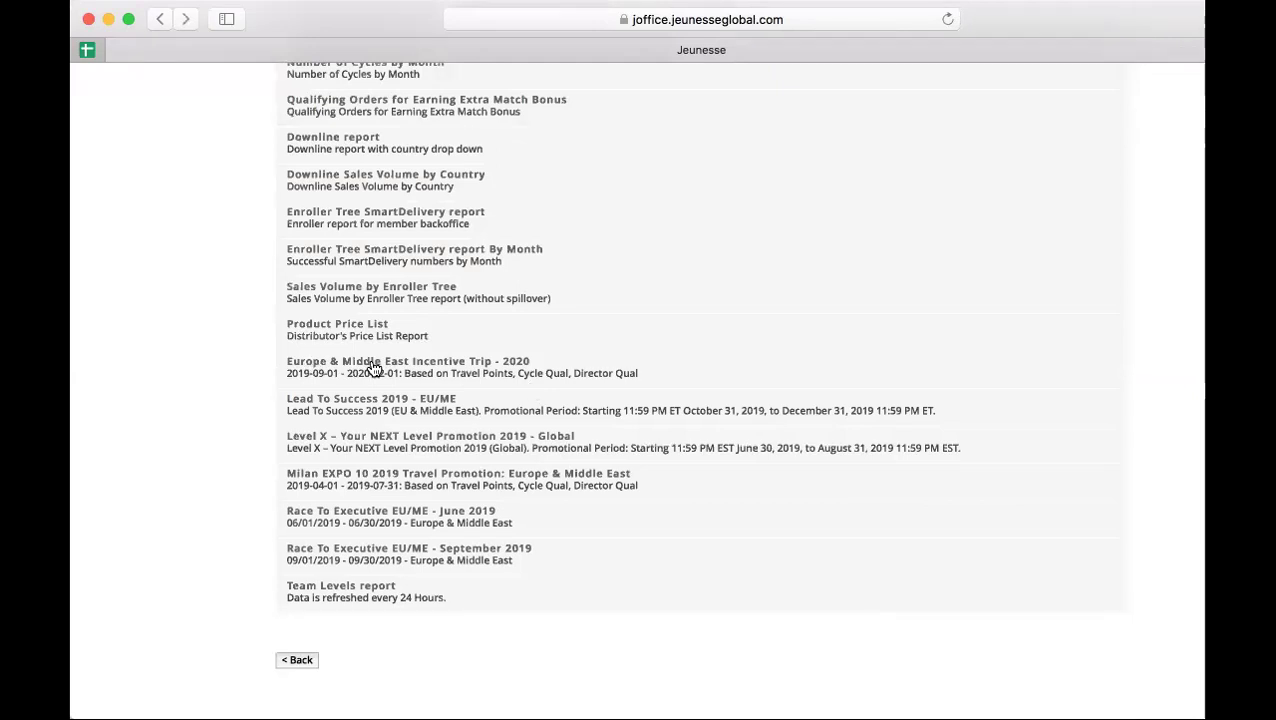
Open the Europe & Middle East Incentive Trip - 2020 report and highlight its title
left_click(468, 362)
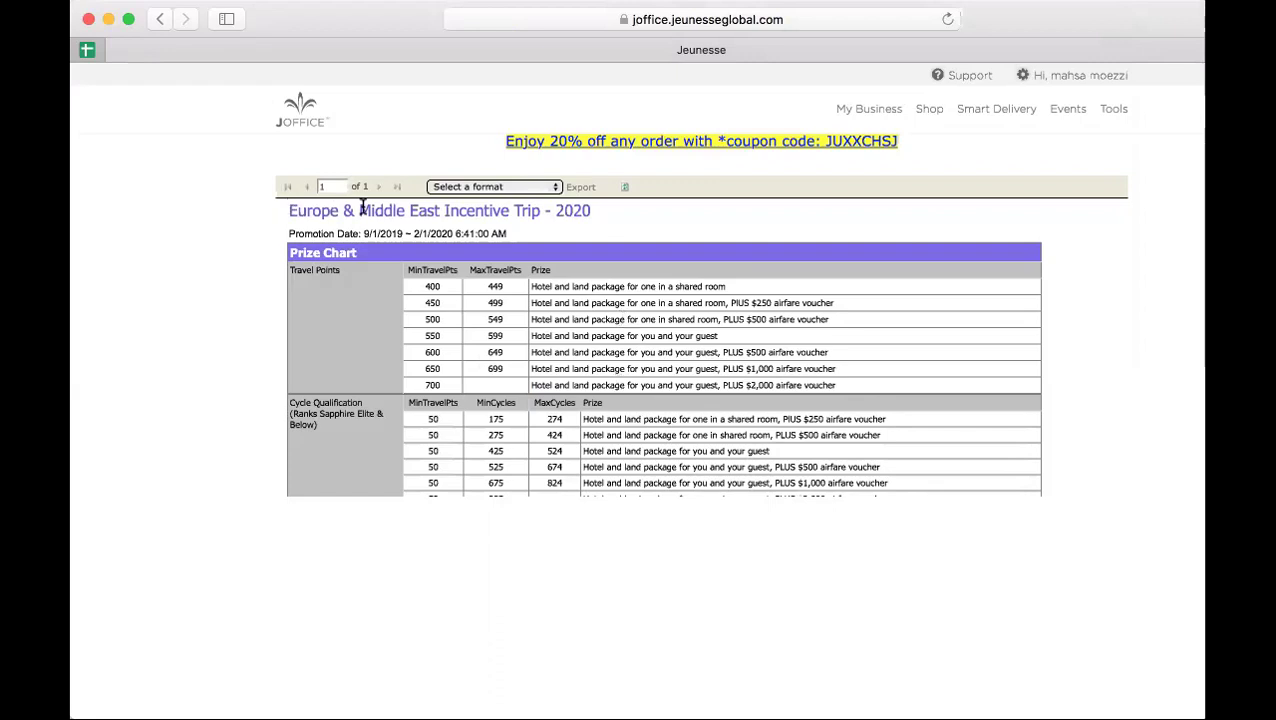
left_click_drag(591, 210, 289, 210)
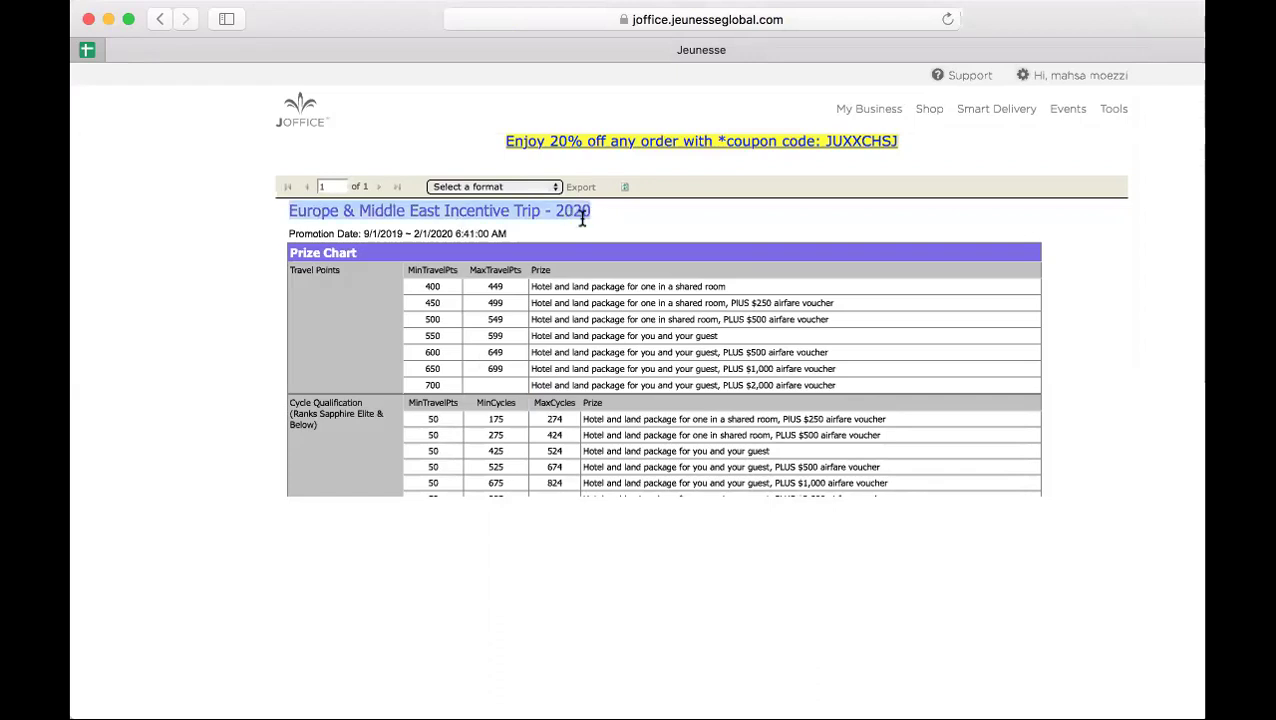
left_click(649, 203)
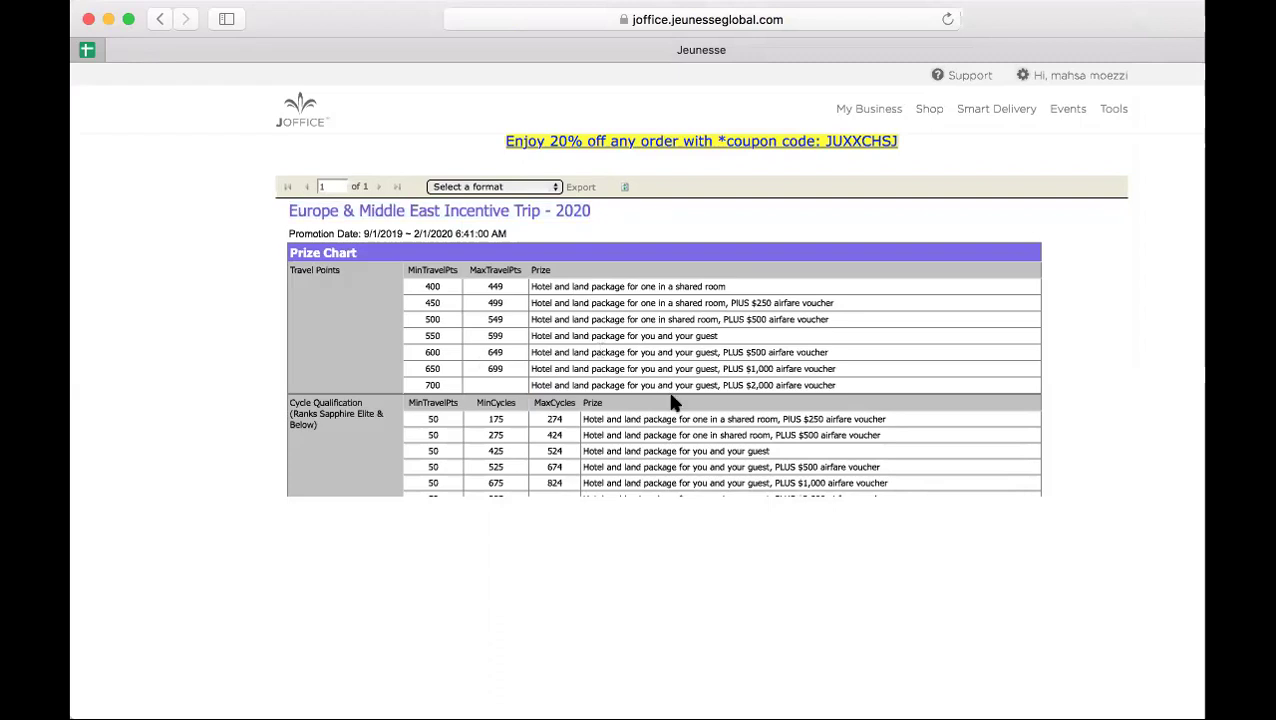
Scroll through the incentive trip report and back up to its title, promotion dates and Prize Chart
scroll(672, 397, "down", 1)
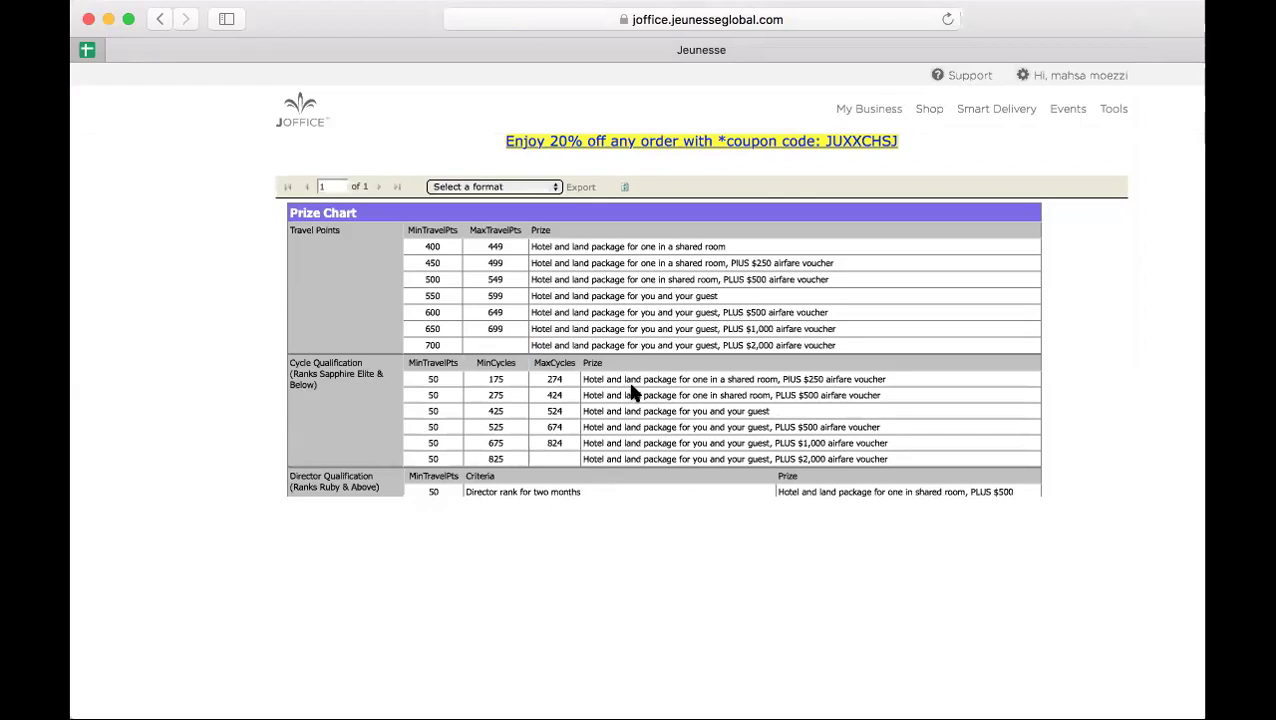
scroll(633, 392, "down", 2)
scroll(631, 392, "down", 6)
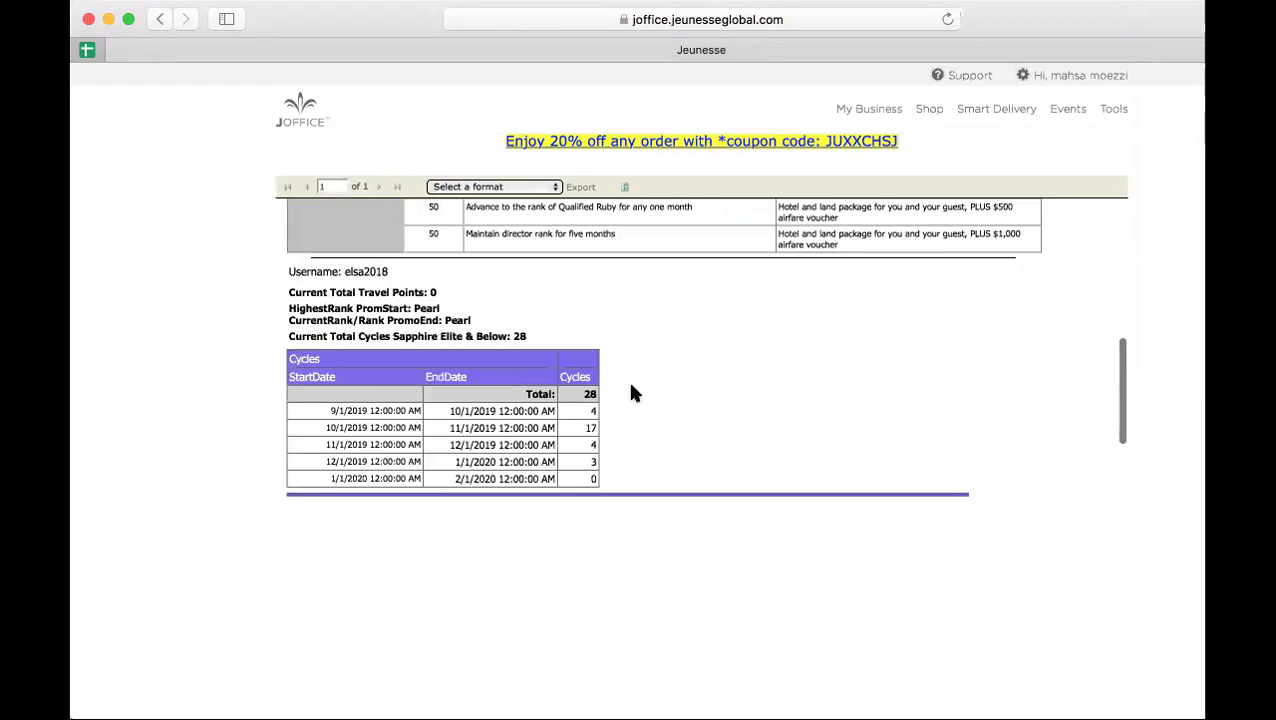
scroll(632, 390, "down", 2)
scroll(662, 346, "down", 1)
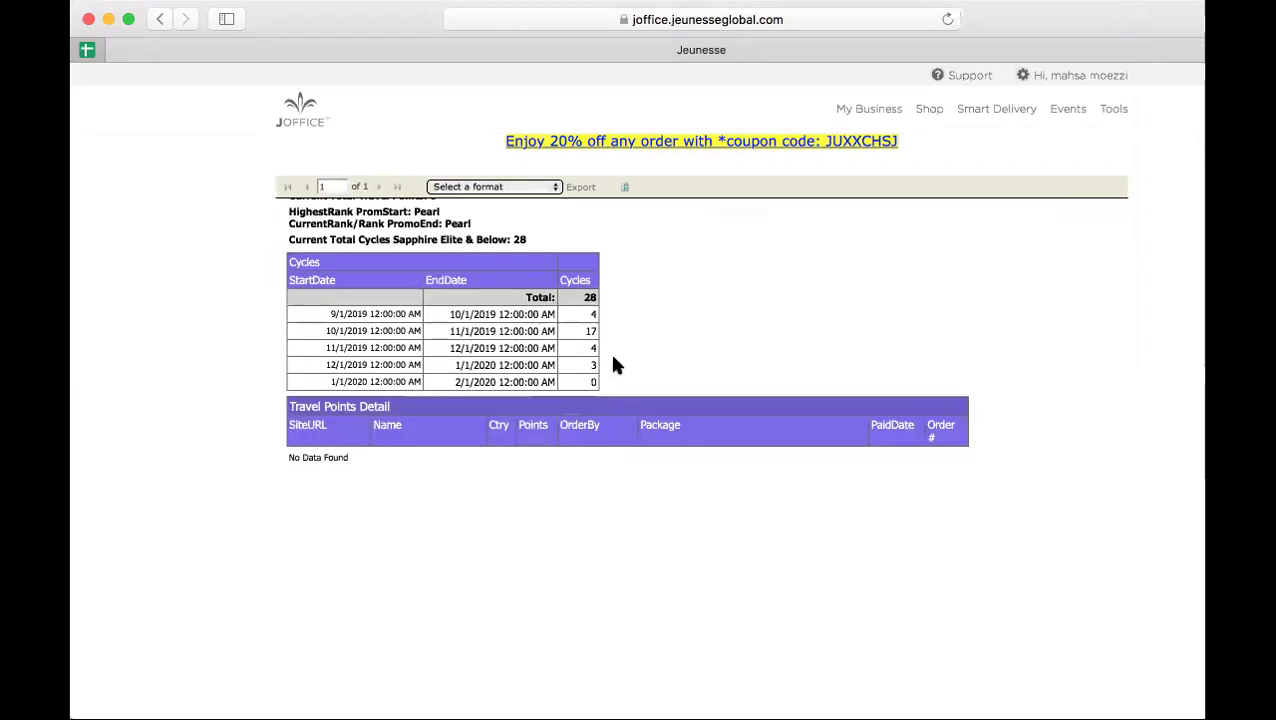
scroll(612, 364, "down", 2)
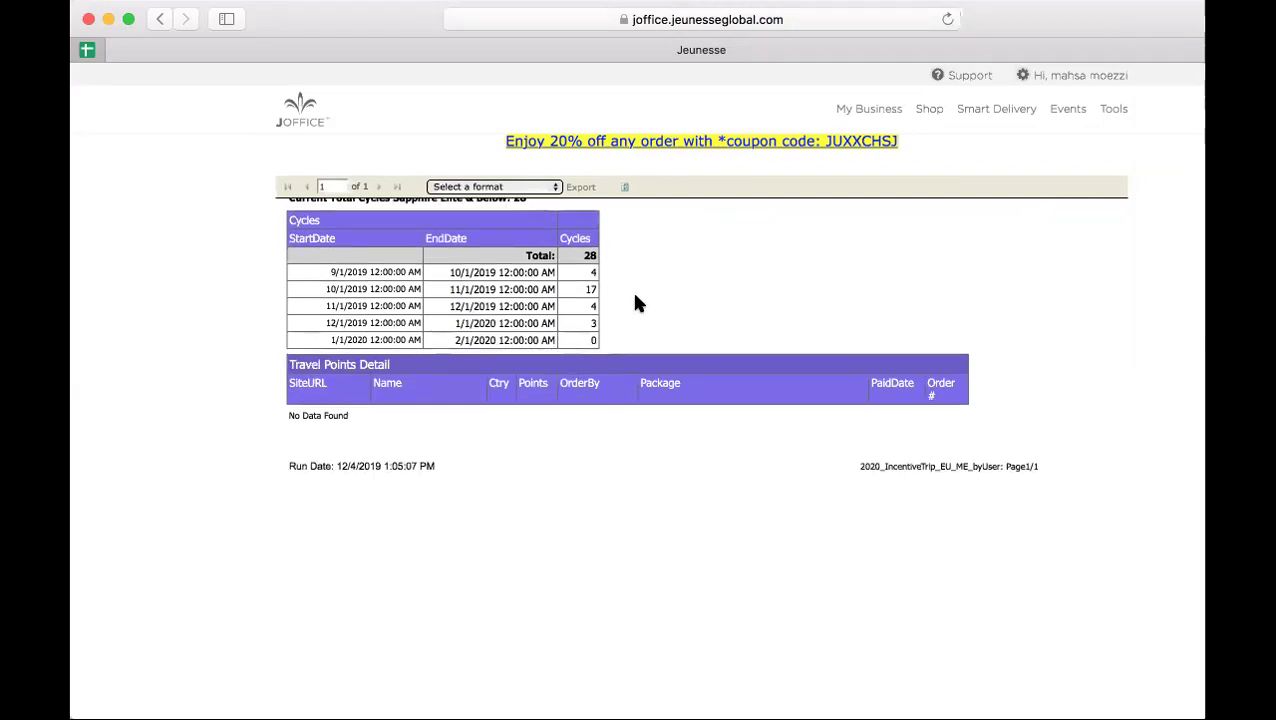
scroll(635, 299, "up", 5)
scroll(401, 378, "up", 1)
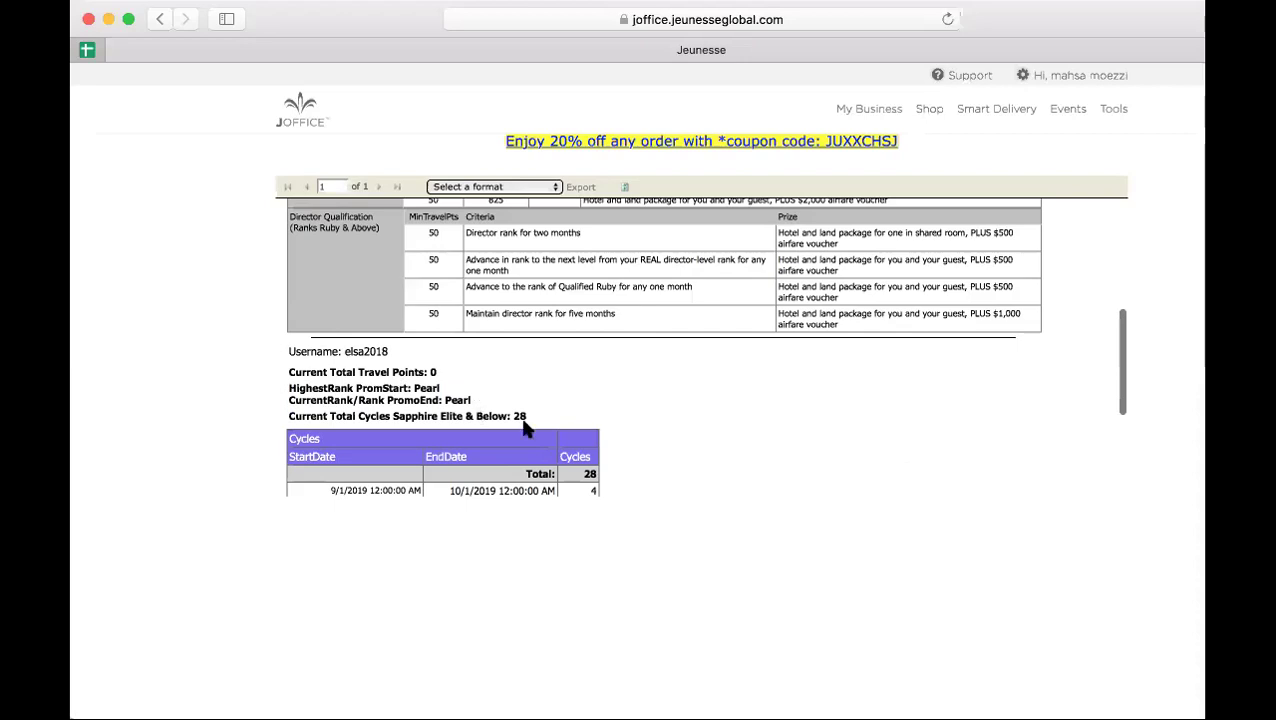
scroll(585, 435, "down", 3)
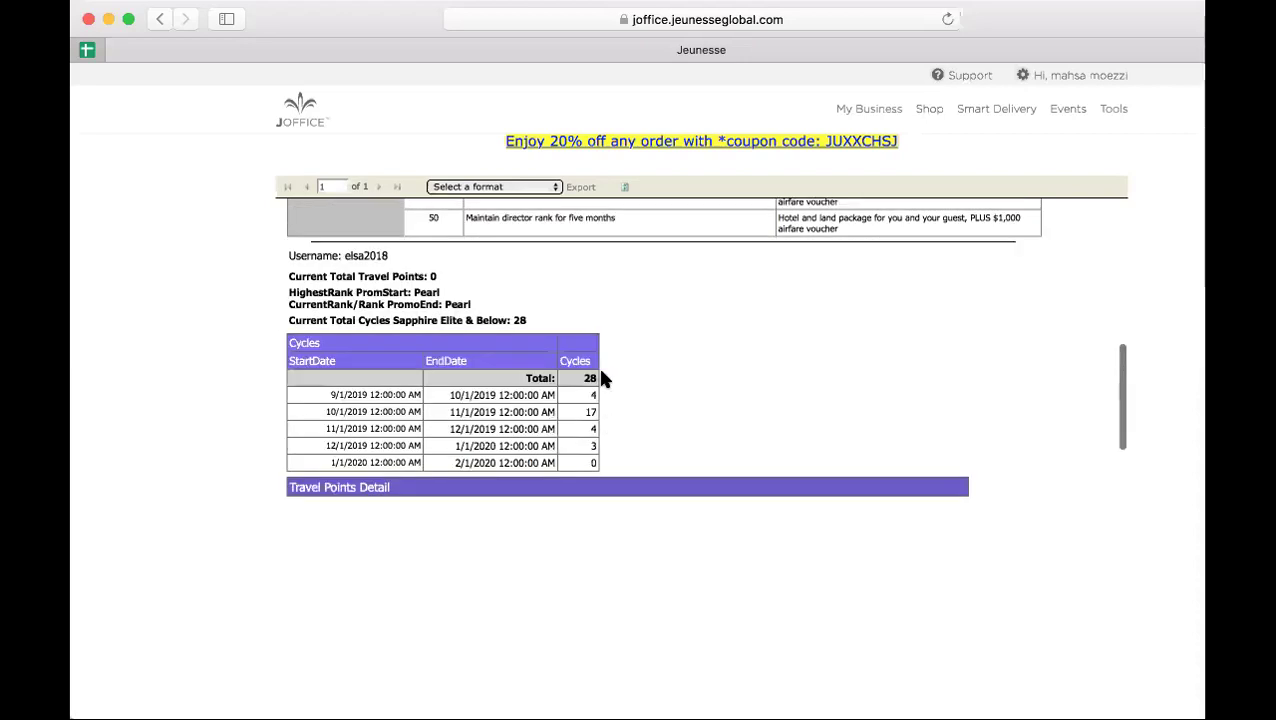
scroll(610, 360, "up", 2)
scroll(657, 302, "up", 6)
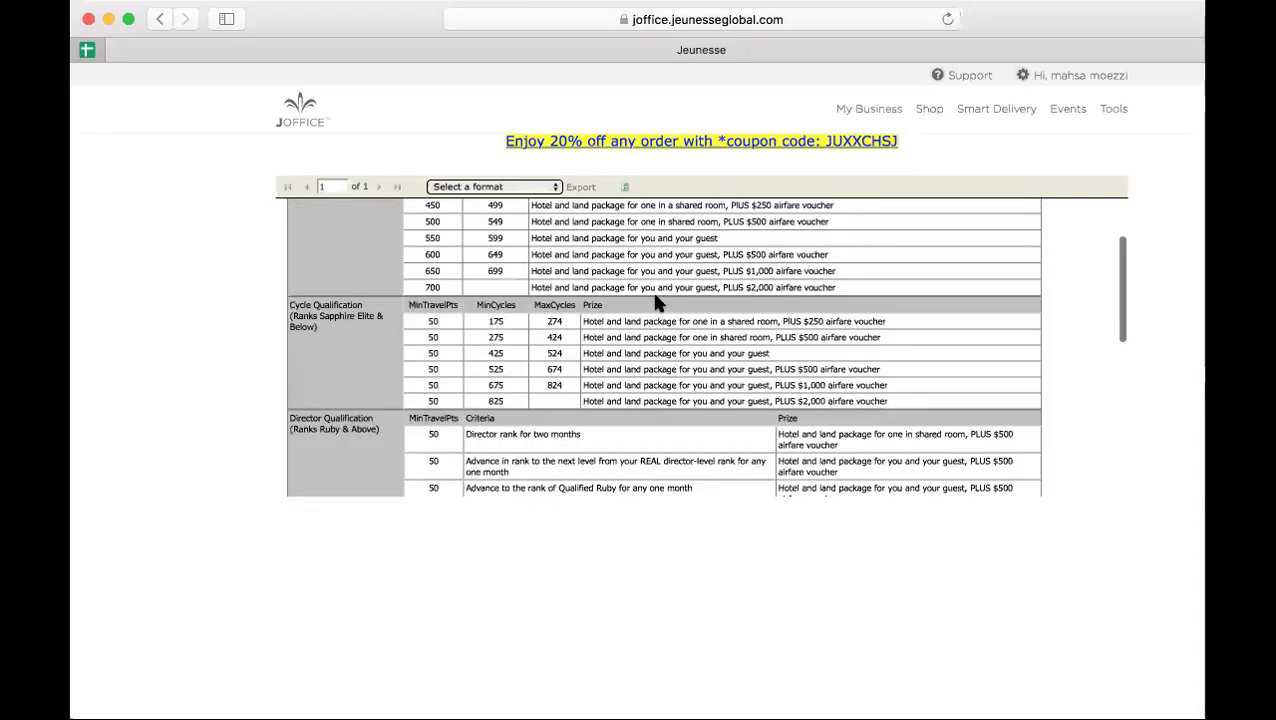
scroll(657, 302, "up", 3)
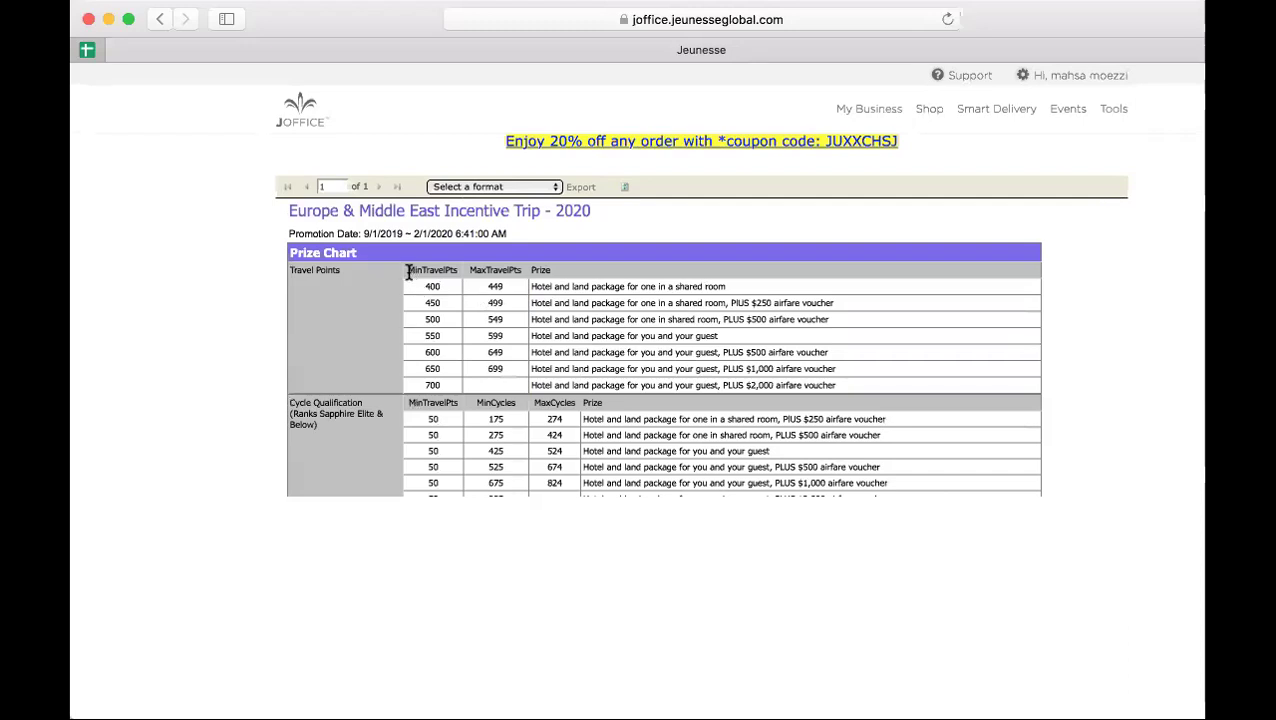
left_click_drag(408, 272, 458, 270)
left_click_drag(455, 280, 431, 300)
left_click_drag(728, 287, 531, 286)
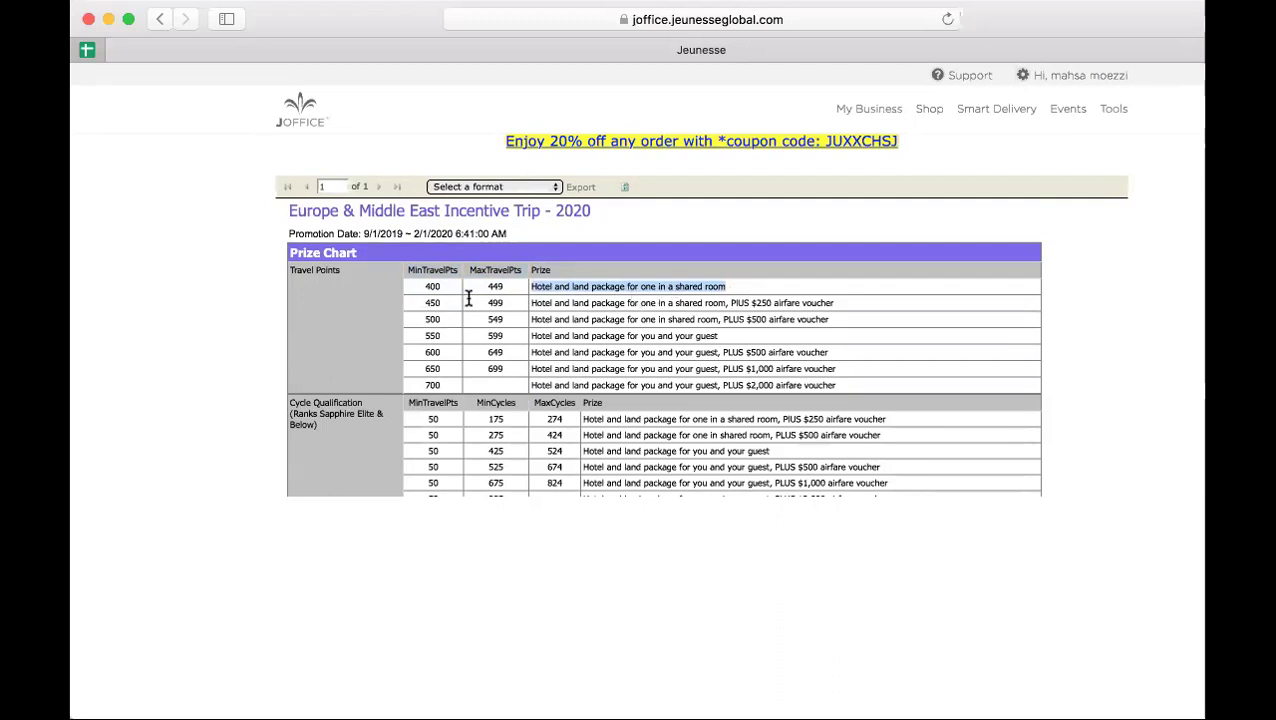
left_click_drag(467, 298, 516, 298)
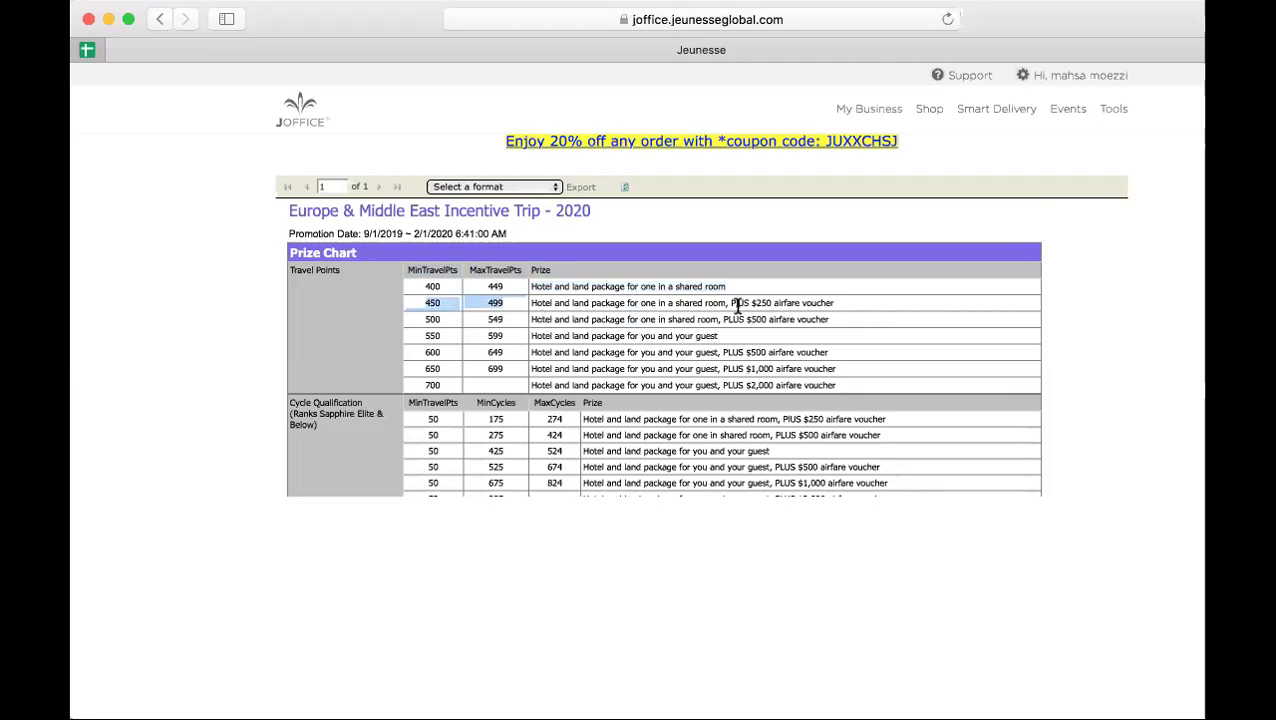
left_click_drag(732, 303, 824, 303)
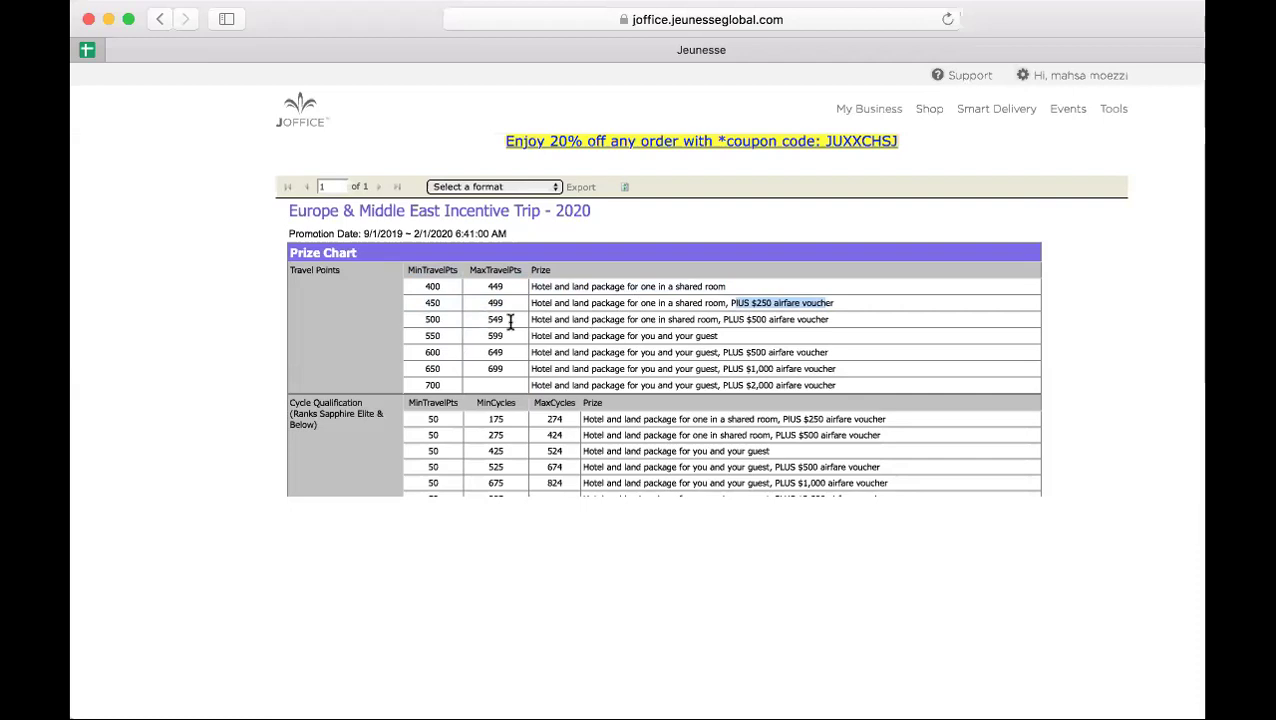
left_click_drag(510, 320, 533, 313)
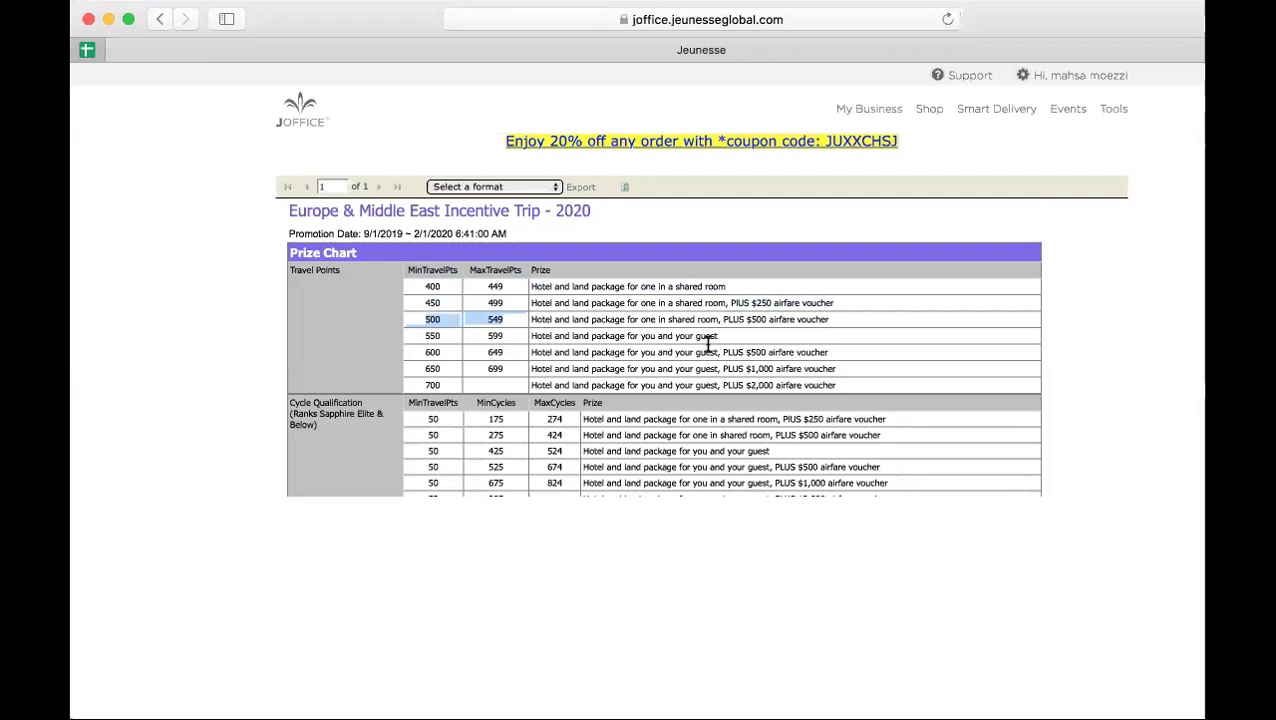
left_click_drag(717, 337, 658, 337)
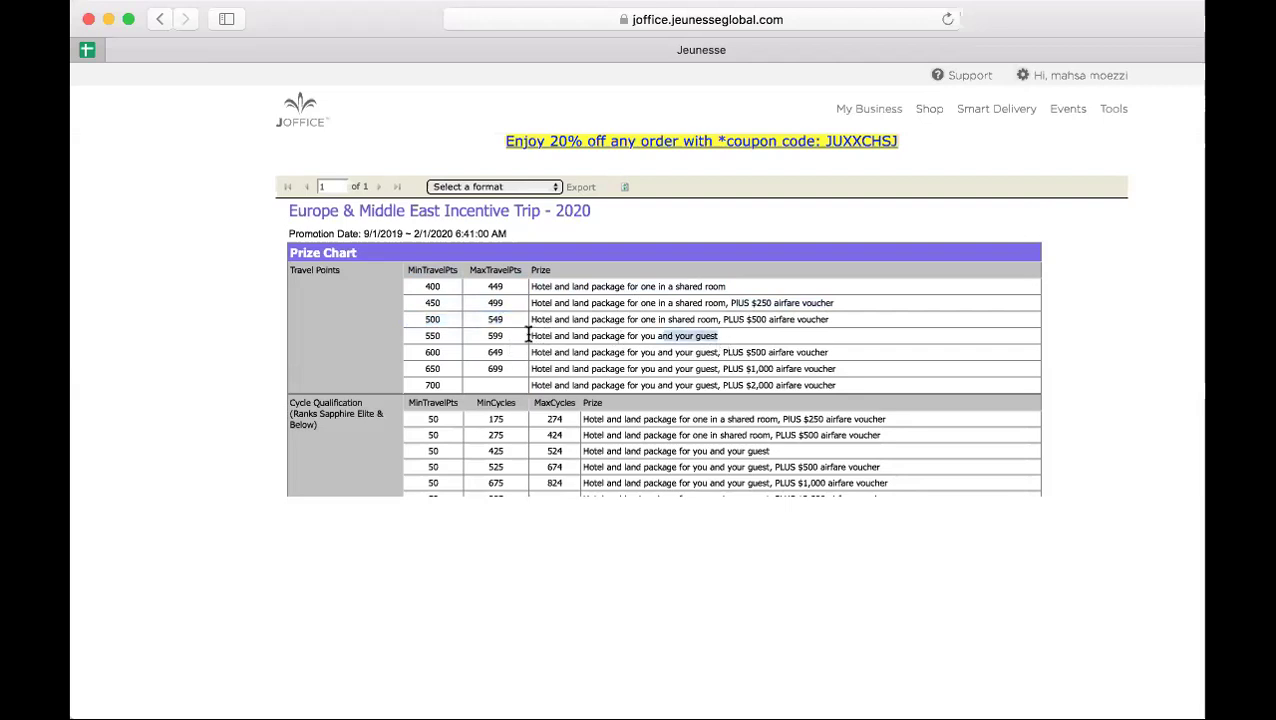
left_click_drag(528, 336, 528, 336)
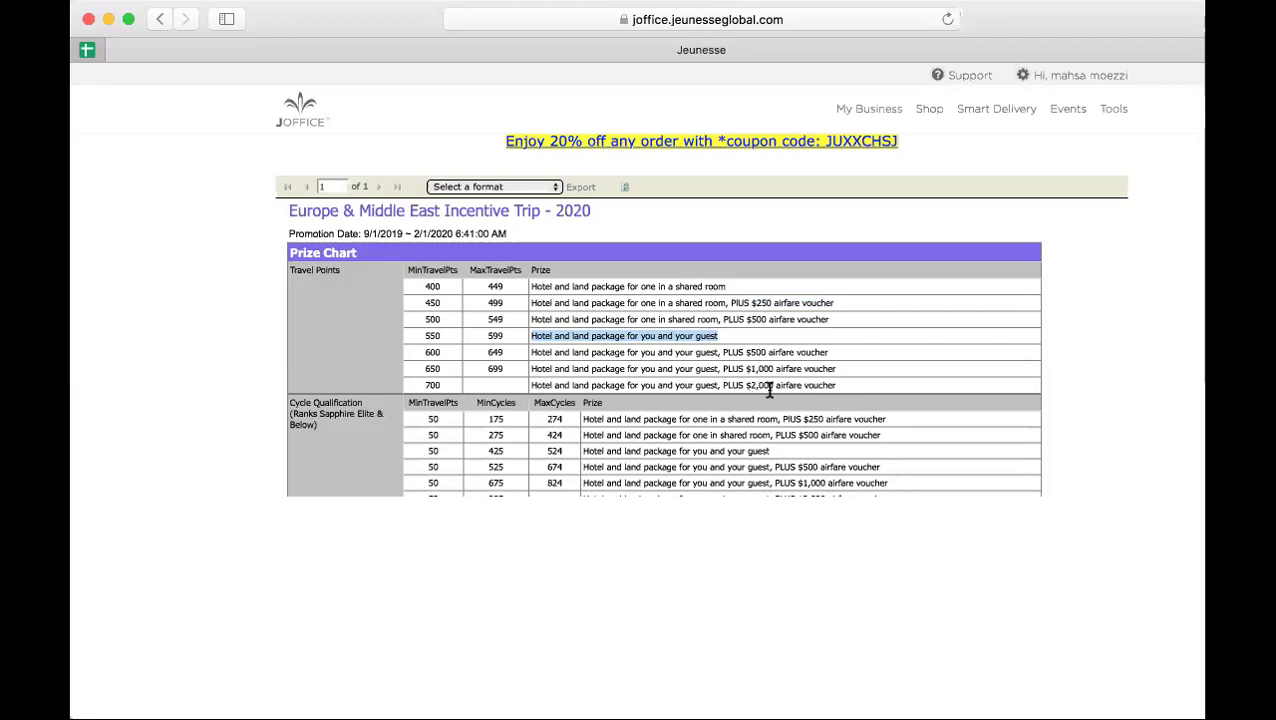
Scroll to the Cycle Qualification tiers (175–825 cycles) and Director Qualification criteria, highlighting the Cycle Qualification group
scroll(770, 390, "down", 2)
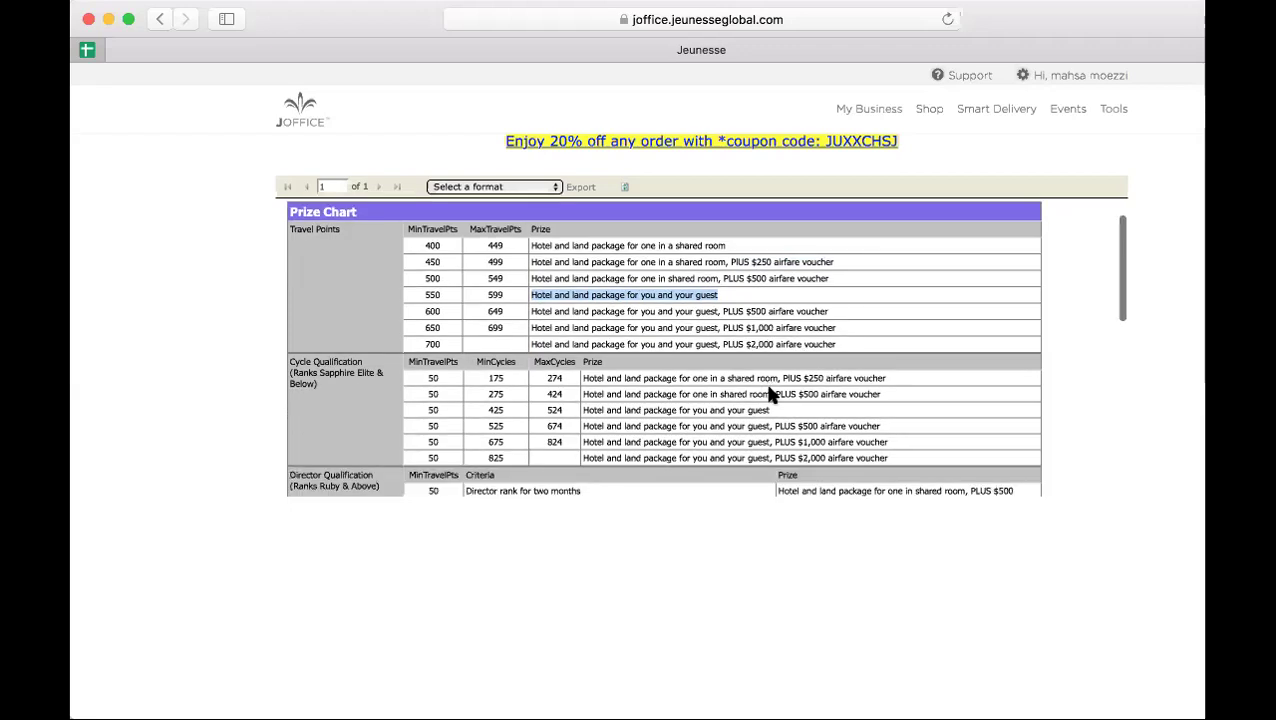
scroll(763, 384, "down", 3)
scroll(650, 313, "up", 3)
scroll(500, 300, "up", 2)
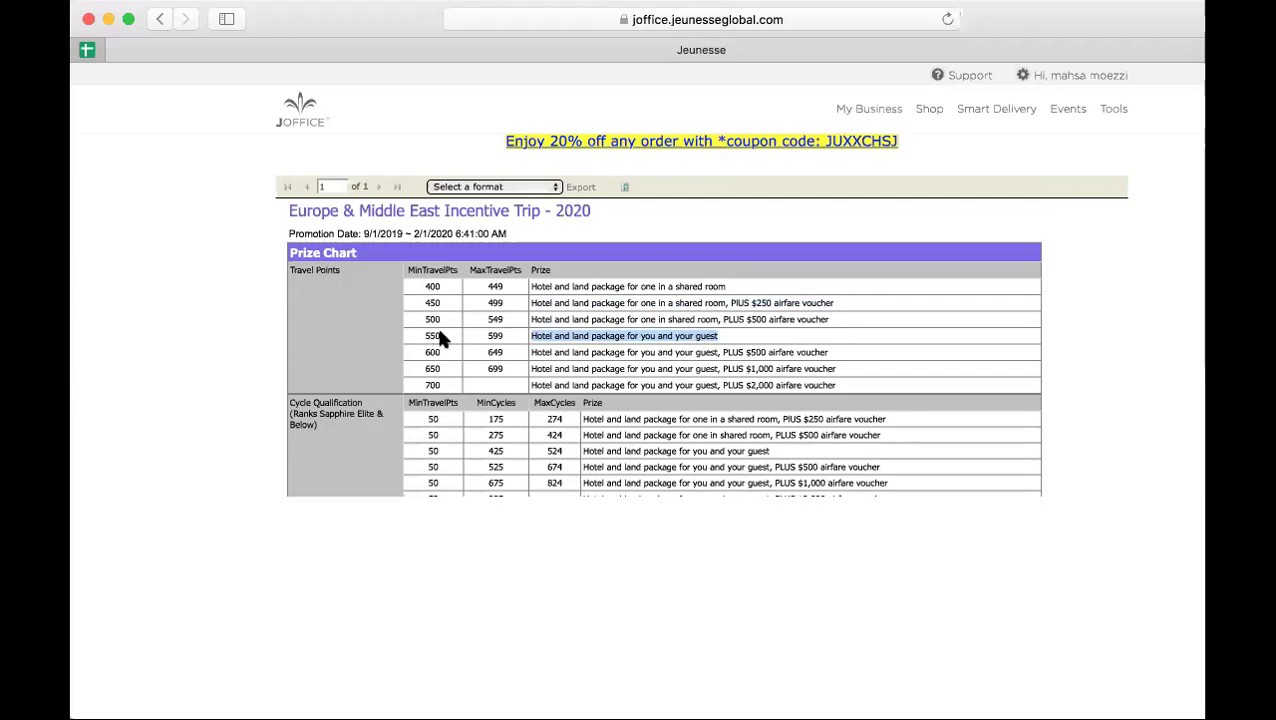
scroll(502, 344, "down", 2)
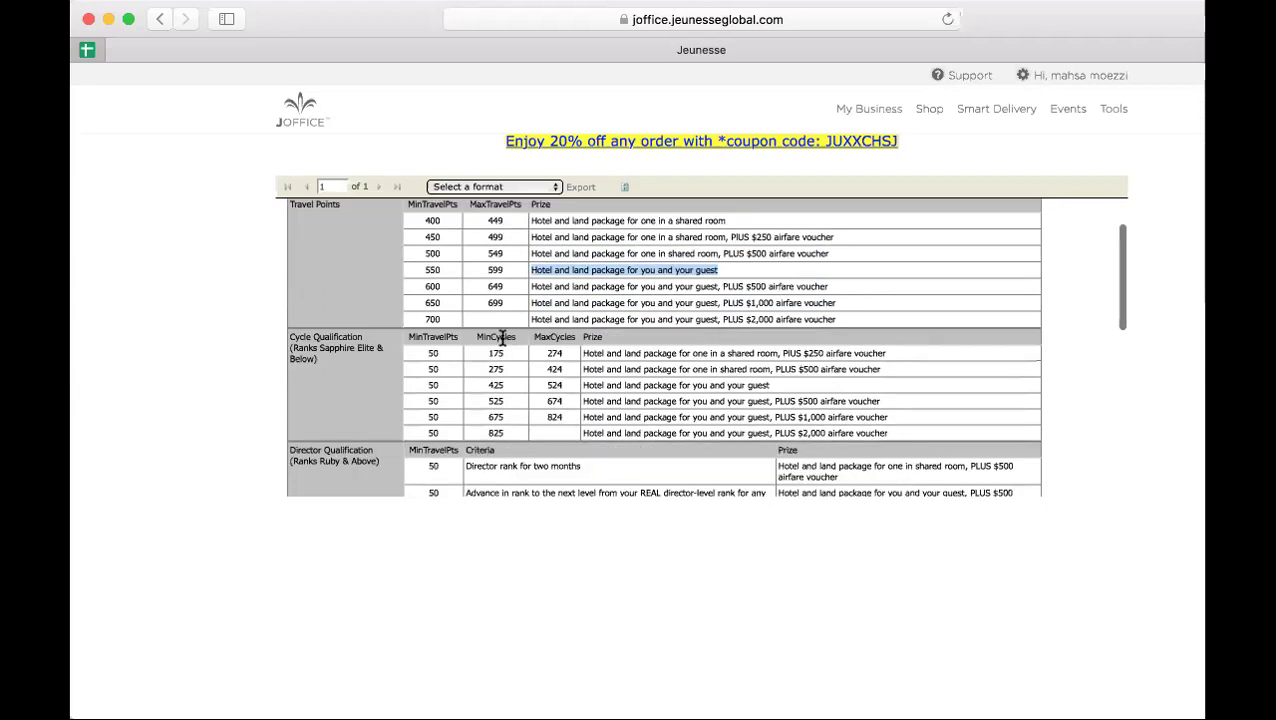
scroll(502, 340, "down", 2)
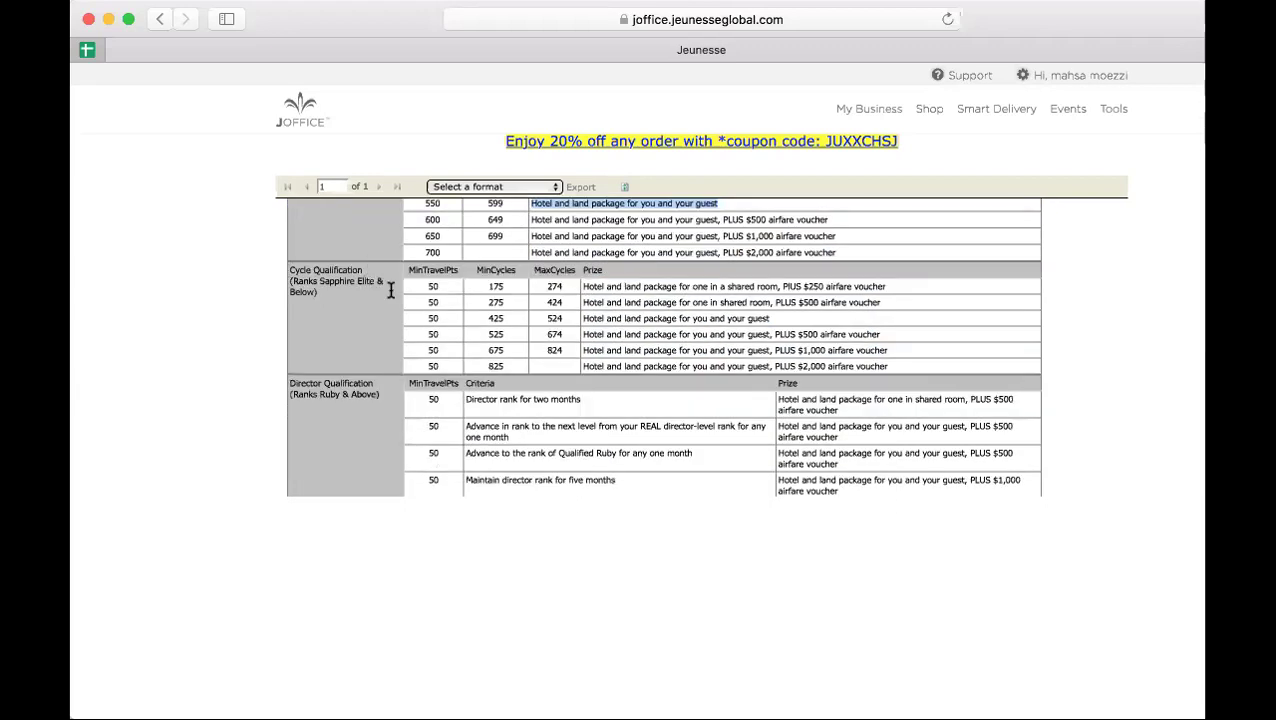
triple_click(391, 289)
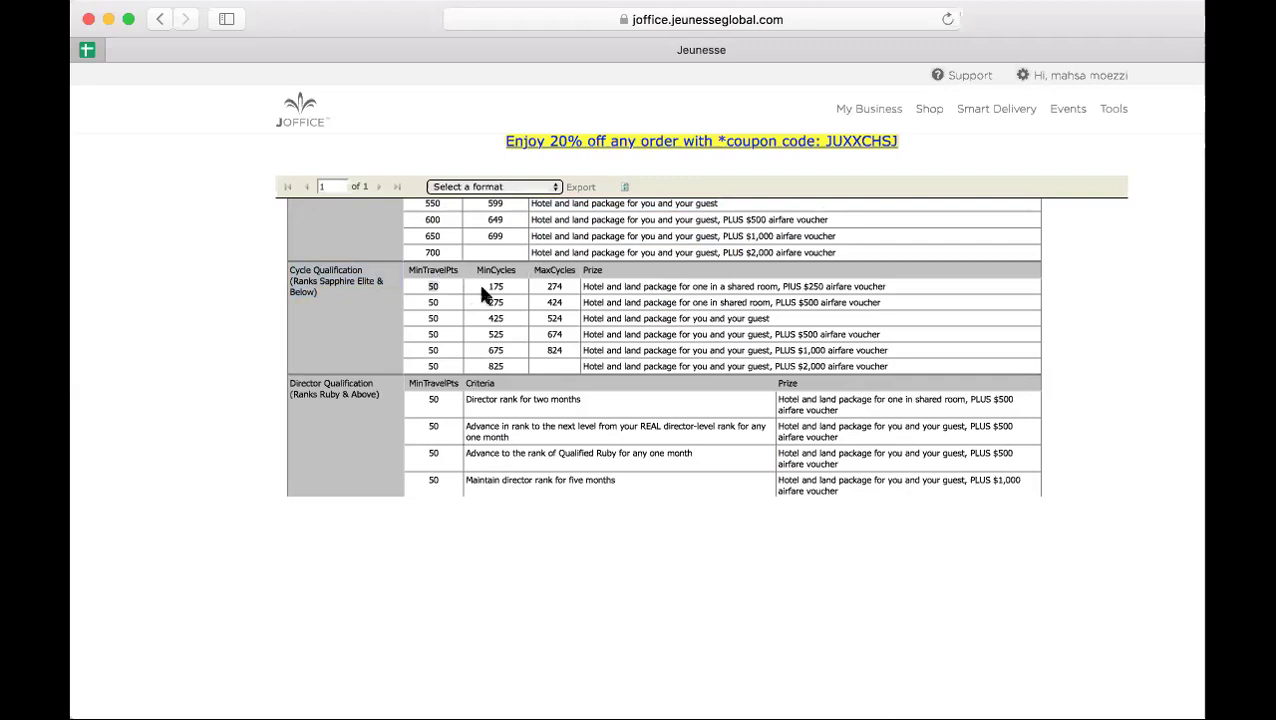
left_click(520, 287)
scroll(628, 292, "up", 2)
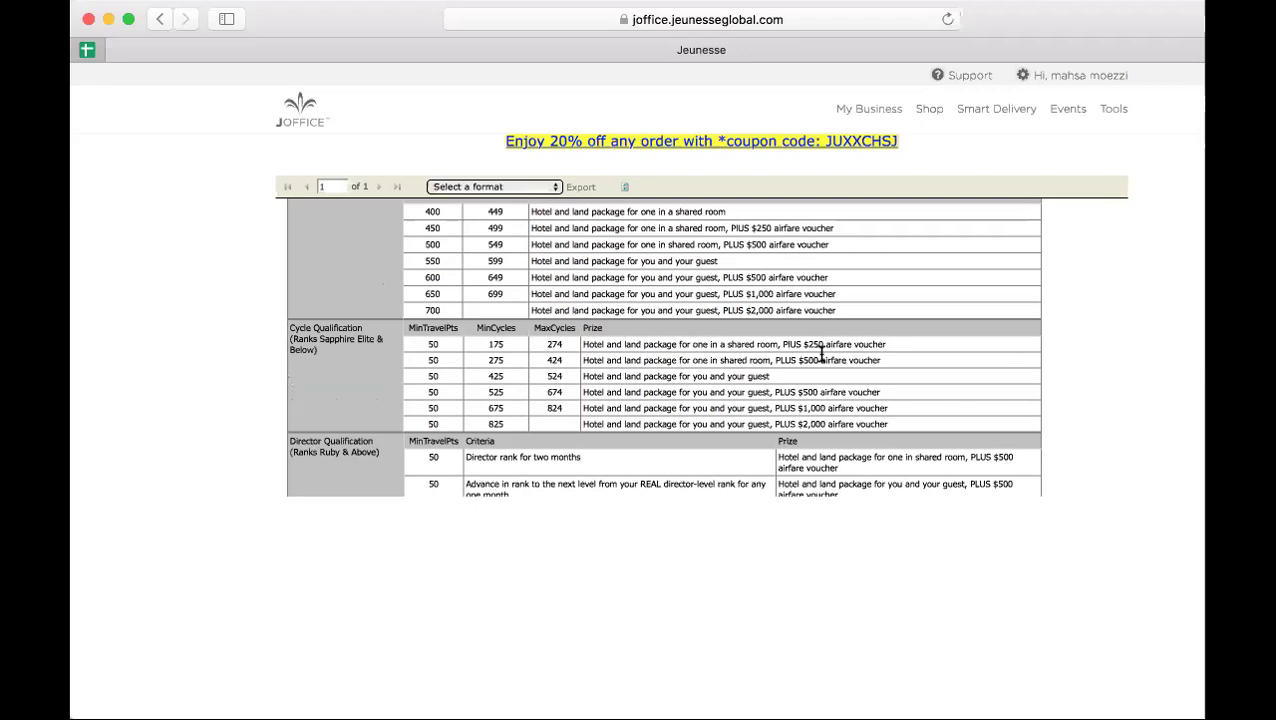
scroll(493, 295, "down", 2)
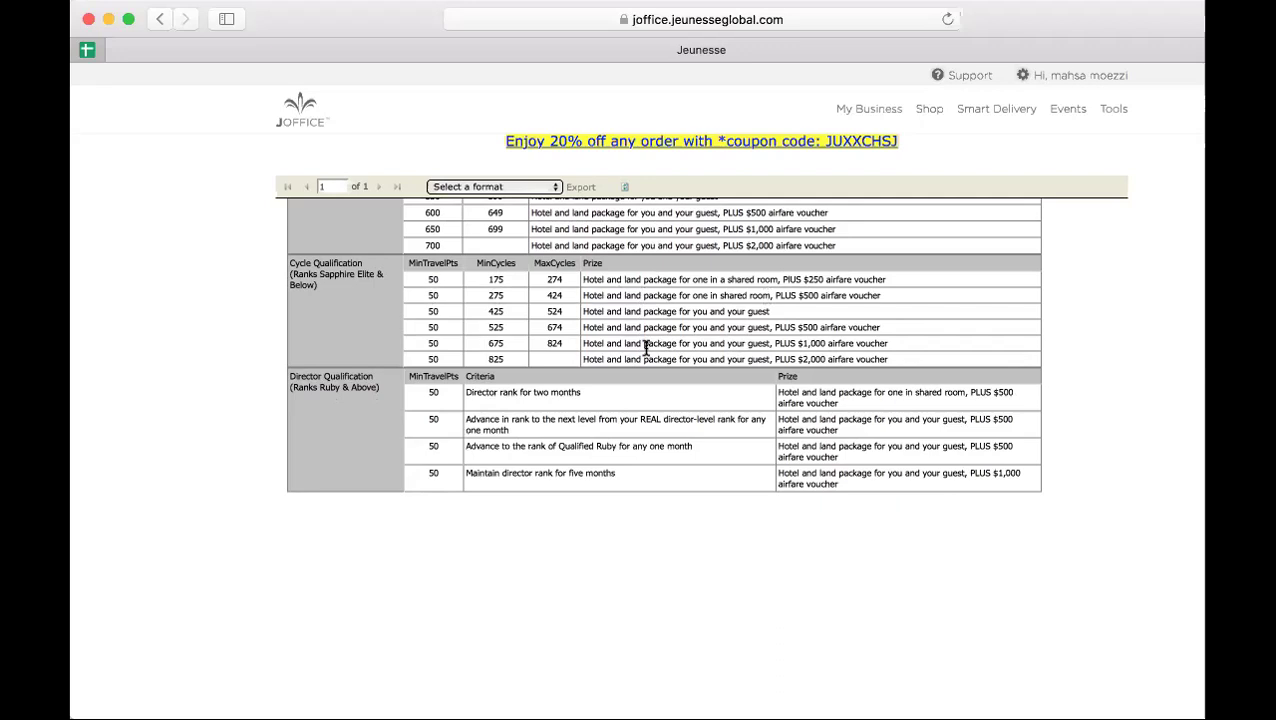
Highlight Director Qualification, then review the 28 monthly cycles and empty Travel Points Detail tables
scroll(646, 347, "down", 3)
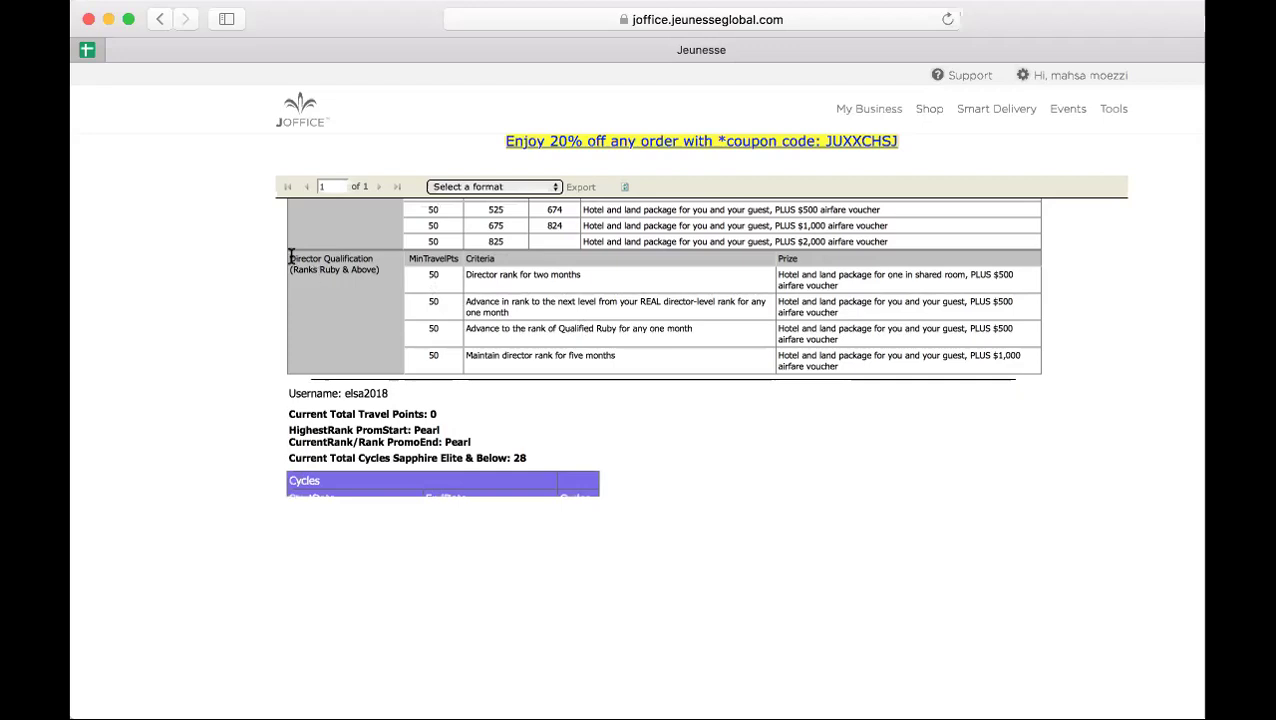
triple_click(388, 268)
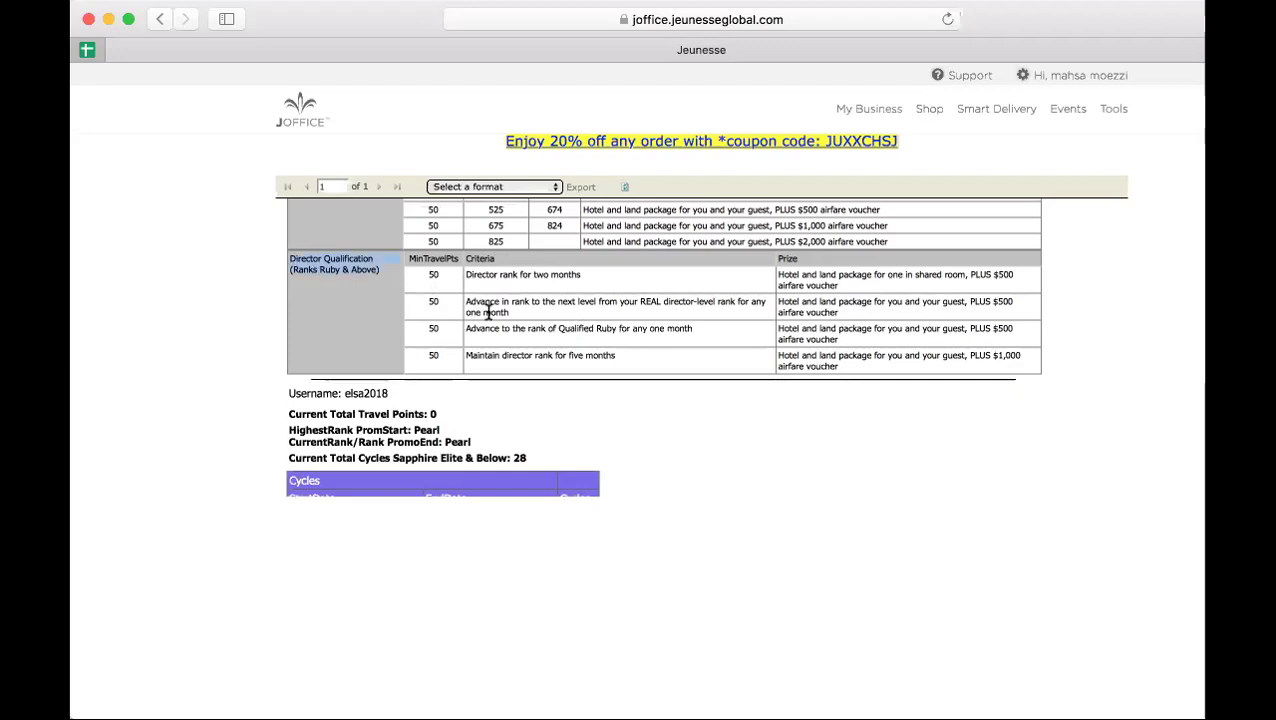
scroll(490, 313, "up", 2)
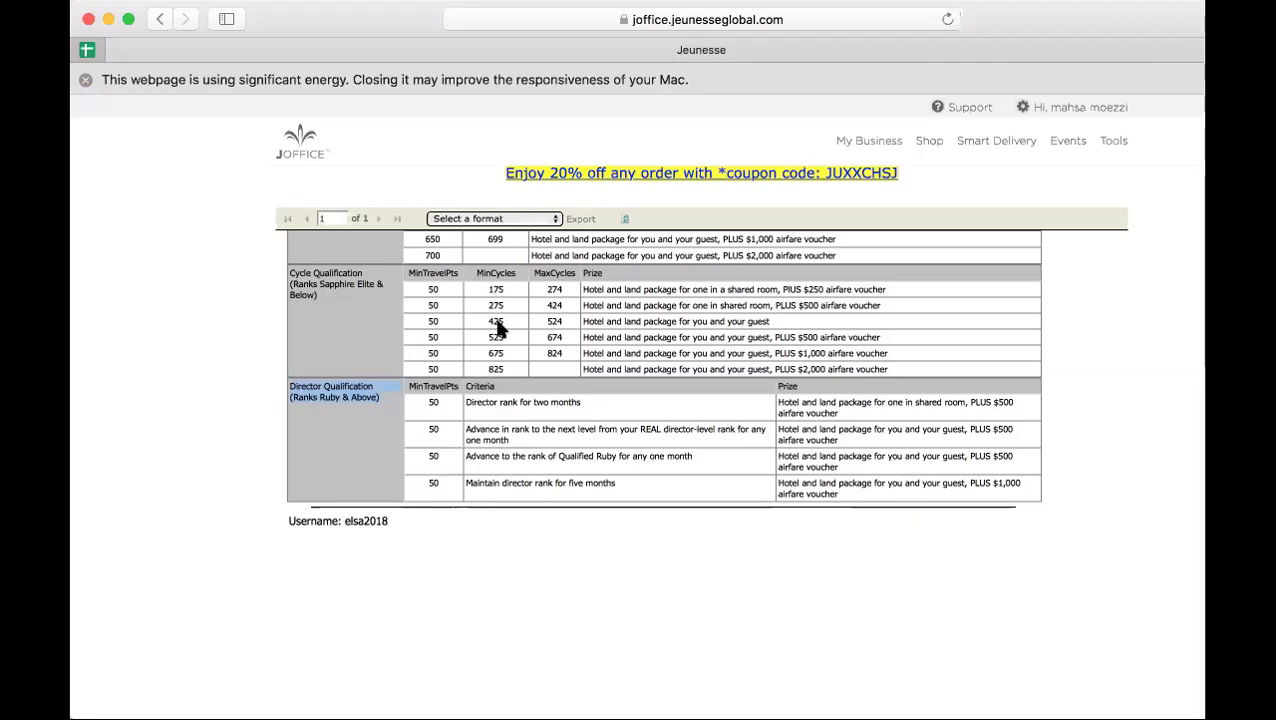
scroll(499, 328, "down", 3)
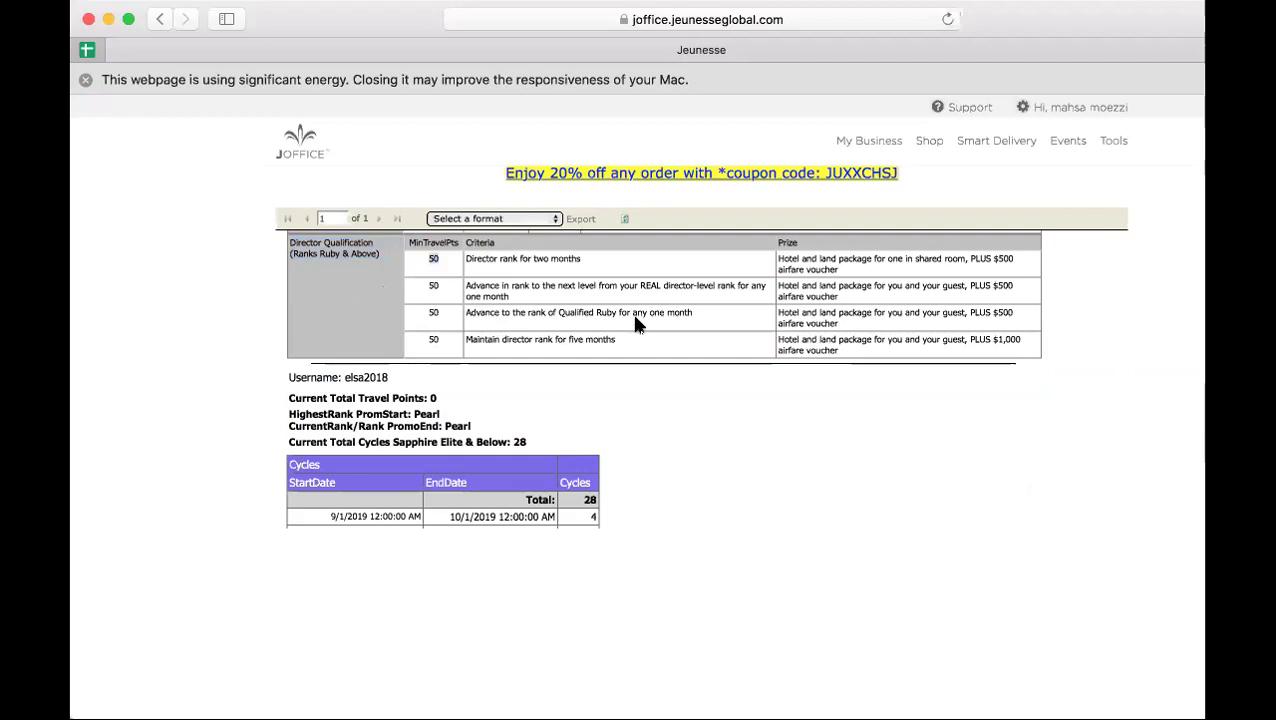
scroll(638, 323, "down", 2)
scroll(638, 323, "down", 3)
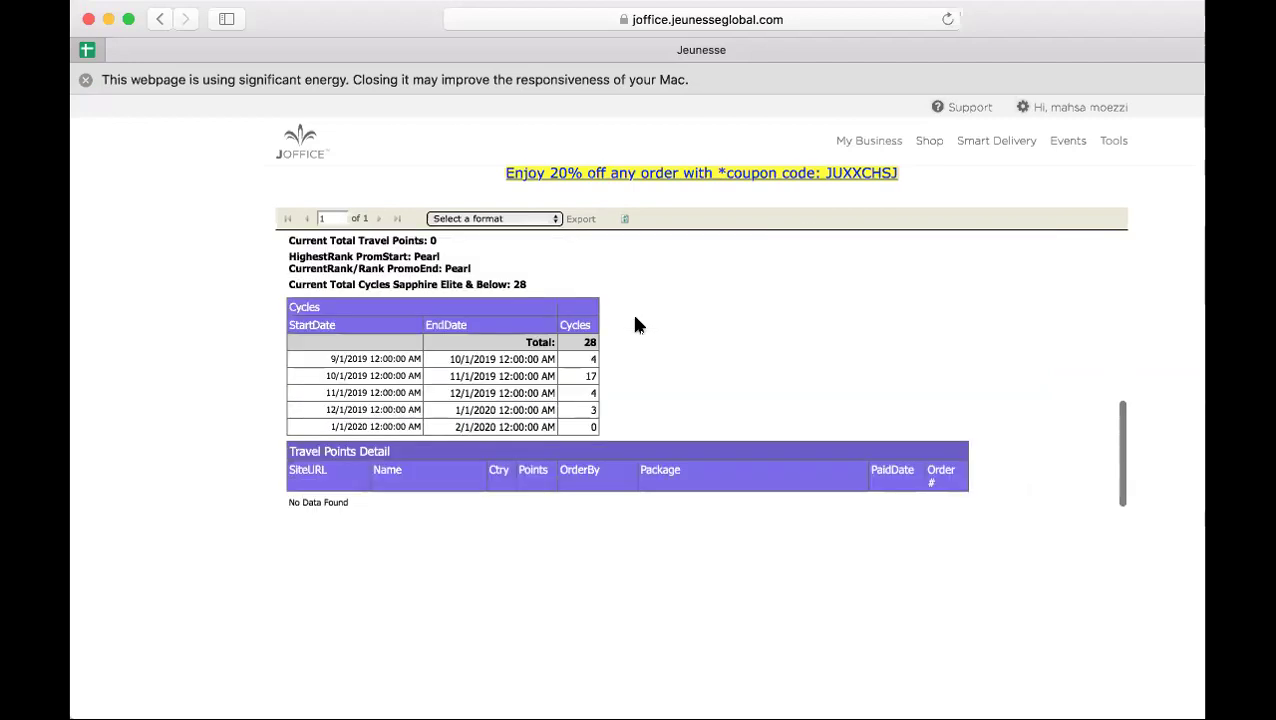
scroll(638, 323, "up", 1)
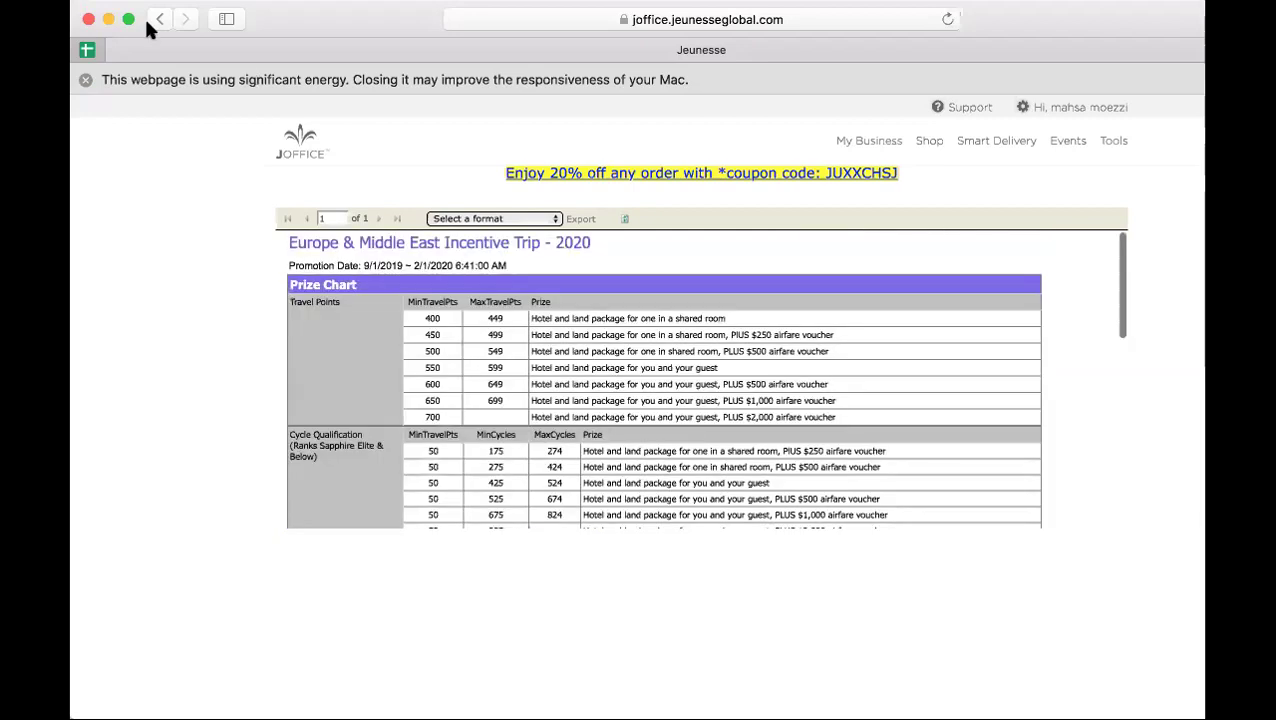
left_click(157, 19)
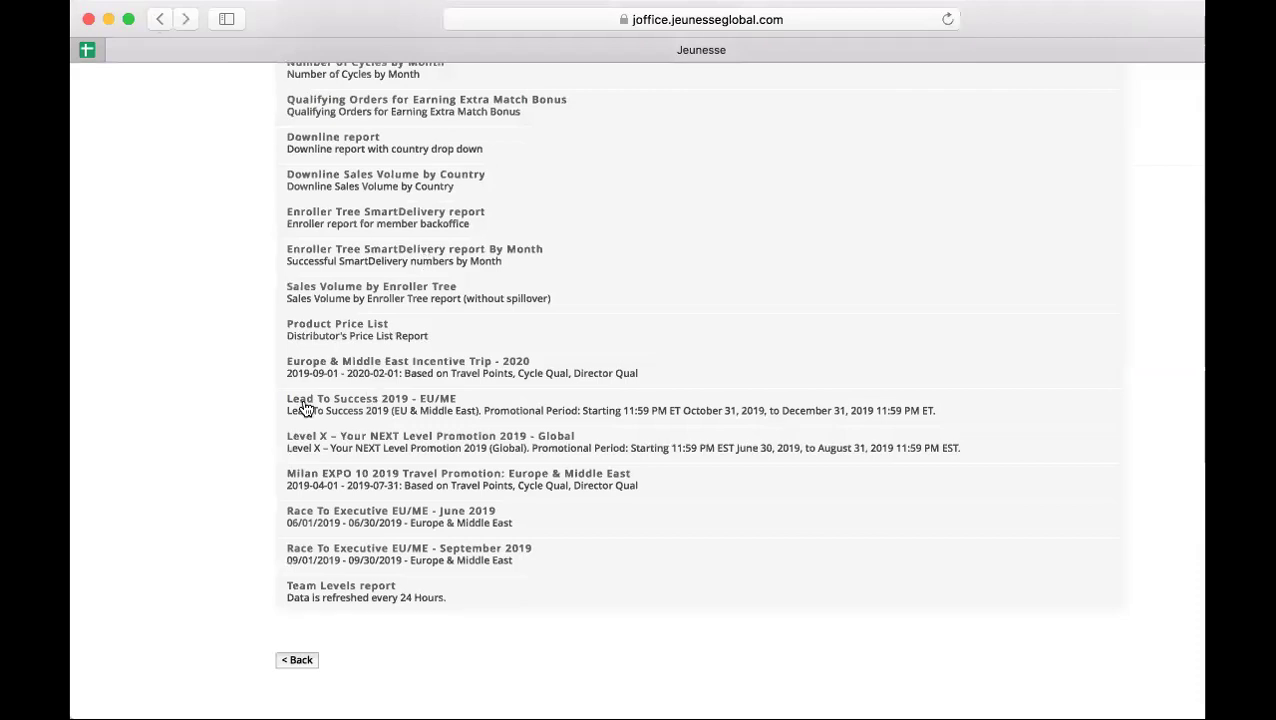
left_click(390, 400)
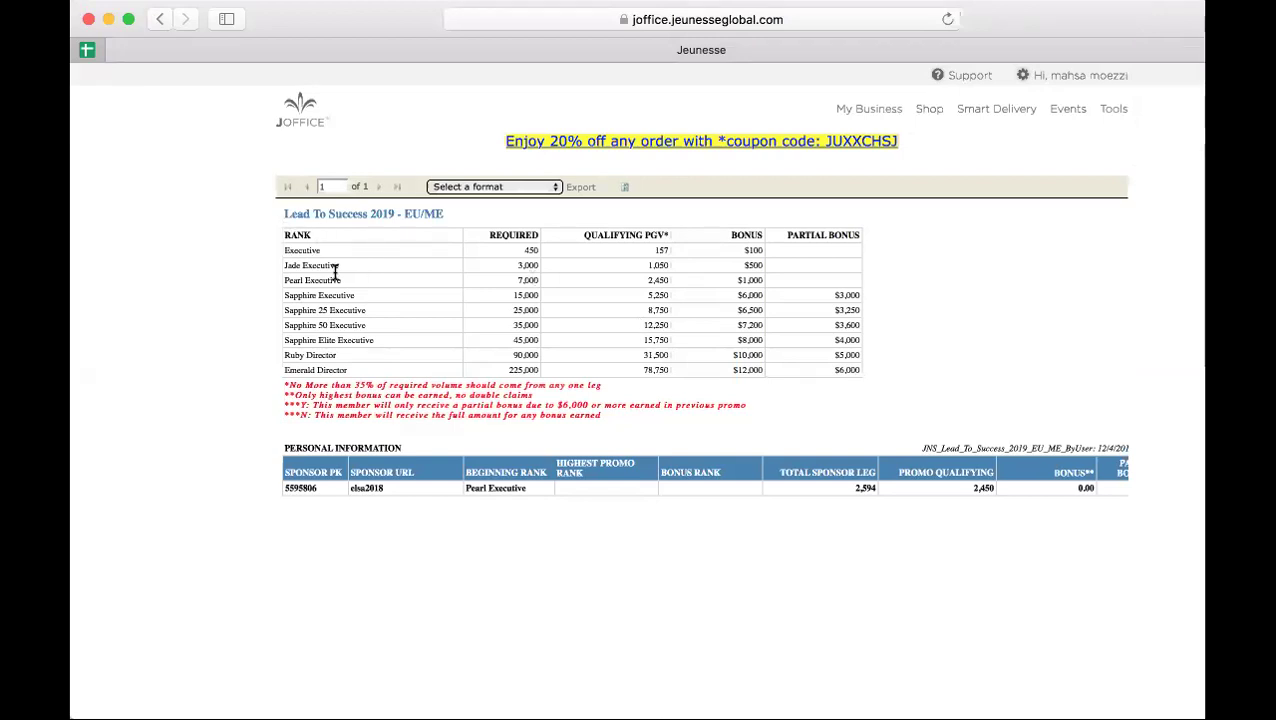
double_click(287, 249)
key("super+equal")
key("super+equal")
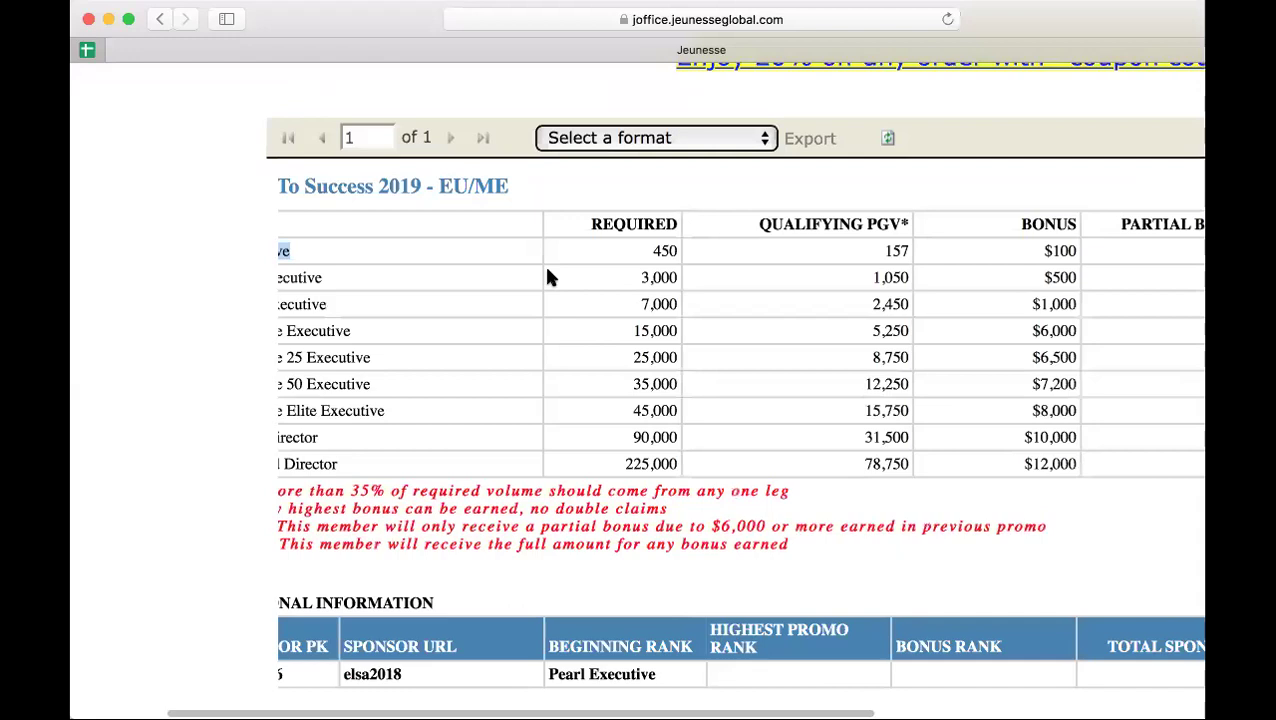
scroll(547, 277, "left", 3)
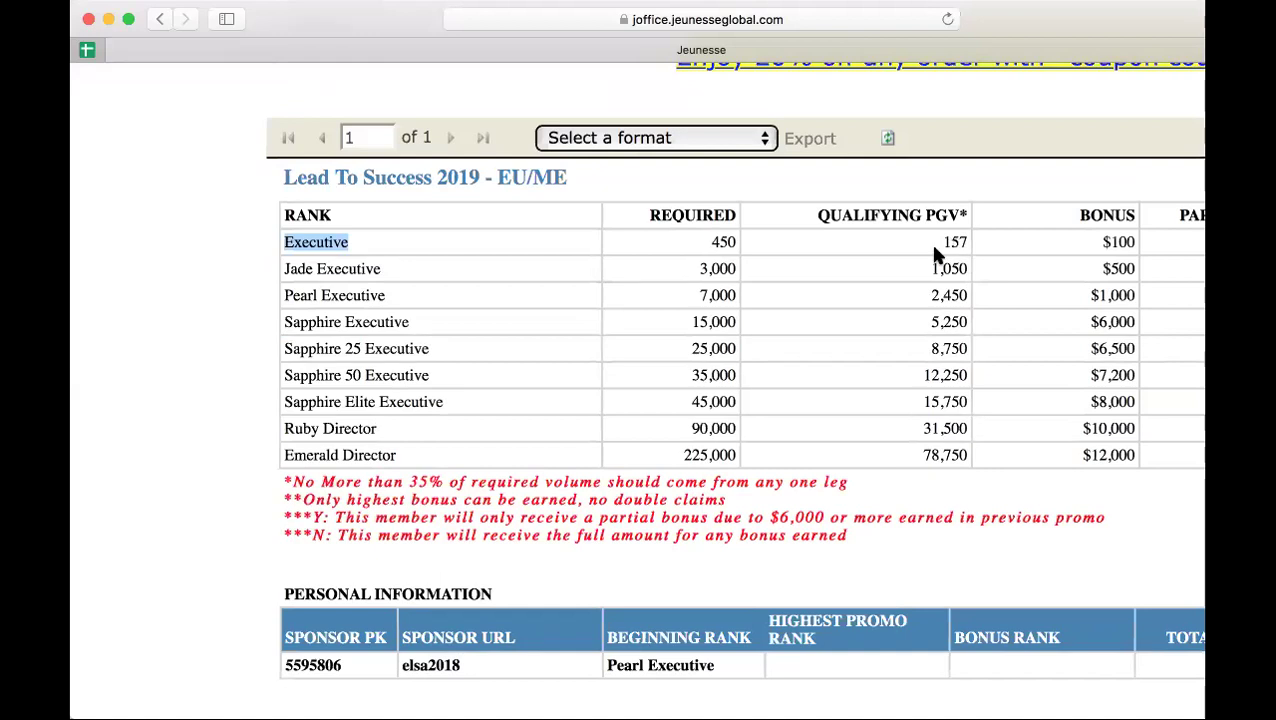
scroll(940, 257, "right", 3)
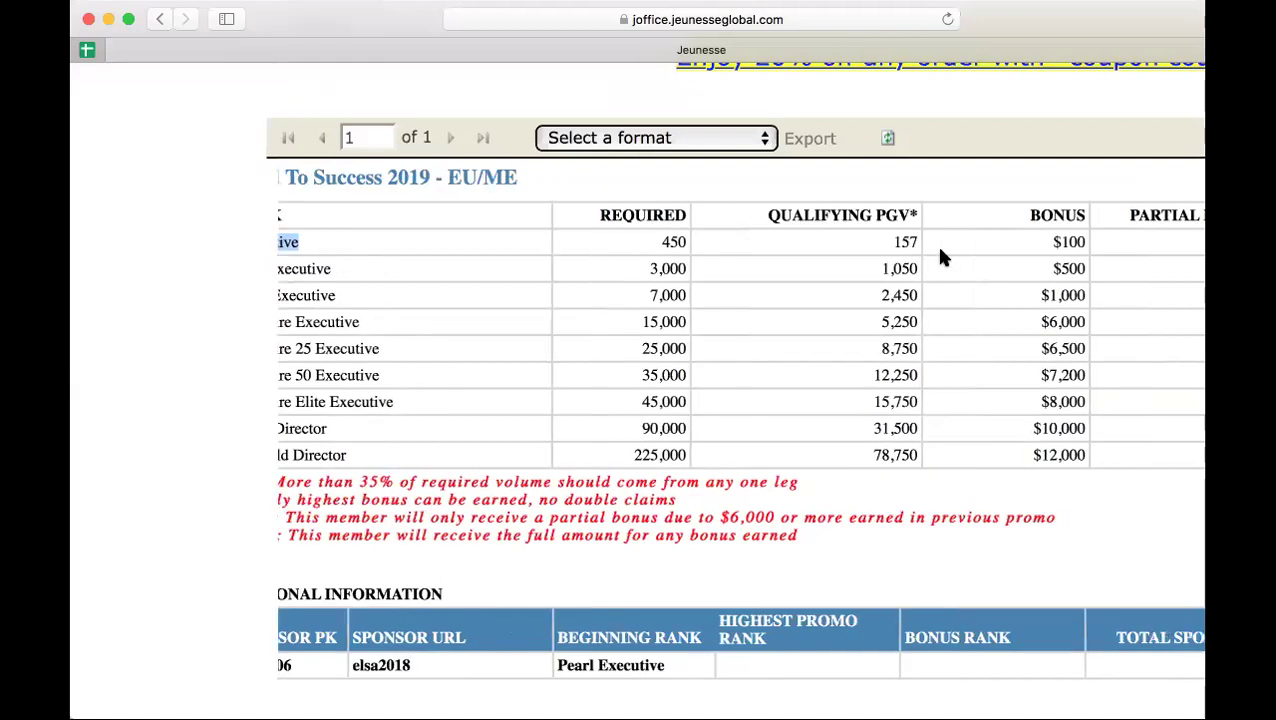
scroll(839, 247, "right", 3)
scroll(1015, 240, "right", 1)
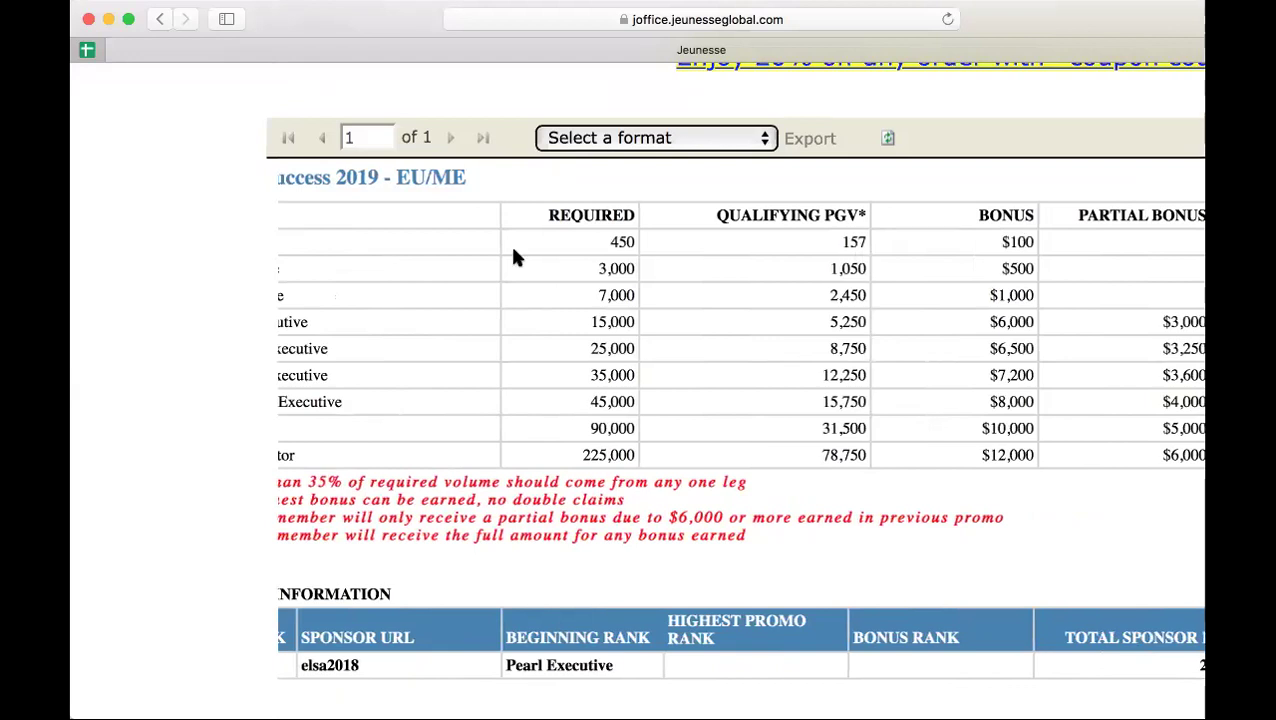
left_click_drag(509, 242, 322, 283)
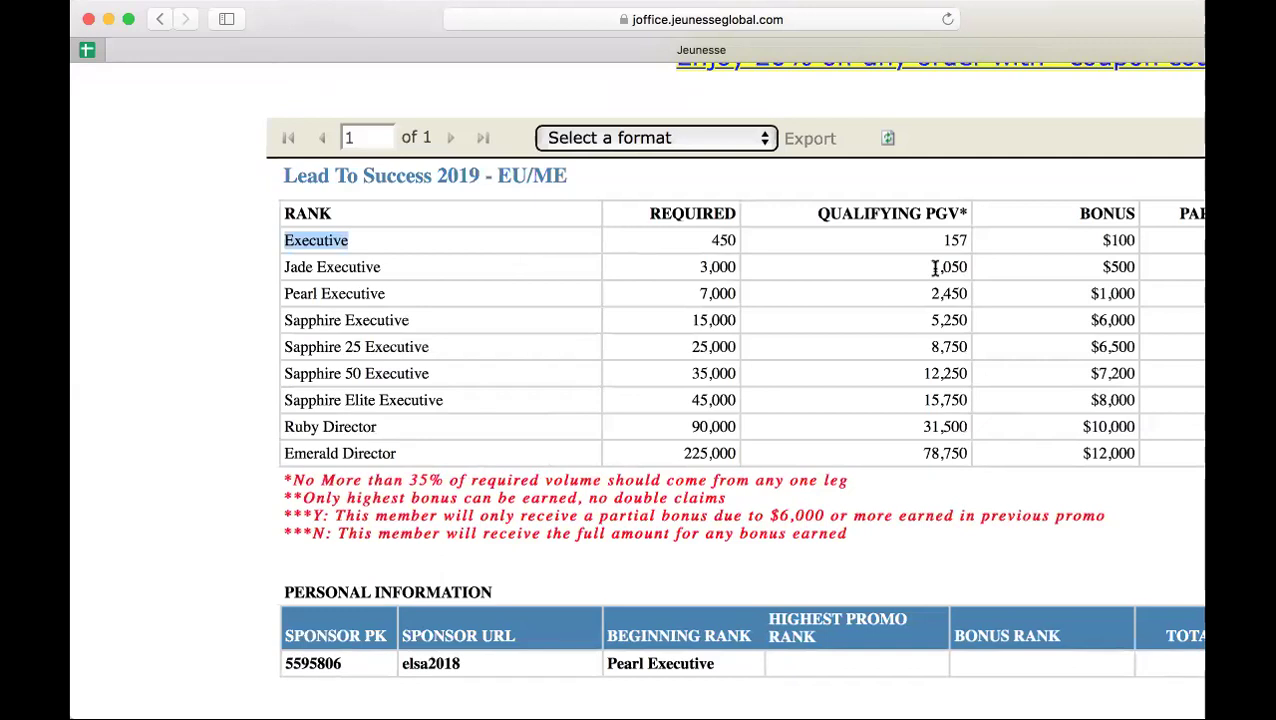
scroll(934, 267, "right", 2)
scroll(843, 276, "right", 2)
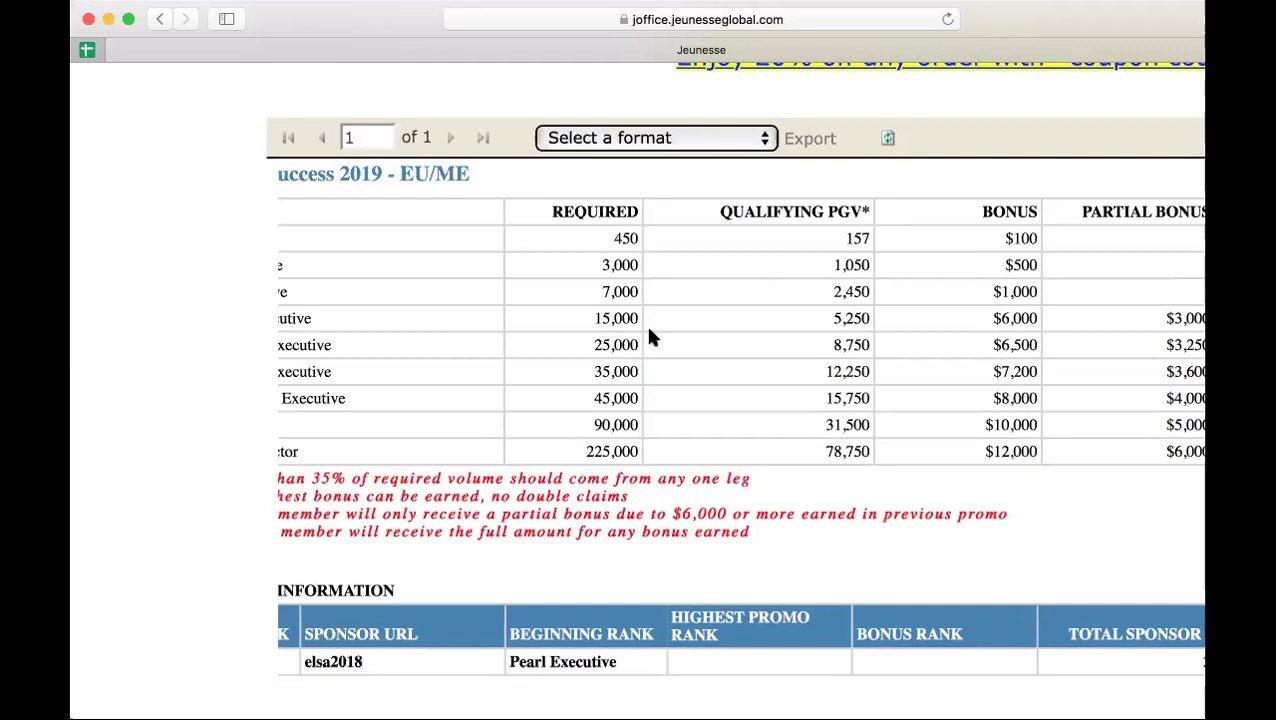
scroll(648, 338, "left", 2)
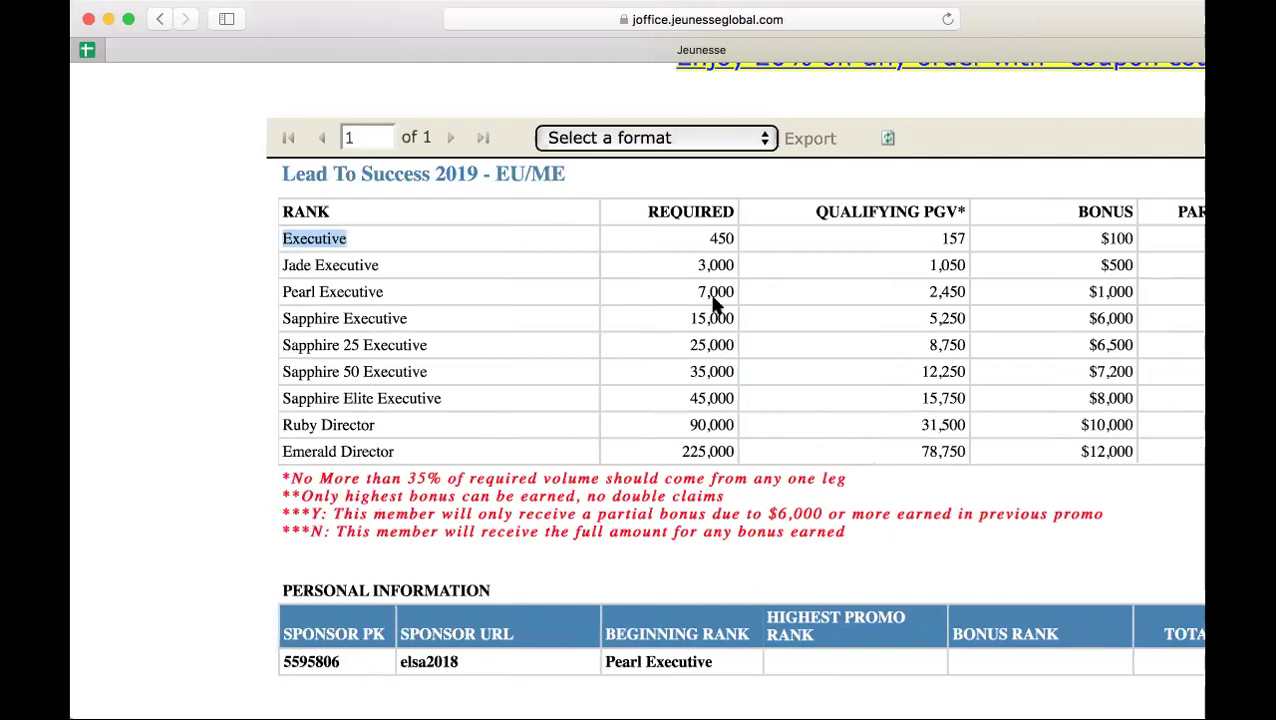
scroll(715, 303, "right", 1)
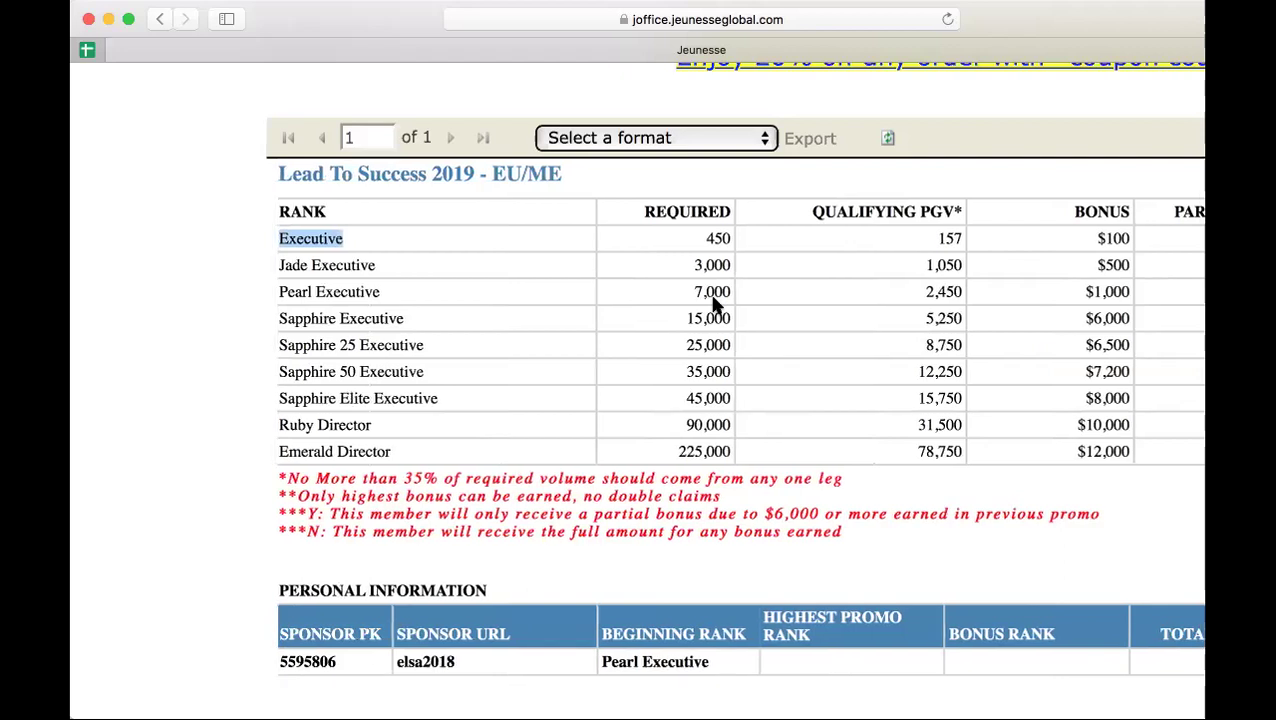
scroll(715, 303, "right", 2)
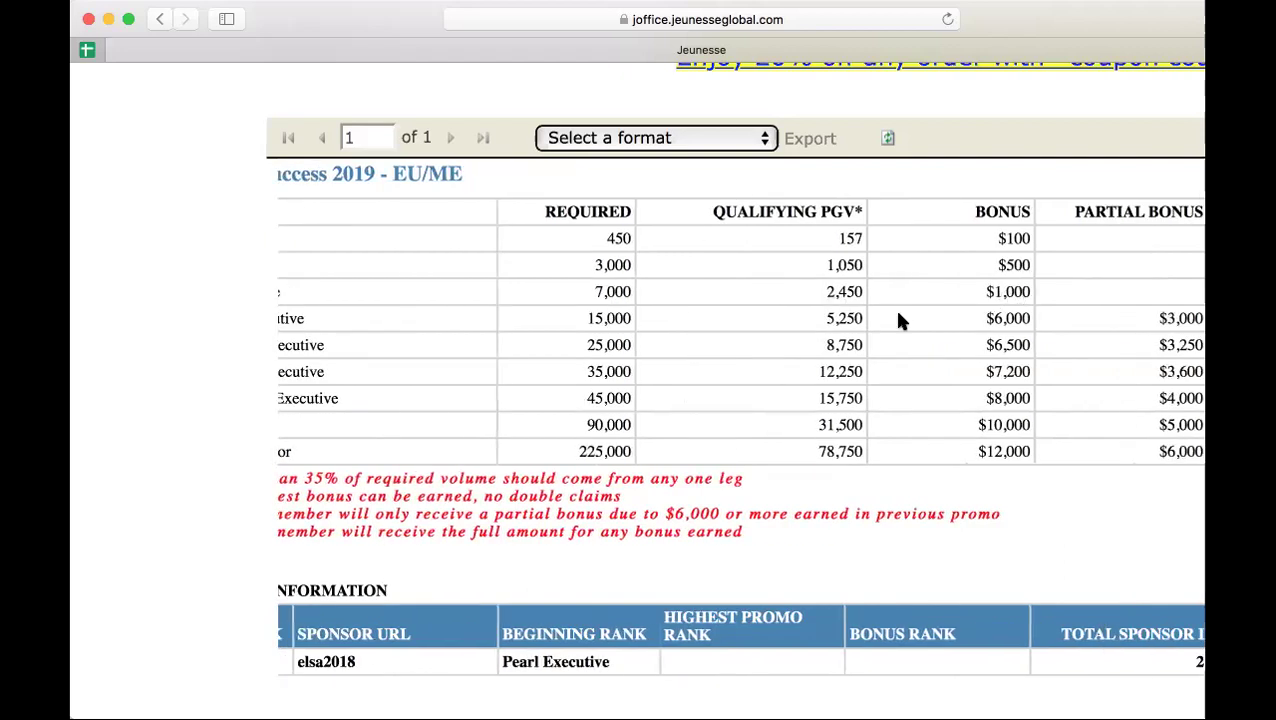
scroll(729, 341, "left", 1)
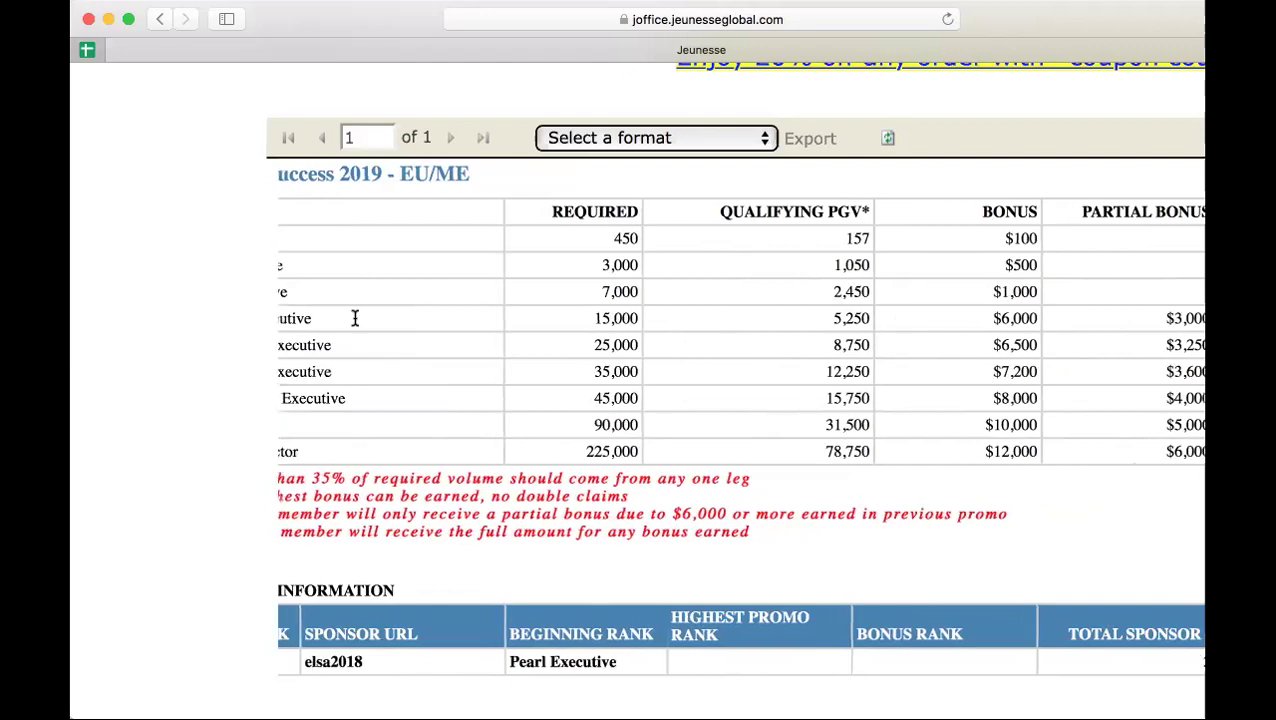
scroll(354, 318, "left", 5)
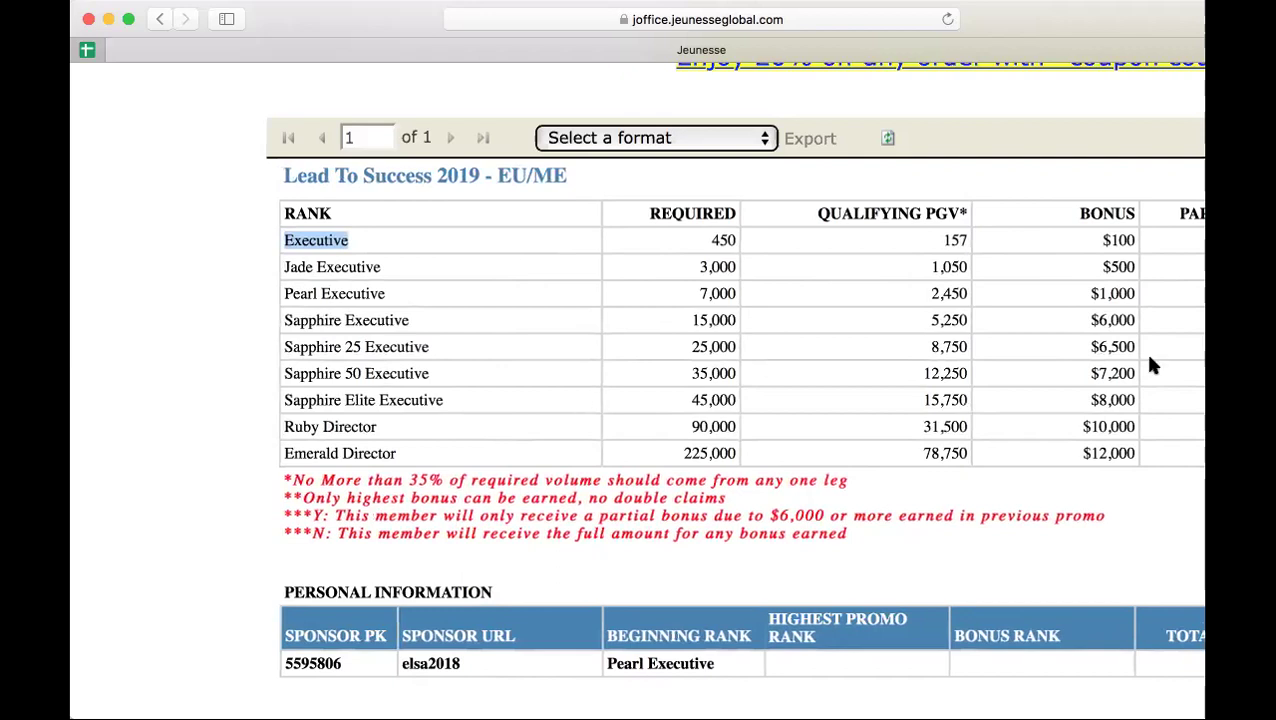
scroll(1130, 345, "right", 6)
scroll(1118, 318, "left", 1)
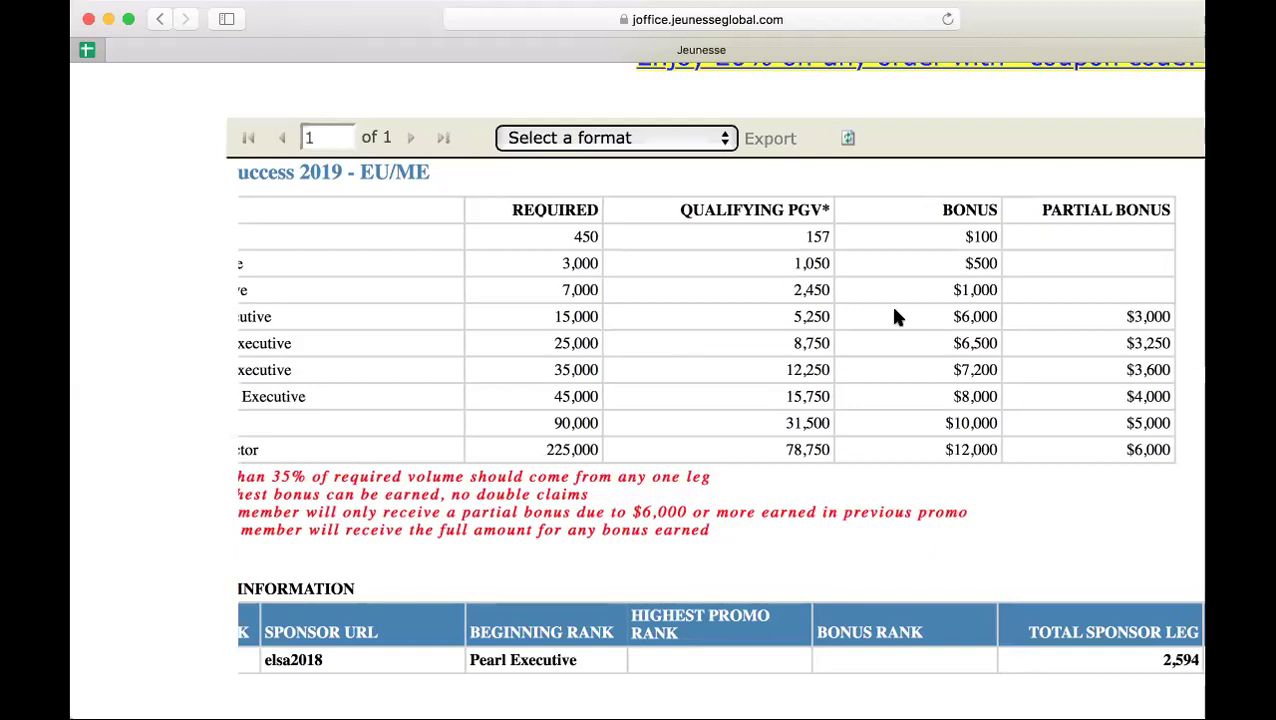
scroll(305, 345, "left", 3)
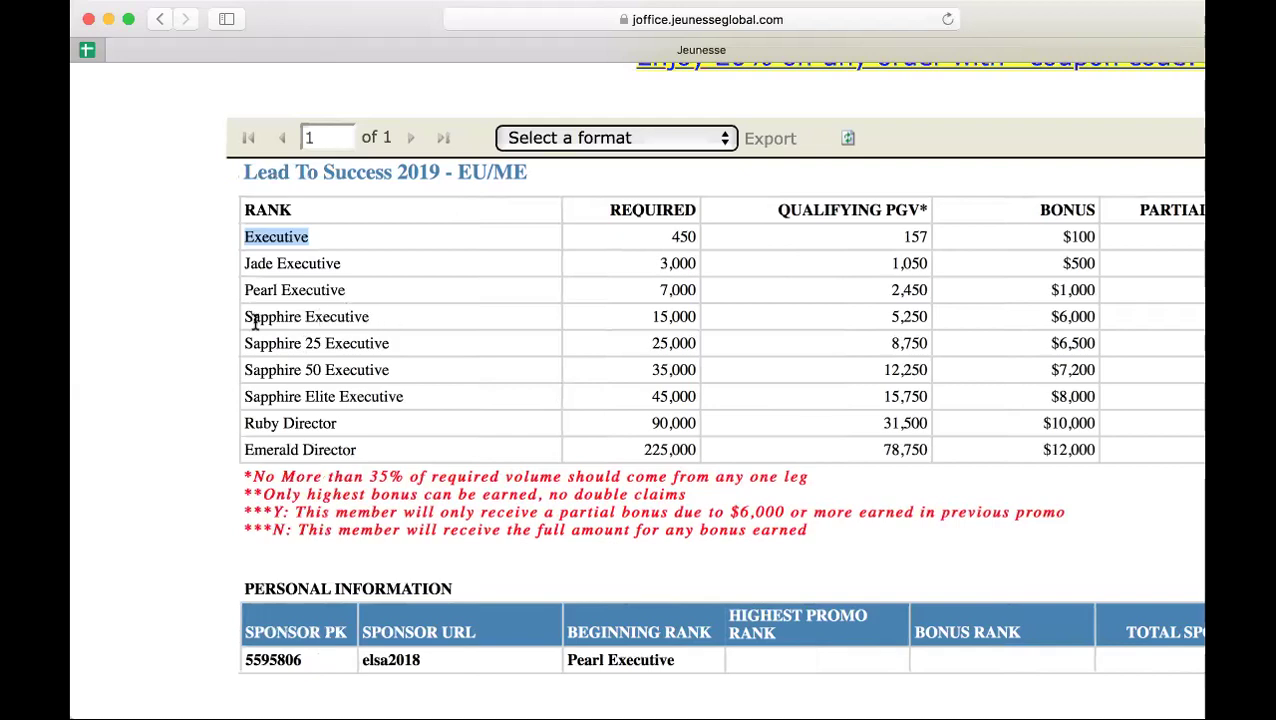
left_click_drag(246, 316, 463, 318)
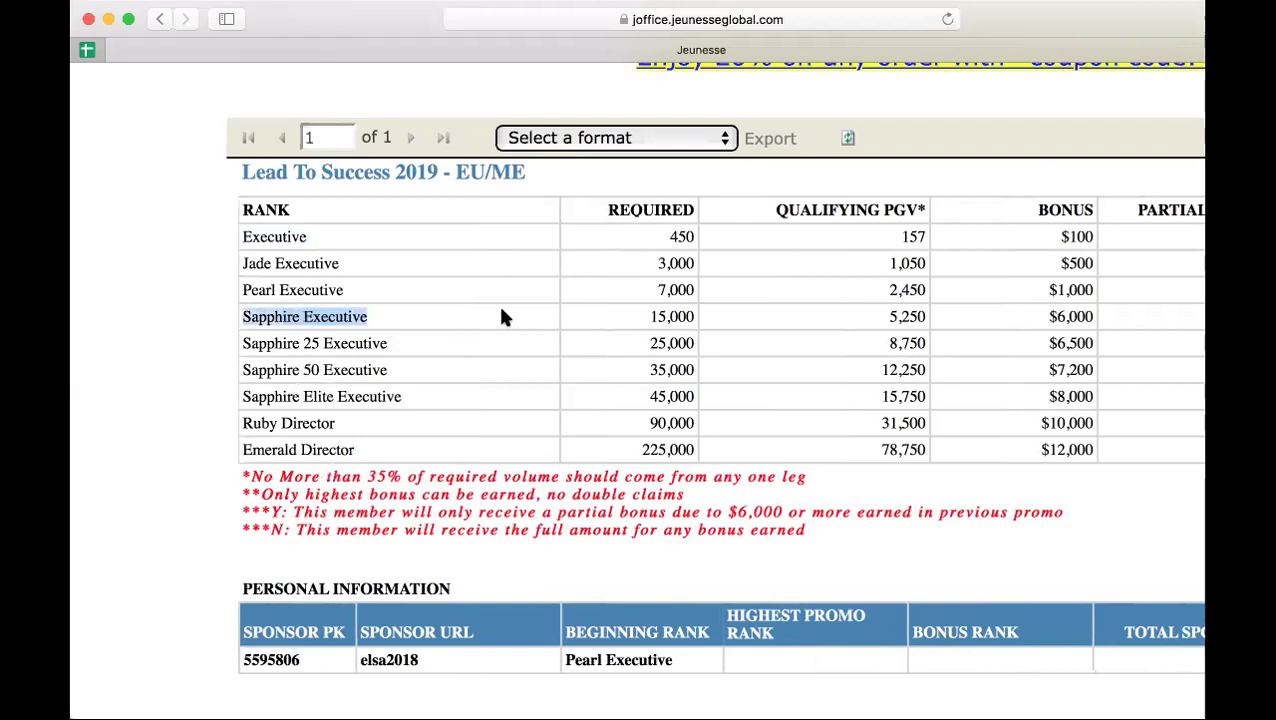
scroll(504, 316, "right", 2)
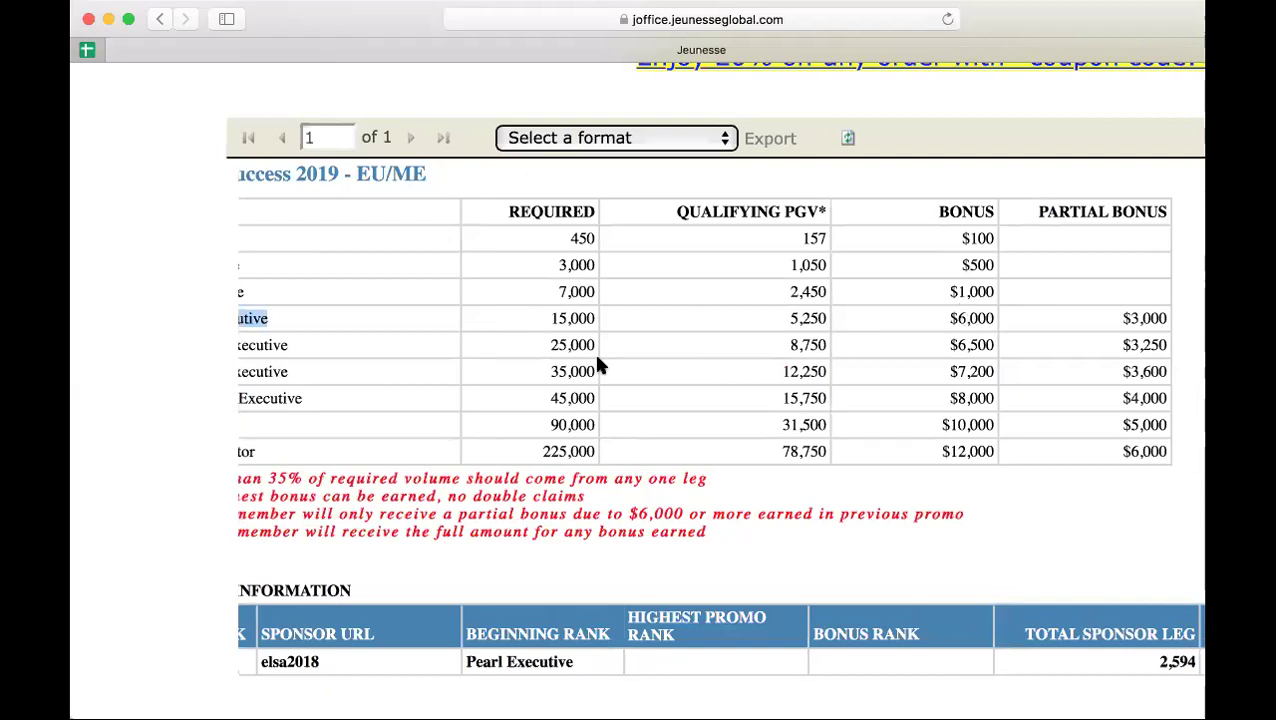
scroll(598, 365, "left", 1)
scroll(345, 375, "left", 2)
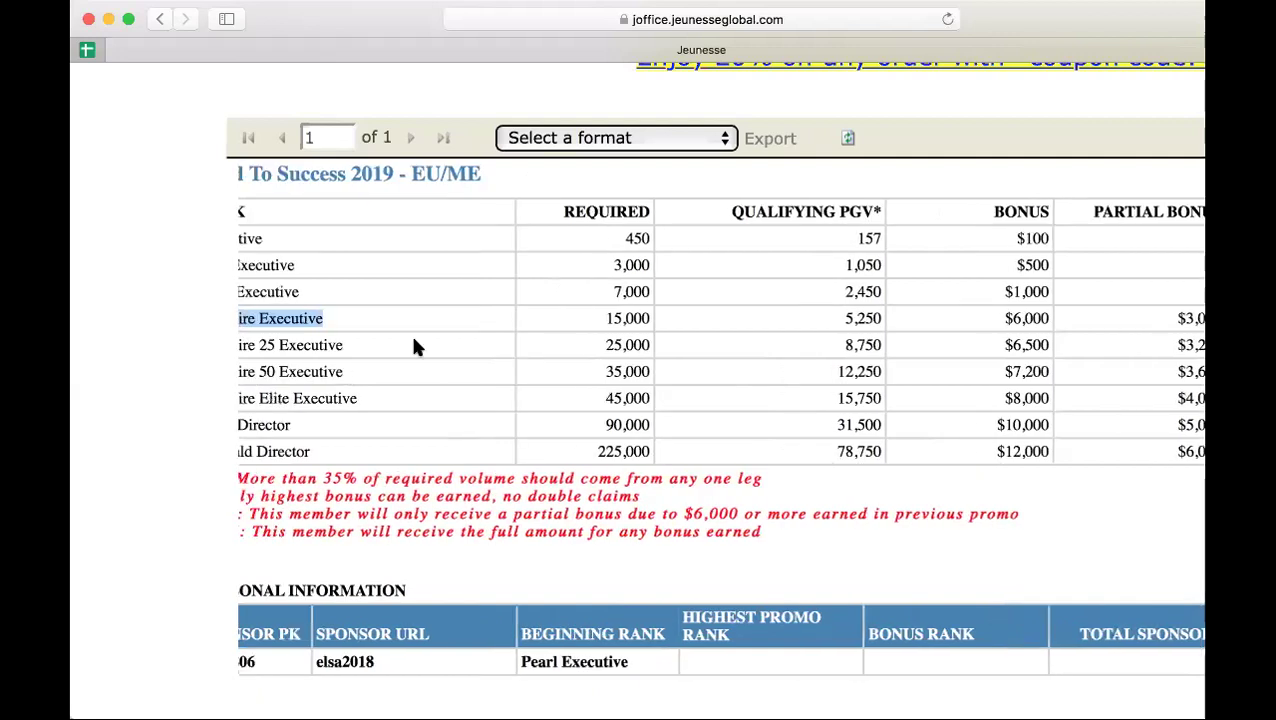
scroll(413, 345, "left", 3)
left_click_drag(384, 346, 247, 345)
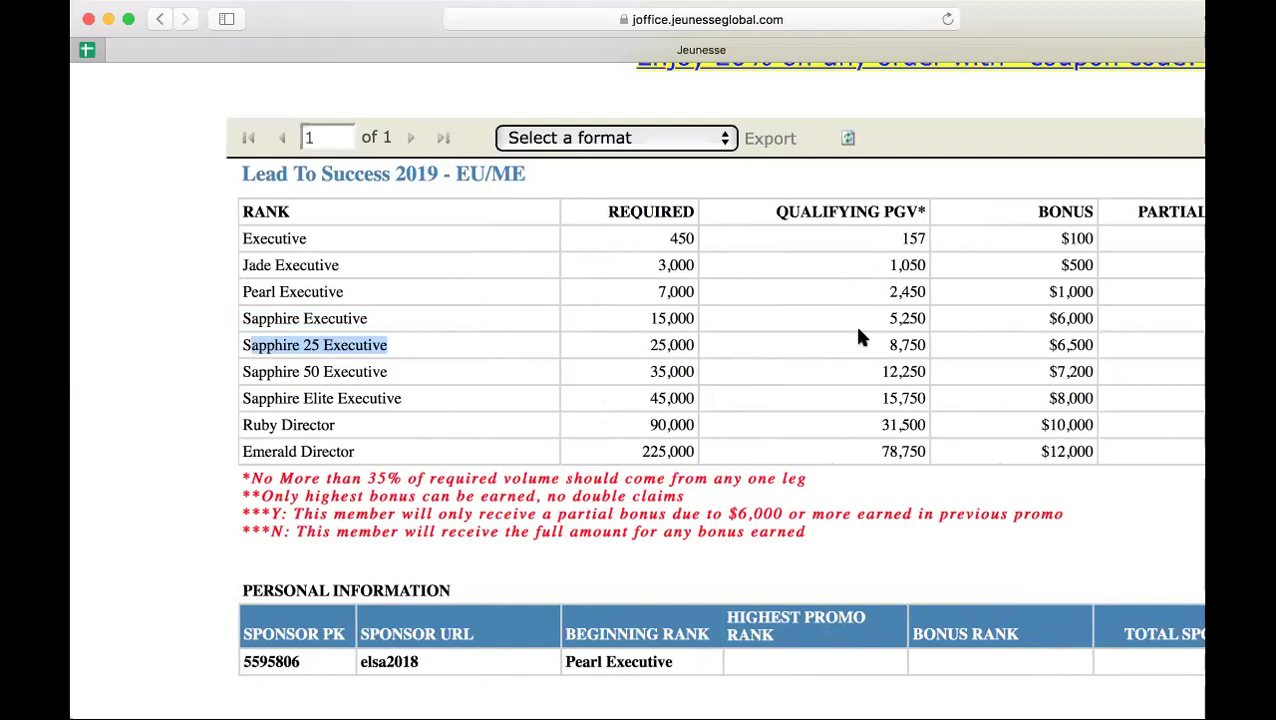
scroll(900, 337, "right", 3)
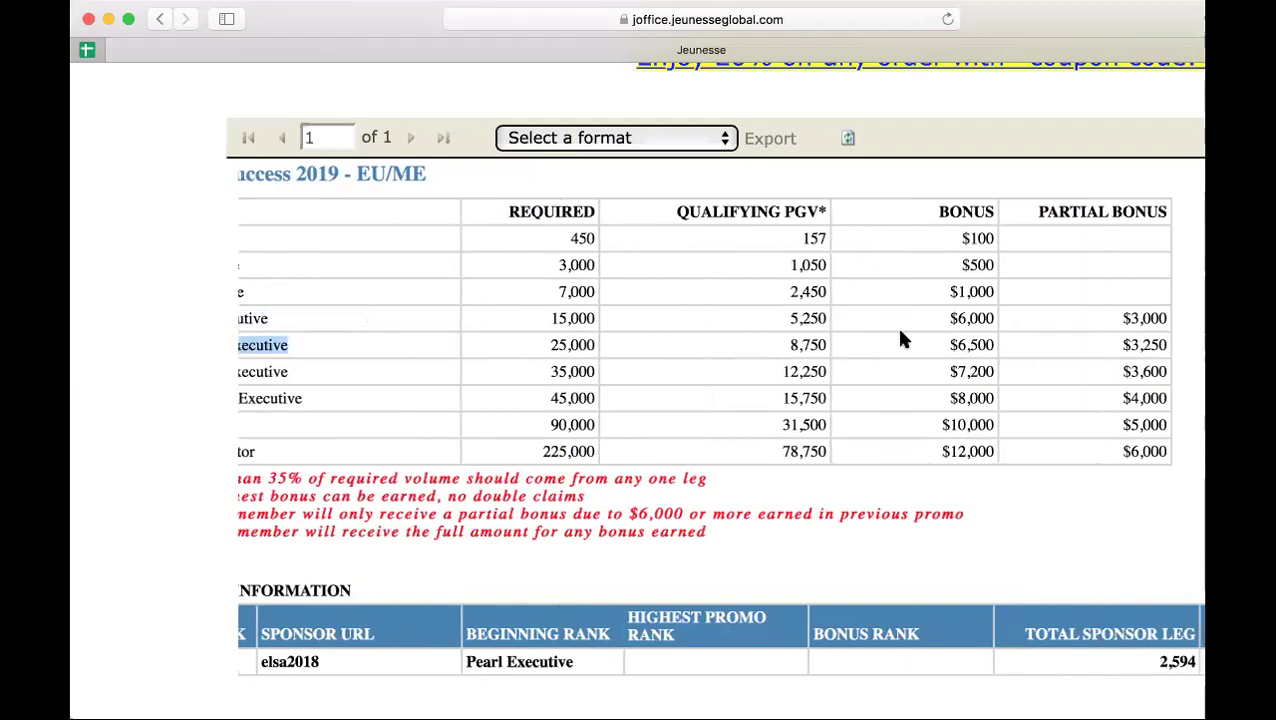
left_click(984, 343)
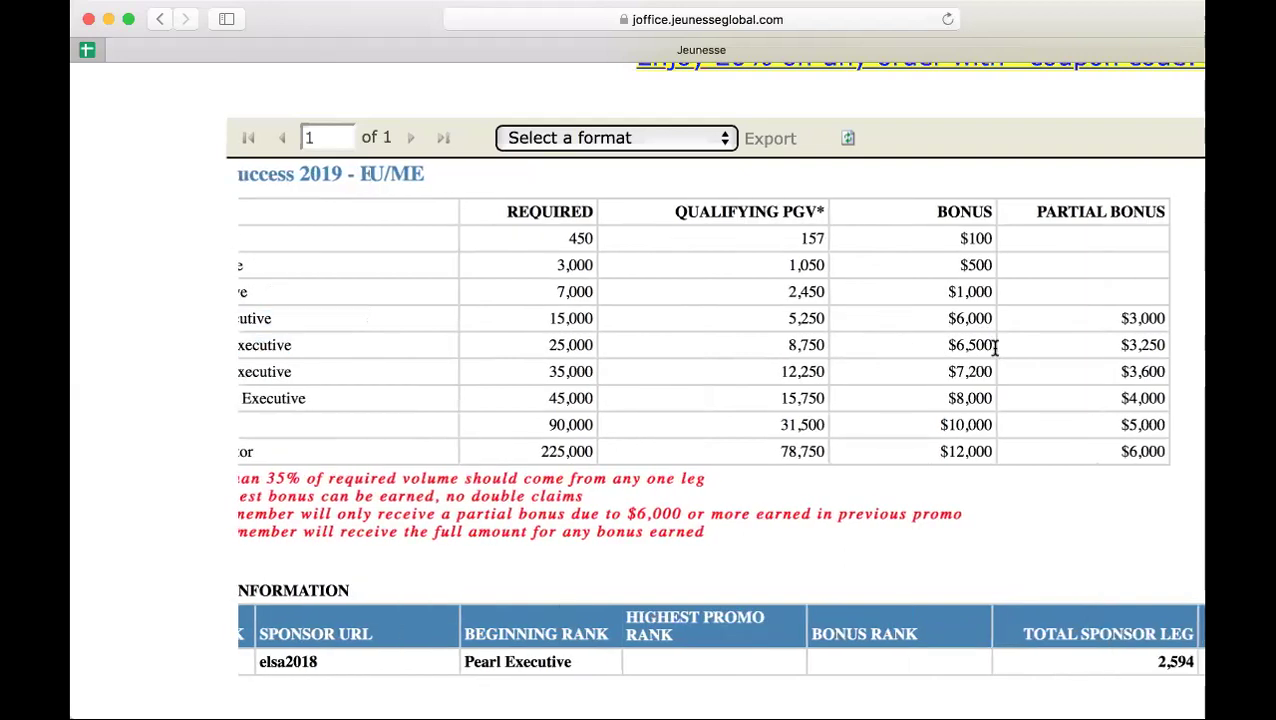
double_click(995, 346)
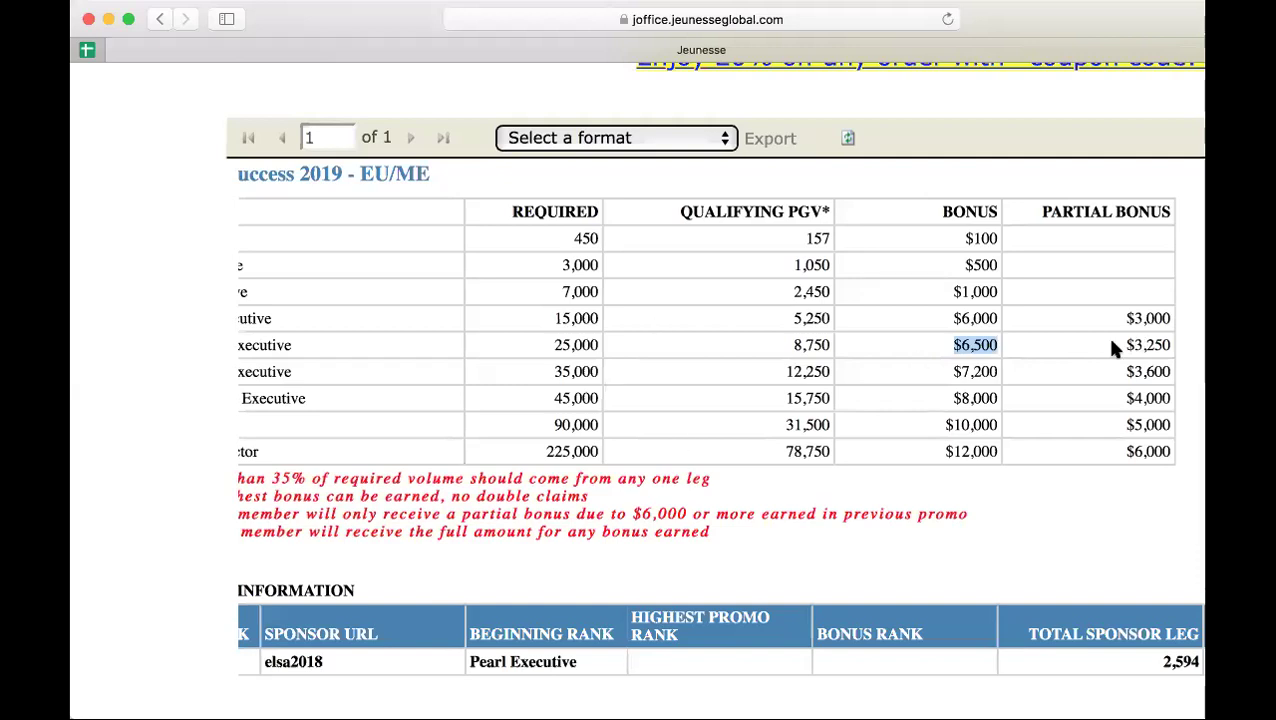
mouse_move(1125, 347)
left_mouse_down()
mouse_move(1172, 344)
mouse_move(1148, 340)
left_mouse_up()
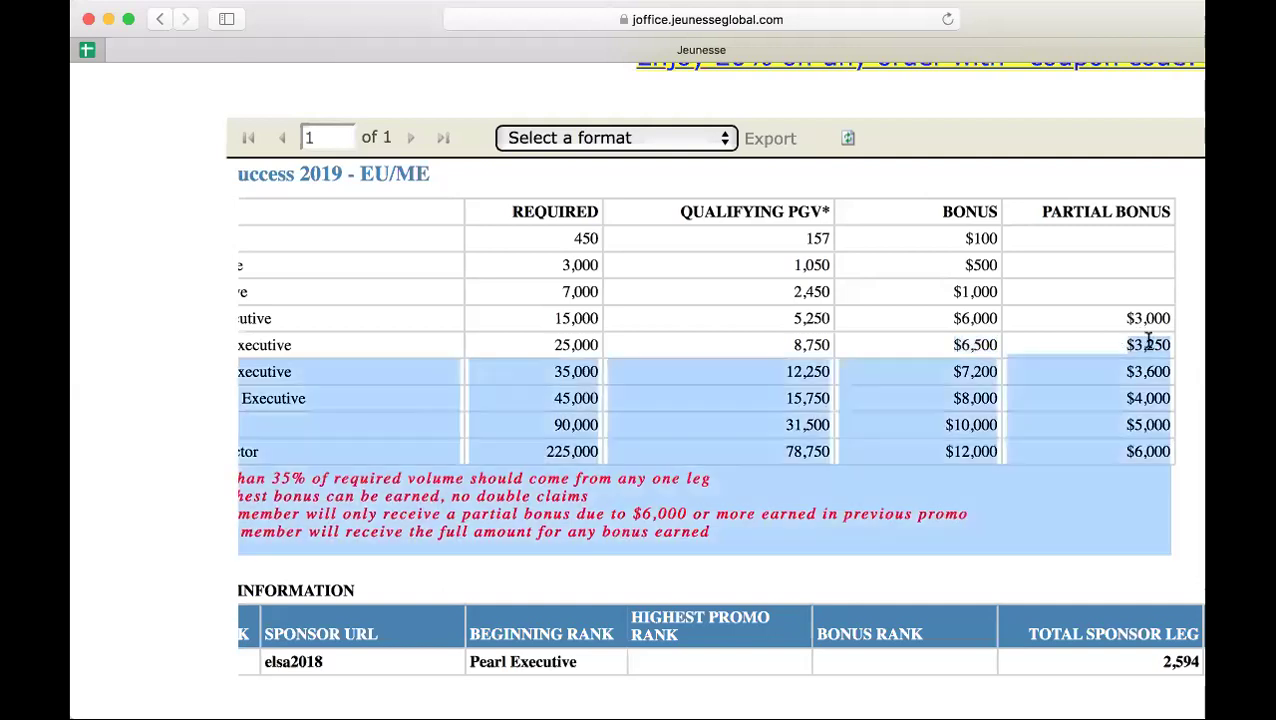
left_click(1136, 342)
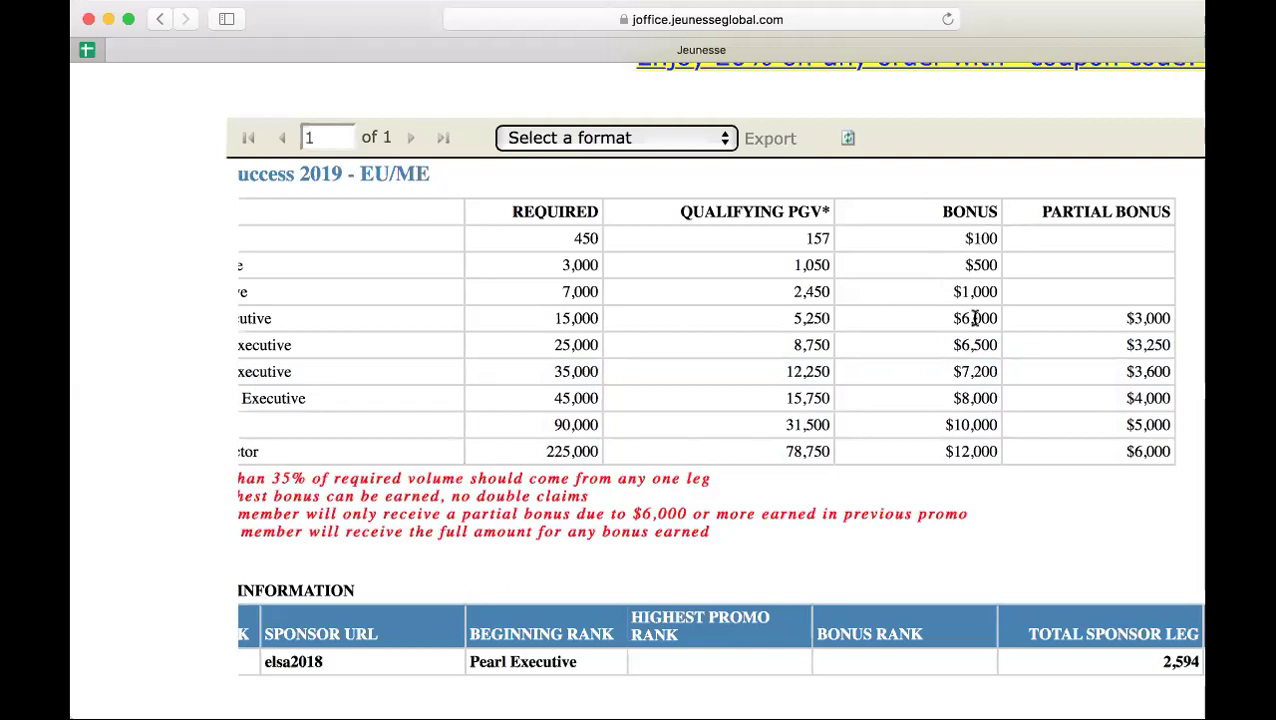
scroll(975, 318, "down", 2)
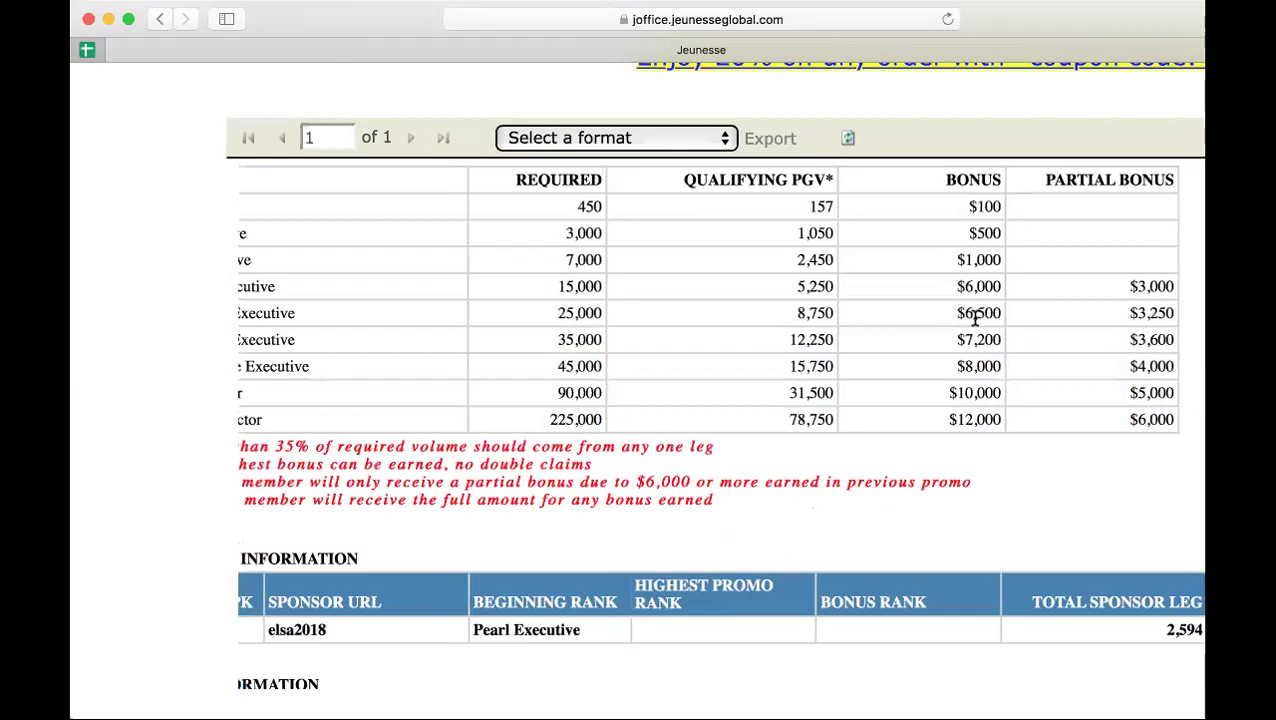
scroll(975, 318, "down", 4)
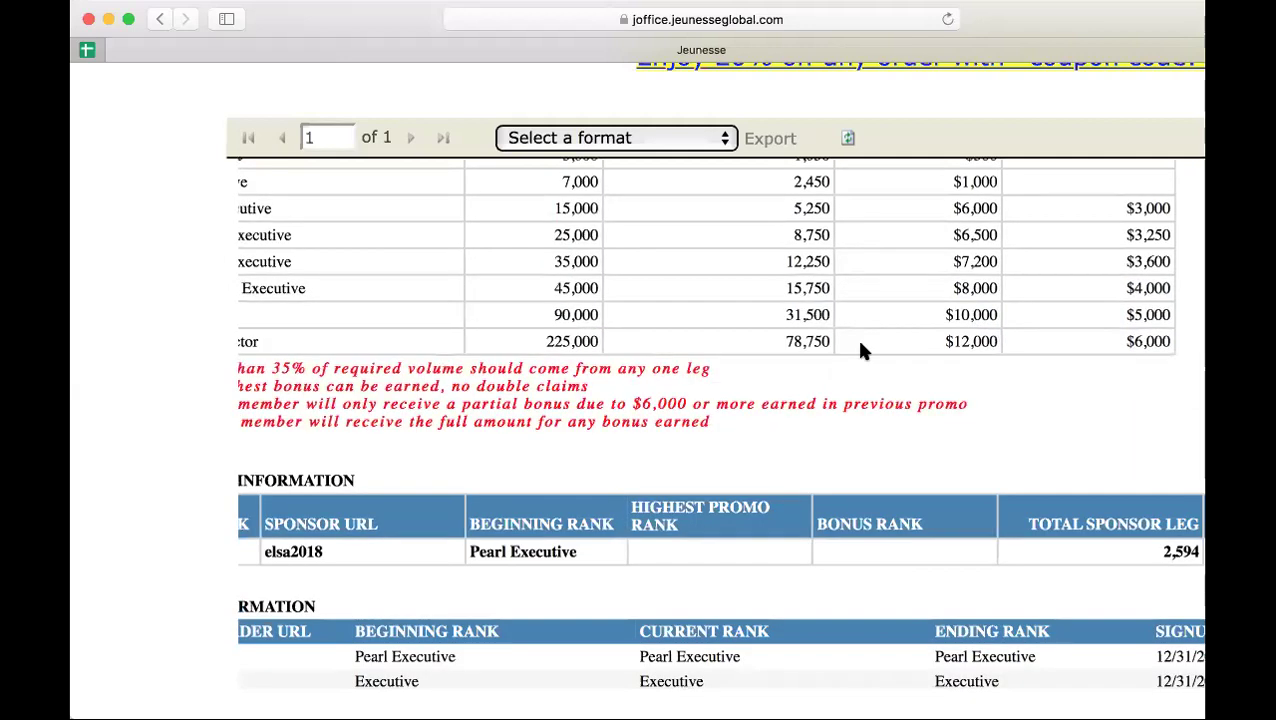
scroll(860, 344, "up", 6)
Go back from the Lead To Success report to the Distributor Reports list
left_click(161, 19)
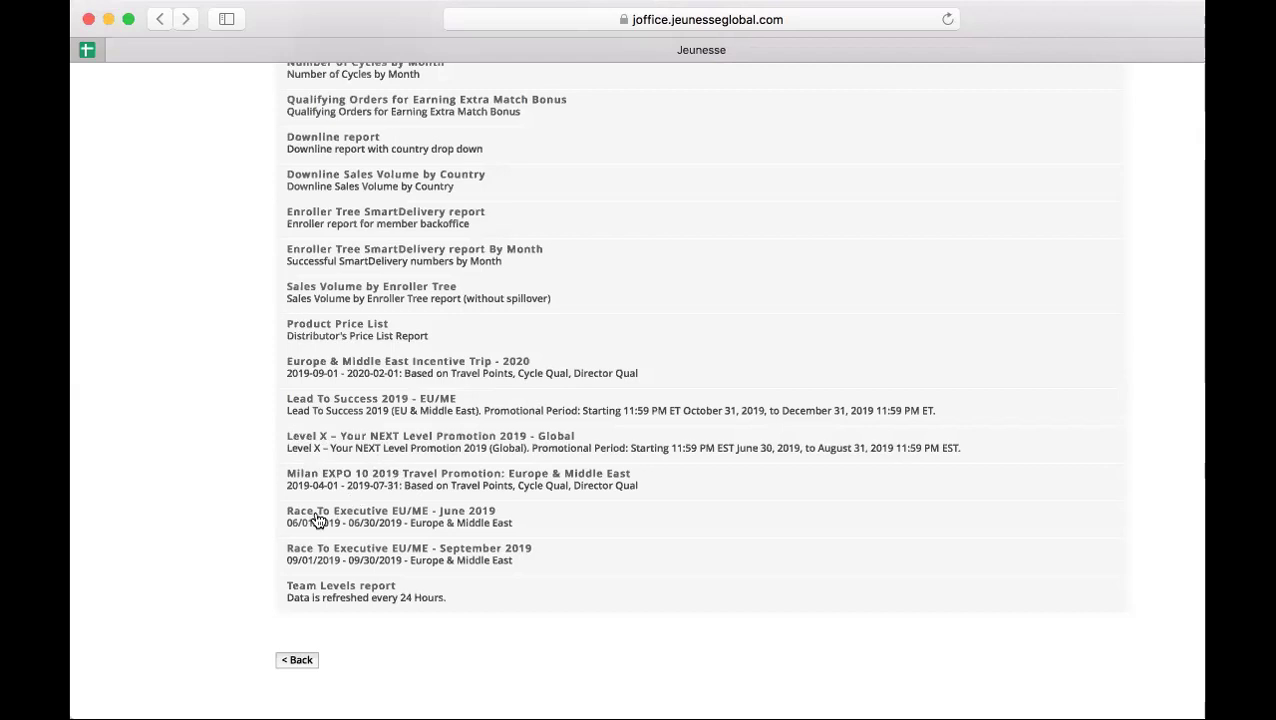
left_click(350, 519)
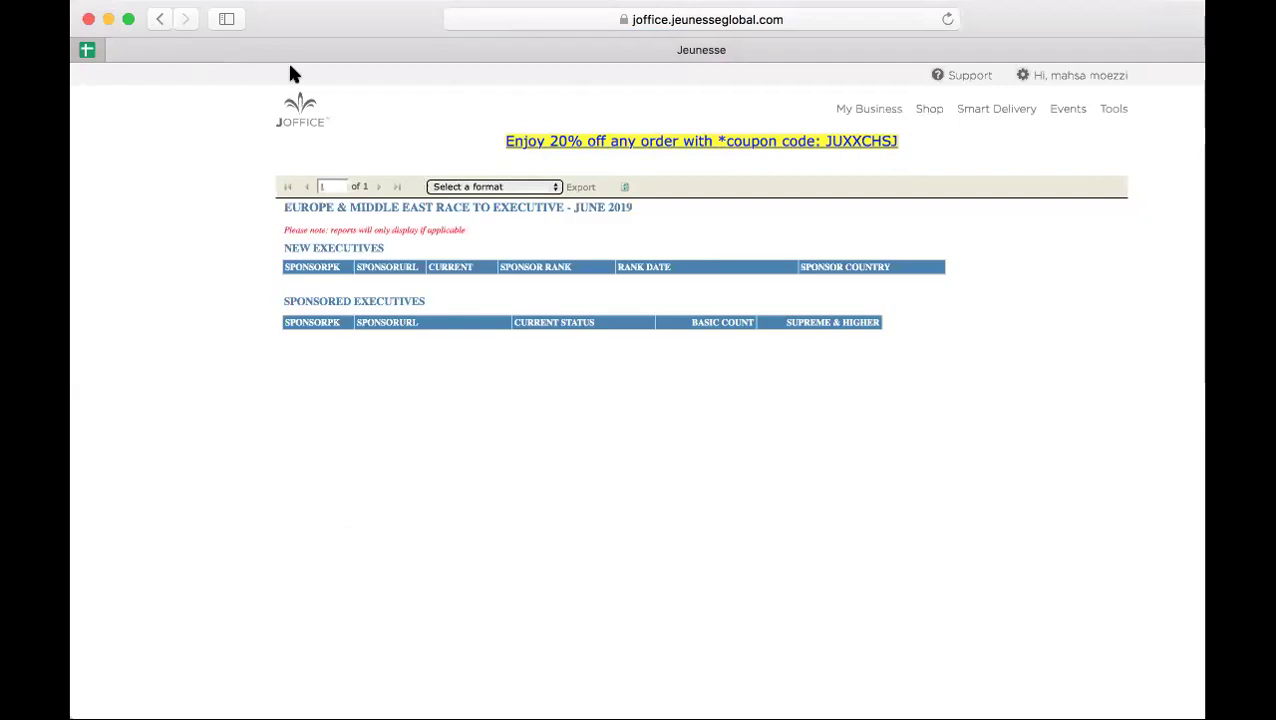
left_click(160, 19)
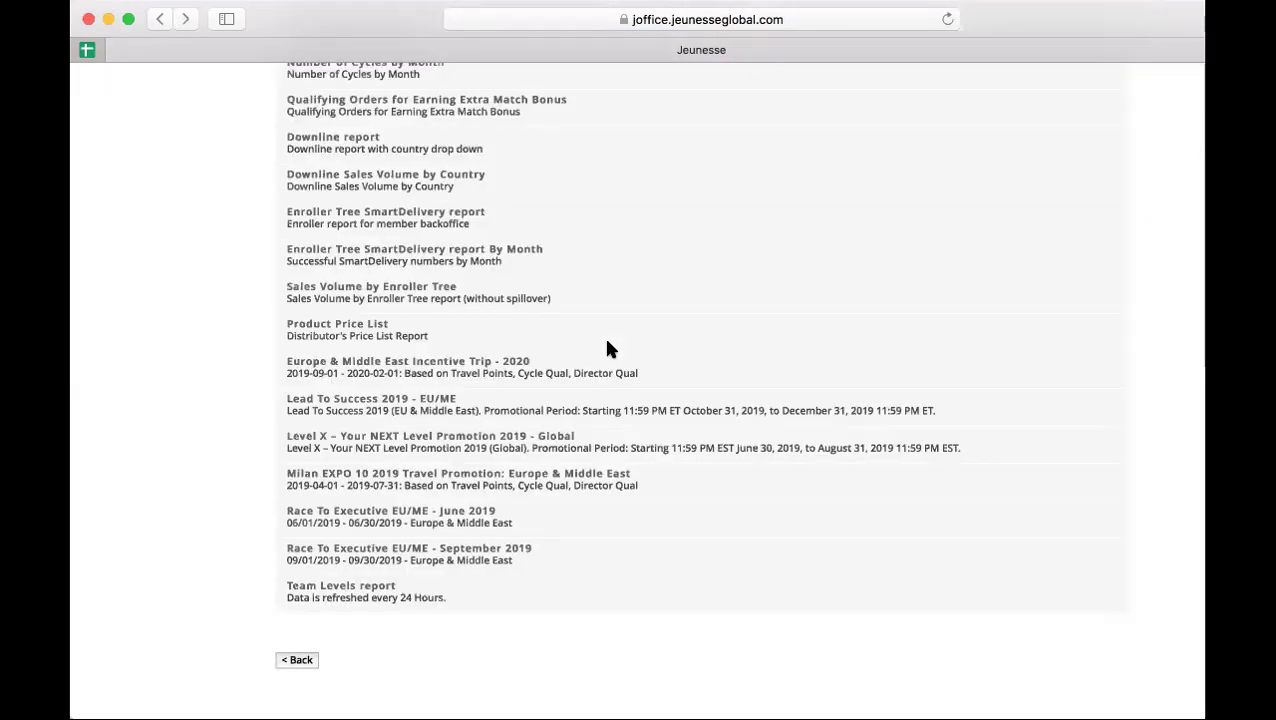
scroll(577, 474, "down", 1)
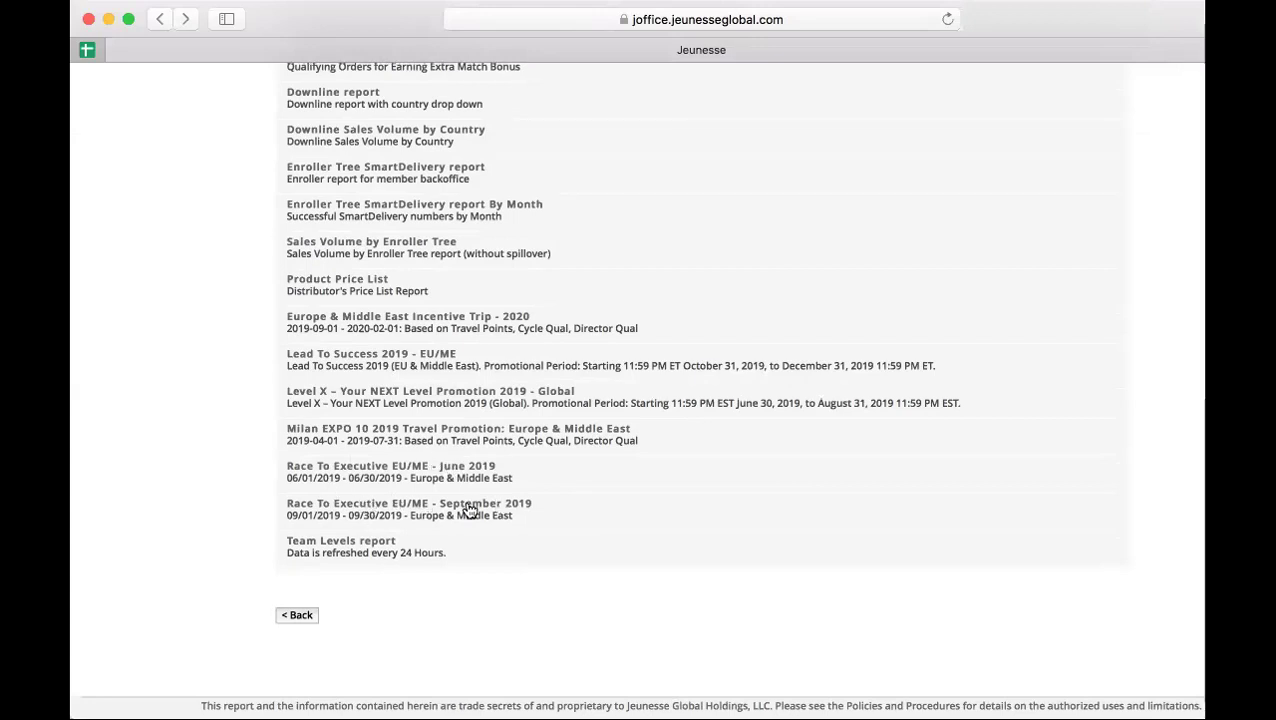
left_click(362, 549)
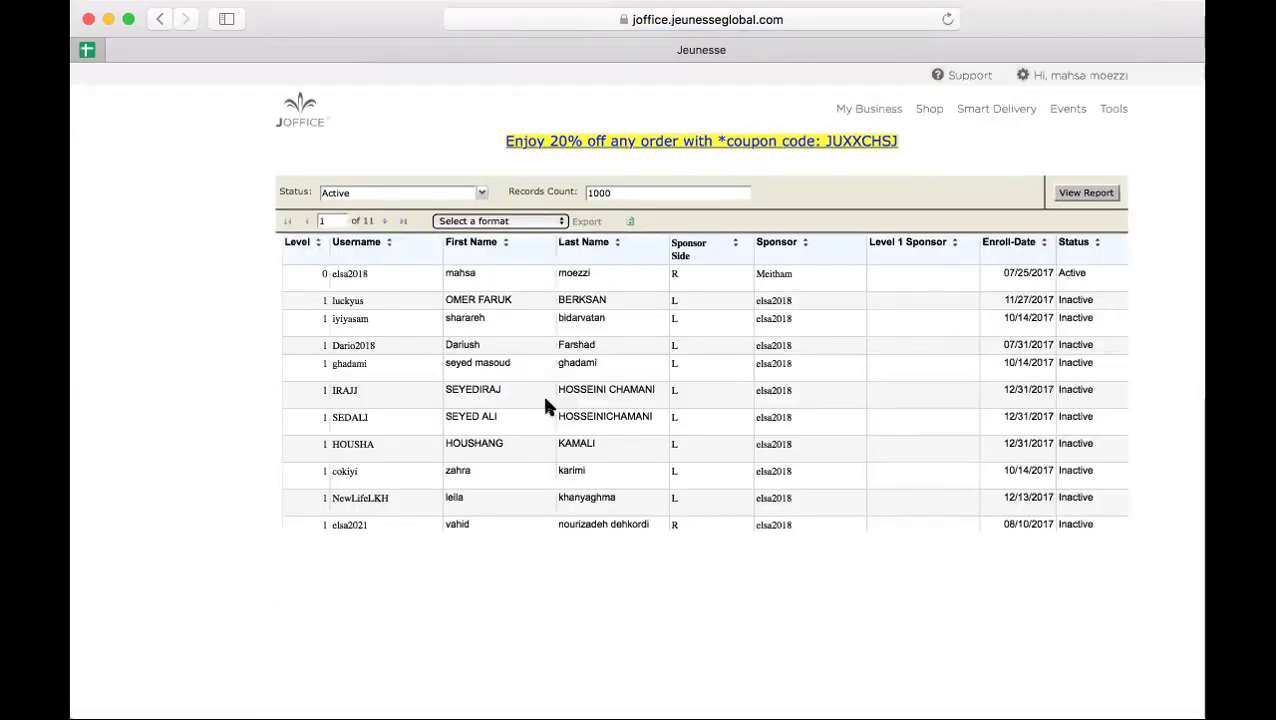
scroll(540, 398, "down", 10)
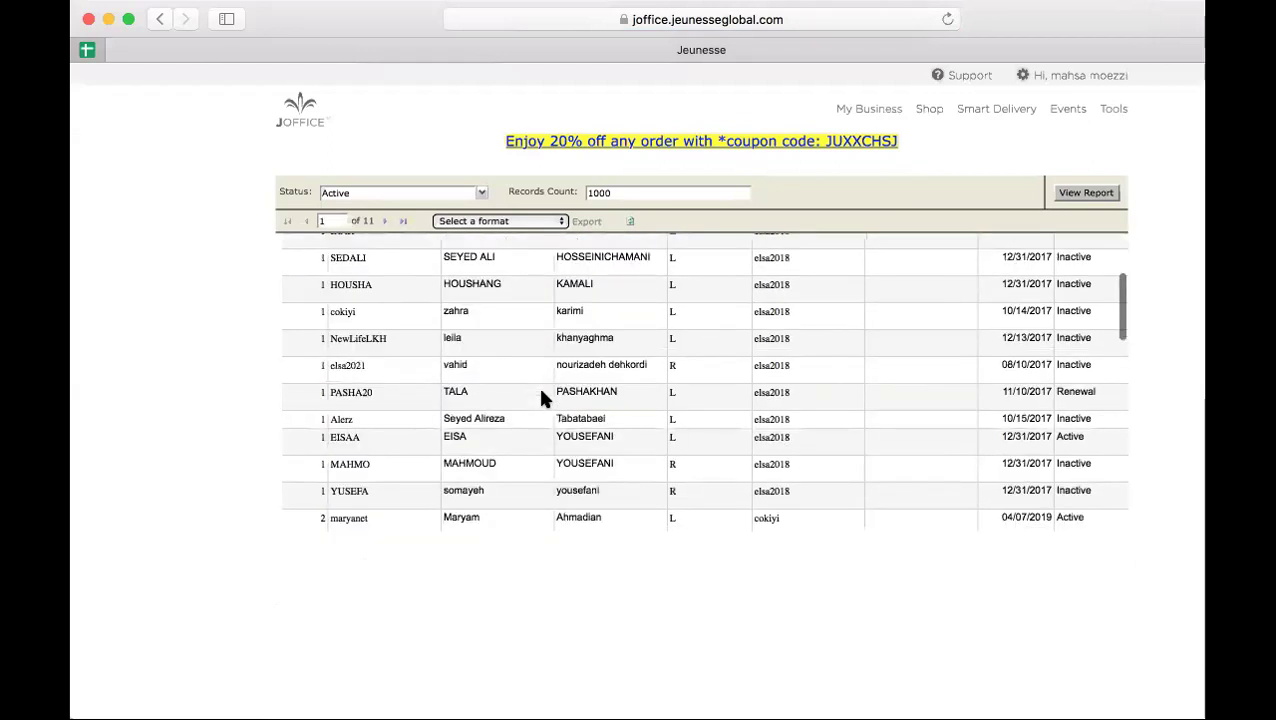
scroll(540, 398, "down", 10)
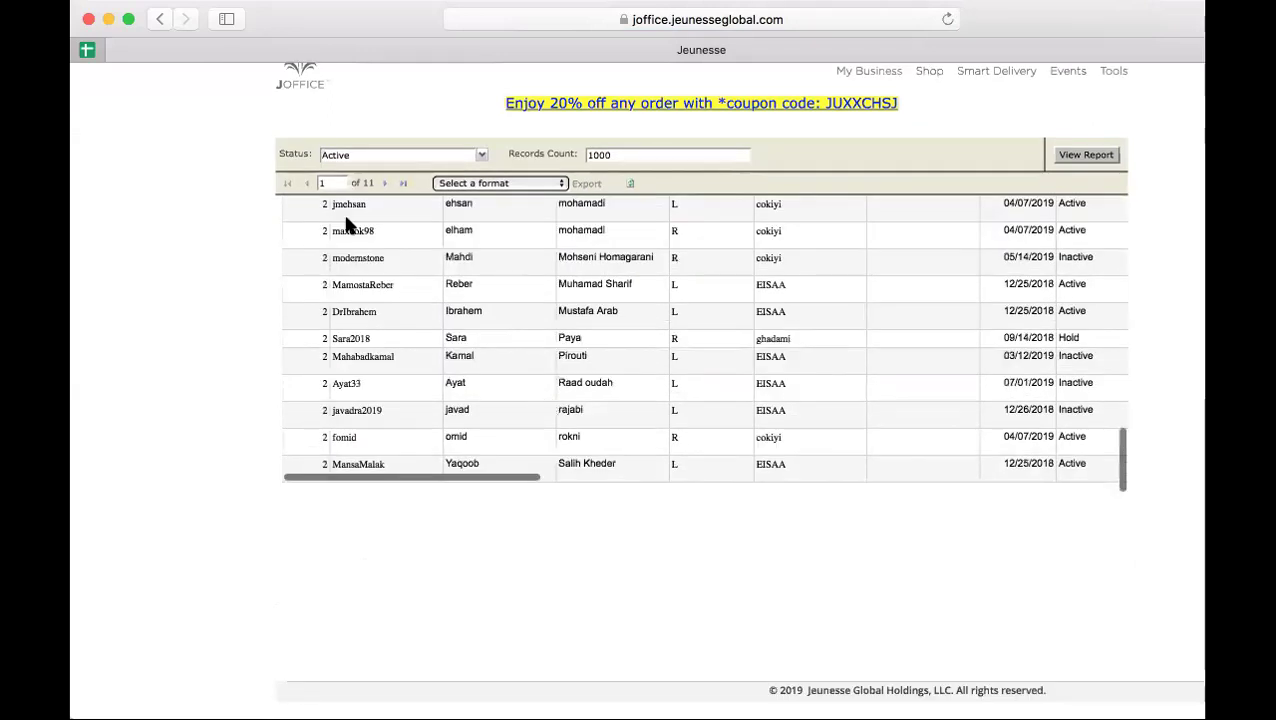
scroll(348, 228, "up", 15)
left_click(157, 19)
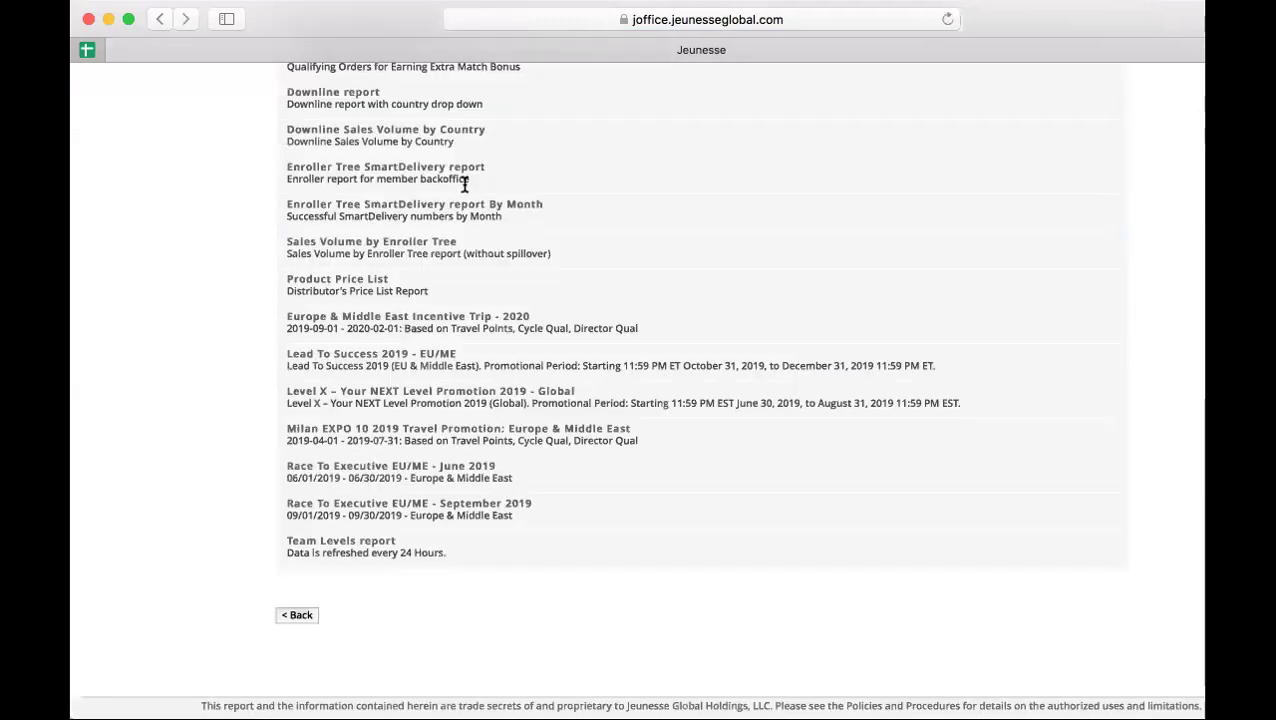